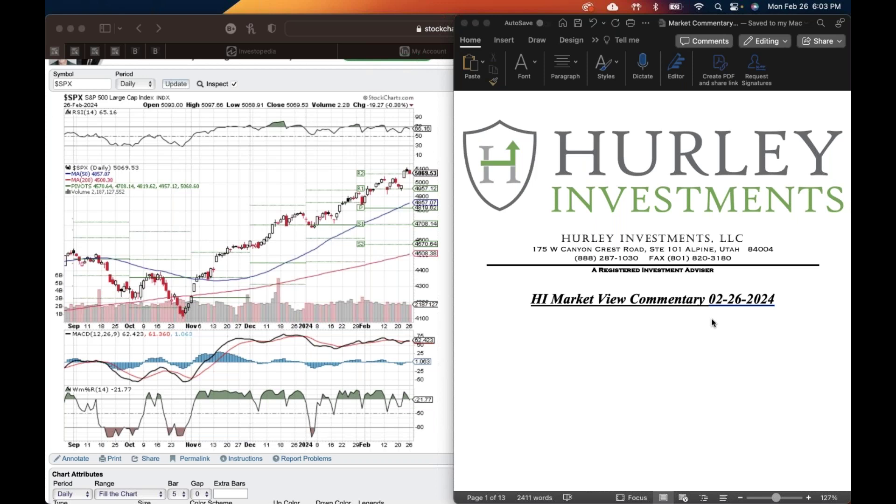
- Skim the commentary from its title page through The Big Picture article to the Earnings dates list
scroll(602, 223, "down", 2)
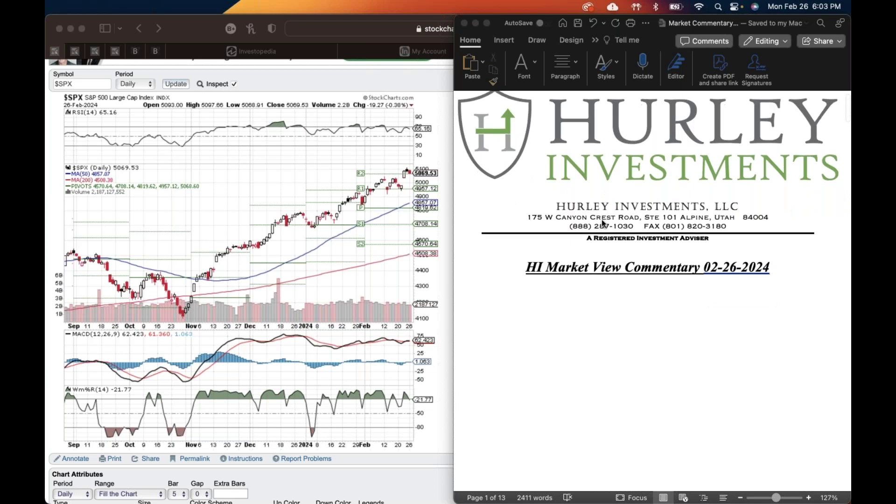
scroll(602, 223, "up", 1)
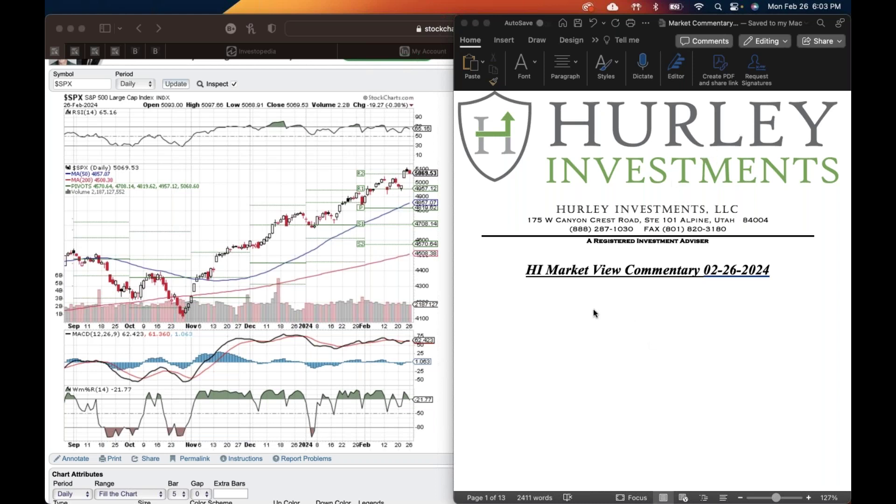
scroll(592, 308, "down", 1)
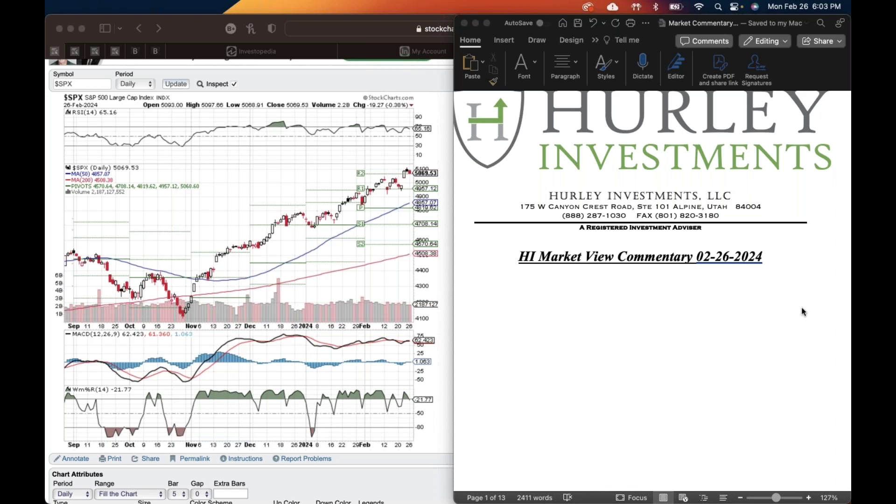
scroll(802, 312, "down", 5)
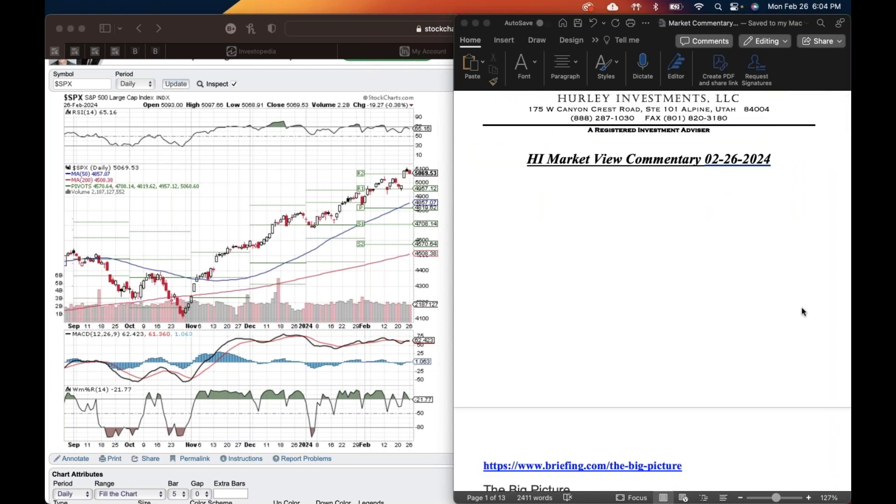
scroll(803, 311, "down", 5)
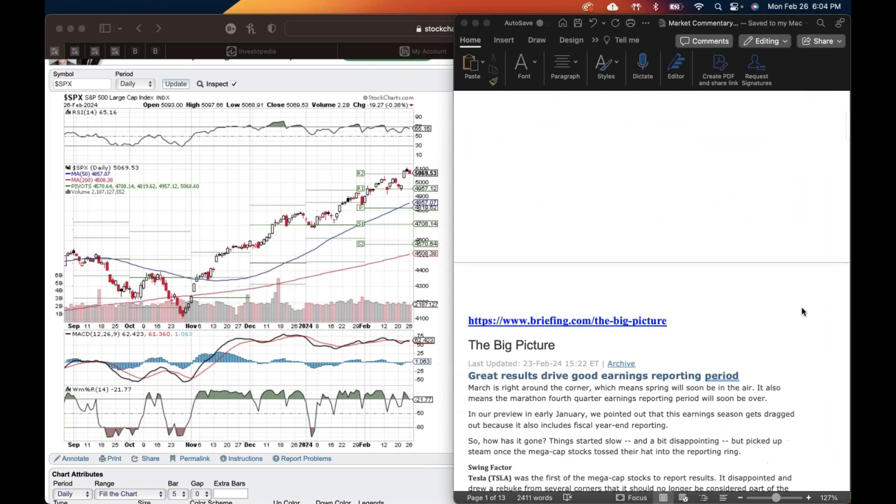
scroll(802, 312, "down", 5)
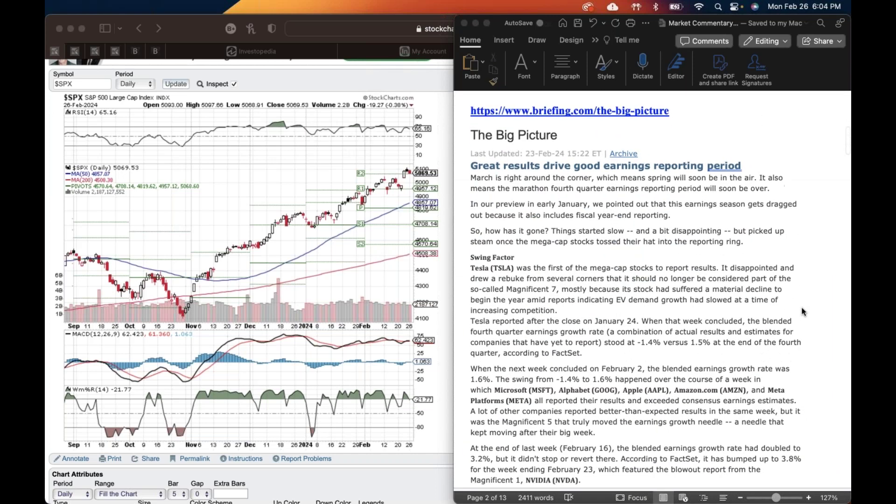
scroll(802, 312, "up", 2)
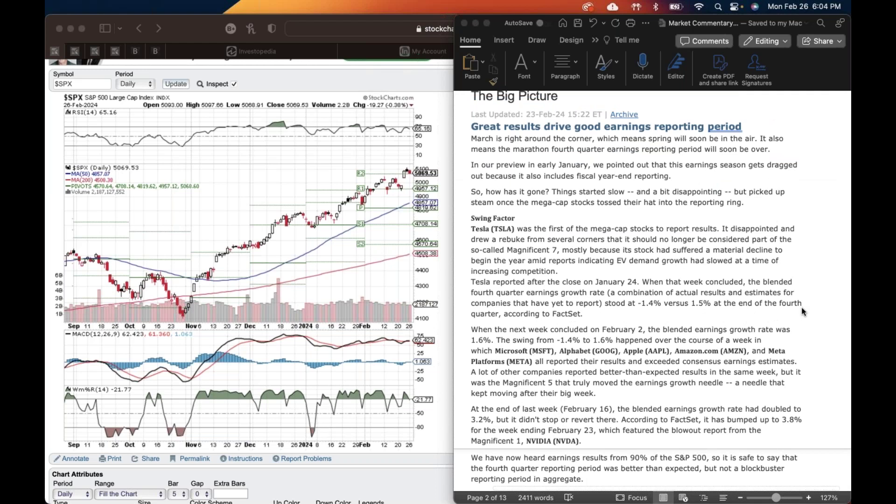
scroll(802, 311, "down", 1)
scroll(803, 312, "up", 2)
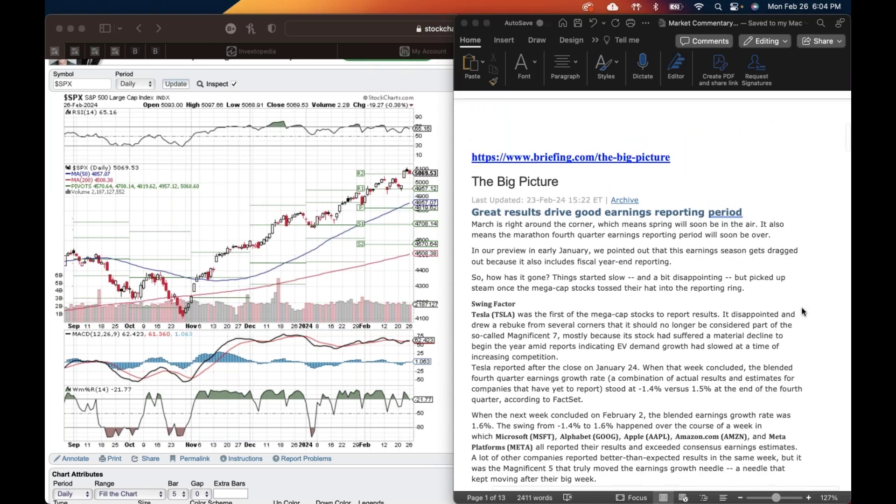
scroll(803, 312, "down", 4)
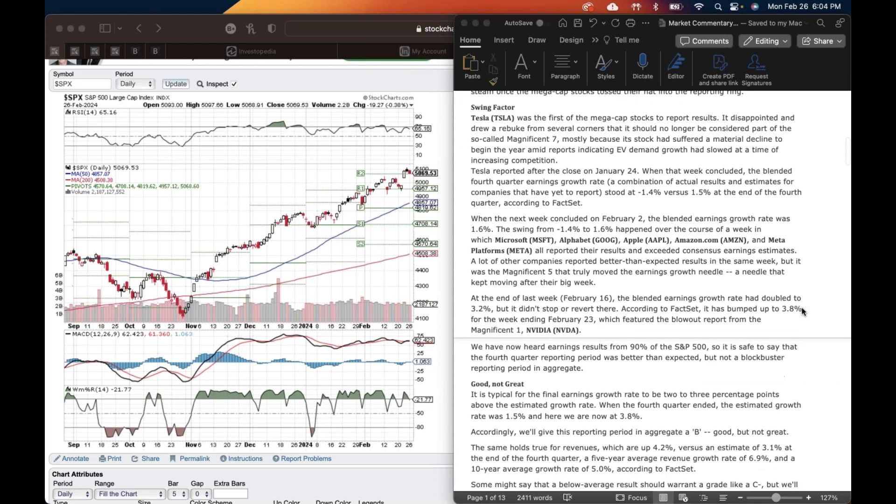
scroll(802, 312, "down", 10)
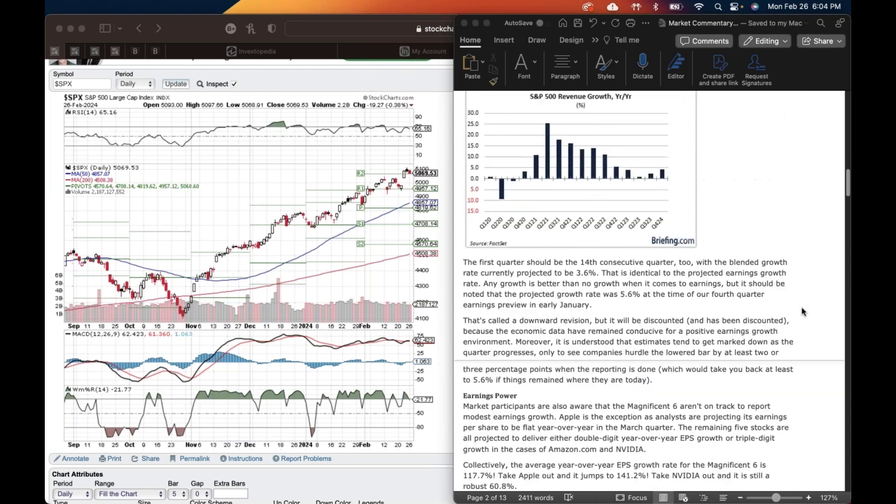
scroll(801, 312, "down", 5)
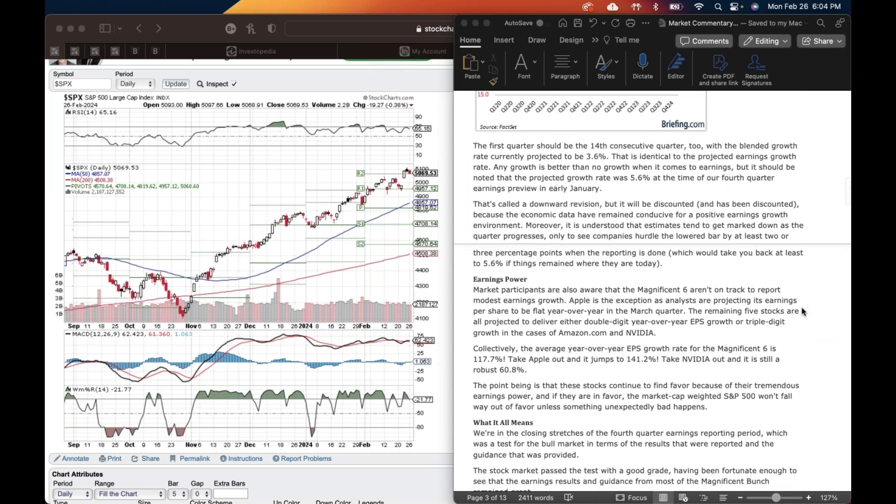
scroll(803, 312, "down", 3)
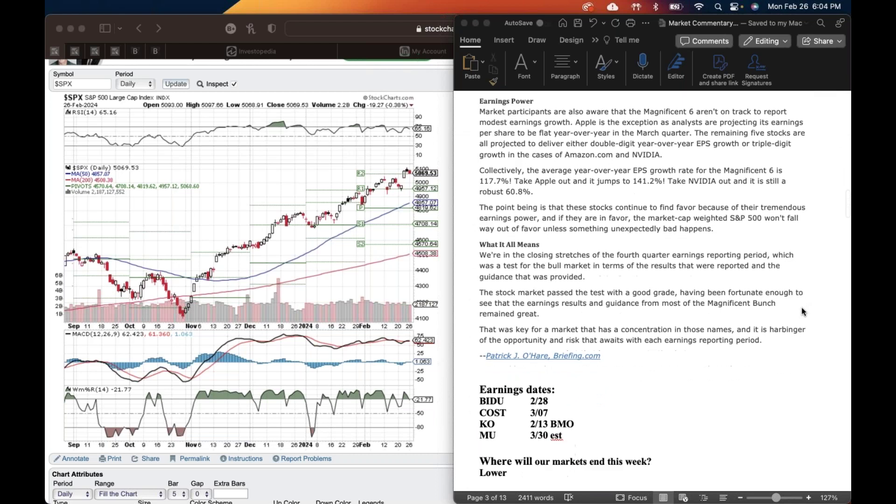
scroll(801, 311, "up", 1)
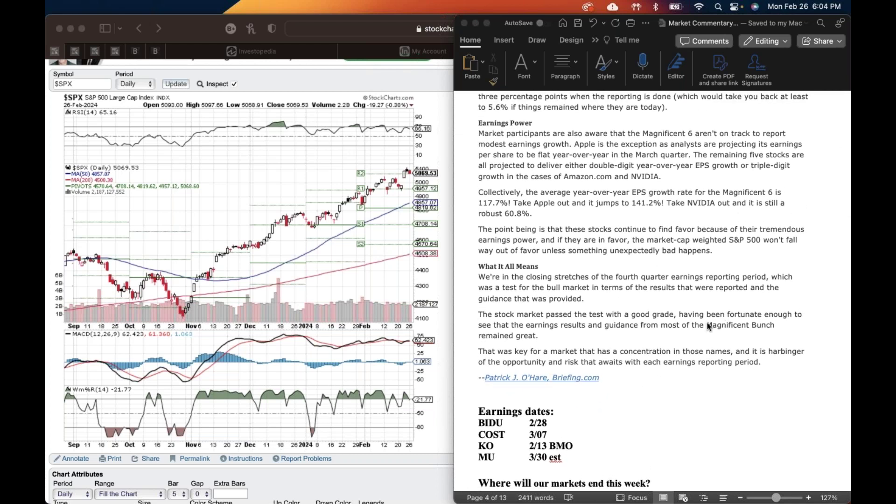
- Highlight the phrase "Magnificent Bunch" under What It All Means, and clear the selection
left_click(707, 323)
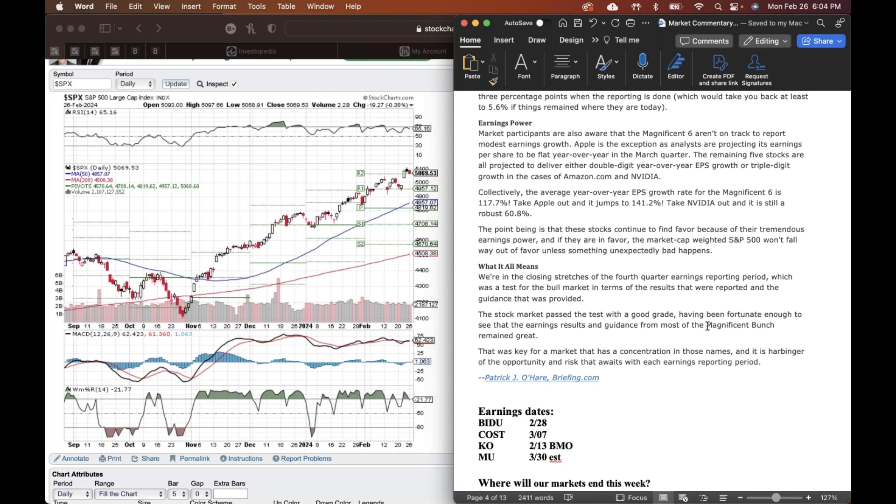
left_click_drag(707, 326, 775, 327)
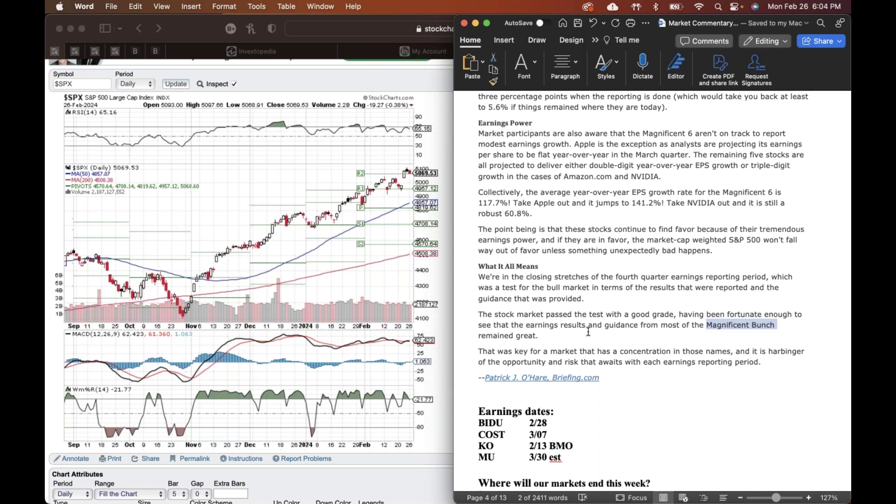
left_click(616, 300)
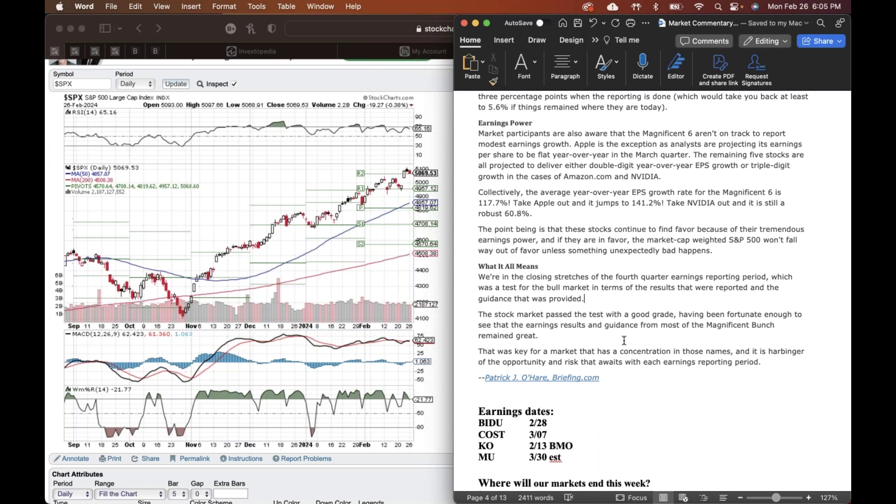
- Review the What It All Means section and go back through the article to the commentary's title page
scroll(623, 340, "down", 2)
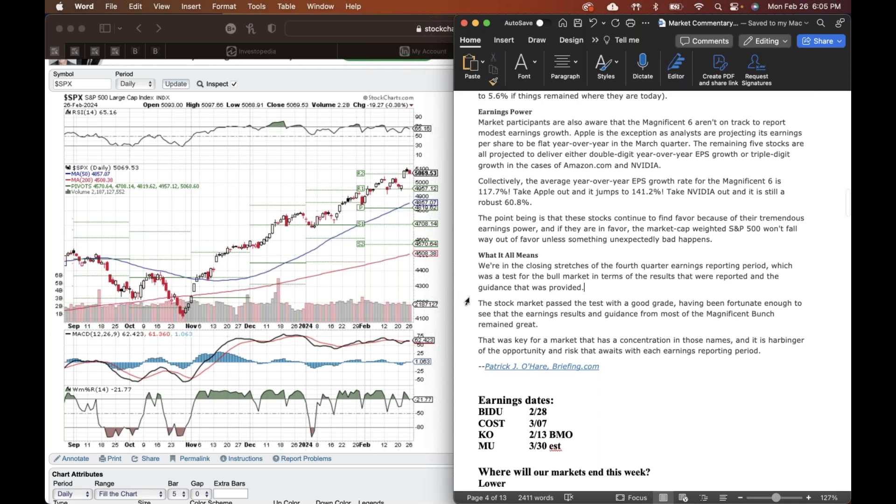
scroll(493, 303, "down", 1)
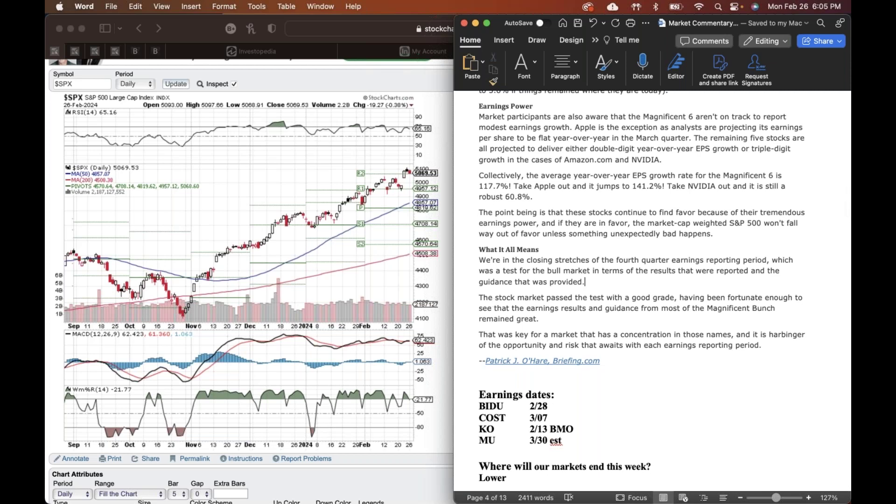
scroll(642, 339, "up", 5)
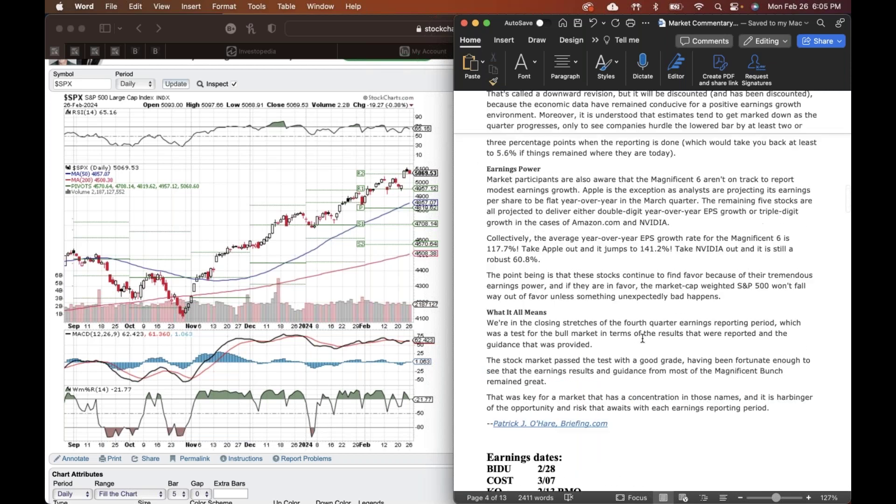
scroll(609, 347, "down", 3)
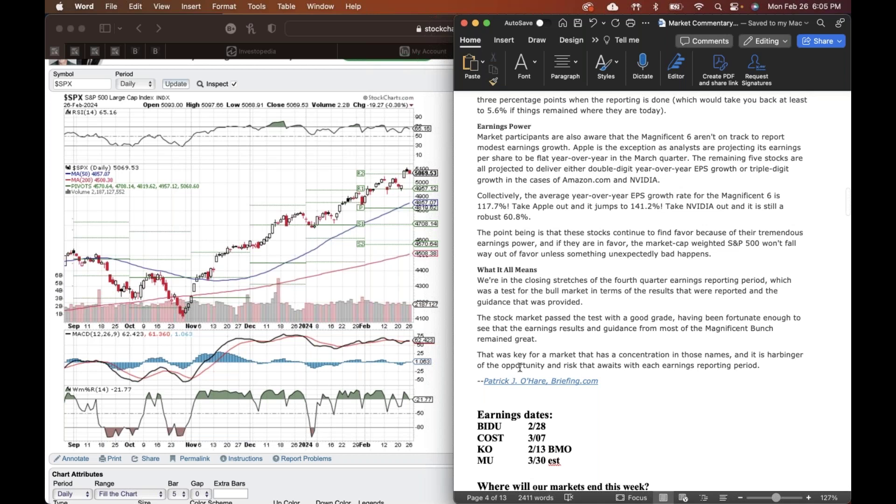
scroll(521, 367, "up", 10)
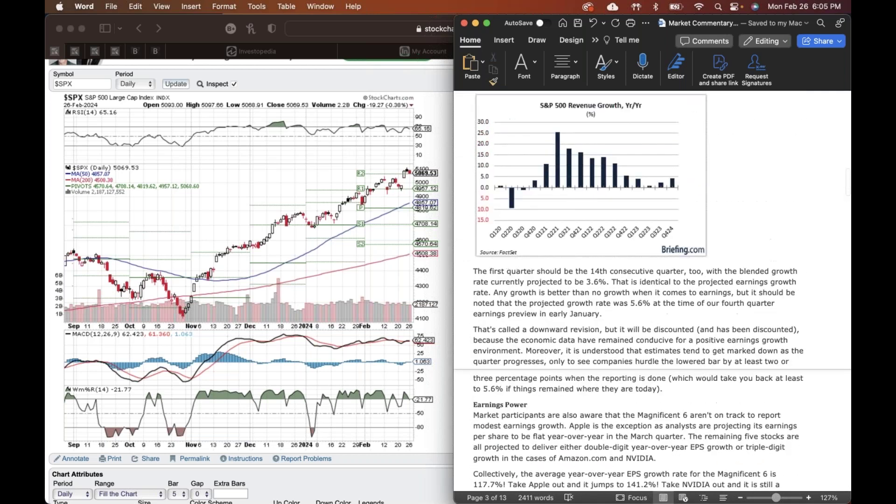
scroll(520, 367, "up", 5)
scroll(520, 367, "up", 20)
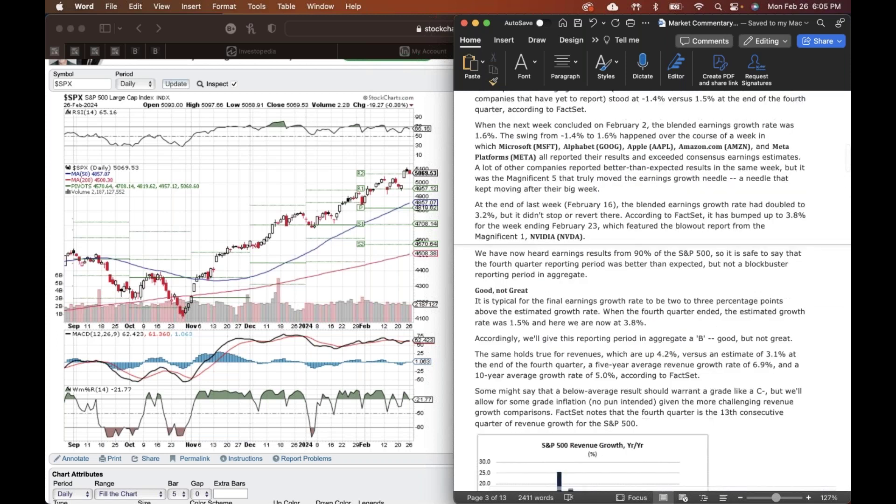
scroll(521, 368, "up", 5)
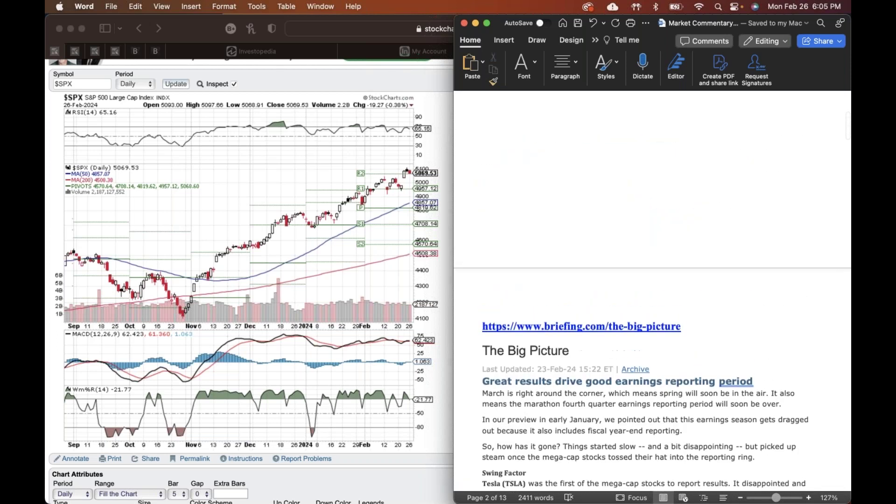
scroll(652, 289, "up", 15)
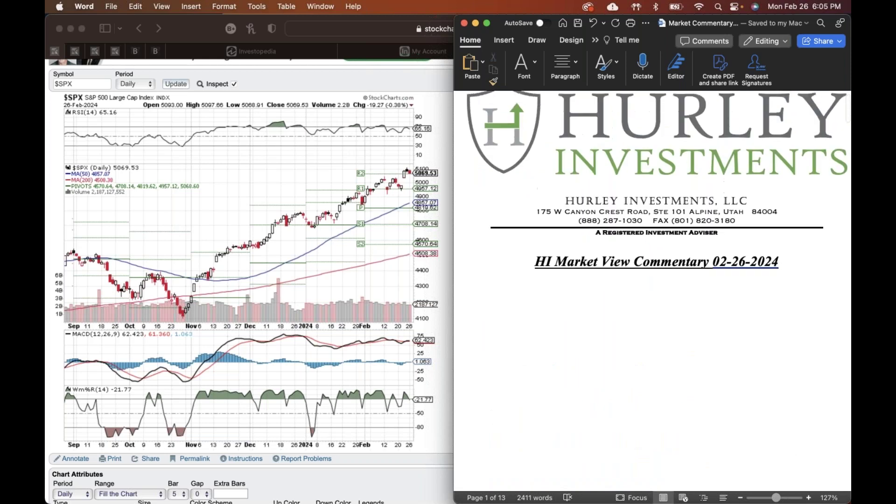
scroll(653, 290, "up", 2)
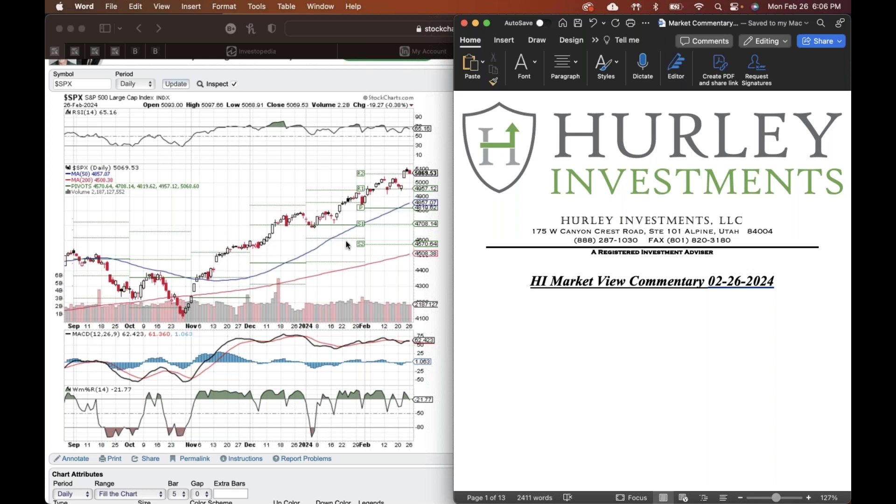
- Examine the daily $SPX chart with its moving averages, pivots, RSI, MACD and Wm%R indicators
scroll(347, 244, "down", 1)
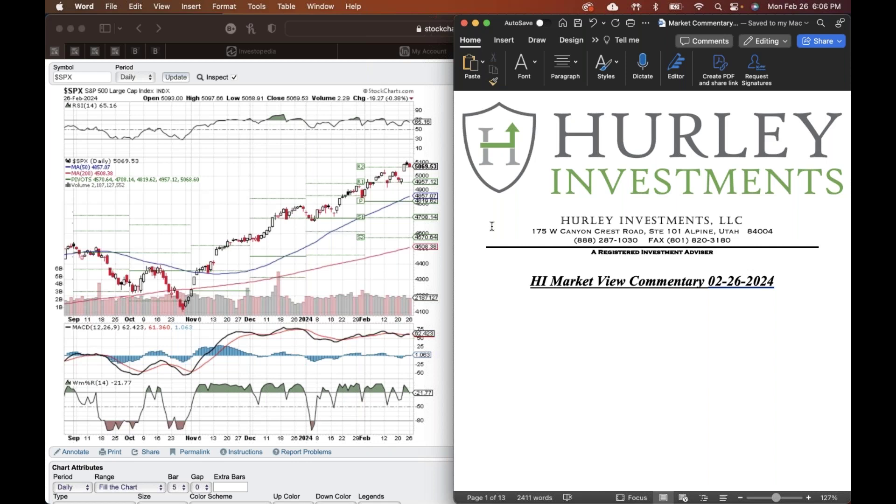
scroll(492, 226, "down", 1)
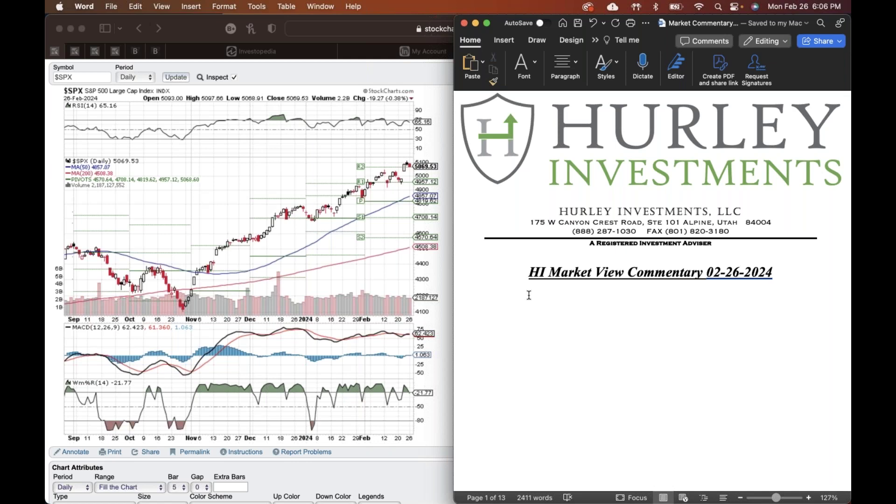
scroll(422, 288, "down", 1)
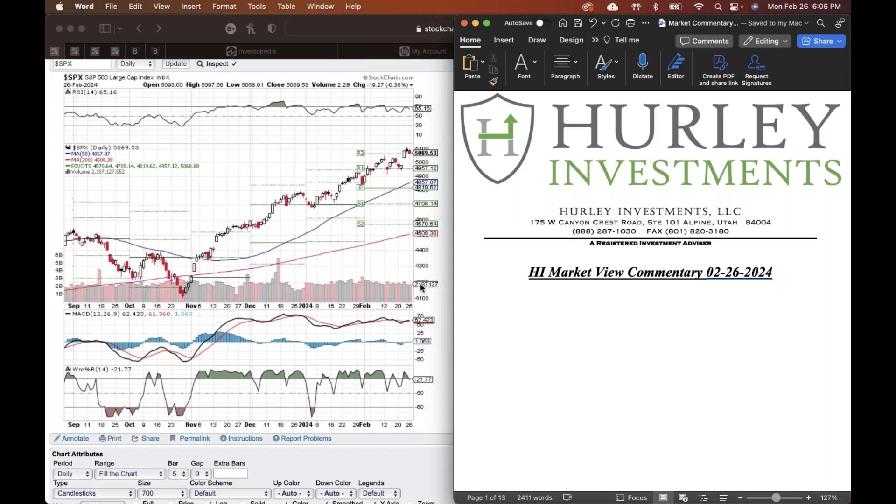
scroll(421, 288, "up", 1)
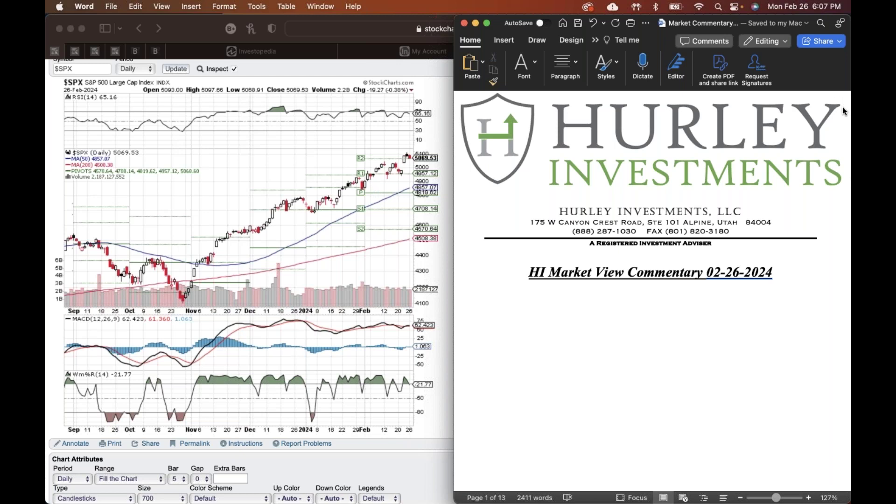
scroll(779, 160, "down", 1)
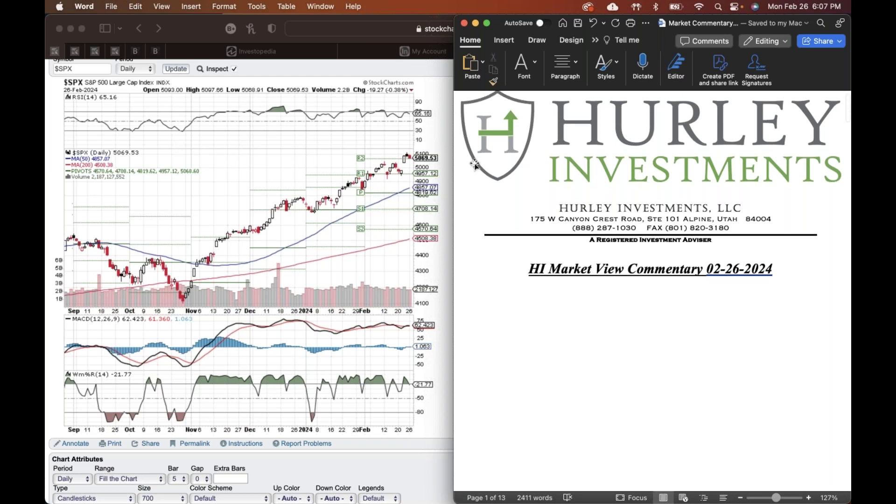
scroll(403, 190, "up", 2)
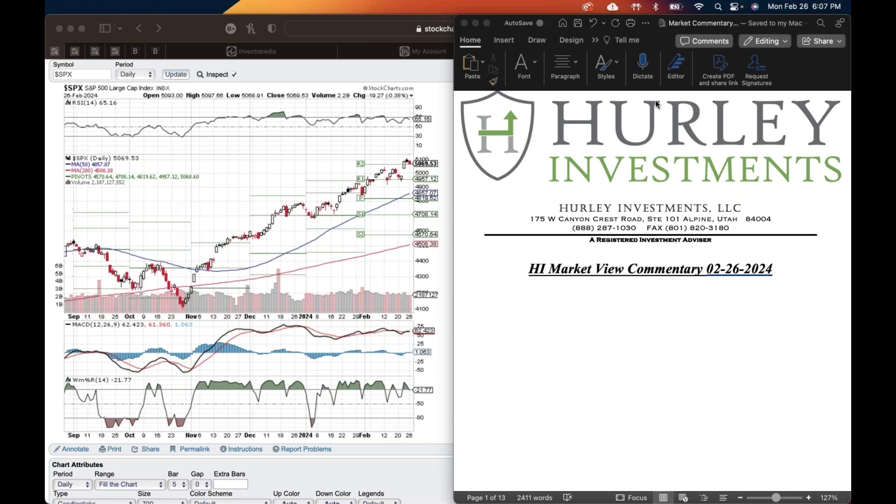
left_click(564, 310)
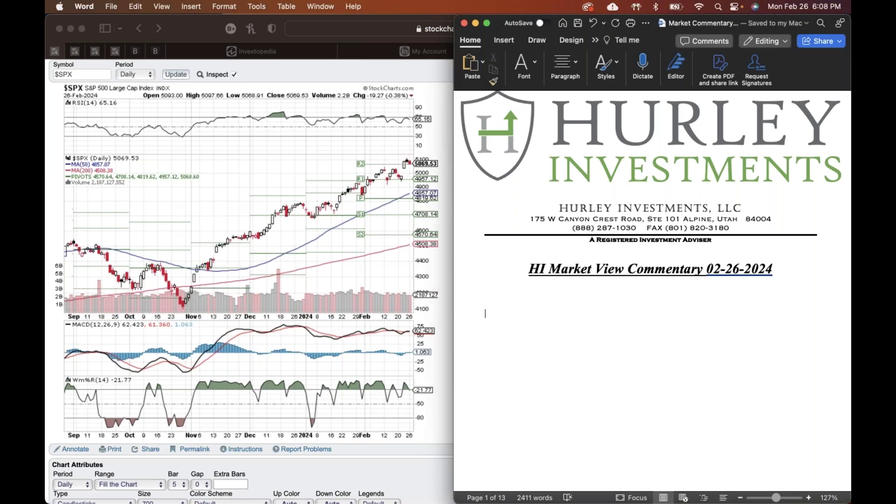
key("Return")
left_click(485, 303)
type("Lets")
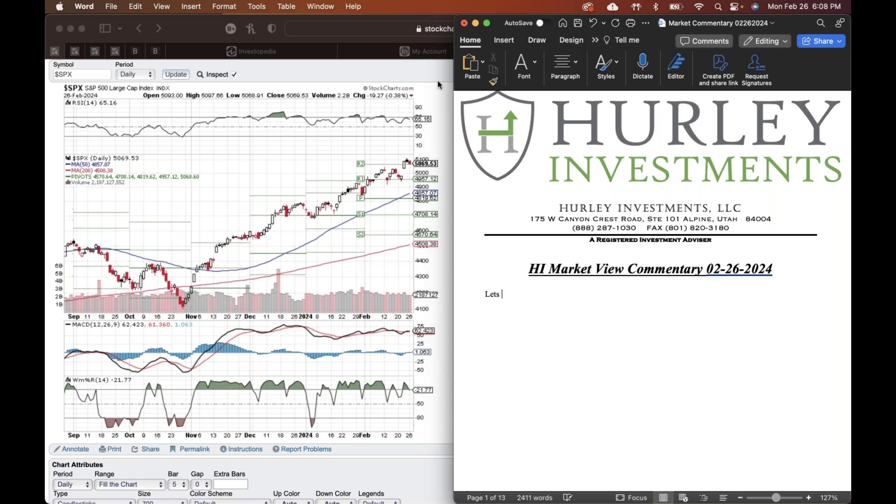
key("BackSpace")
key("BackSpace")
key("BackSpace")
key("BackSpace")
key("BackSpace")
- Go to the Econ Reports and trading outlook sections, just above the Capital One and Discover merger article
key("Page_Down")
scroll(652, 289, "down", 20)
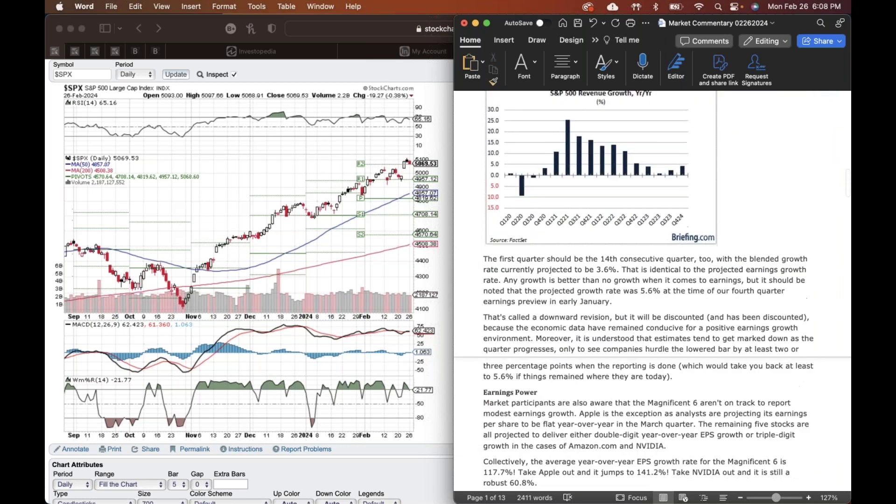
scroll(652, 289, "down", 20)
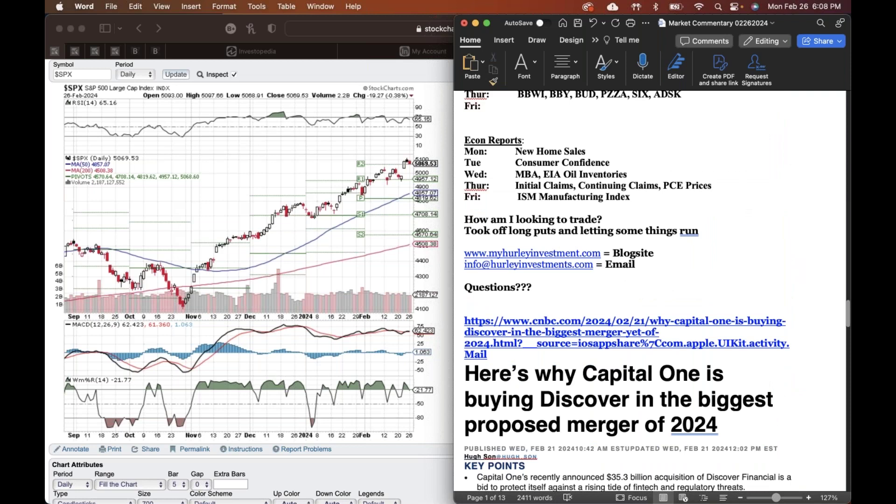
- Copy the bold words "How am I looking" from the trading question and paste them below the commentary title on page 1
scroll(652, 289, "up", 1)
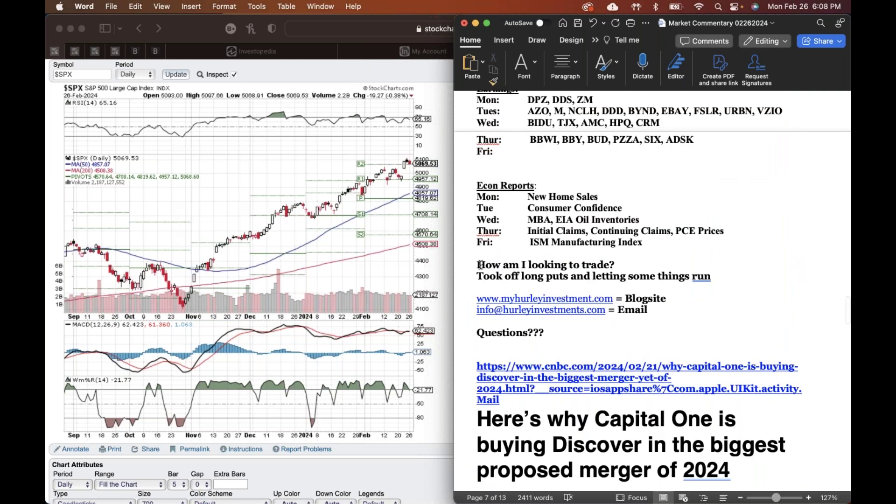
left_click_drag(476, 264, 569, 265)
key("super+c")
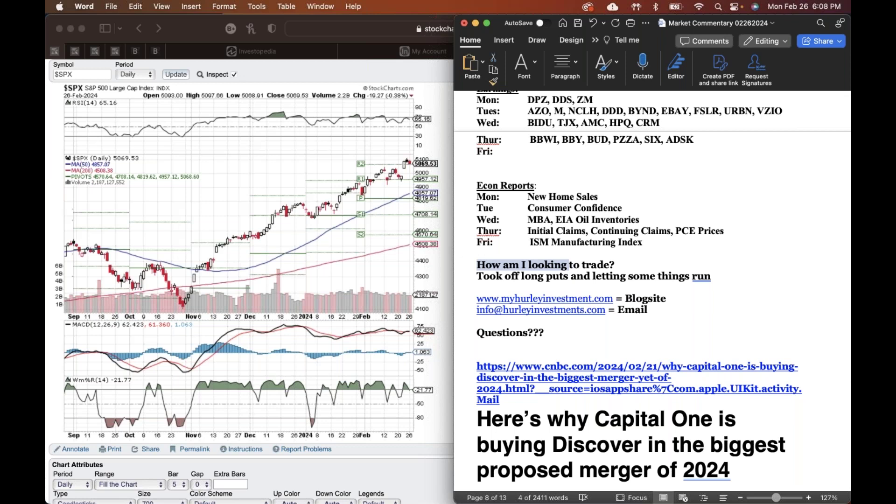
scroll(653, 290, "up", 15)
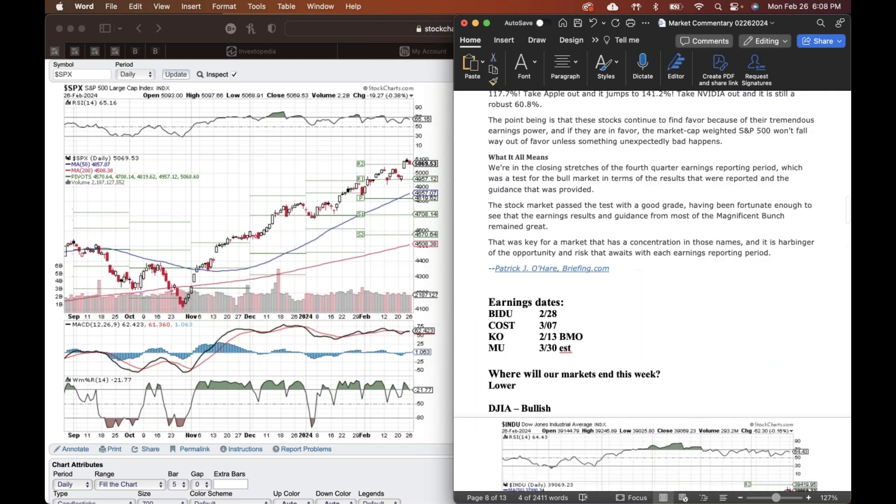
scroll(652, 290, "up", 20)
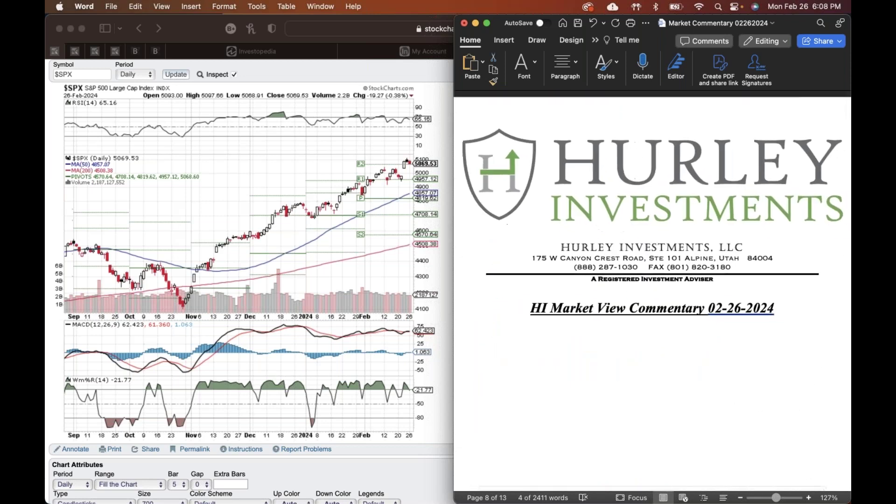
left_click(498, 330)
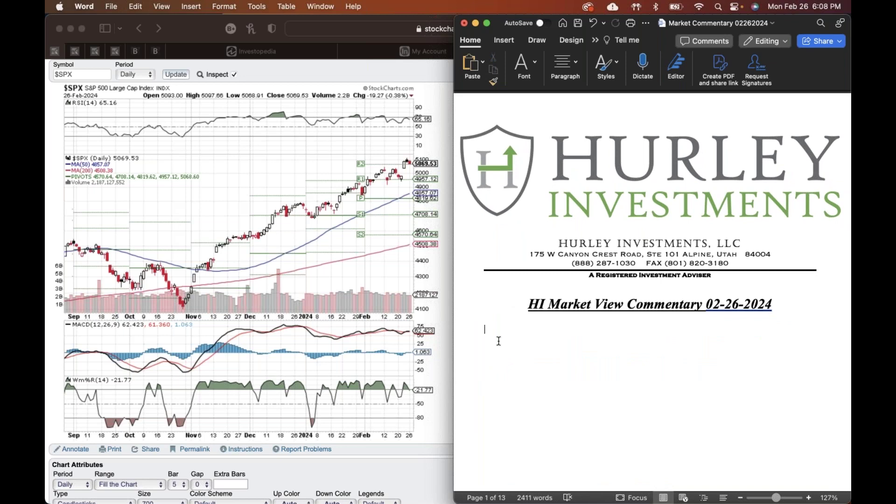
key("super+v")
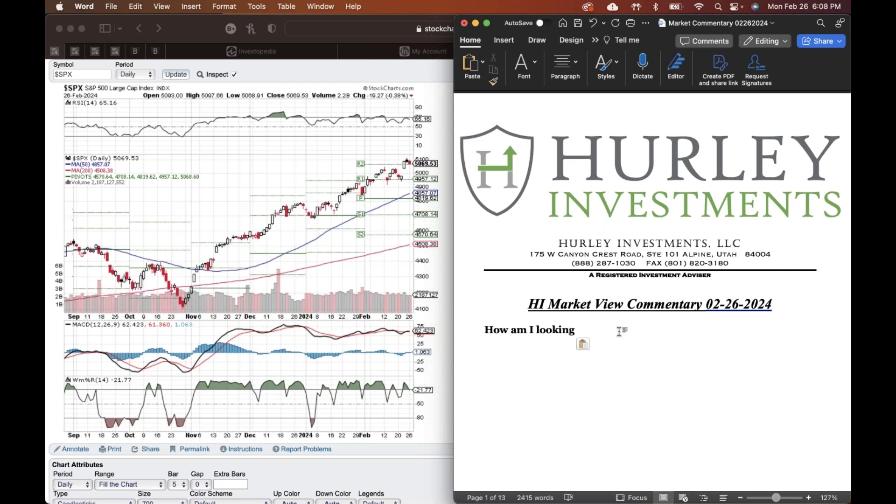
- Replace the pasted words below the commentary title with "Let's talk about", keeping the bold formatting
key("BackSpace")
key("BackSpace")
key("BackSpace")
key("BackSpace")
key("BackSpace")
key("BackSpace")
key("BackSpace")
key("BackSpace")
key("BackSpace")
key("BackSpace")
key("BackSpace")
key("BackSpace")
key("BackSpace")
key("BackSpace")
key("BackSpace")
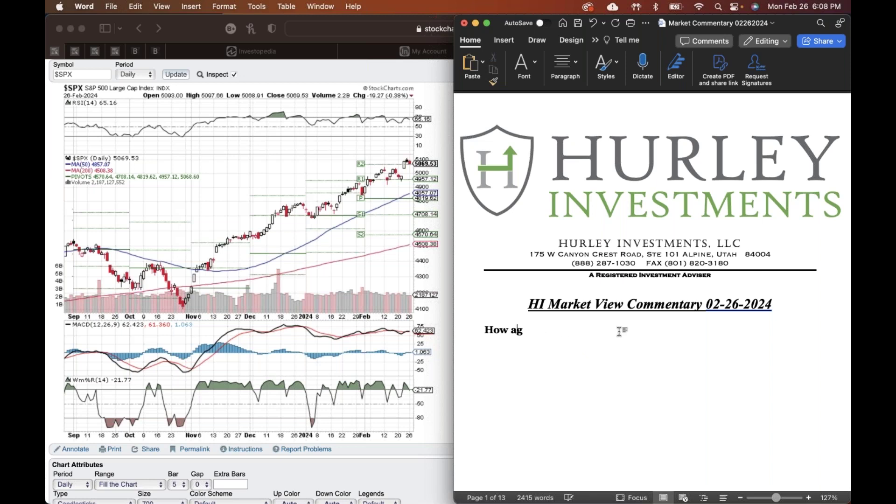
type("Let's talk about ")
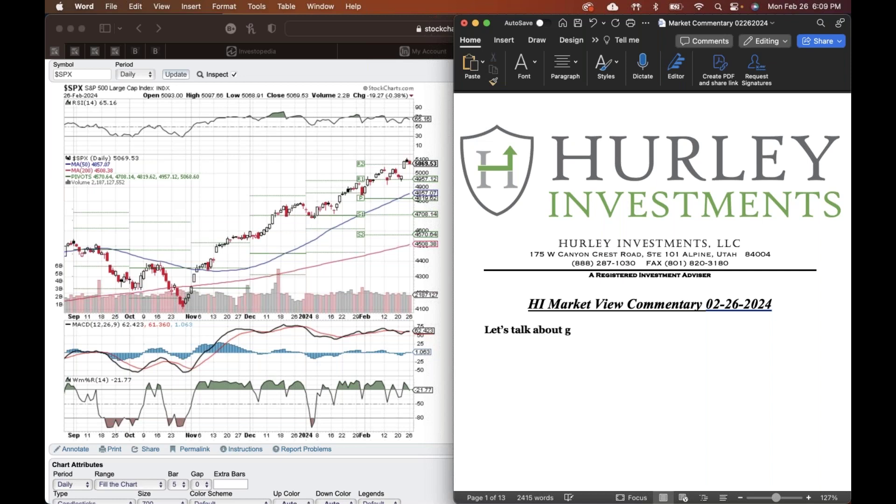
- Complete the line with "technicals and charts!" and start a dashed list on the line below it
type("technical")
type(" and")
key("BackSpace")
key("BackSpace")
key("BackSpace")
key("BackSpace")
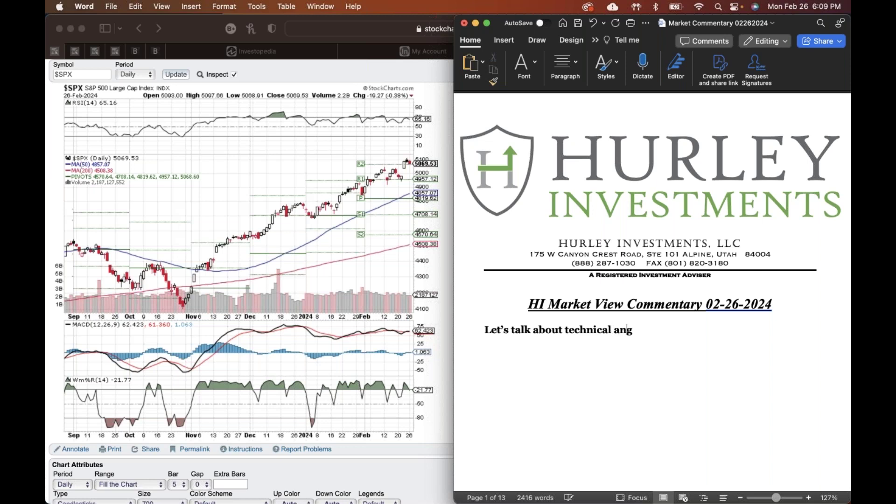
type("'s and")
key("BackSpace")
key("BackSpace")
key("BackSpace")
key("BackSpace")
key("BackSpace")
key("BackSpace")
key("BackSpace")
key("BackSpace")
type("s and chartys")
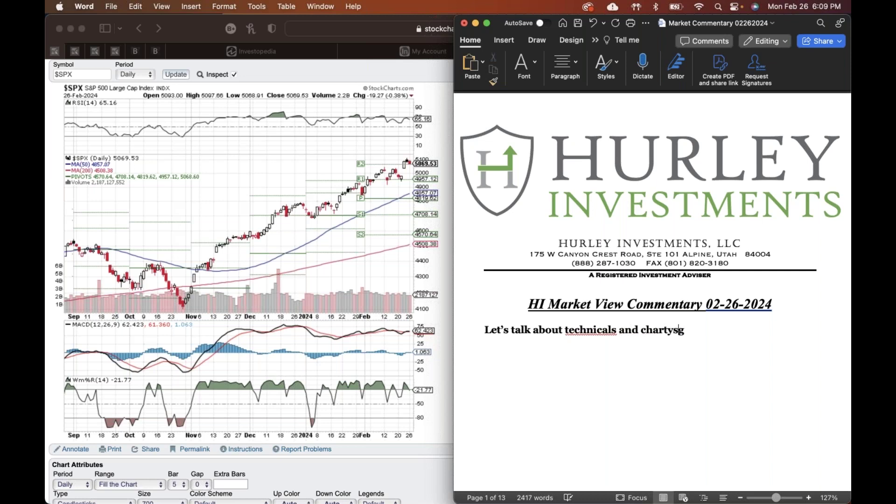
key("BackSpace")
key("BackSpace")
type("s")
key("Delete")
type("!")
key("Return")
type("-")
scroll(504, 253, "down", 3)
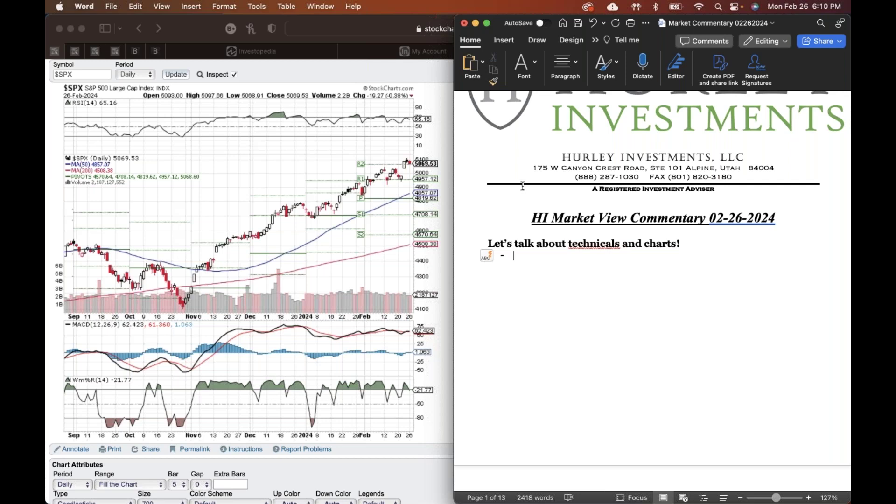
type("asg")
key("BackSpace")
key("BackSpace")
key("BackSpace")
double_click(586, 244)
left_click(631, 245)
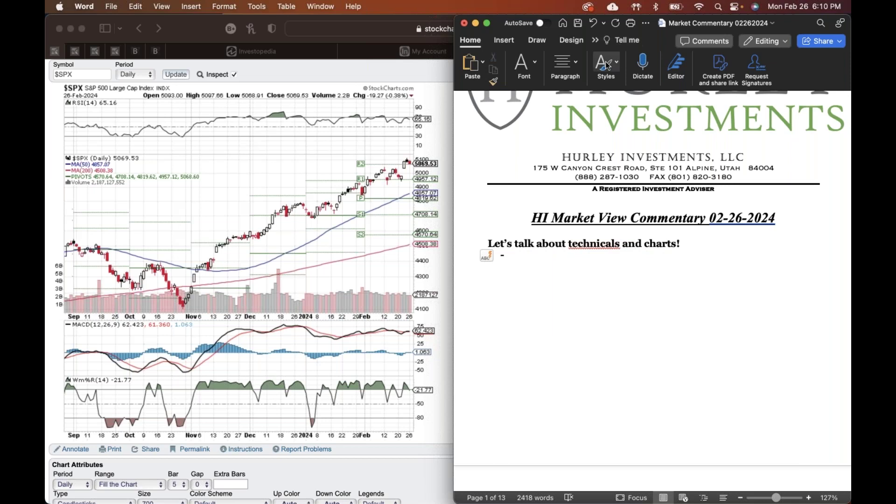
scroll(652, 289, "up", 2)
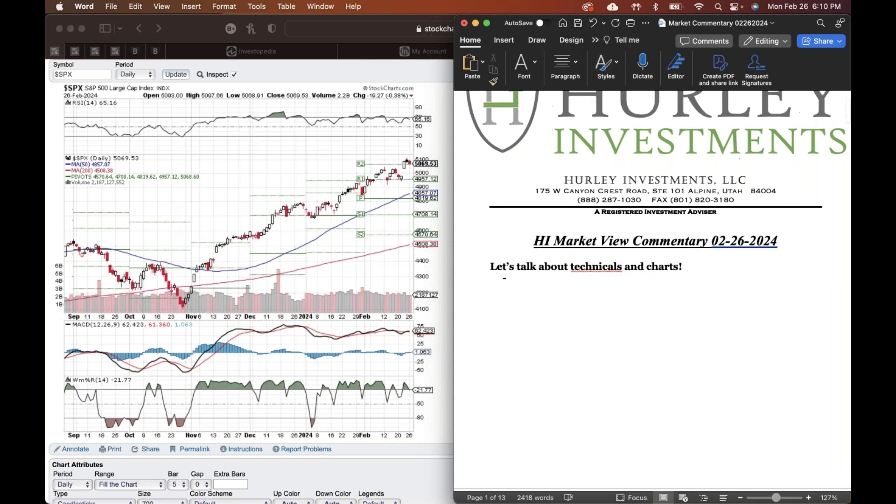
scroll(652, 289, "down", 1)
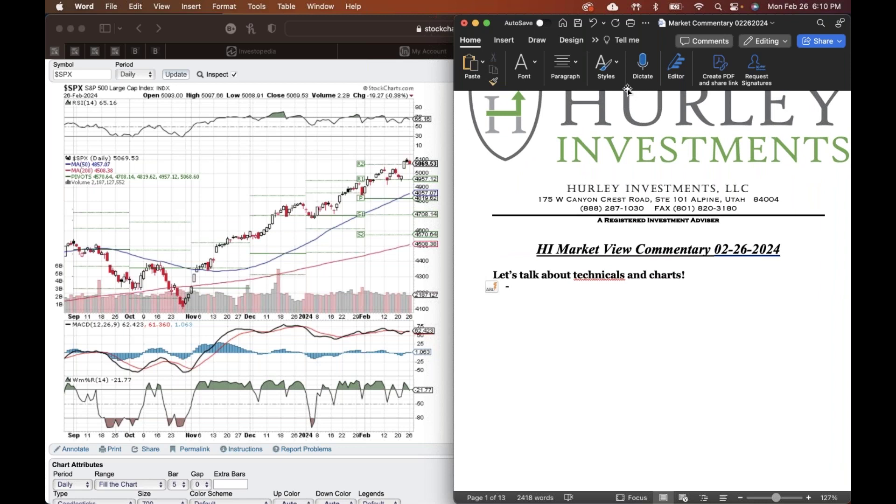
left_click(534, 65)
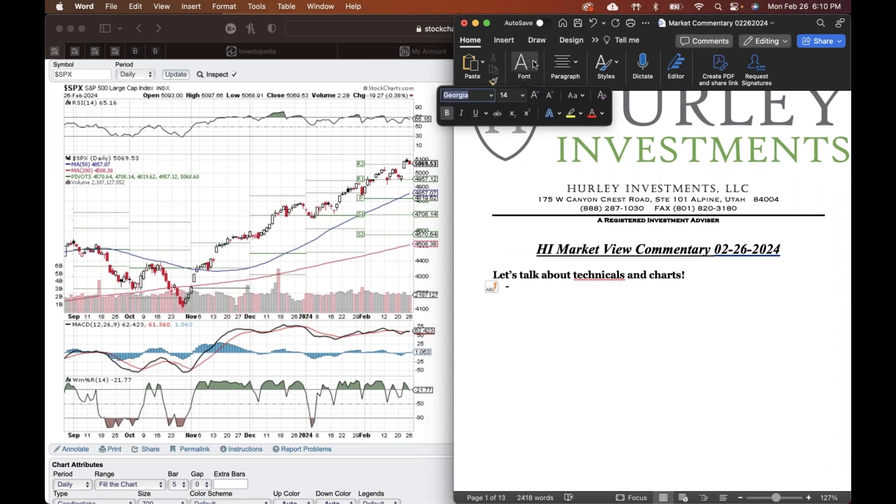
left_click(535, 64)
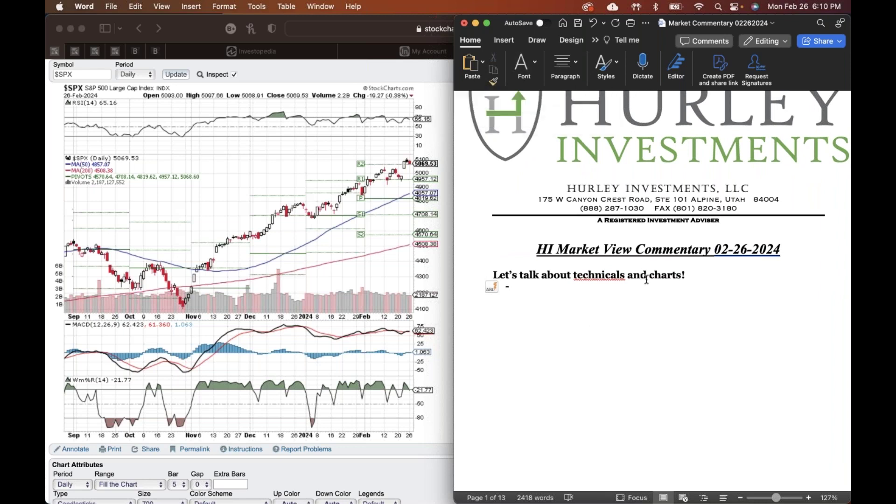
- Try to set the font size of the empty dashed list item to 14
left_click(536, 65)
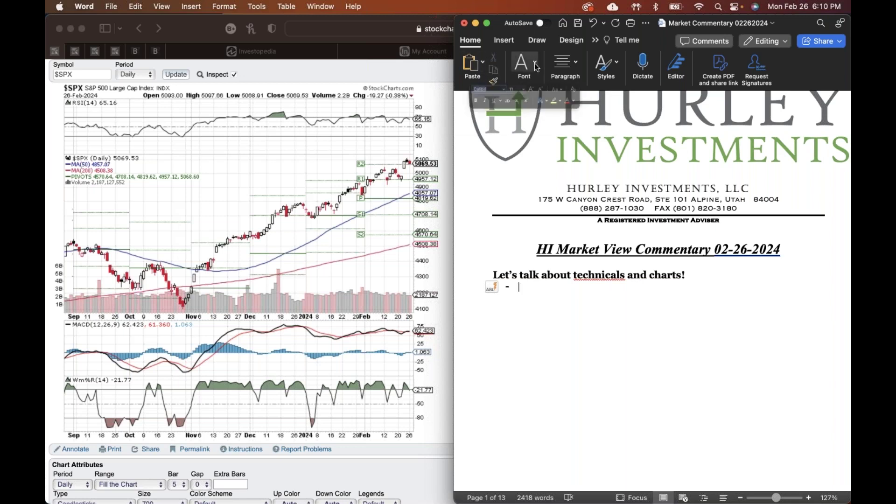
left_click(523, 96)
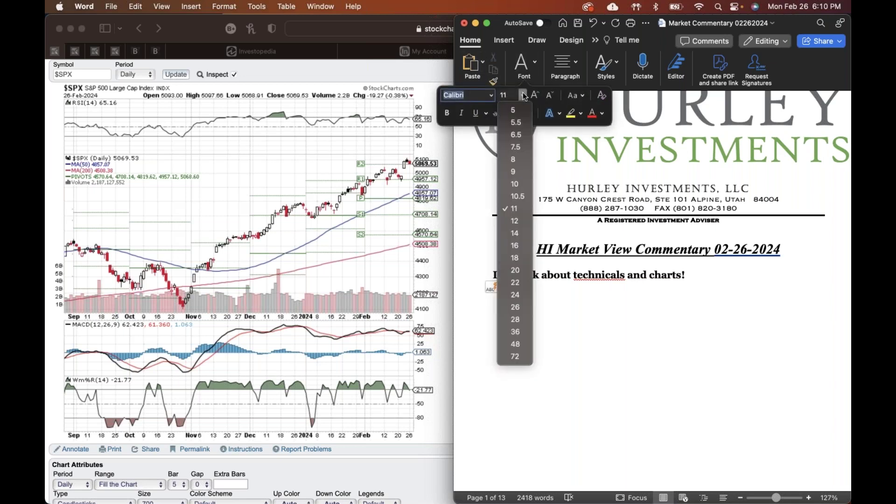
left_click(515, 233)
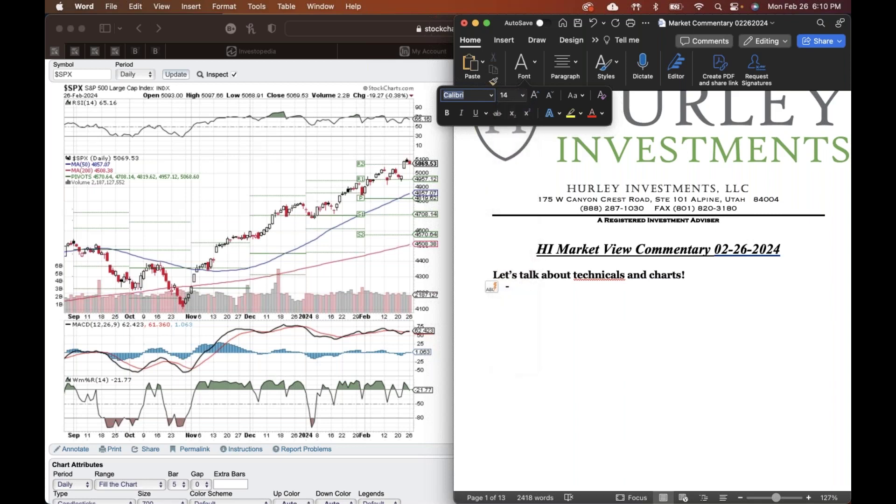
left_click(521, 290)
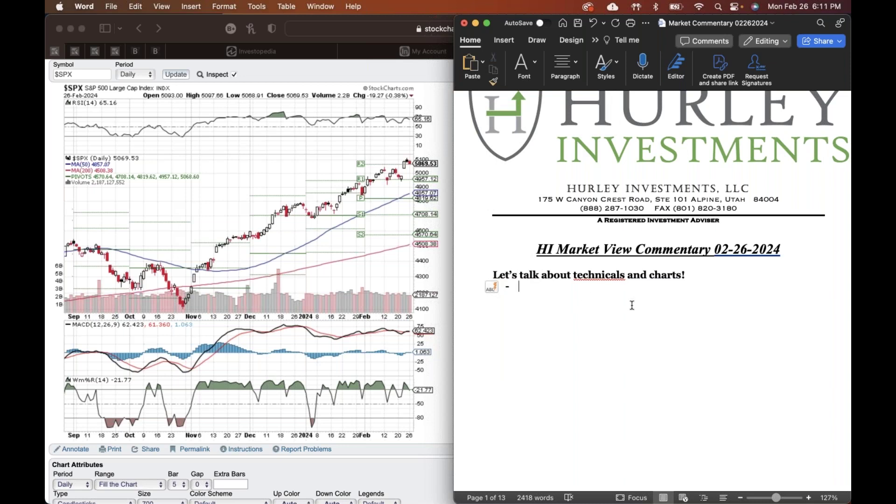
- Change "technicals" to "technical indicators" in the line below the title and save the document
double_click(626, 277)
key("BackSpace")
type("indica")
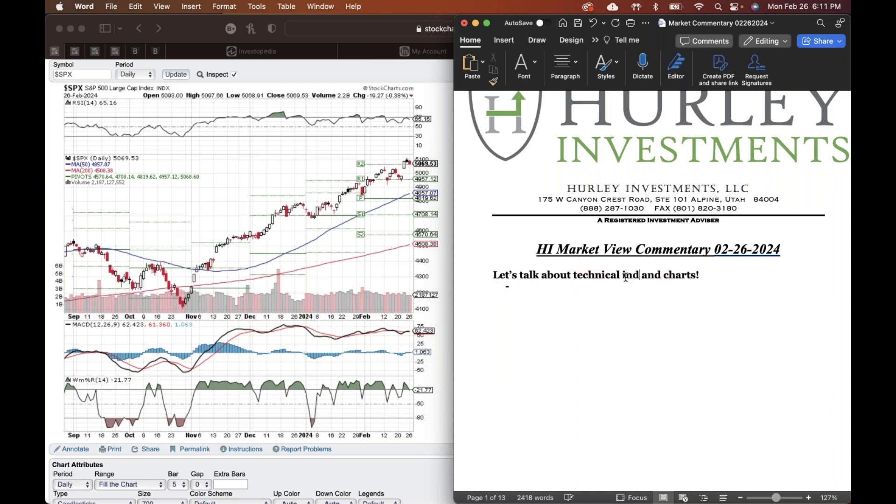
type("tors")
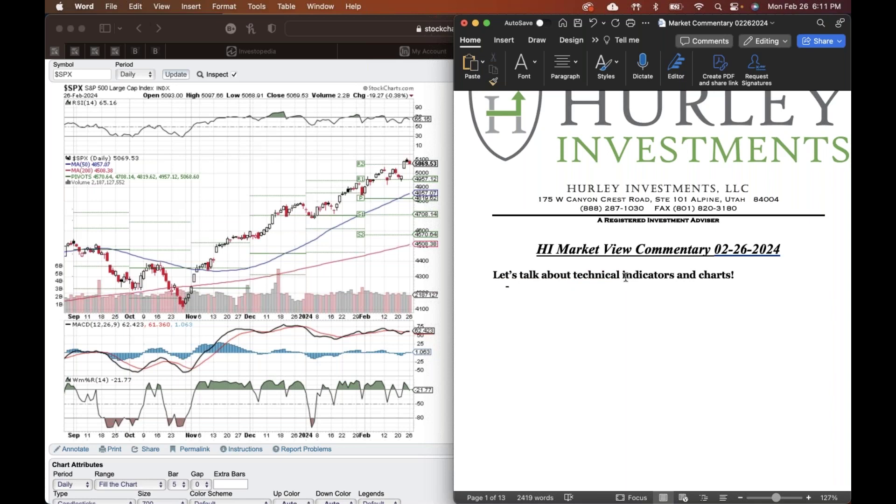
key("super+s")
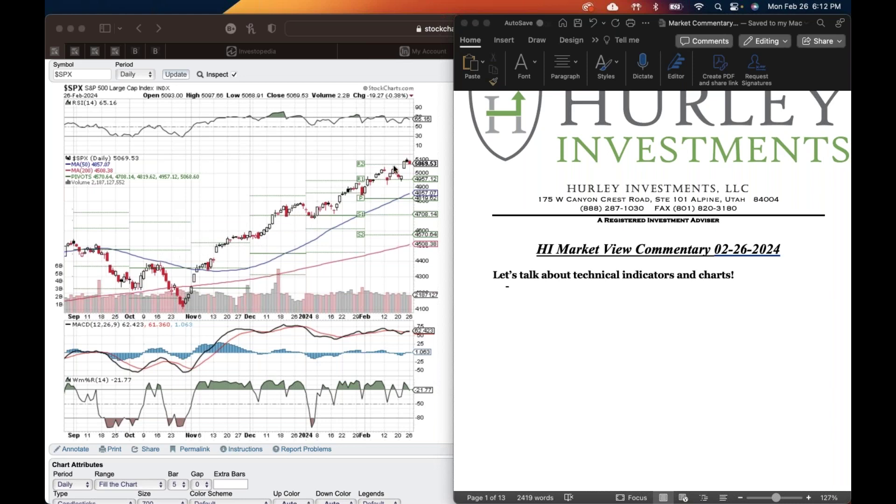
- Examine the daily $SPX chart's price action, moving averages, pivot levels and the RSI, MACD and Wm%R indicators
scroll(394, 169, "down", 1)
scroll(394, 169, "down", 1)
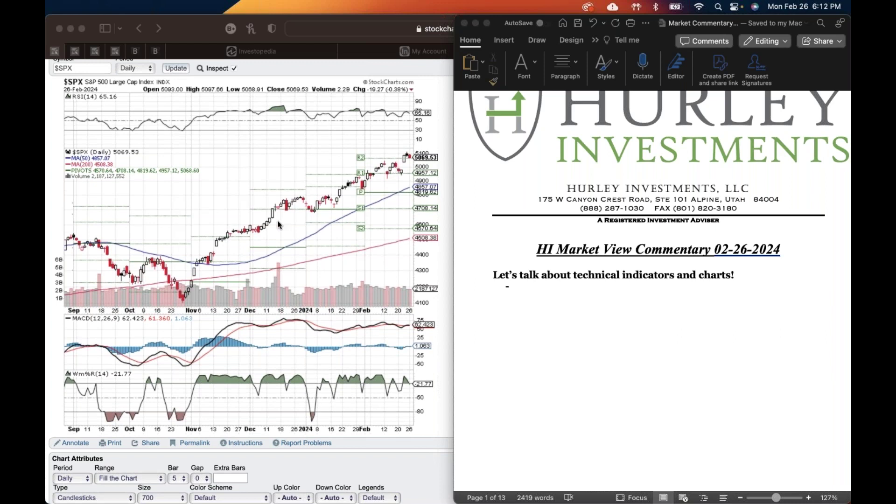
scroll(278, 225, "down", 1)
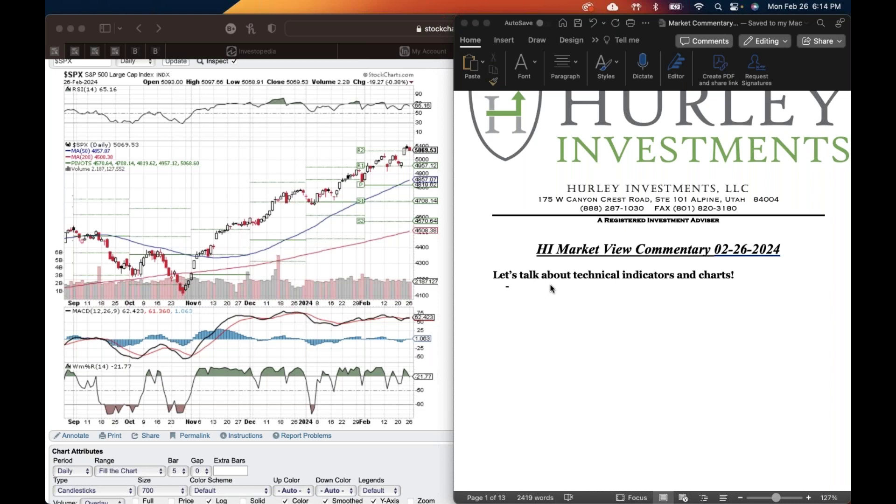
left_click(550, 288)
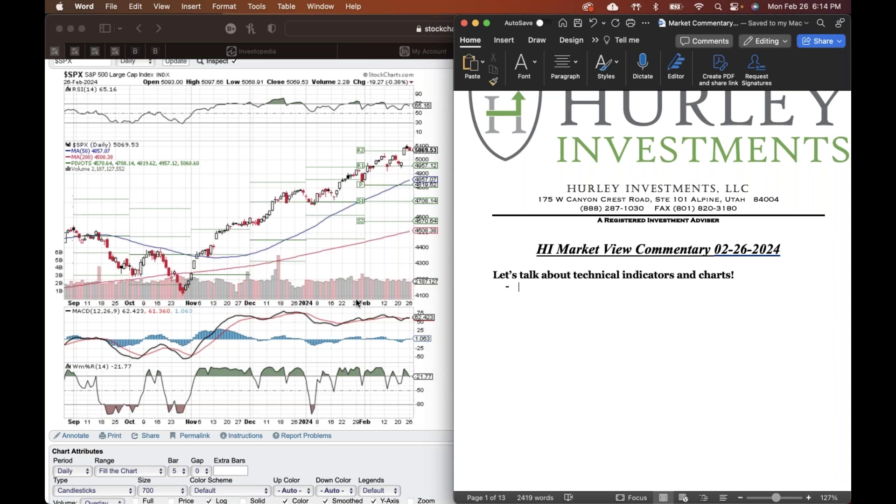
scroll(356, 302, "down", 2)
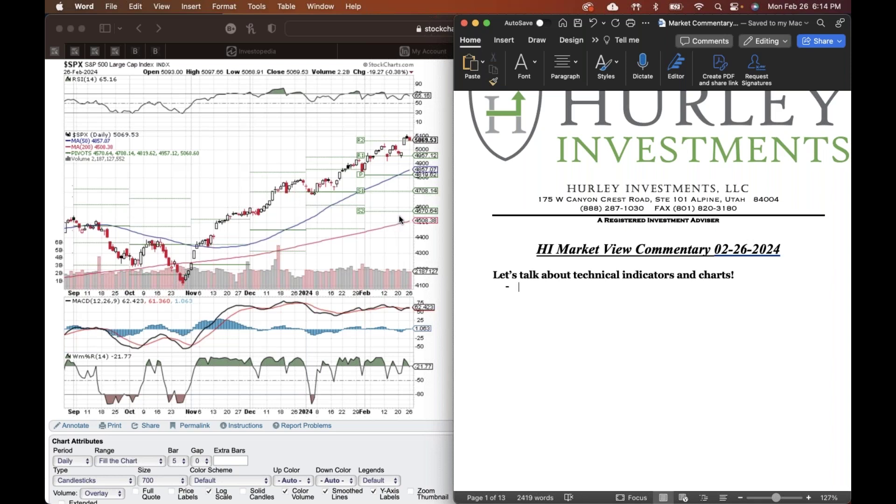
scroll(399, 219, "up", 3)
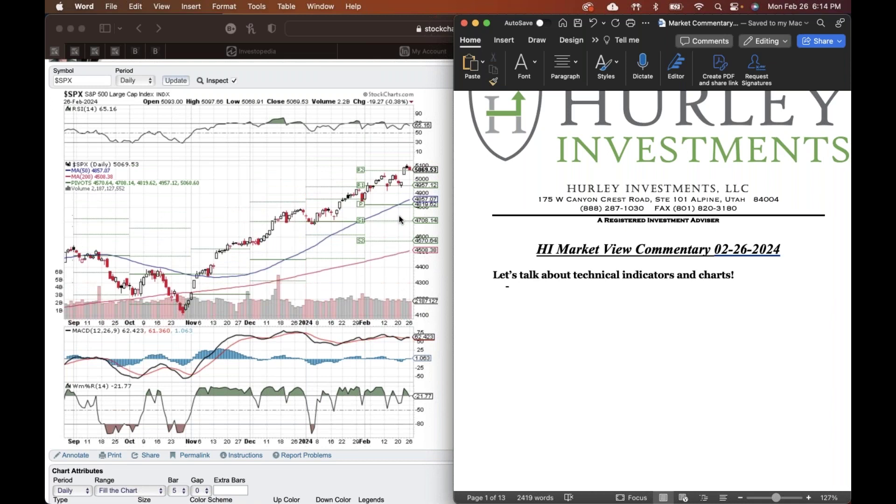
scroll(399, 183, "down", 2)
scroll(399, 183, "up", 1)
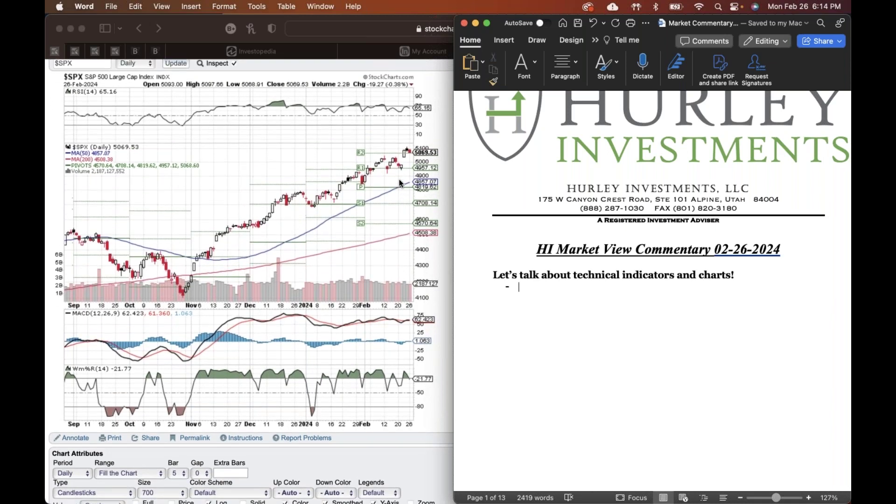
scroll(399, 183, "down", 1)
scroll(400, 183, "up", 2)
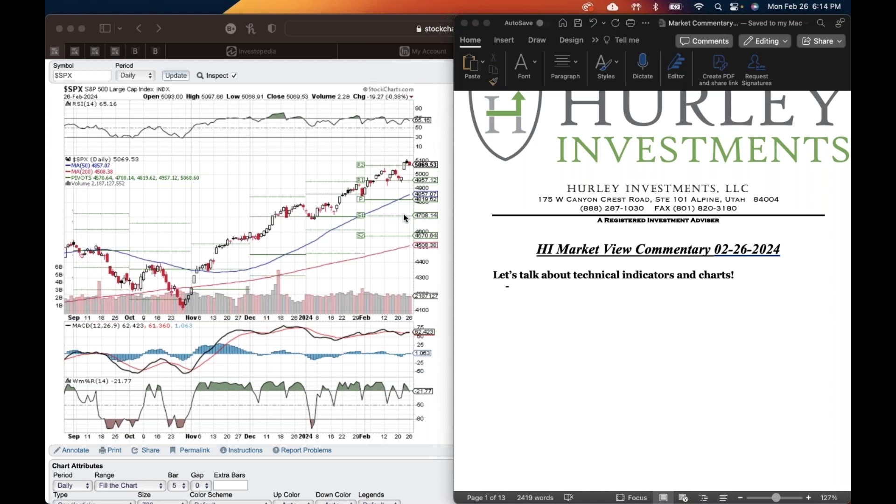
scroll(404, 217, "up", 1)
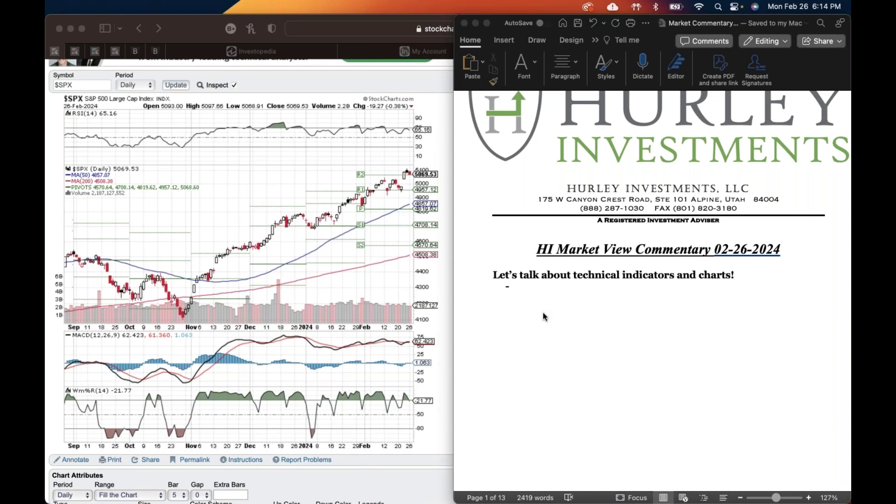
- Leave the dashed list item empty, turn on bold for it, and place the cursor back in it
left_click(530, 286)
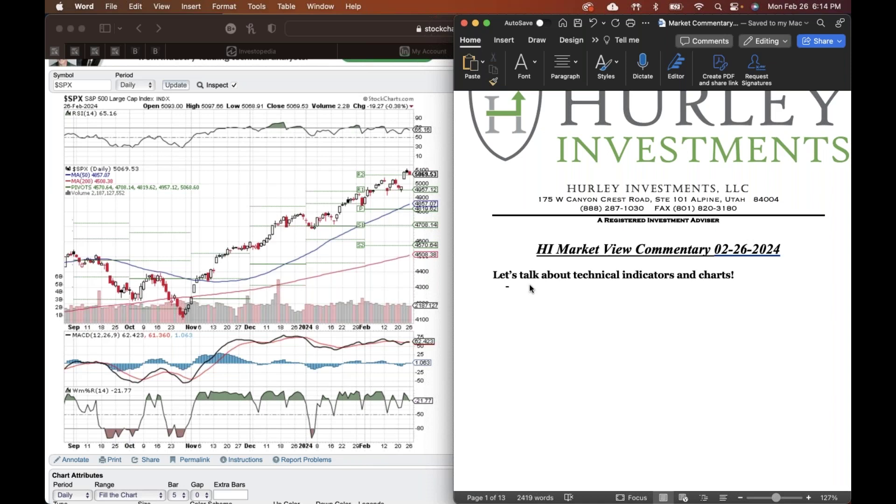
type("s")
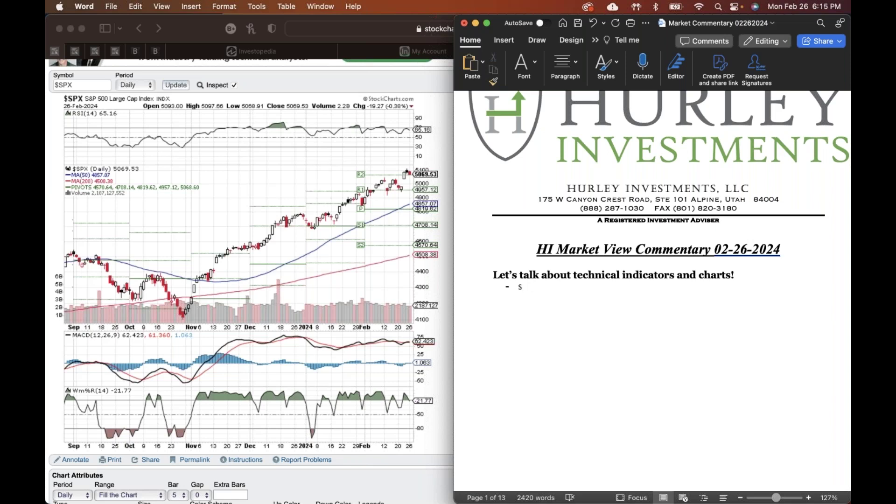
key("BackSpace")
left_click(532, 71)
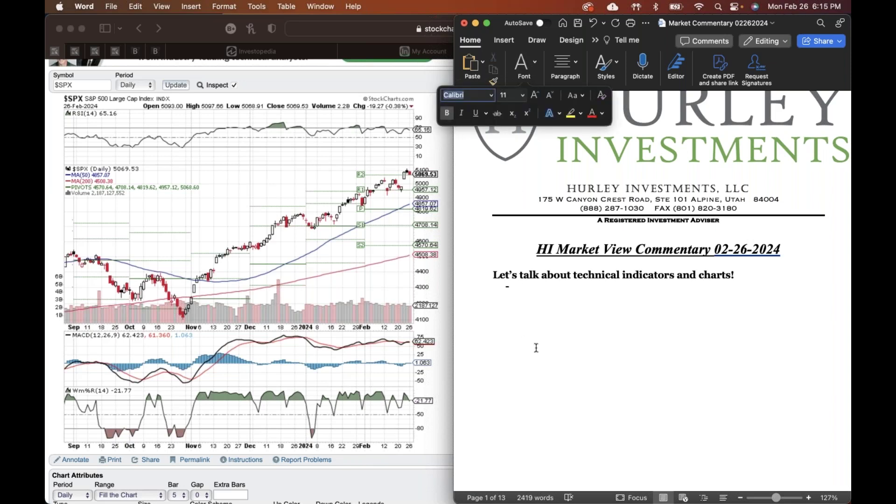
left_click(538, 292)
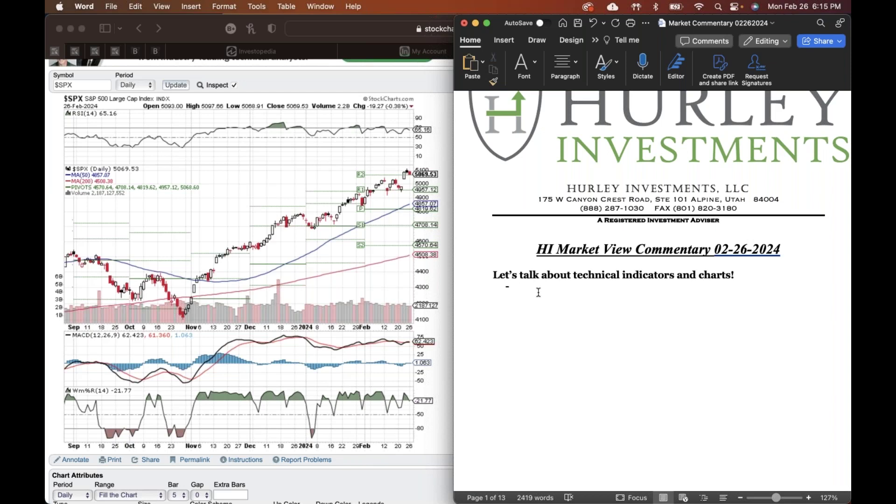
type("Shows")
left_click_drag(519, 289, 543, 289)
left_click(524, 66)
left_click(446, 114)
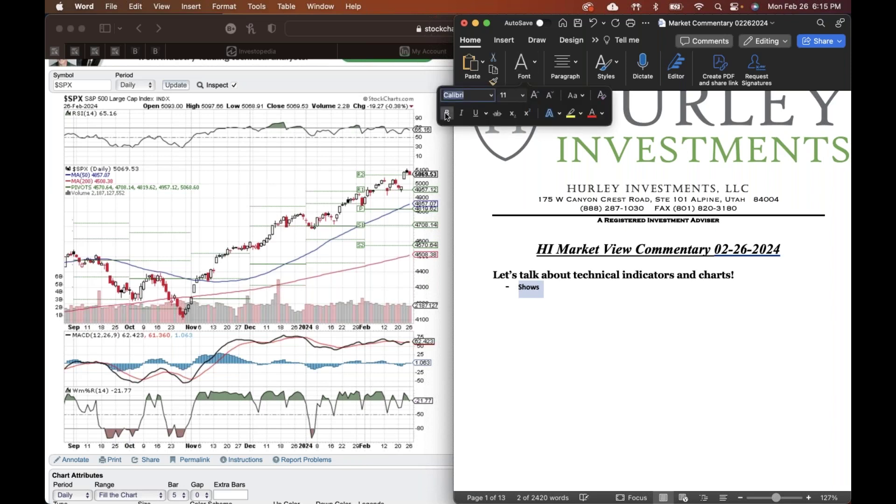
left_click(549, 287)
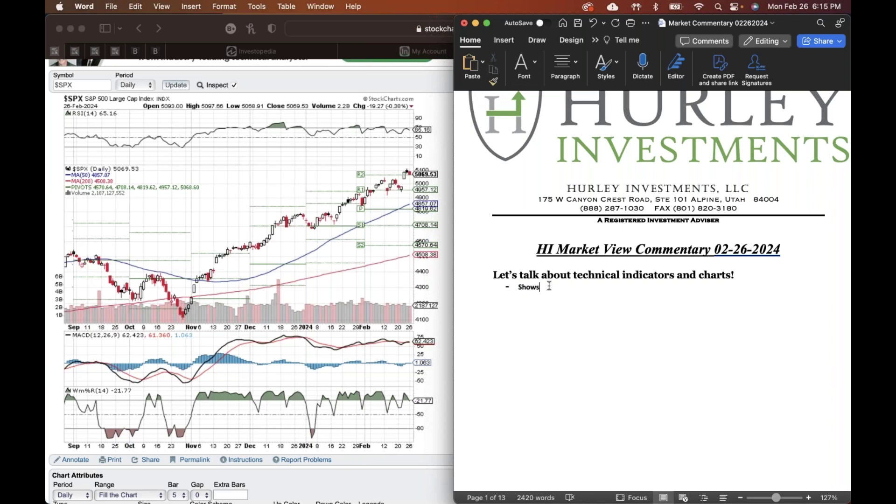
key("BackSpace")
key("BackSpace")
key("BackSpace")
key("BackSpace")
key("BackSpace")
key("BackSpace")
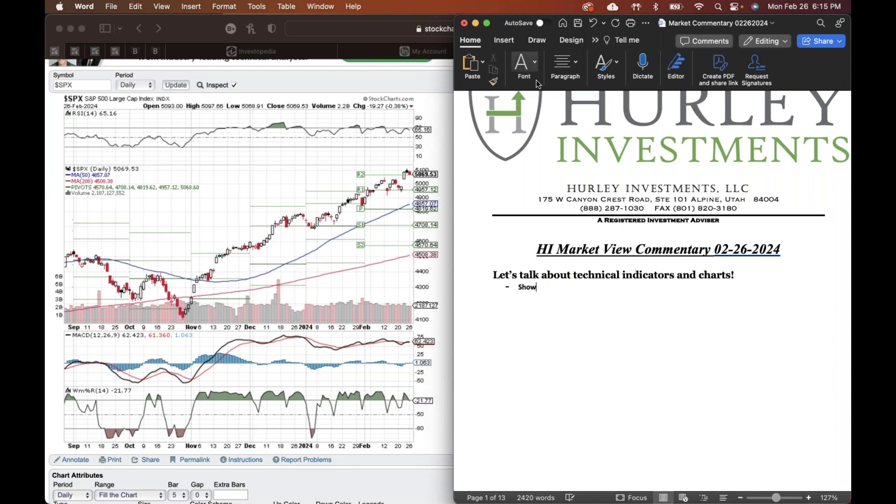
key("BackSpace")
- Restart the dashed list below the technical indicators line and write its first item as "Shows us HERD MENTALITY"
type("-")
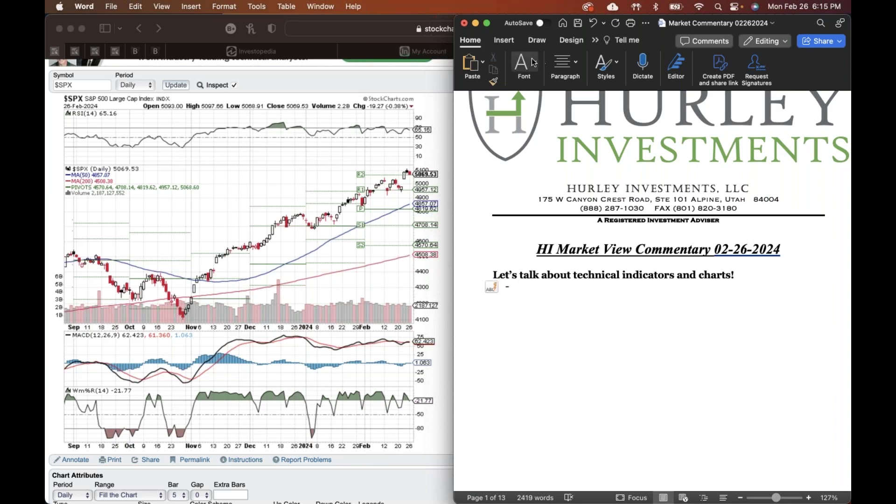
left_click(521, 73)
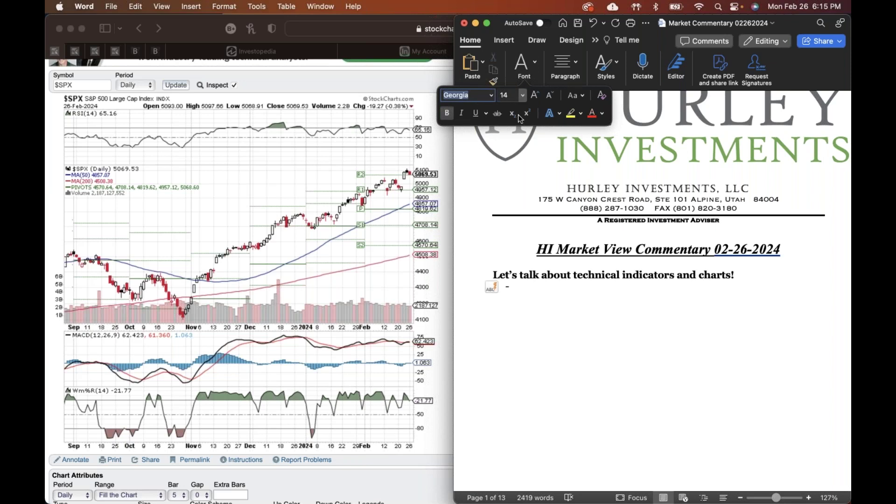
type("Fahkwang")
left_click(532, 292)
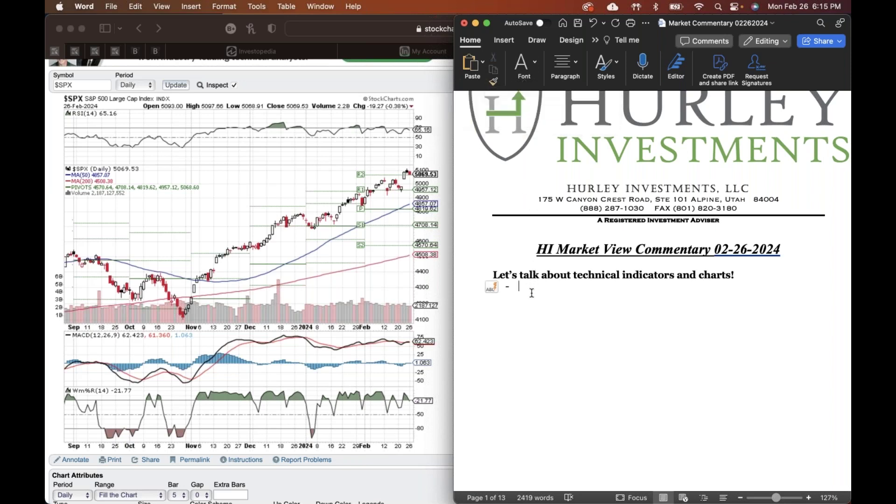
type("Shows us HERD MENTAL")
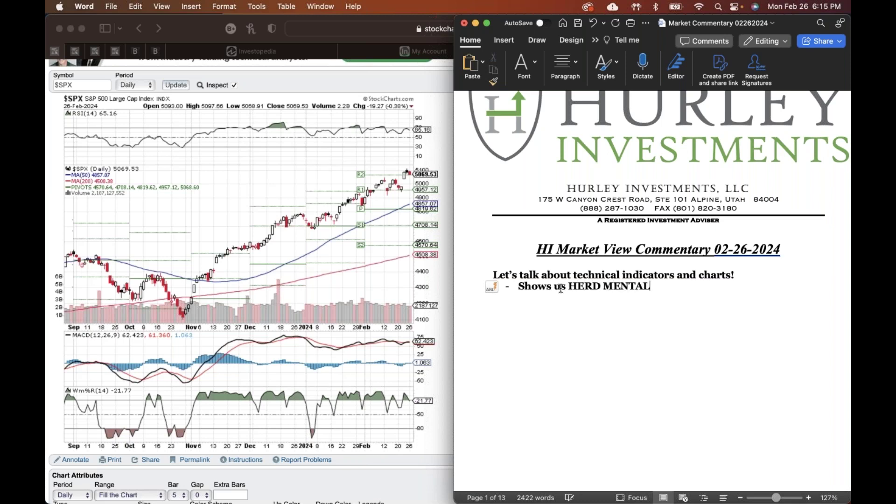
key("BackSpace")
type("LITY")
- Add two more dashed list items, "FOMO (fear of missing out)" and "Fear of losing money"
key("Return")
type("FOMO (")
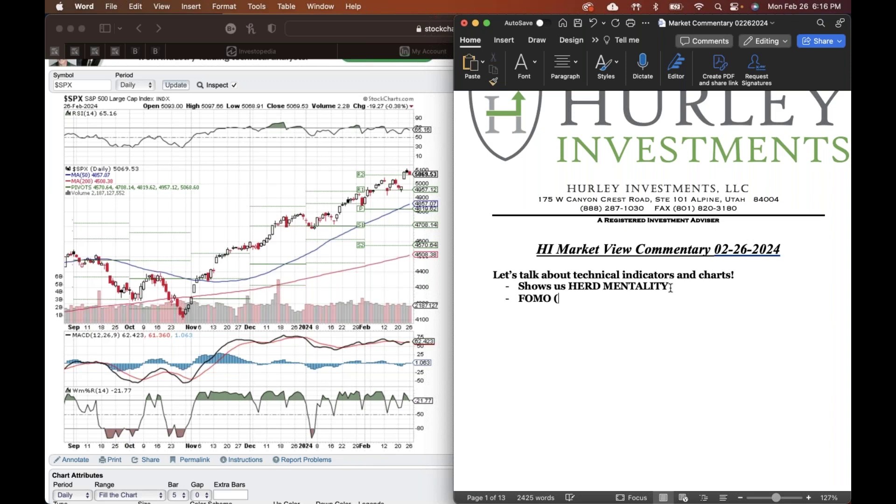
type("fear of missin")
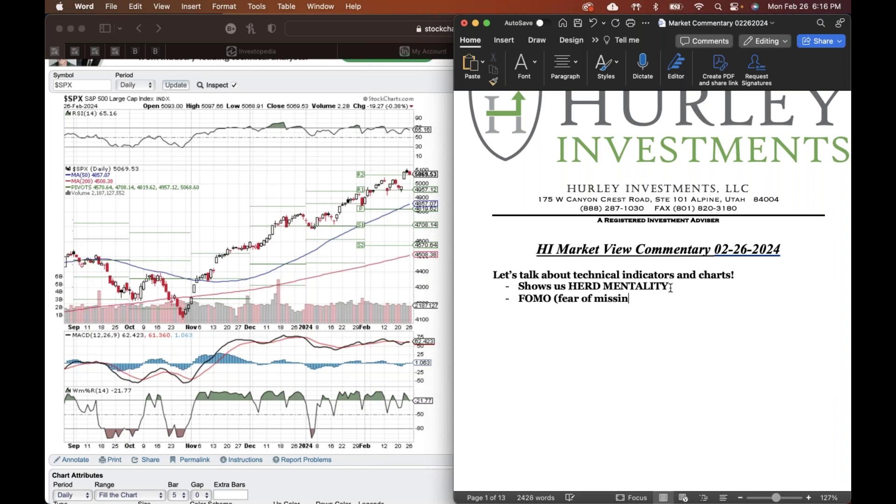
type("g out)")
type("Fear of l")
type("osing money")
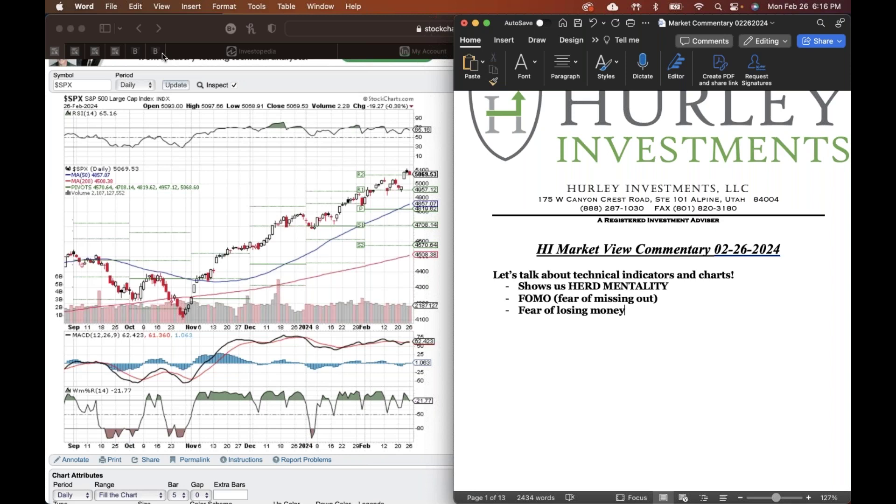
- Switch to the $INDU chart on StockCharts in Safari and update its range to 5 Years
left_click(115, 51)
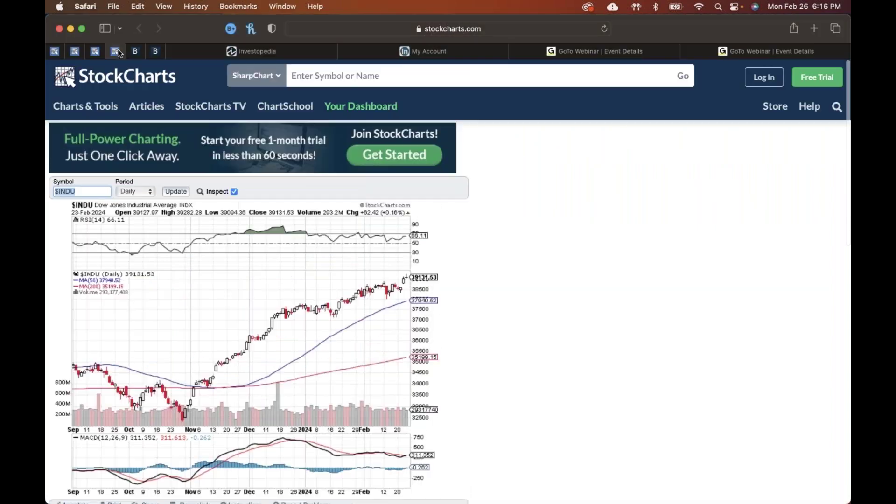
scroll(175, 253, "down", 7)
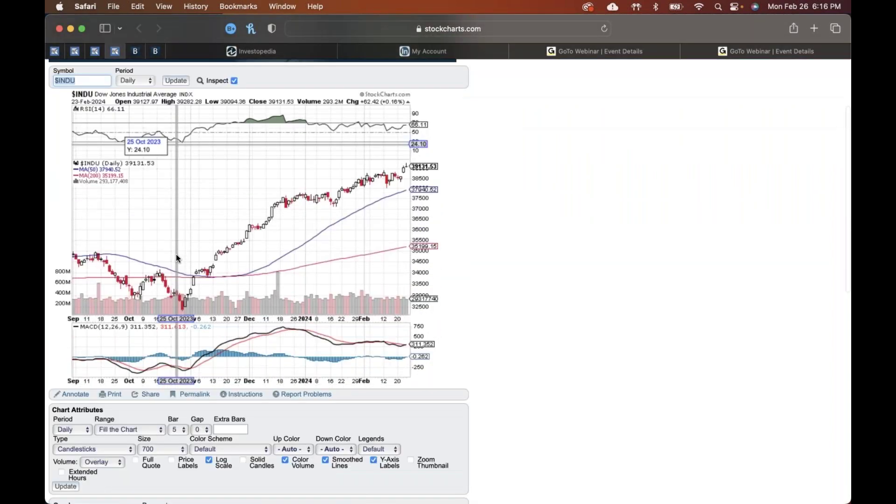
scroll(164, 197, "up", 5)
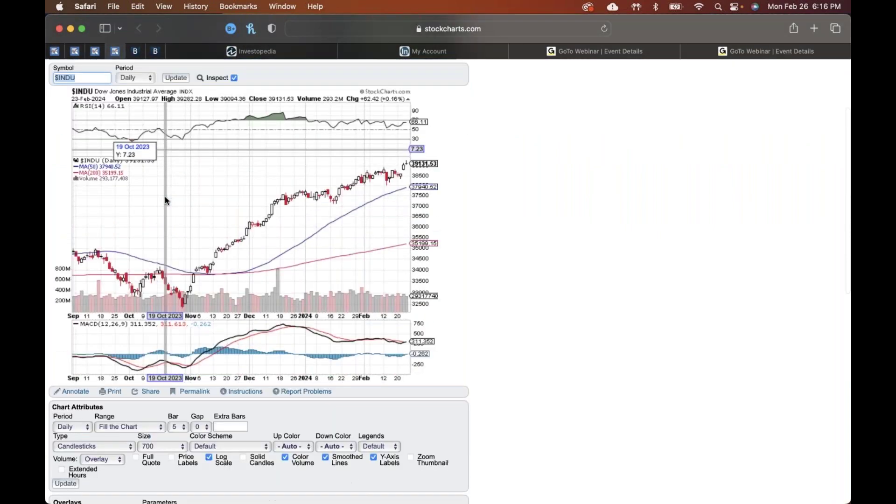
scroll(164, 197, "down", 4)
left_click(150, 252)
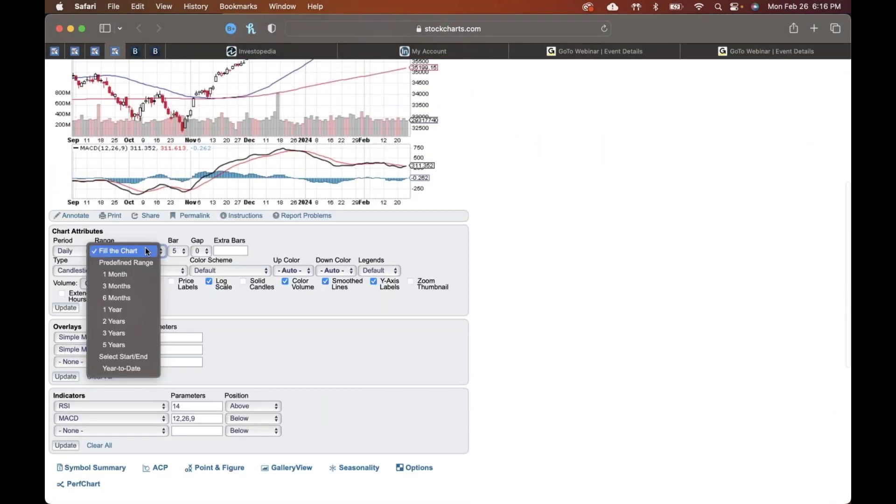
left_click(131, 333)
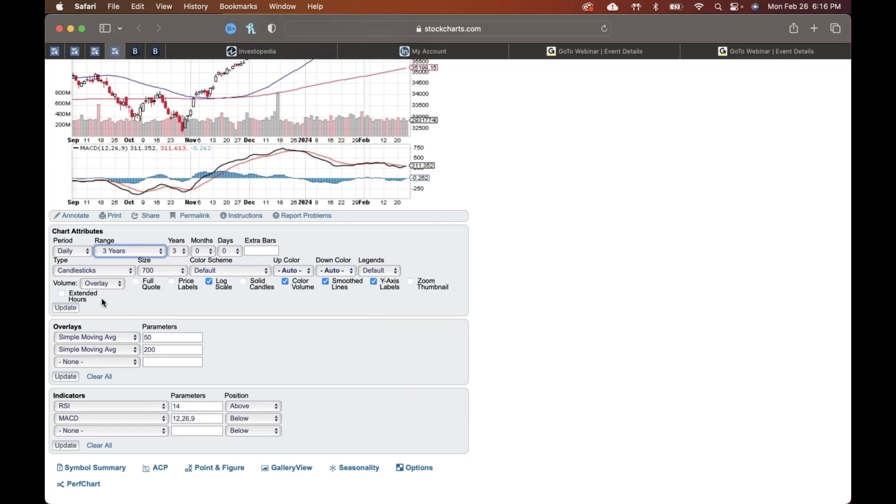
left_click(66, 308)
left_click(125, 252)
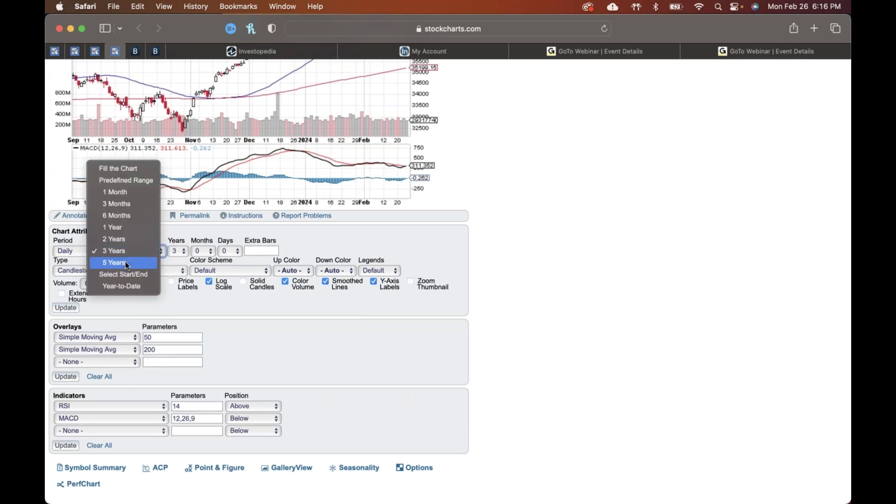
left_click(125, 262)
left_click(69, 309)
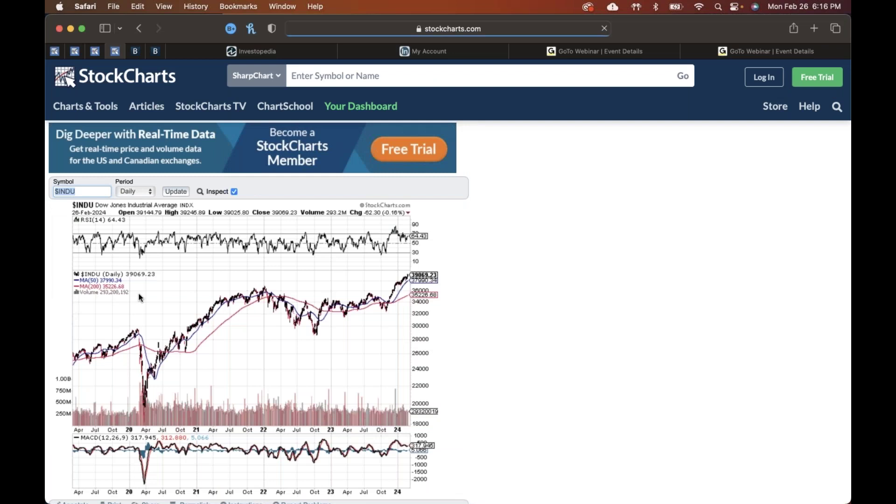
- Examine the five-year $INDU chart up close, from the early 2020 drop through the following recovery
mouse_move(139, 333)
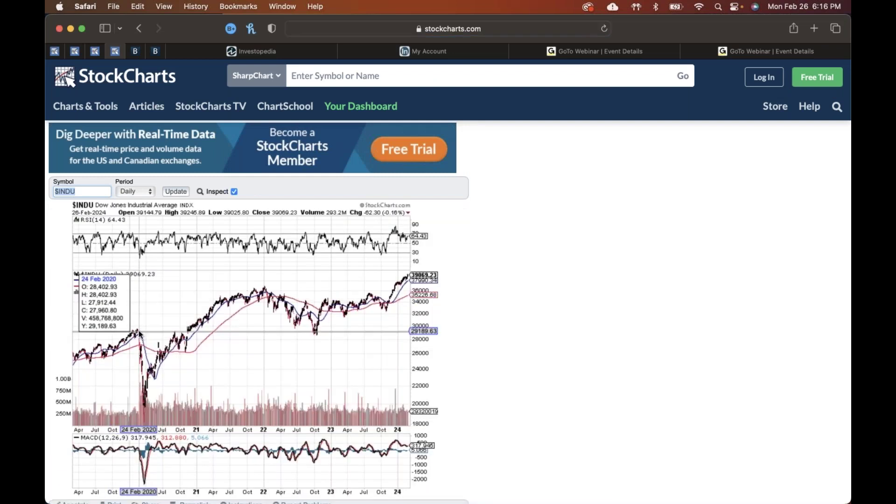
scroll(138, 330, "up", 5)
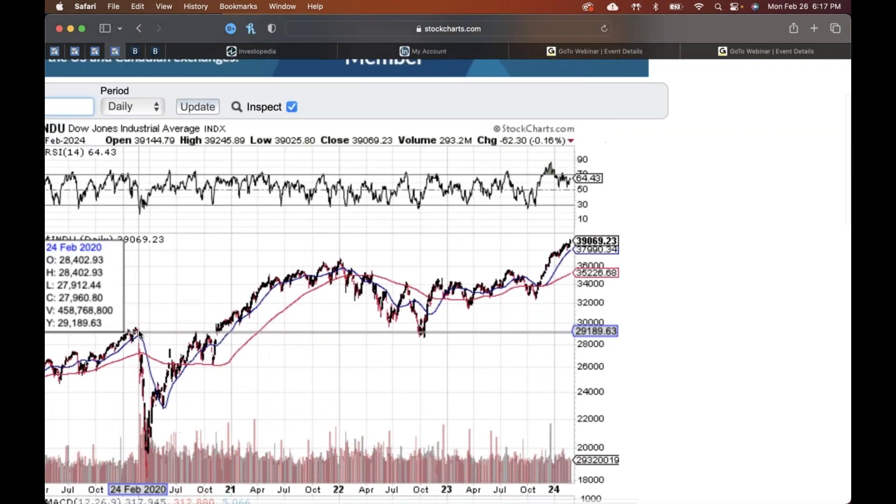
scroll(138, 331, "down", 4)
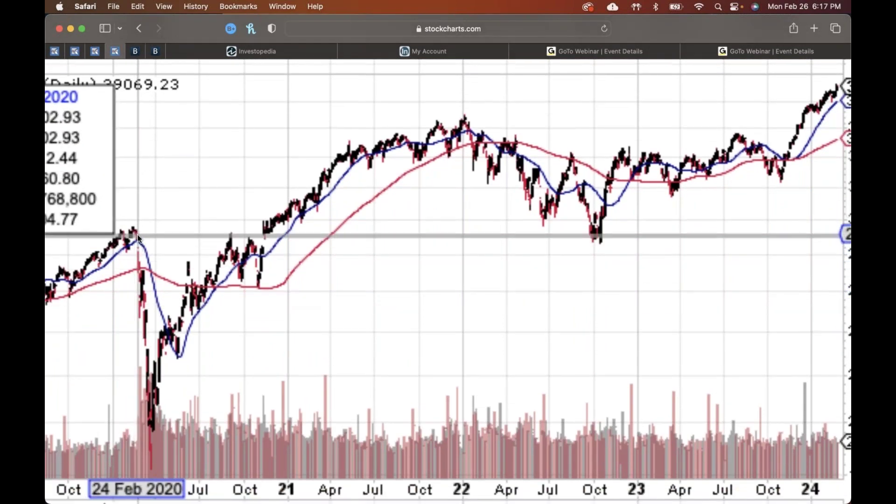
scroll(138, 237, "left", 1)
scroll(138, 234, "left", 5)
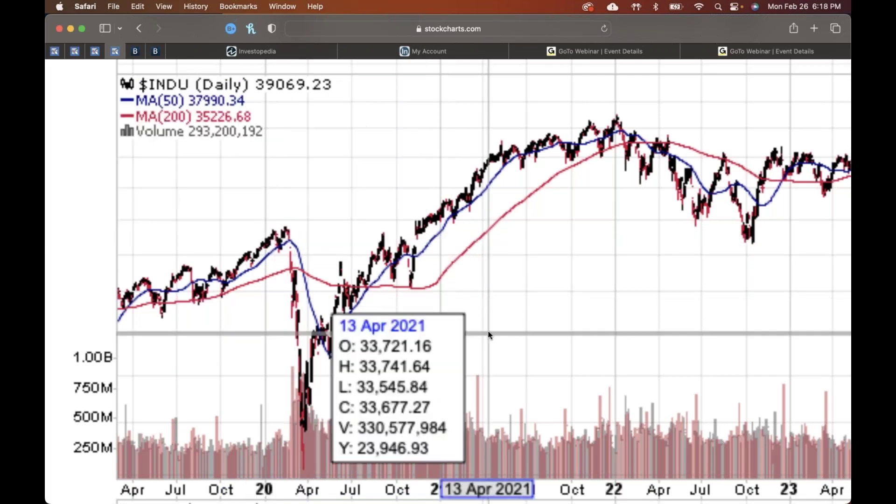
scroll(489, 335, "down", 1)
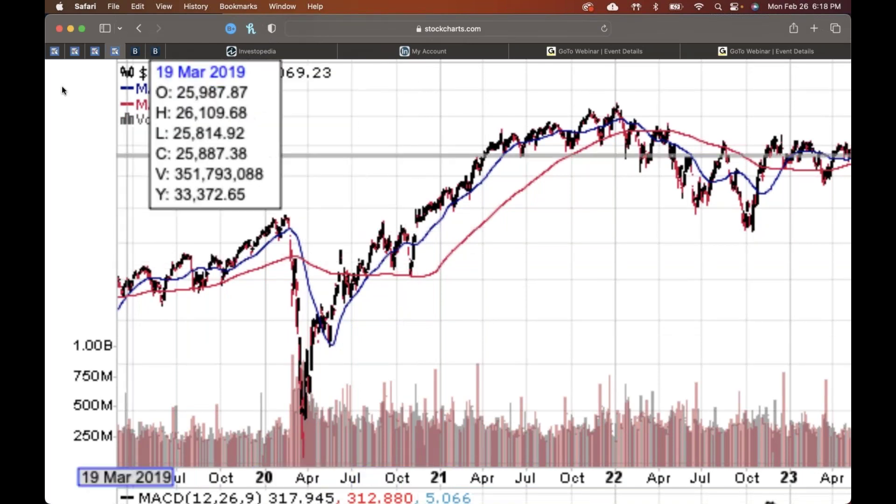
- View the daily MU chart, and return to the commentary document in Word beside the $SPX chart
left_click(75, 50)
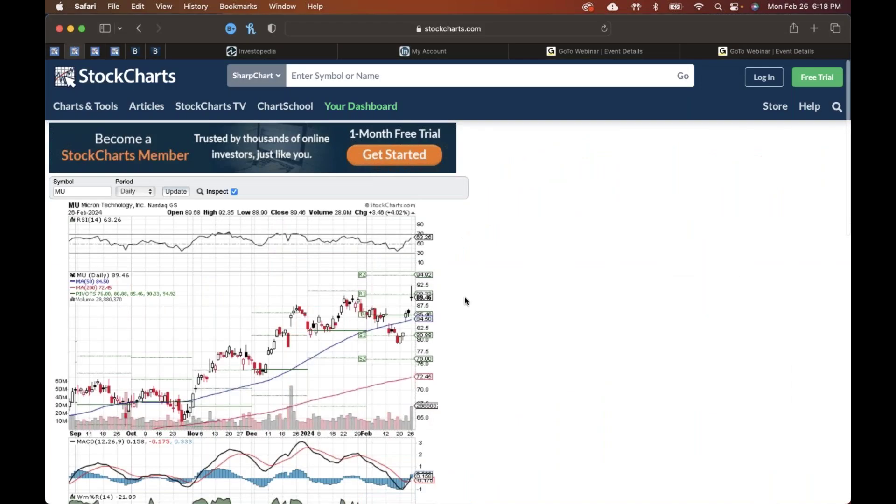
scroll(464, 296, "down", 1)
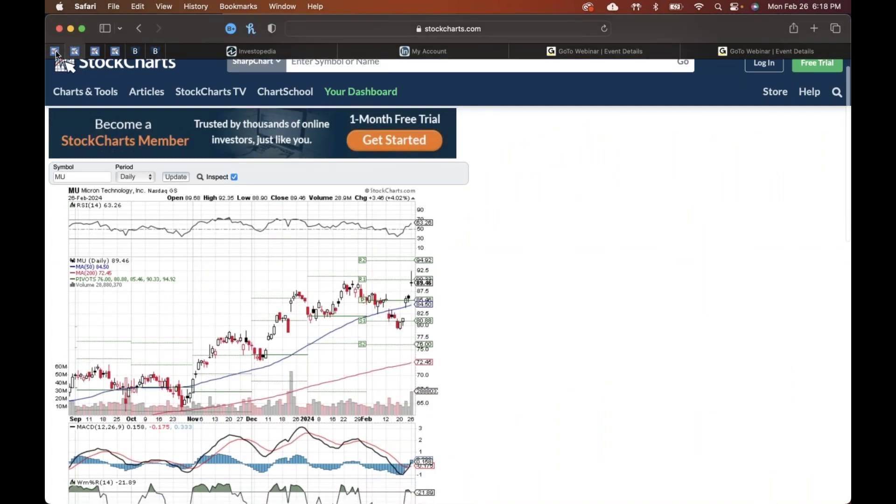
left_click(55, 54)
key("ctrl+Up")
left_click(694, 379)
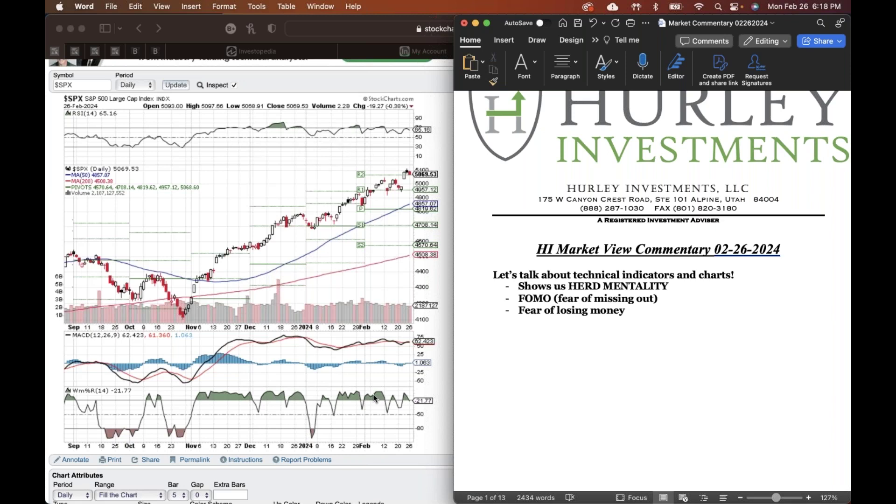
- Below the list, after a blank line, write "We are interested in seeing where BIG MONEY has buy and sell orders stacked up"
scroll(373, 397, "down", 1)
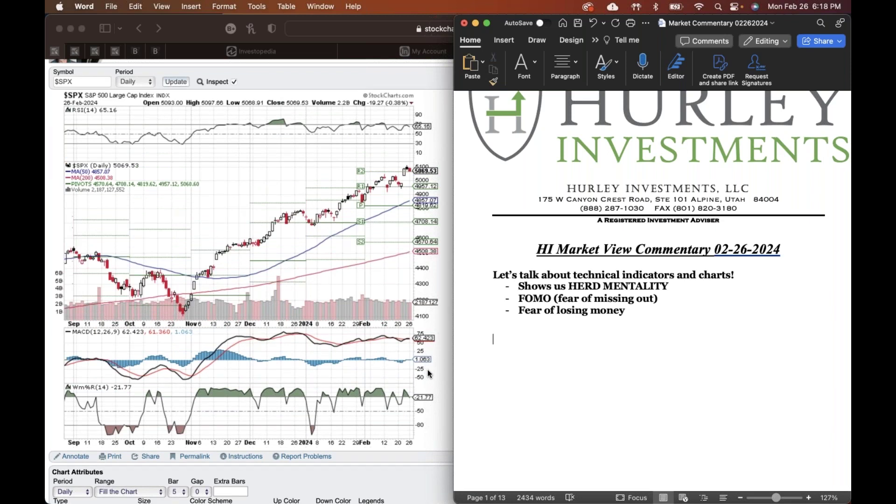
type("We are intel")
key("BackSpace")
key("BackSpace")
type("e")
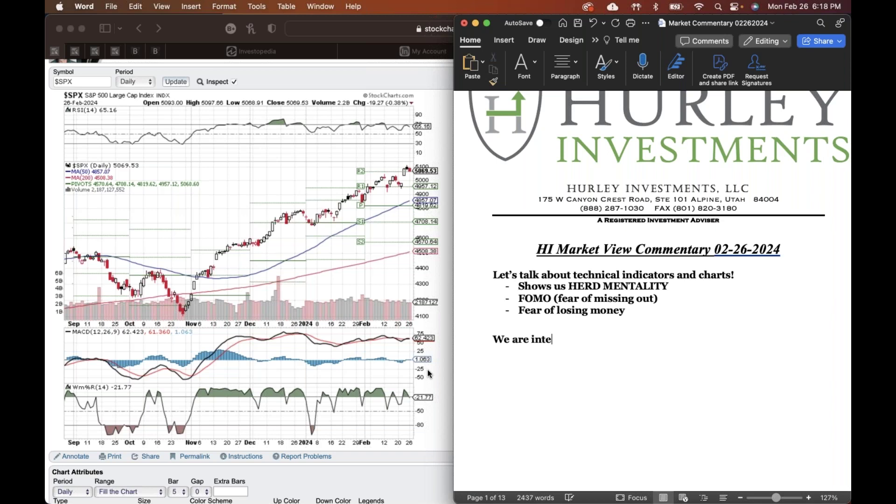
type("rested in seeing where")
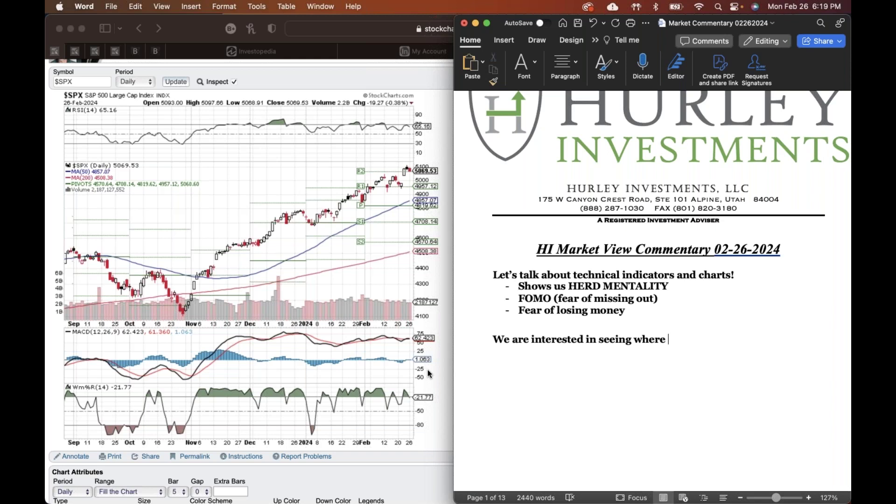
type("Bi")
key("BackSpace")
type("IG MONEY")
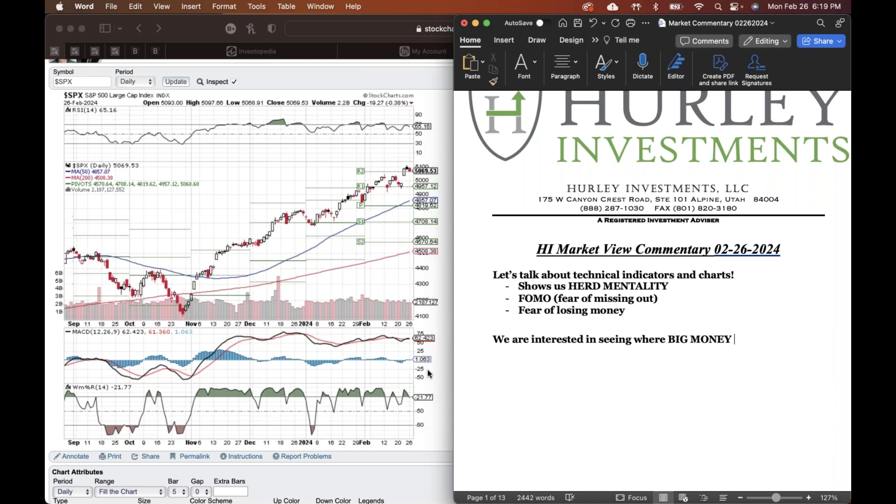
type(" has buy and sell orders sta")
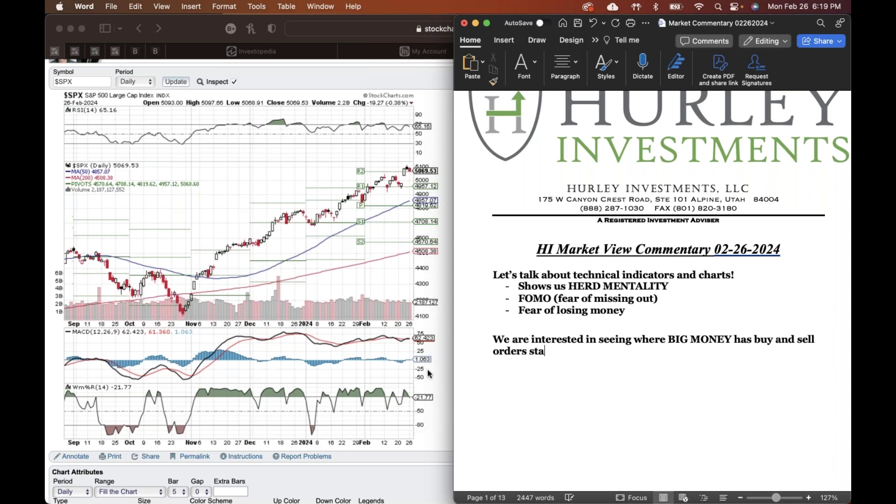
type("cked up")
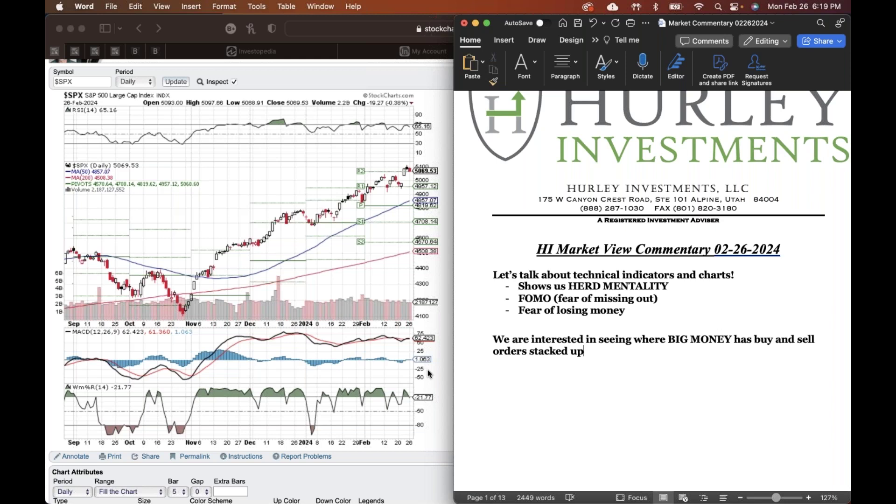
- Add a dashed item under the BIG MONEY sentence reading "We want to know what the big institutions are looking at"
key("Return")
type("- We want ")
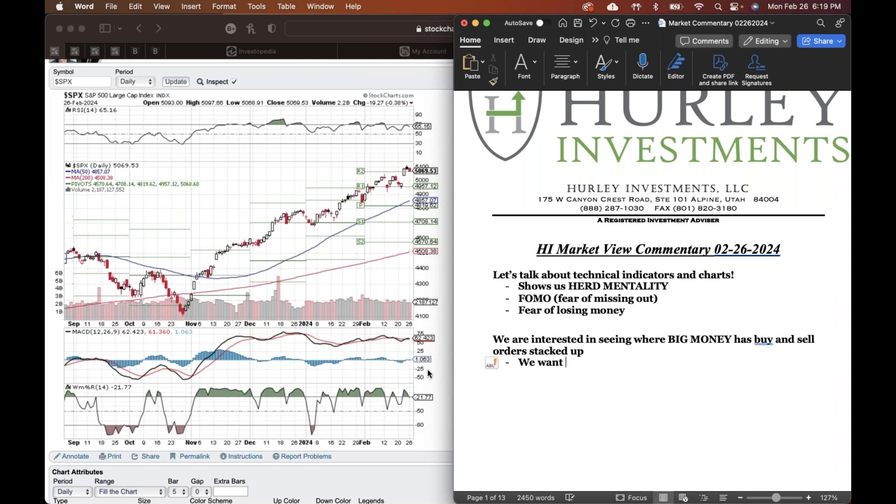
type("to know what the big")
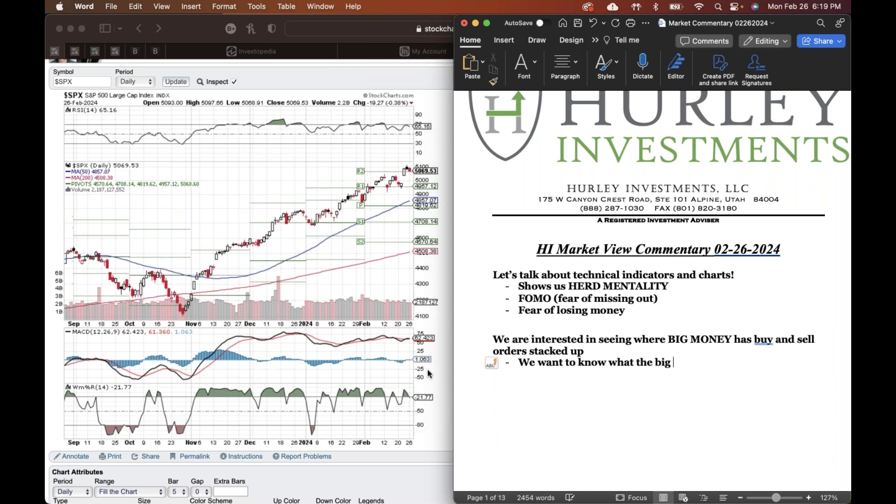
type(" institutions are")
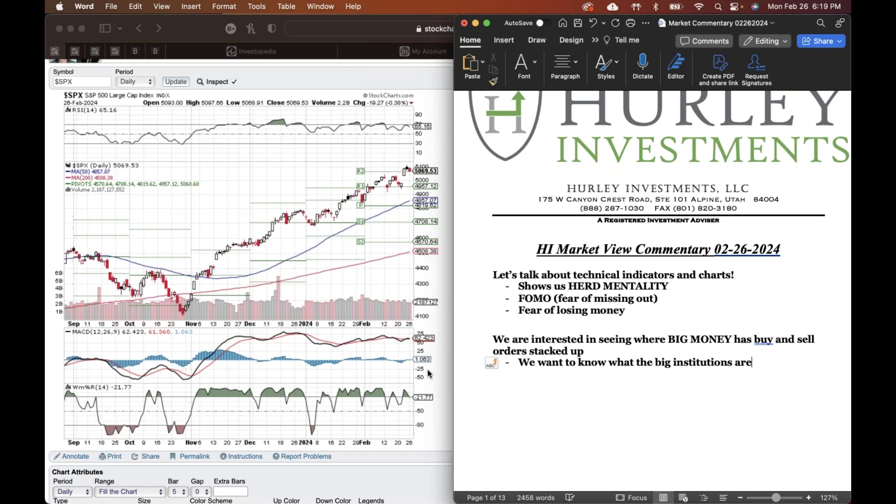
type(" looking at")
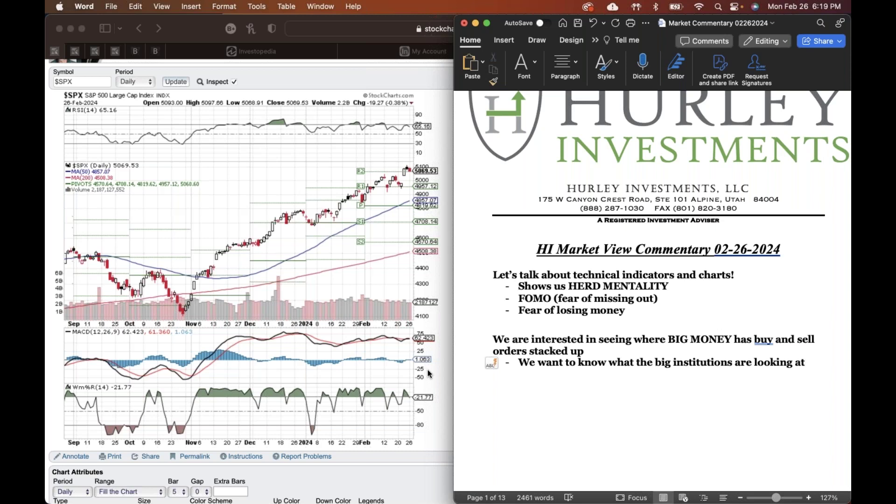
- Extend the dashed item about big institutions with "and where they're plotting the course"
type(" and where the")
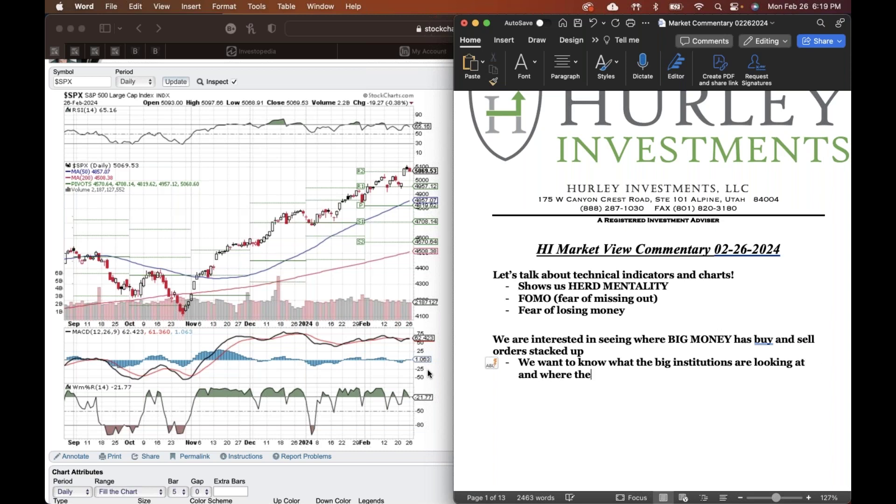
type("y're plotting the ")
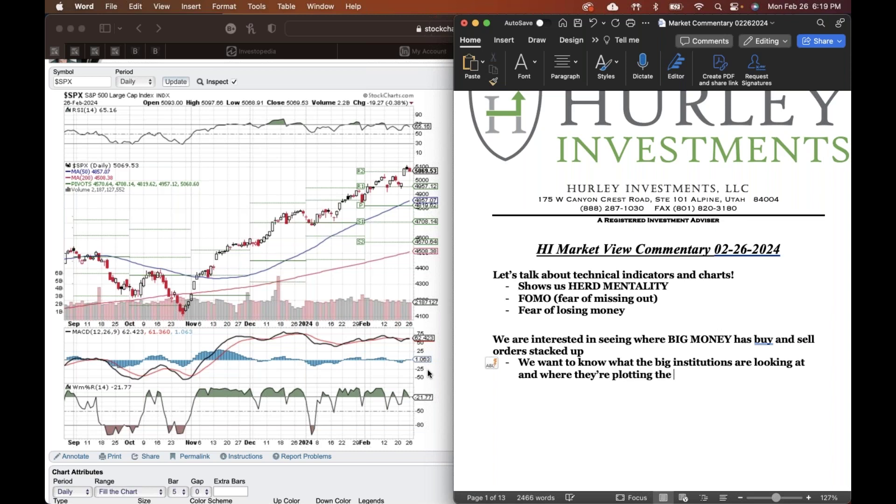
type("course")
scroll(242, 252, "down", 1)
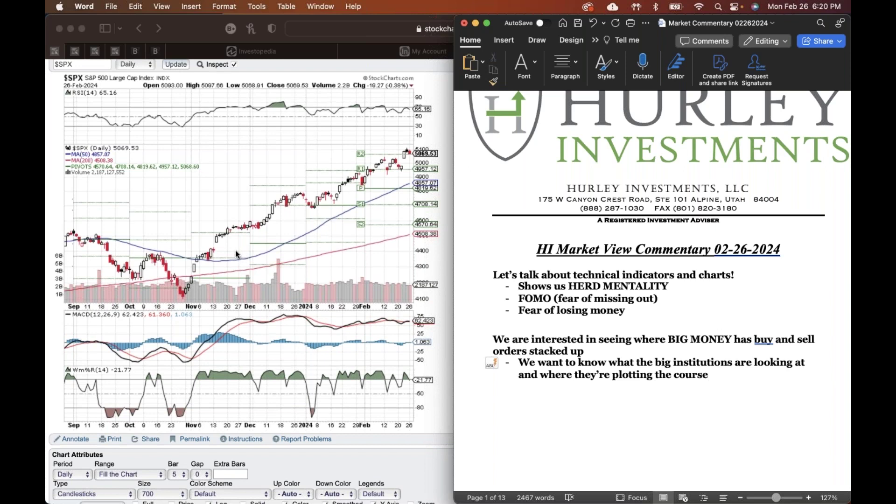
scroll(235, 250, "down", 2)
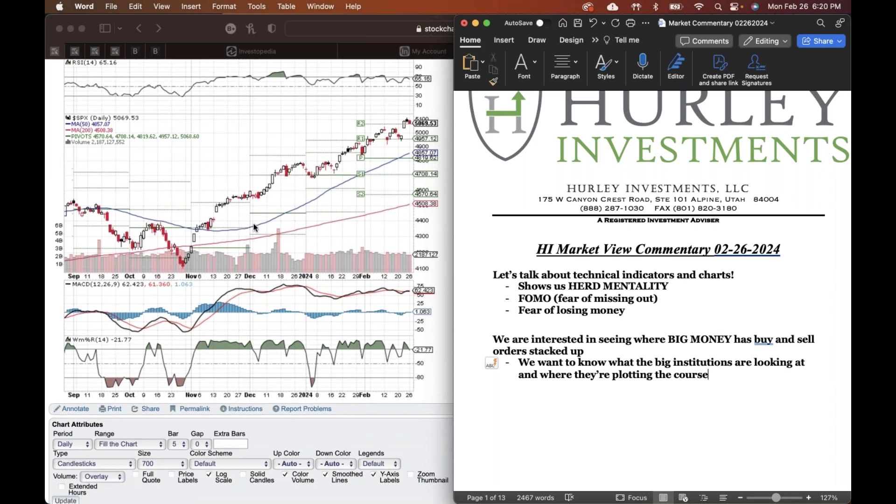
- Add two dashed items below it reading "50 Day Simple Moving Average" and "200 Day Simple Moving Average"
key("Return")
scroll(376, 169, "down", 6)
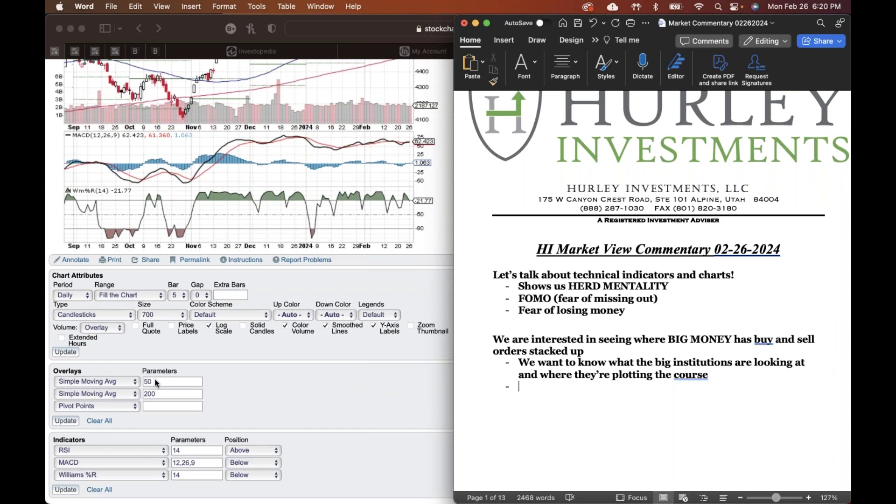
scroll(156, 383, "up", 4)
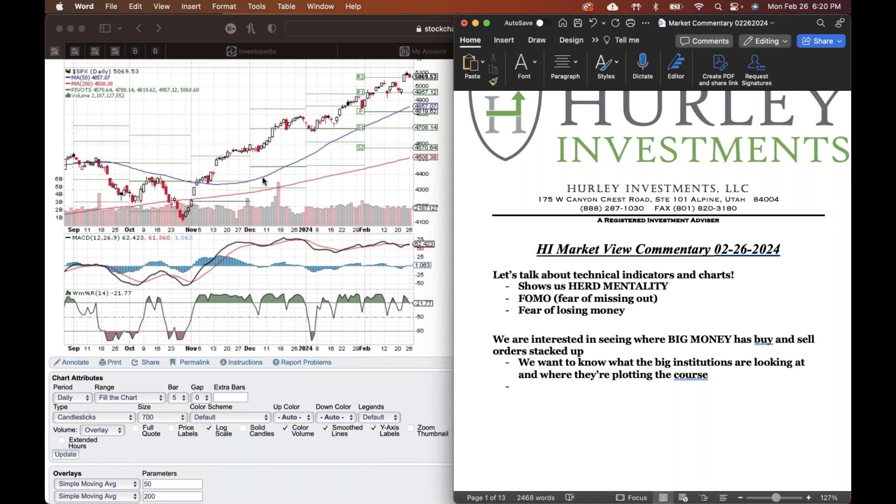
scroll(408, 102, "down", 2)
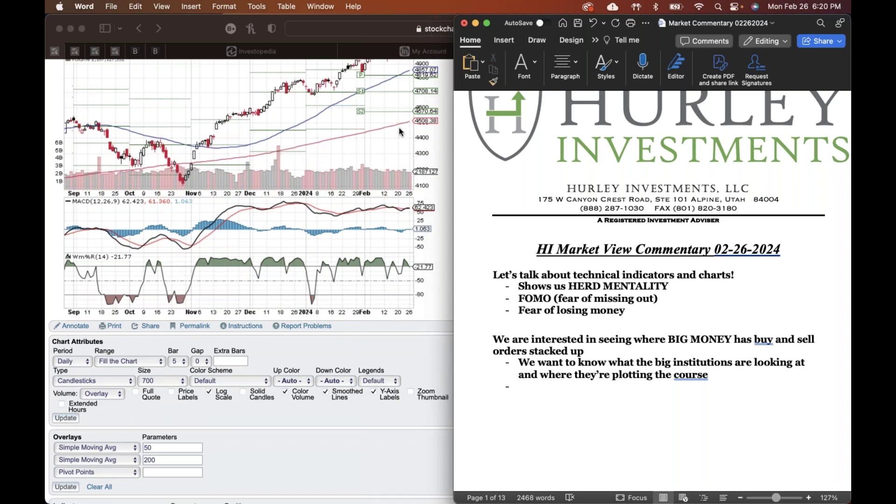
type("50 Day Movin")
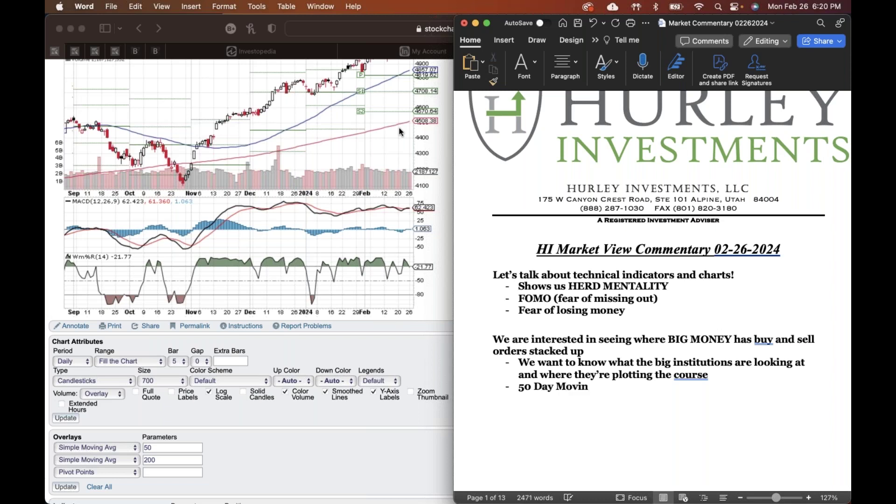
key("BackSpace")
key("BackSpace")
key("BackSpace")
key("BackSpace")
key("BackSpace")
type("Simple Moving ")
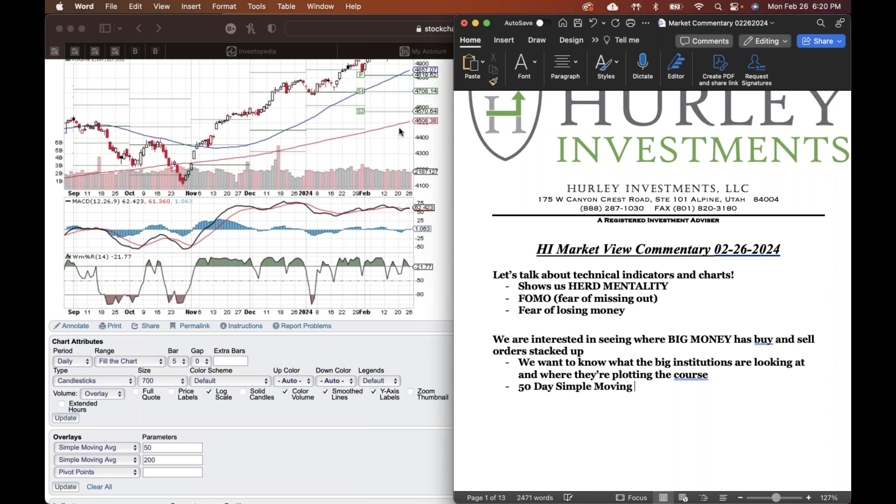
type("Average")
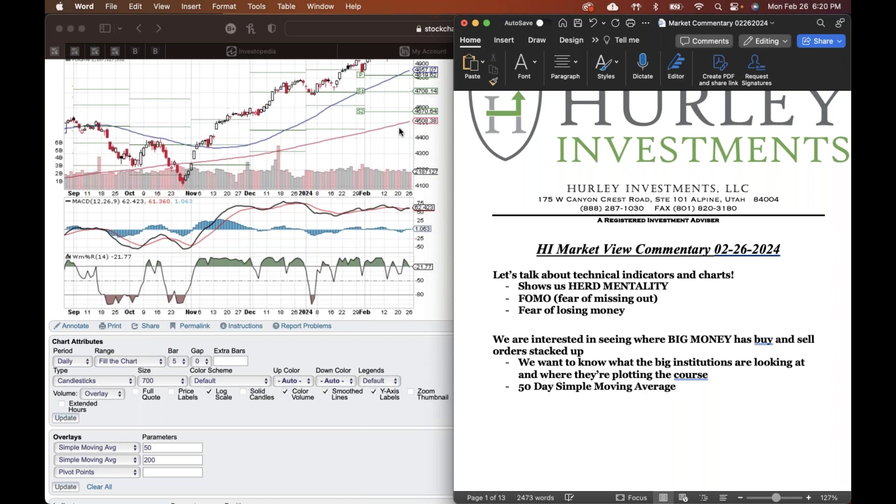
type("200 Day Sim")
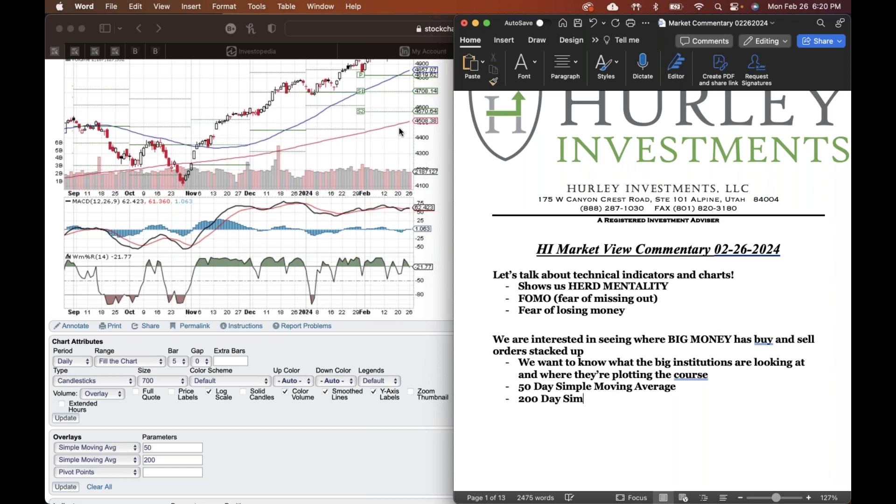
type("ple Moving Average")
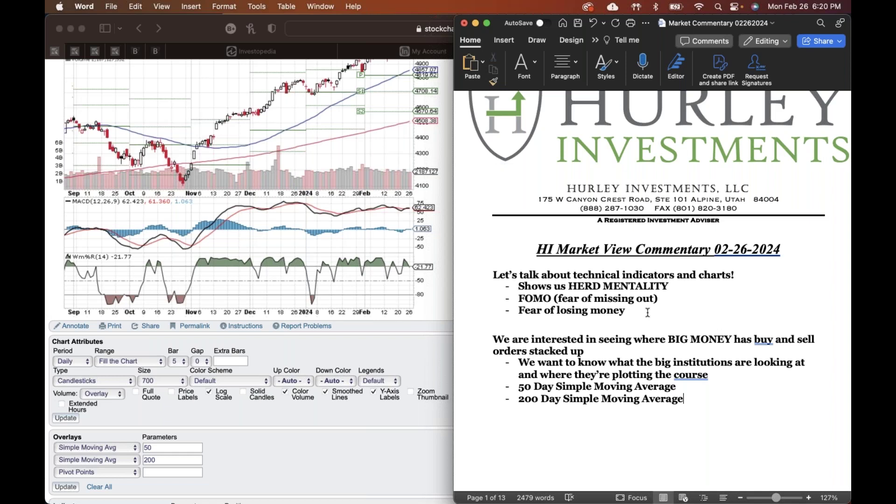
- Insert the line "So what do the big boy look at?" above the moving-average items and start a new dashed item below them
left_click(725, 378)
key("Return")
key("Return")
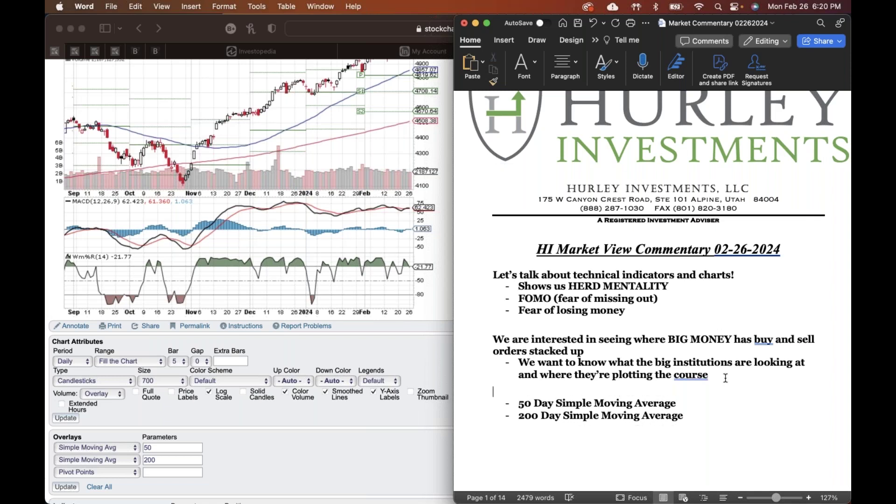
type("So what do the ")
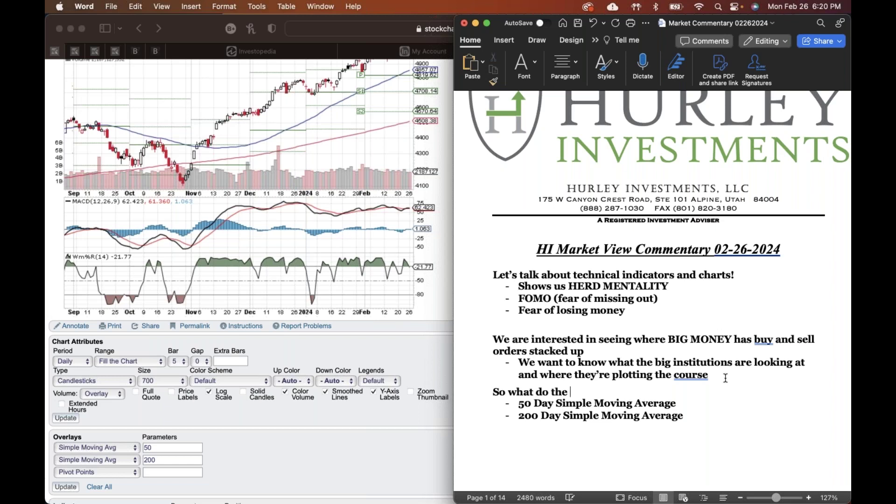
type("big boy look at?")
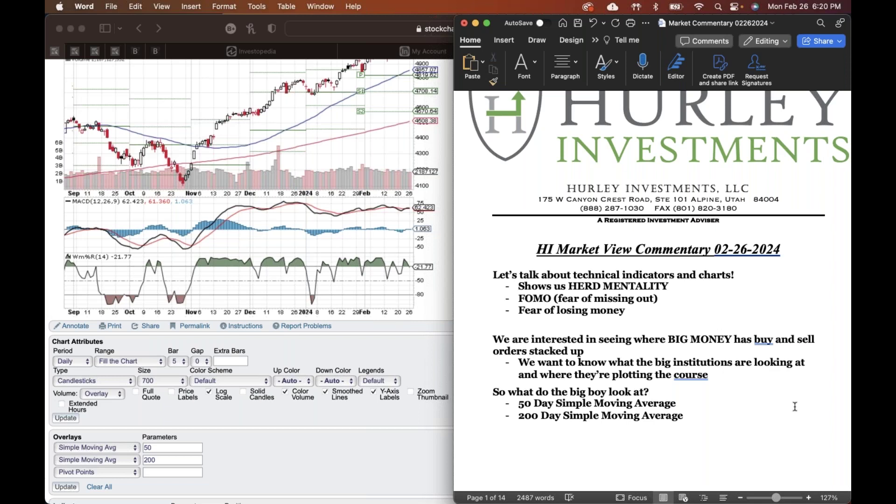
key("Return")
- Mark the RSI(14) label and the recent January to February stretch of its line on the $SPX chart
scroll(372, 234, "up", 5)
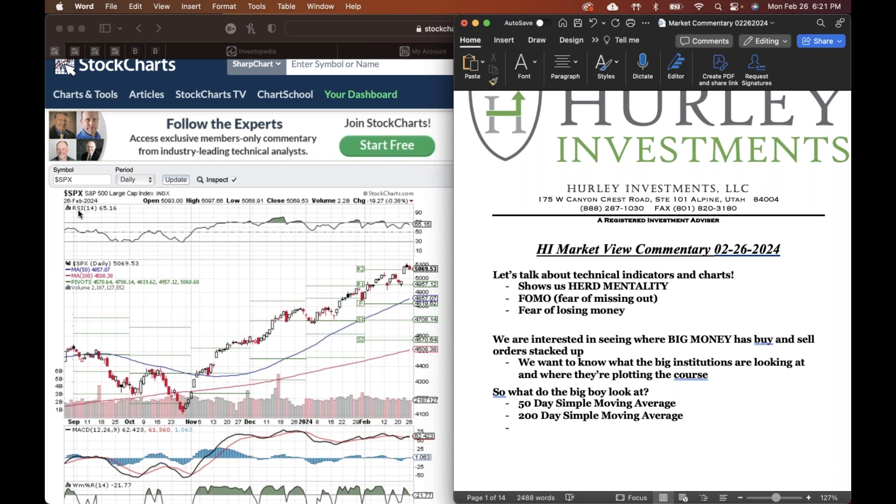
left_click(327, 222)
left_click_drag(383, 224, 388, 224)
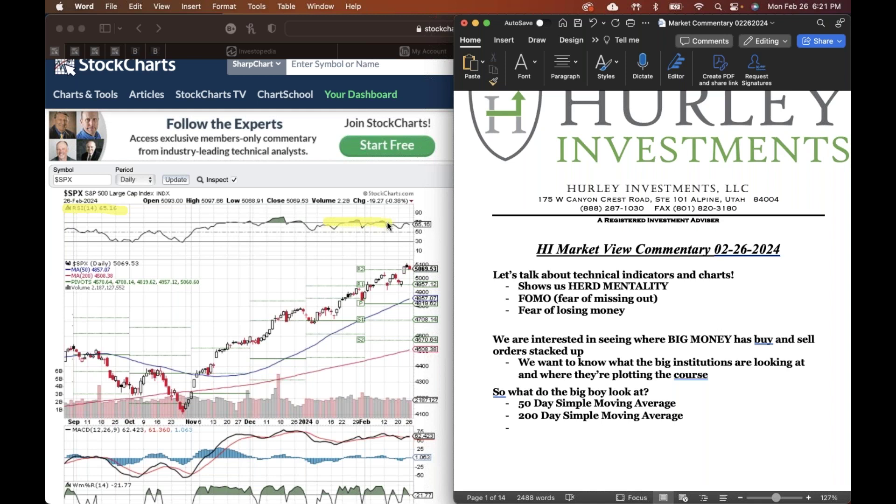
left_click(337, 241)
mouse_move(396, 242)
left_mouse_down()
mouse_move(429, 238)
mouse_move(417, 239)
mouse_move(423, 246)
left_mouse_up()
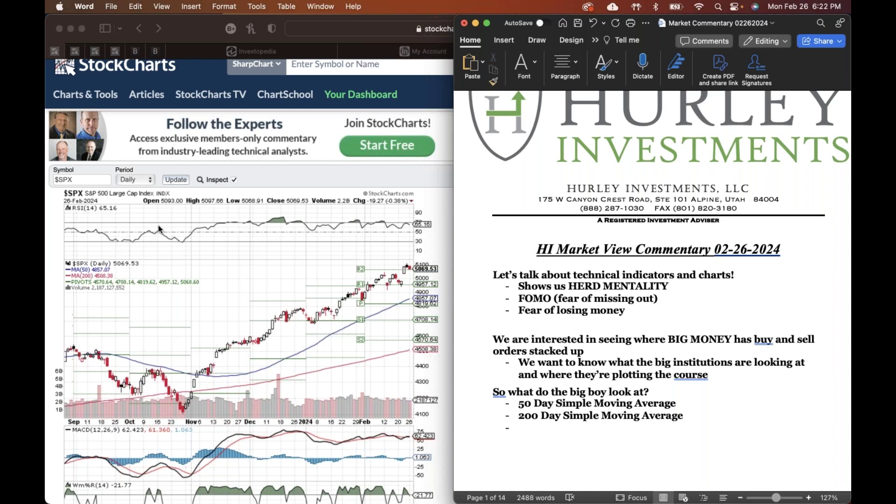
- Mark the Wm%R(14) label and the indicator's dips below -80 on the $SPX chart
scroll(403, 353, "down", 3)
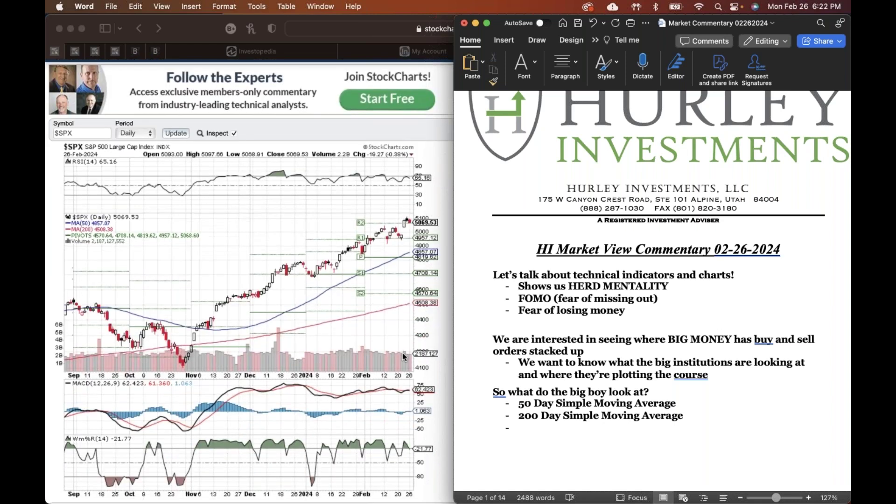
scroll(402, 353, "down", 2)
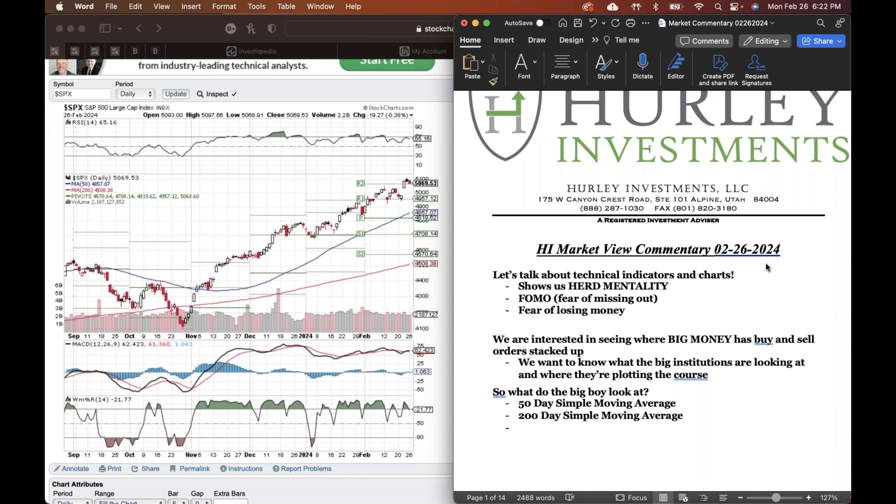
left_click_drag(70, 400, 130, 404)
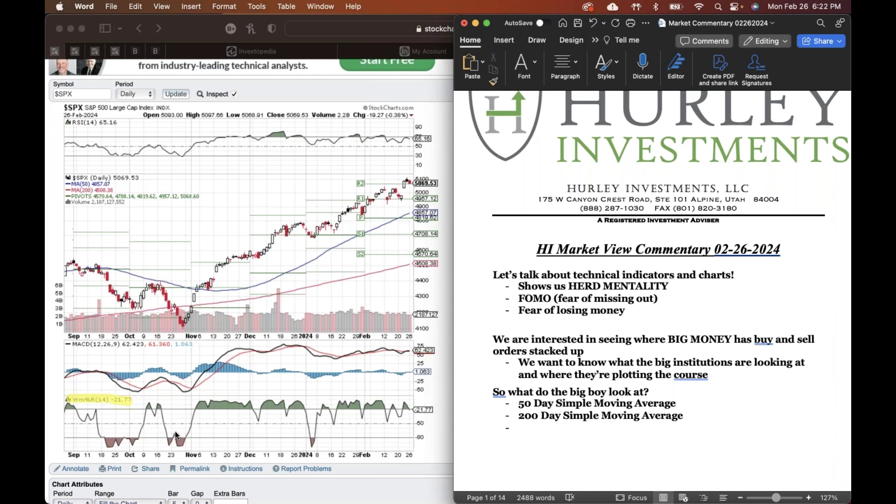
double_click(763, 339)
left_click(816, 252)
left_click_drag(119, 441, 203, 441)
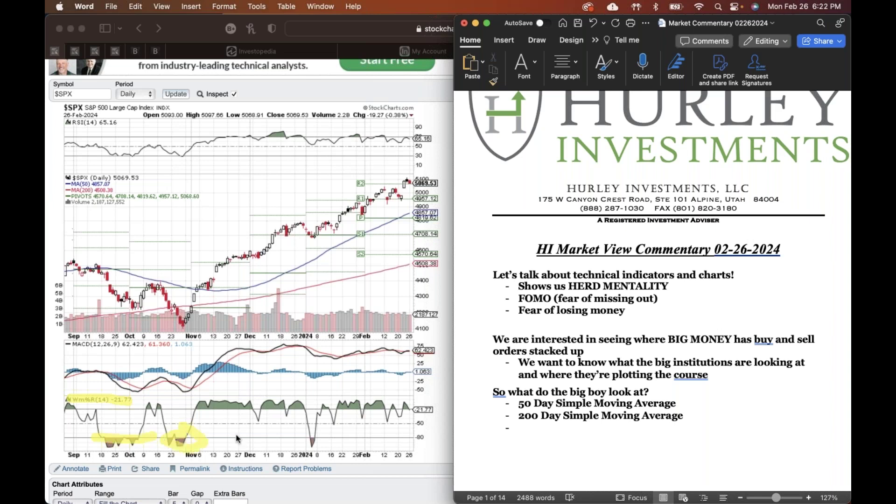
left_click_drag(316, 435, 302, 441)
mouse_move(313, 449)
left_mouse_down()
mouse_move(325, 440)
mouse_move(309, 428)
left_mouse_up()
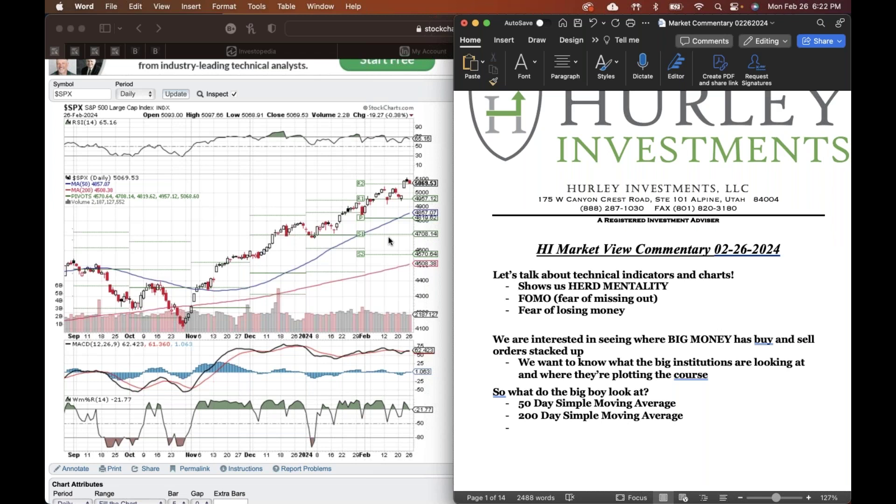
scroll(389, 241, "down", 1)
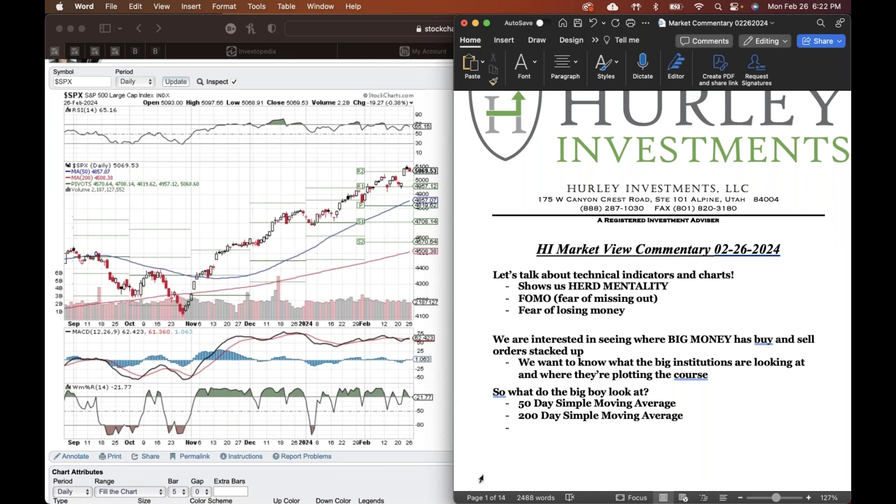
- Fill the empty dashed item with "RSI – above 70: over bought and below 30: Over sold" and start another item
type("RSI - above 7-")
key("BackSpace")
type("0")
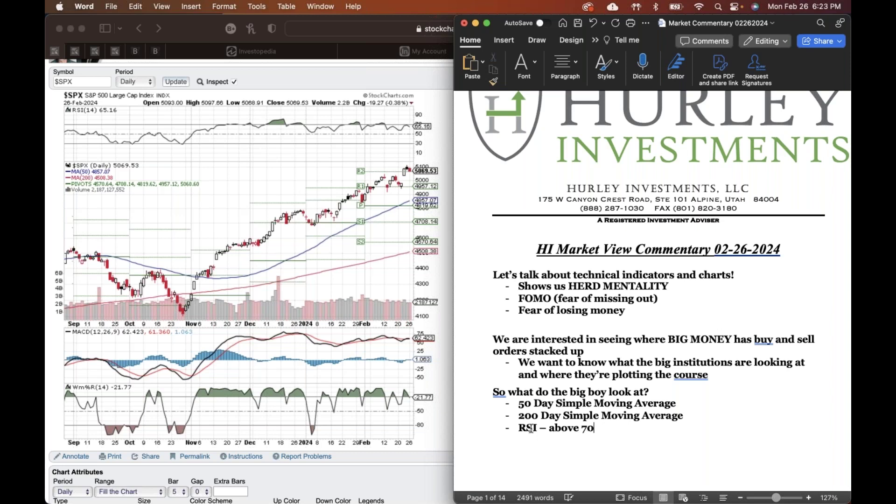
type(": over bo")
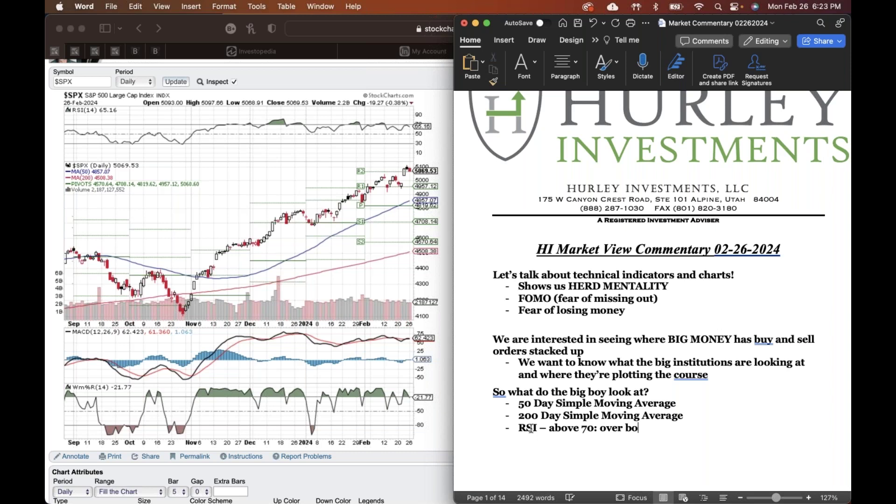
type("ught and below")
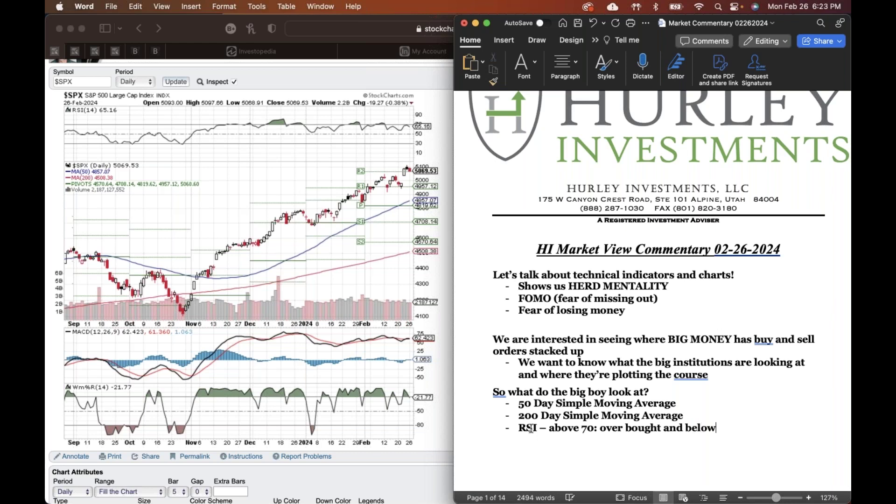
type(" 30")
type("\"")
key("BackSpace")
key("BackSpace")
type(": Over sold")
key("Return")
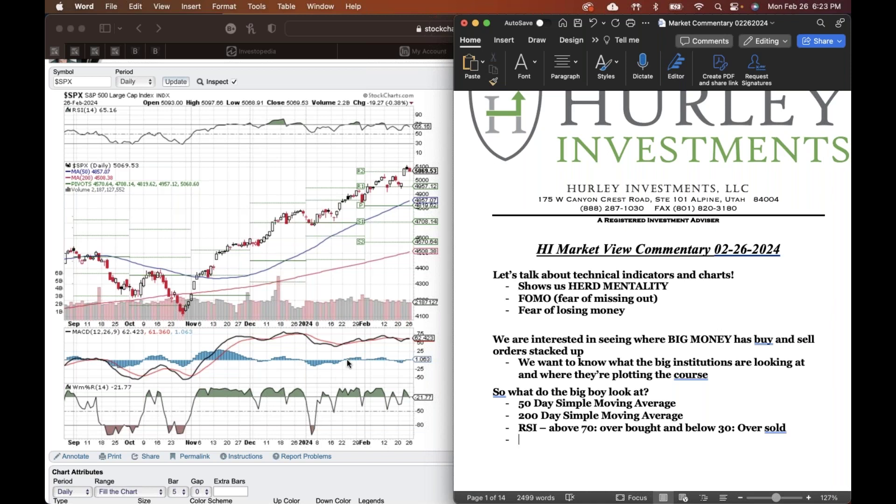
- Write the dashed item "WM%R is similar to RSI but moves a little more extreme" under the RSI item
type("W")
type("M%R")
type(" is simi")
type("l")
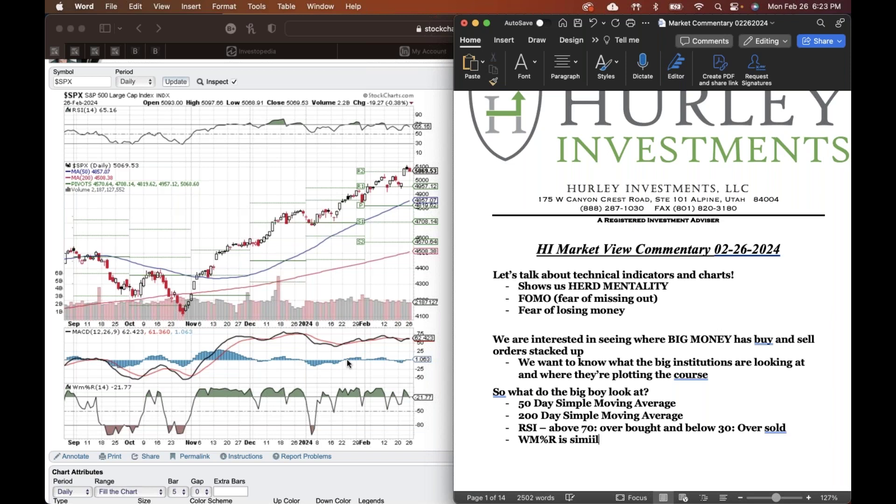
type("ar to RSI but m")
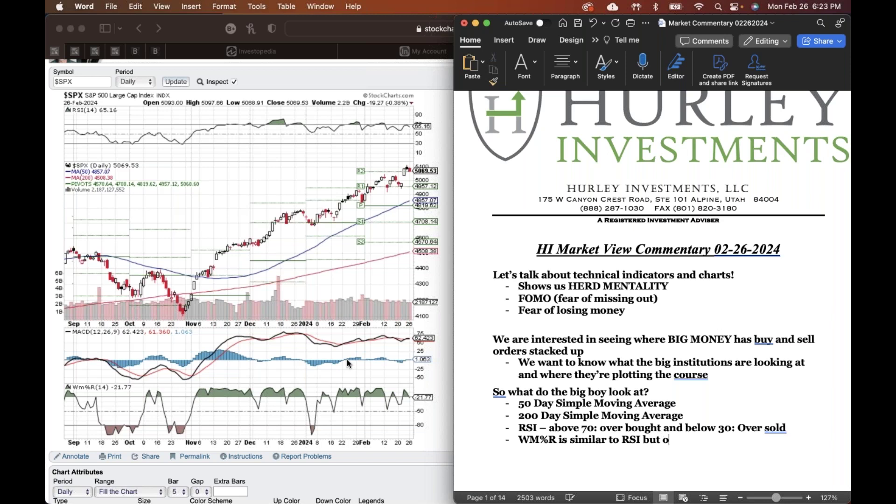
type("oves a little more e")
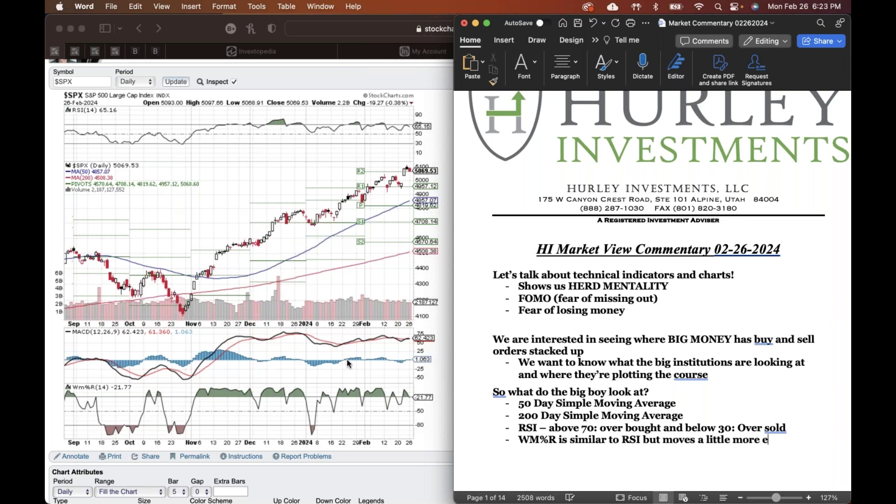
type("xtreme ")
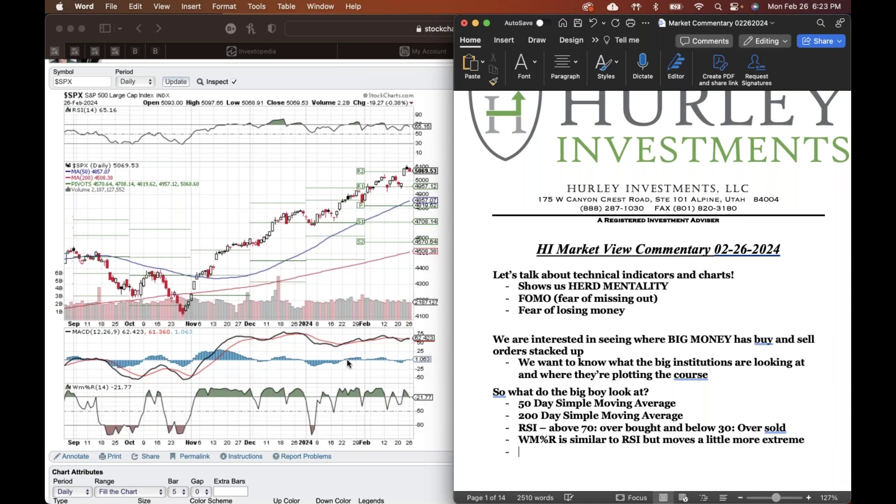
- Add the dashed item "MACD - Momentum" at the end of the indicator list
type("MACD")
scroll(261, 332, "down", 2)
scroll(262, 332, "down", 4)
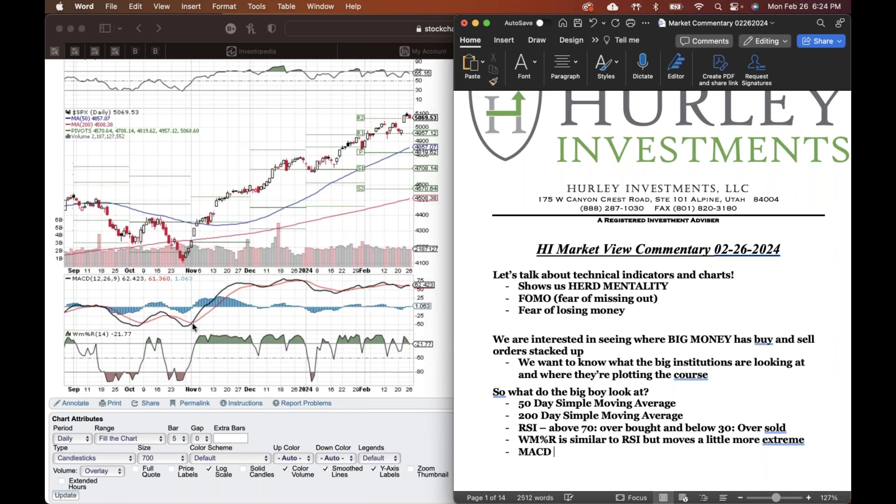
type("p")
type("m")
key("BackSpace")
key("BackSpace")
key("BackSpace")
type("vs")
key("BackSpace")
key("BackSpace")
key("BackSpace")
type("- Momentufm")
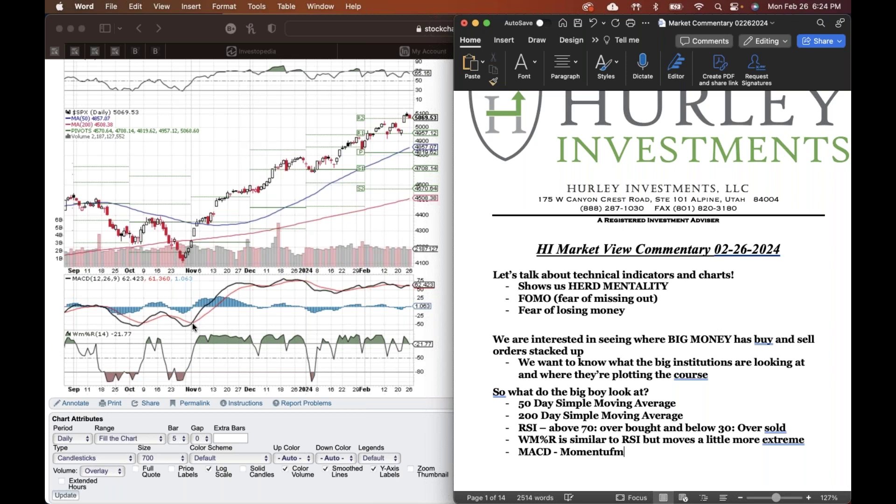
key("BackSpace")
key("BackSpace")
type("m")
scroll(145, 273, "down", 3)
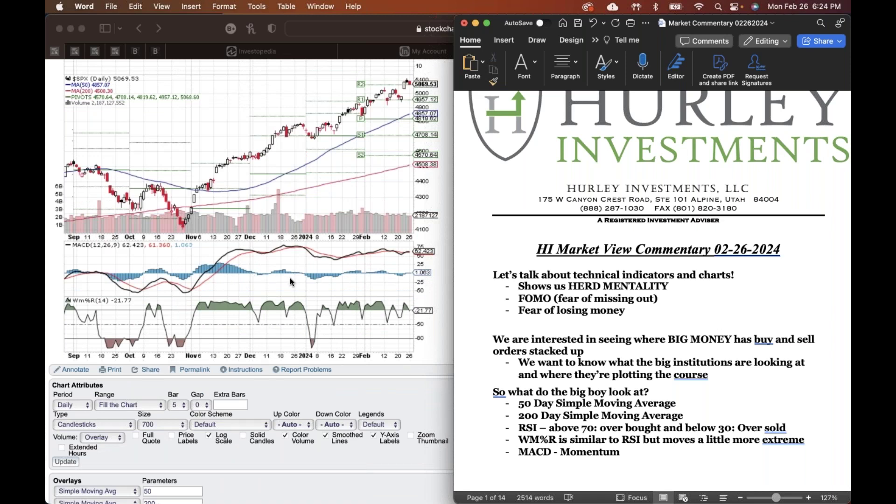
- Review the $SPX indicator panels, bring up the MU chart with the 5 and 20 day EMAs, and return to the commentary document
scroll(300, 279, "down", 3)
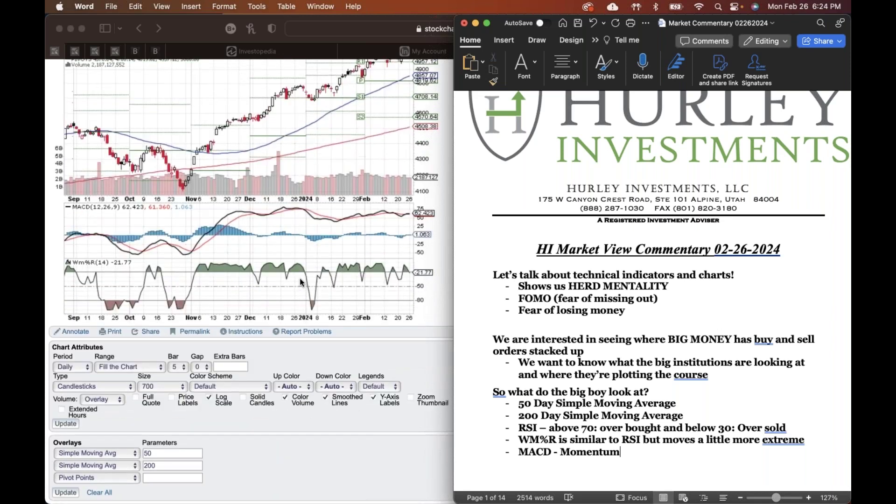
scroll(427, 204, "up", 4)
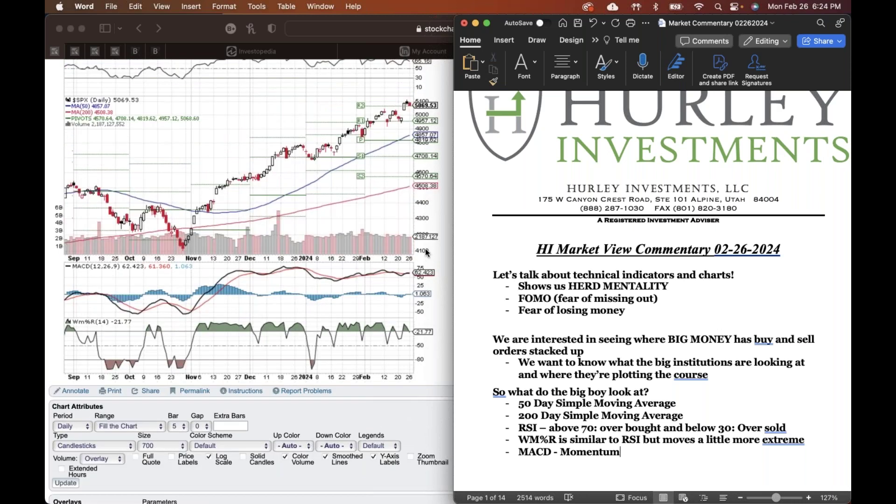
left_click(74, 52)
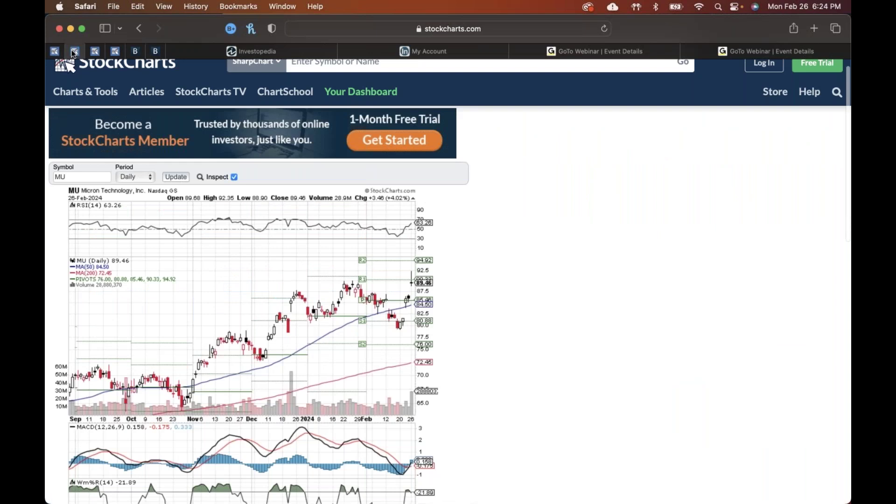
left_click(95, 52)
scroll(411, 299, "down", 3)
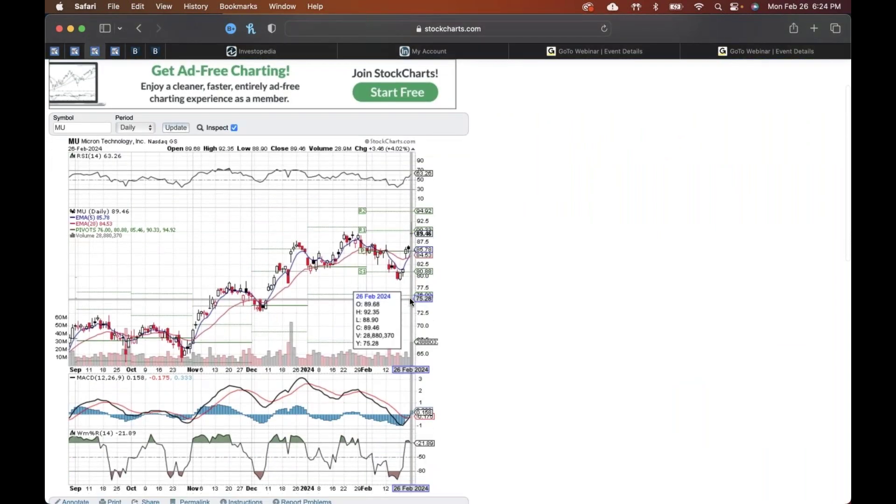
key("ctrl+Up")
left_click(712, 308)
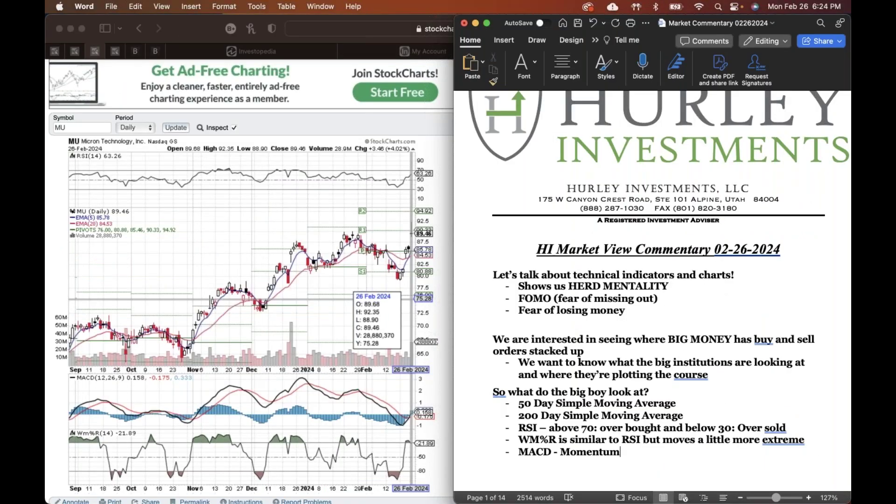
- Add the dashed item "5 Day Exponencial moving average" under the MACD item, checking the MU chart's overlay settings
key("Return")
scroll(393, 396, "down", 1)
scroll(393, 395, "down", 5)
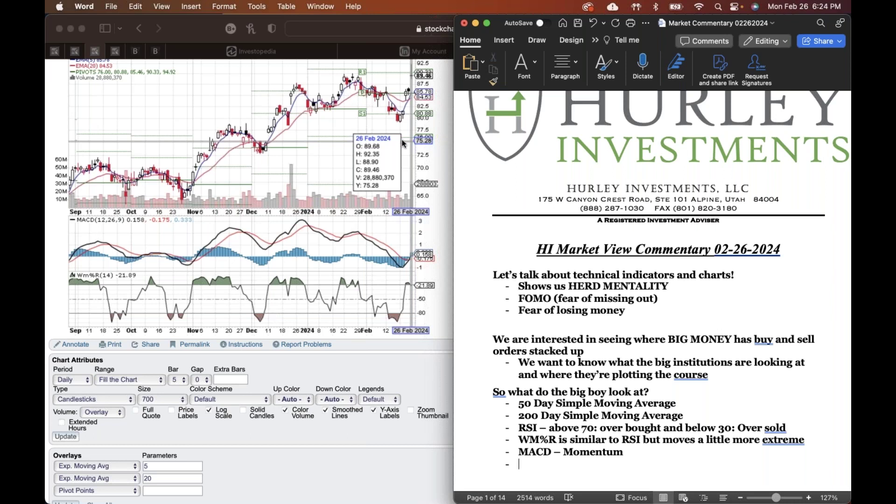
scroll(405, 143, "up", 3)
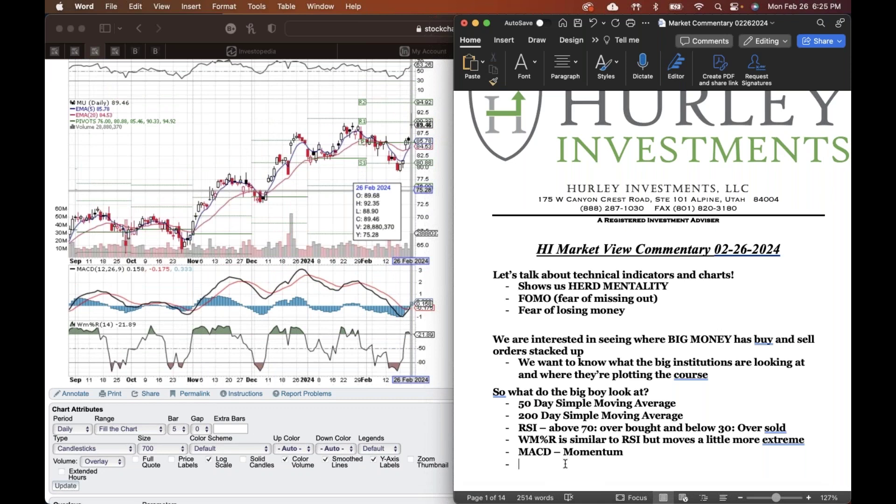
type("5 Day Exponencial m")
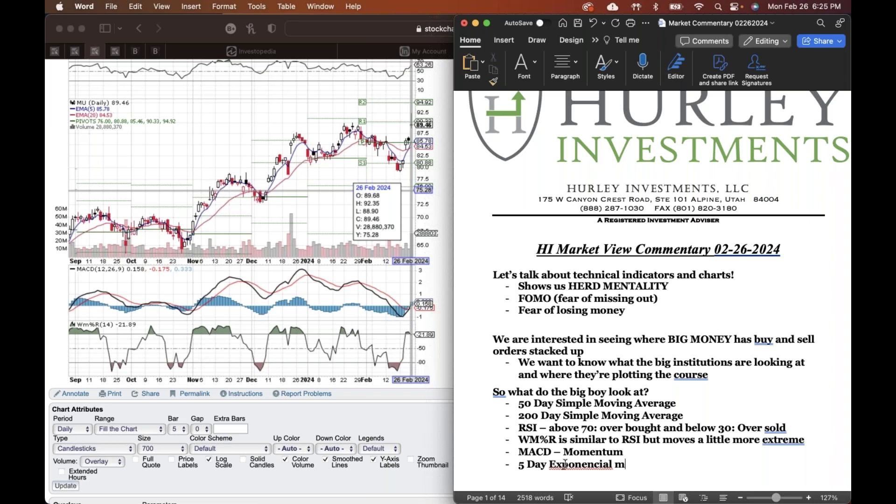
type("ving average")
left_click(626, 465)
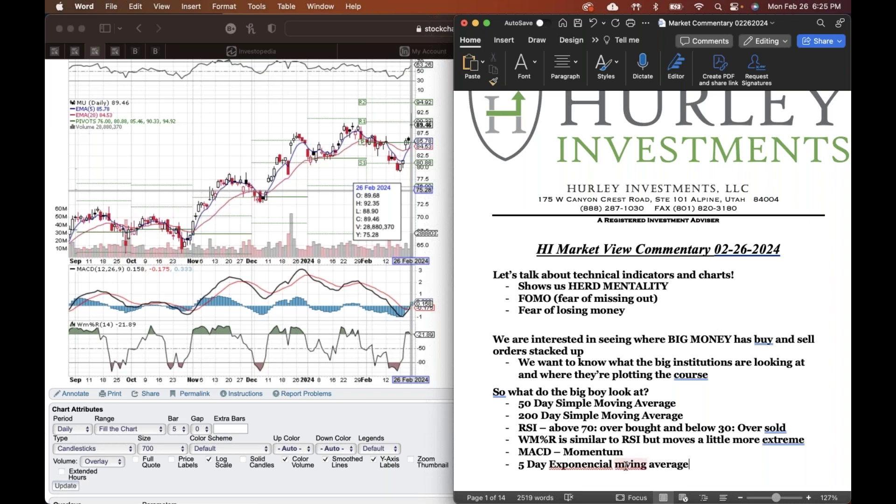
type("o")
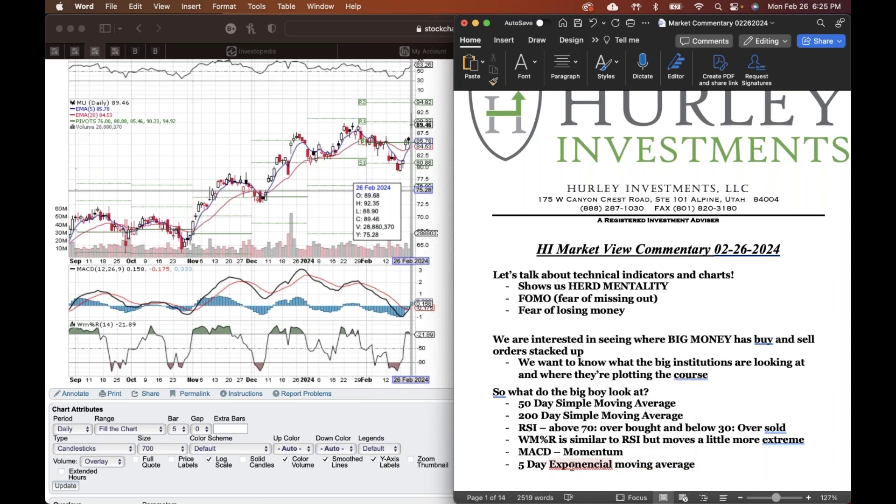
- Correct the spelling to "Exponential" and capitalize "Moving Average" in the 5 Day item
left_click(585, 465)
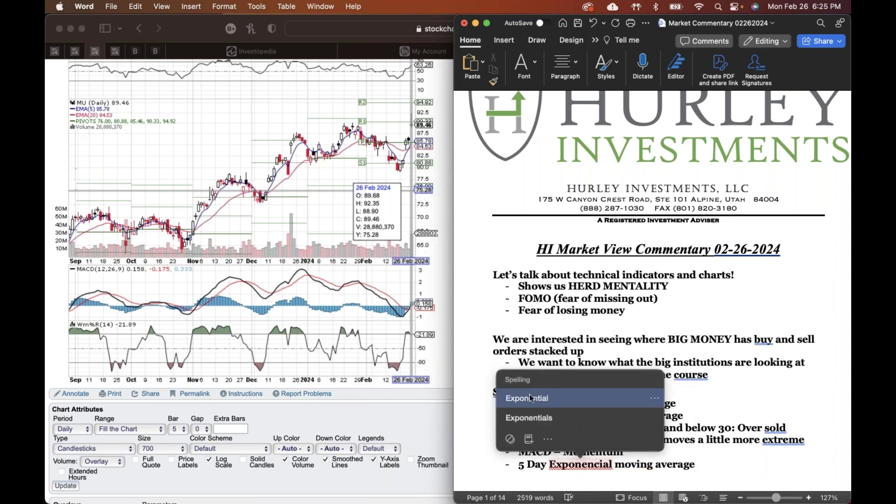
left_click(529, 394)
key("BackSpace")
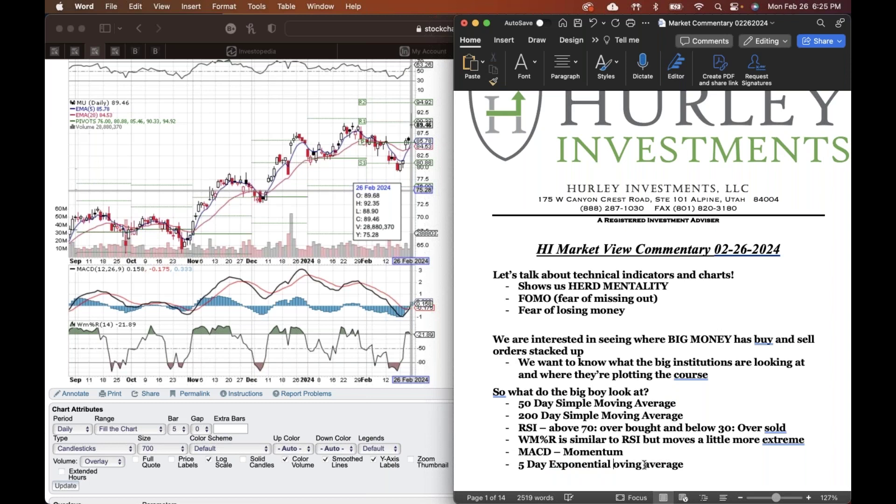
type("M")
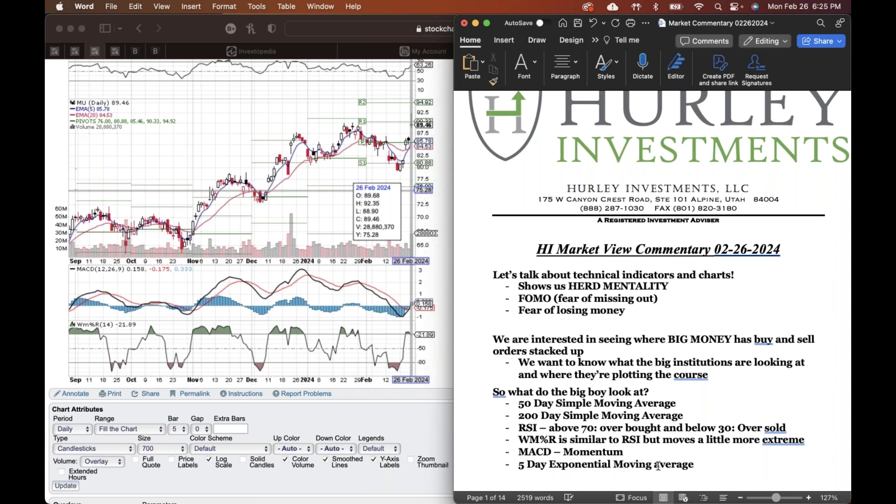
left_click(659, 465)
key("BackSpace")
type("A")
- Add the dashed item "20 Day Exponential Moving Average", reusing the wording of the 5 Day item
left_click(708, 465)
key("Return")
type("20")
left_click_drag(528, 465, 692, 463)
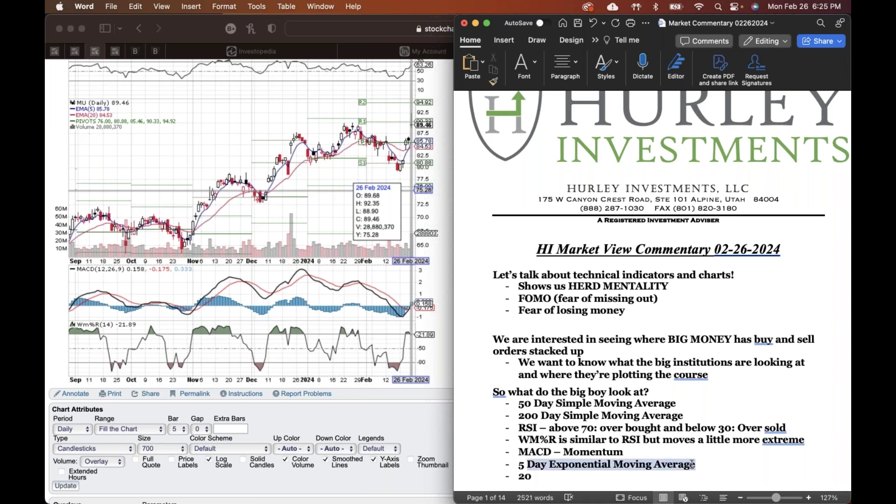
key("super+x")
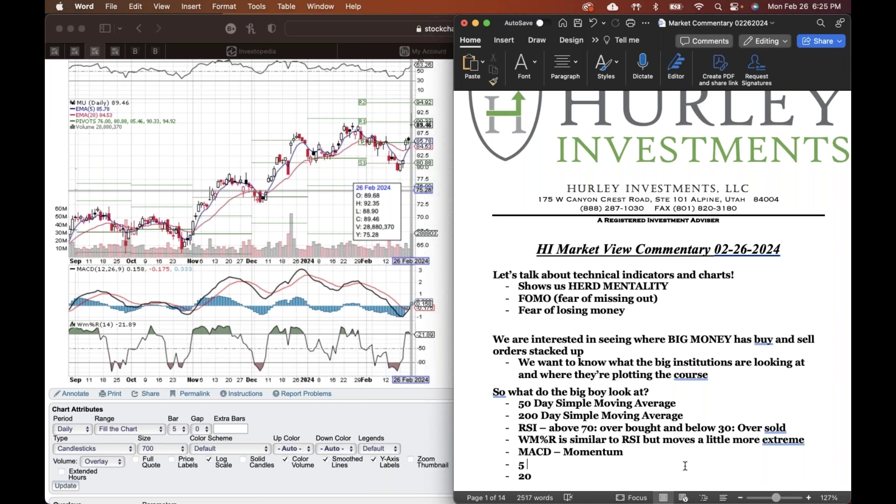
key("super+v")
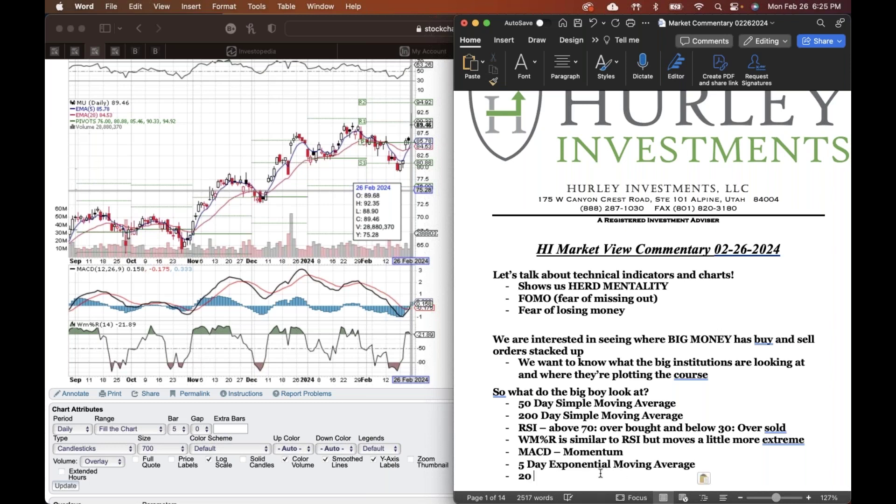
key("super+v")
scroll(683, 465, "down", 2)
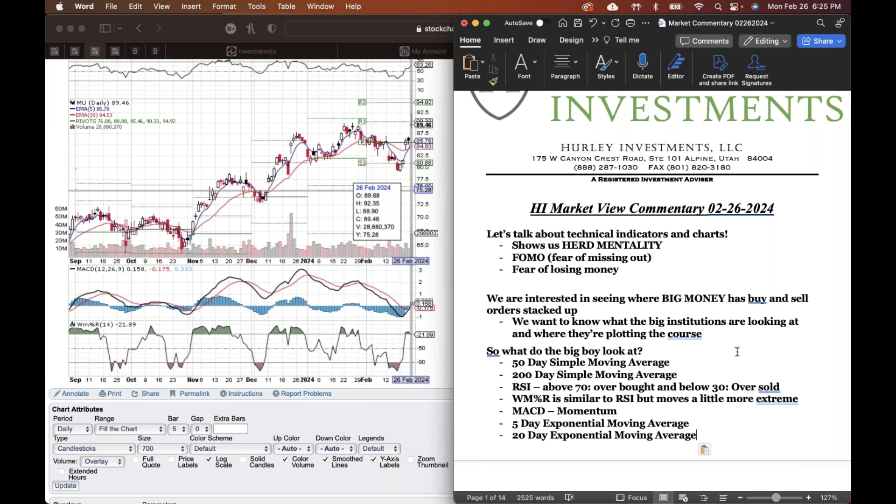
- Start a dashed item reading "When the 5/20 EMA cross over eachother it indicates a" under the 20 Day item
key("Return")
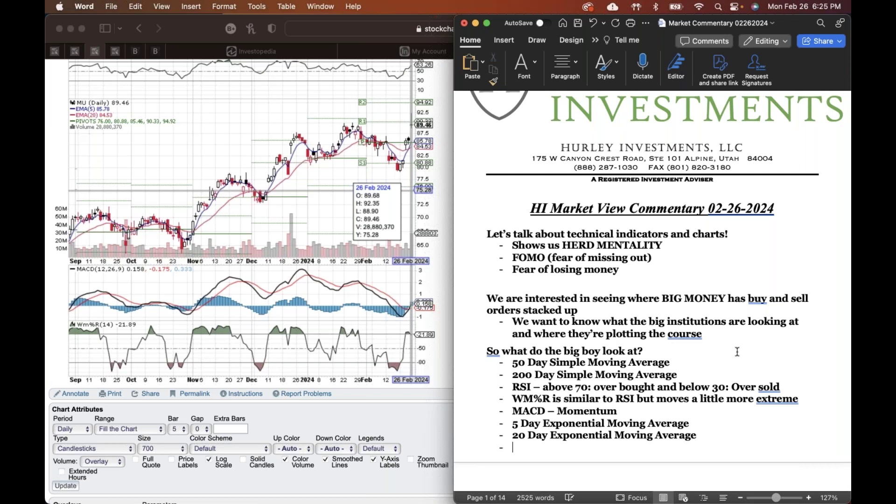
type("When the 5")
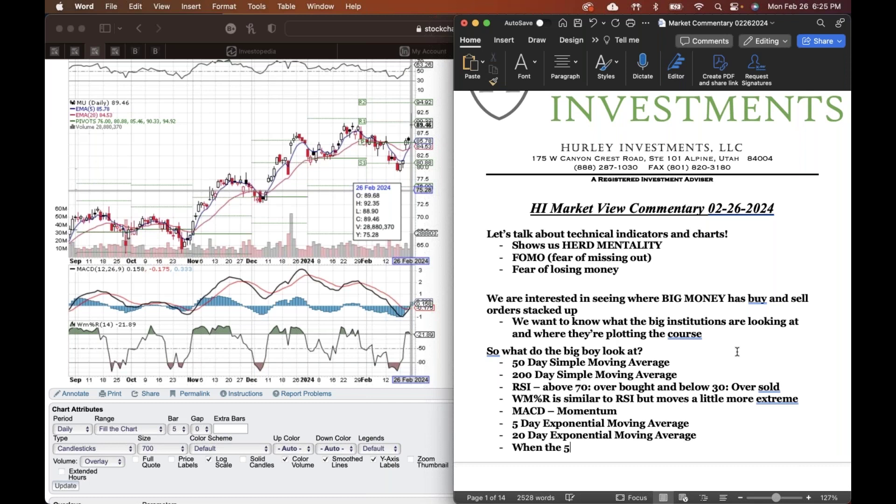
type("/20 EMA cross o")
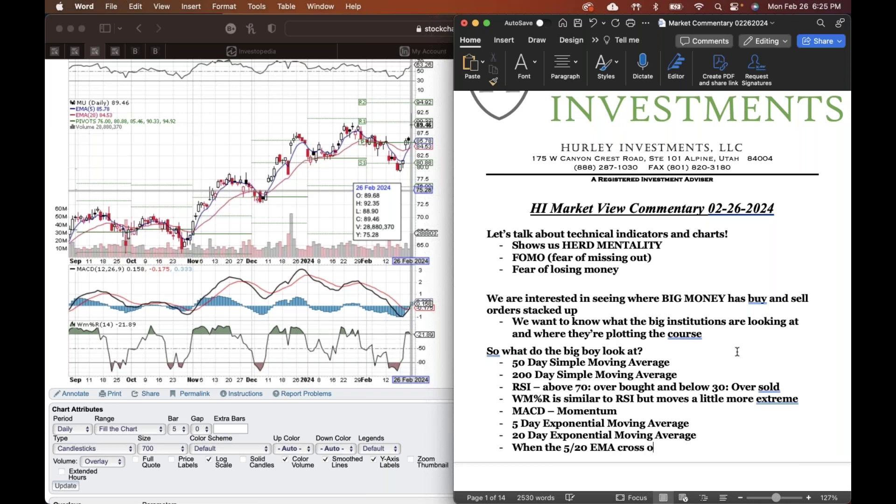
type("ver eachother")
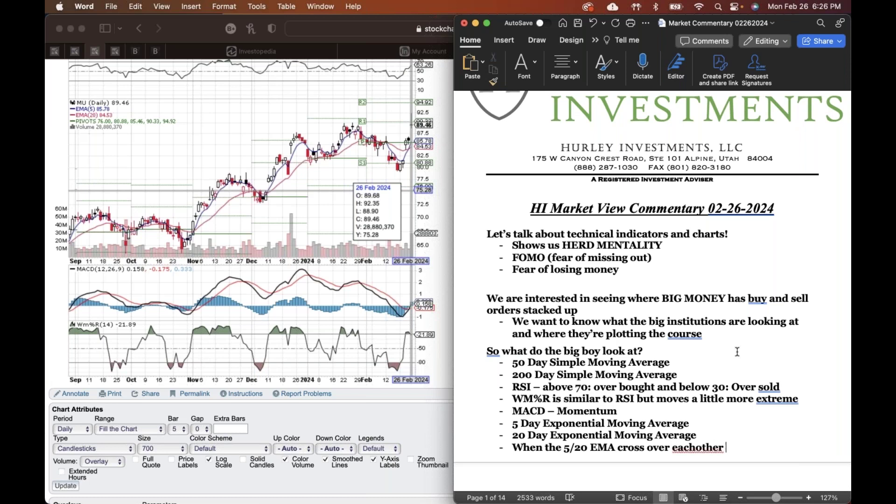
type("it indicates a bull")
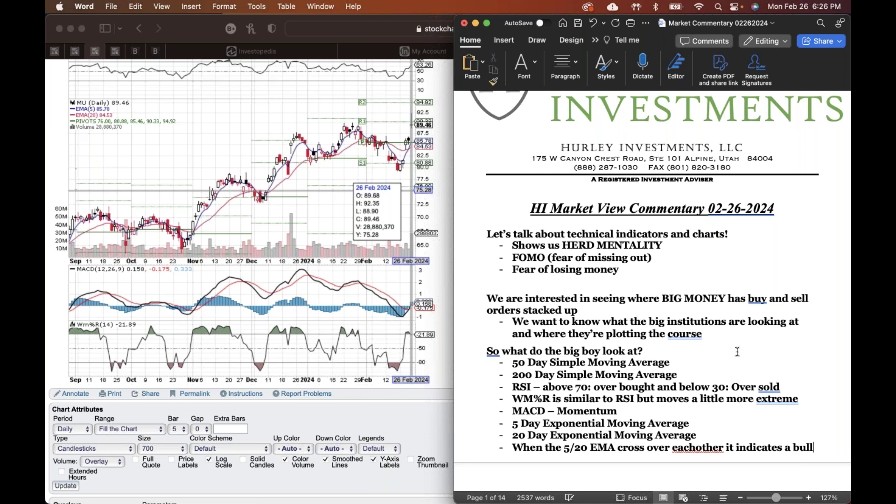
key("BackSpace")
key("BackSpace")
key("BackSpace")
key("BackSpace")
- Complete the 5/20 EMA item with "technically bullish run or bearish run." and start another dashed item
type("techin")
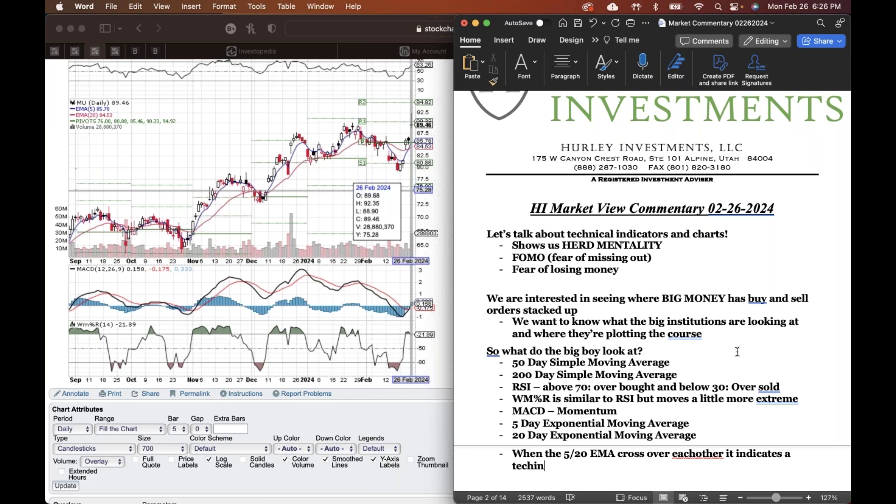
key("BackSpace")
key("BackSpace")
type("nically bulli")
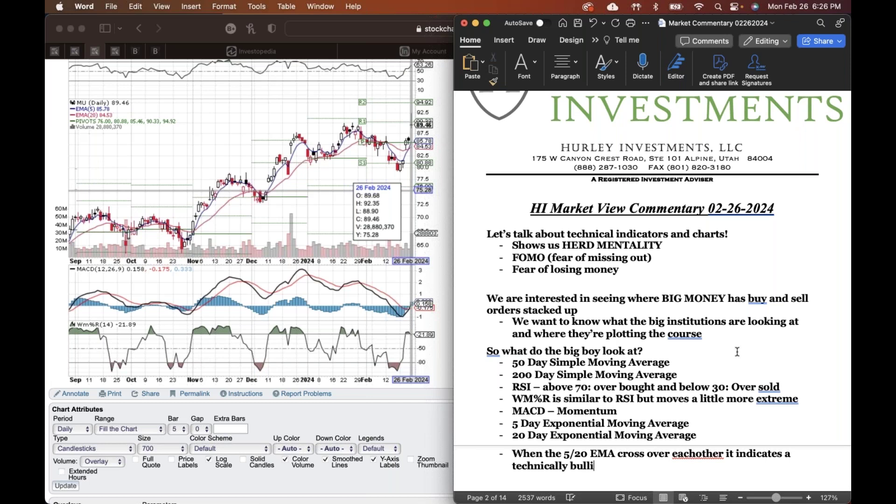
type("sh run or bearish")
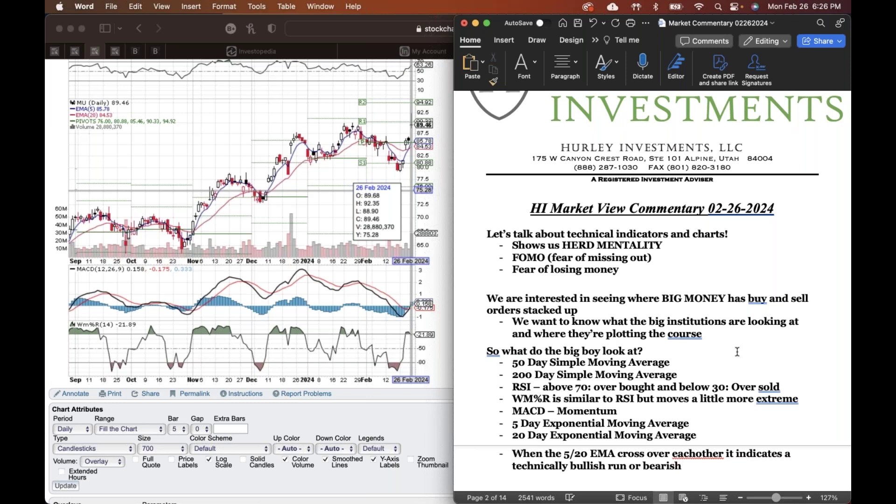
type(" run.")
scroll(527, 379, "down", 2)
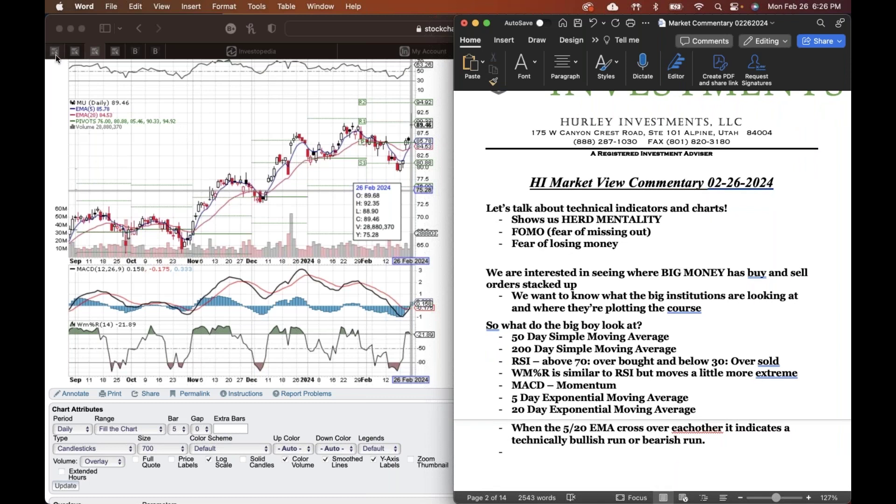
- Review the $SPX chart's price against its 50 and 200 day moving averages, then return to the commentary document
left_click(55, 55)
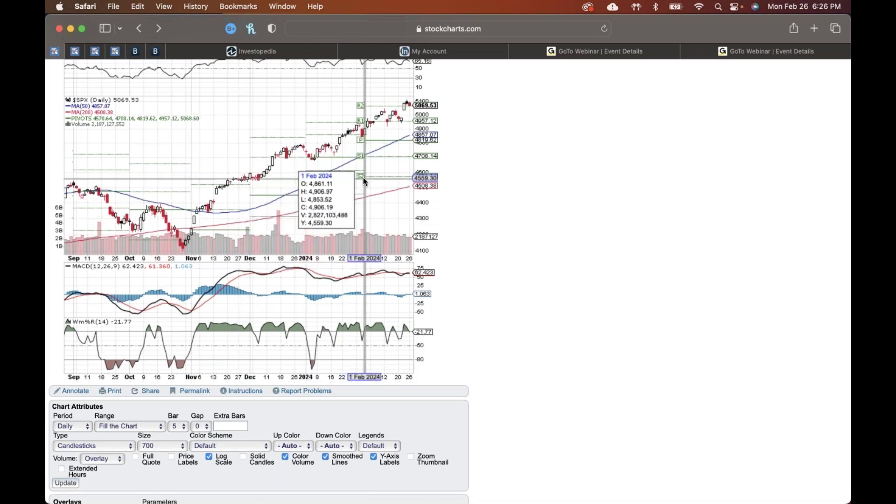
scroll(365, 181, "up", 2)
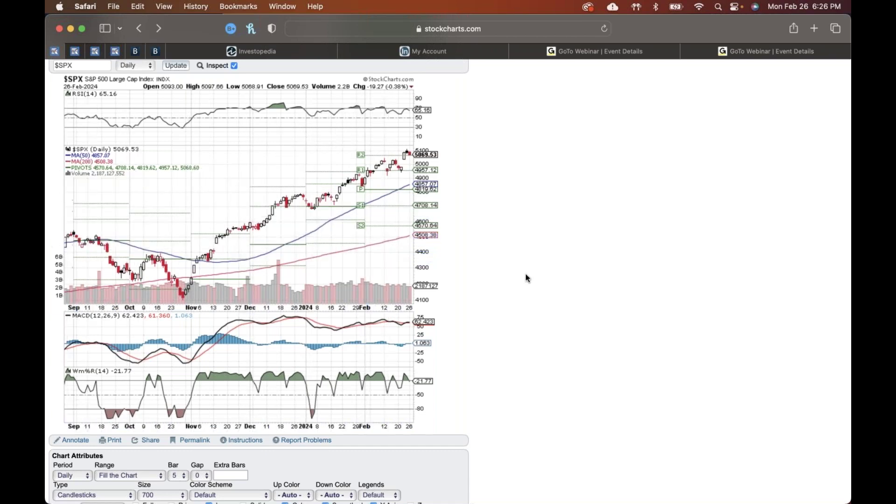
key("ctrl+Up")
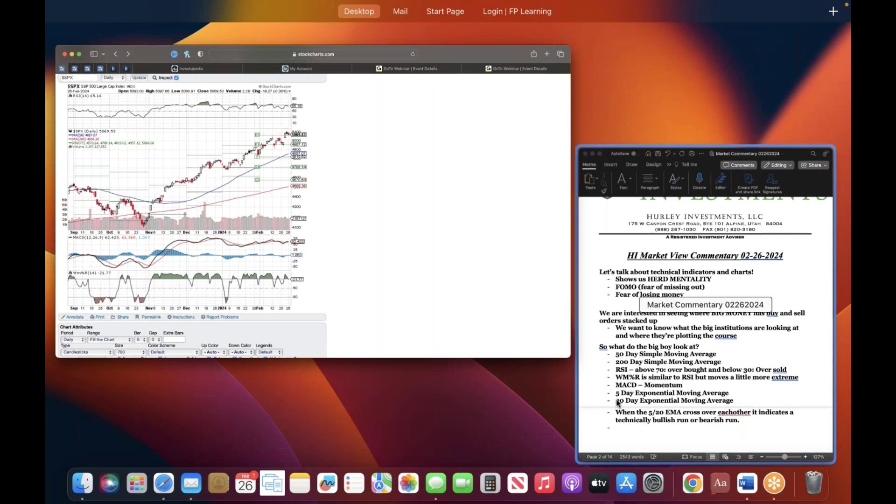
left_click(617, 404)
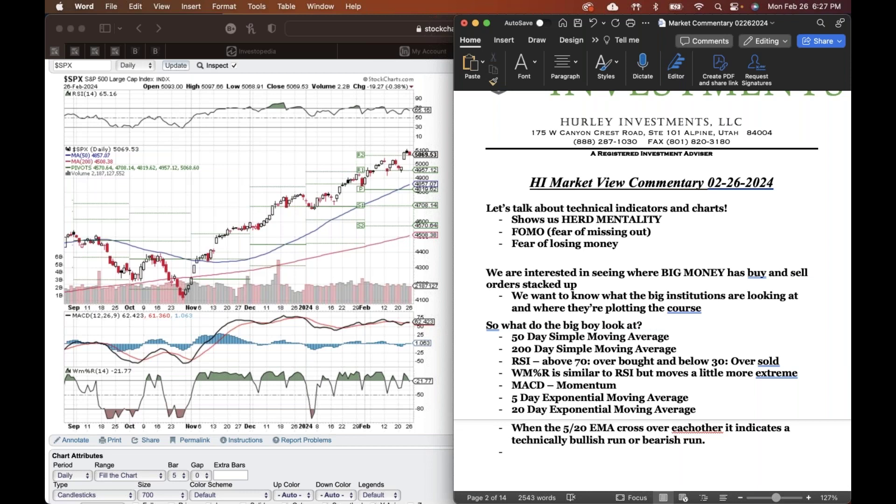
- Fill the empty dashed item with "Prices and moving averages tell us SUPPORT and RESISTANCE"
type("Prices and moving")
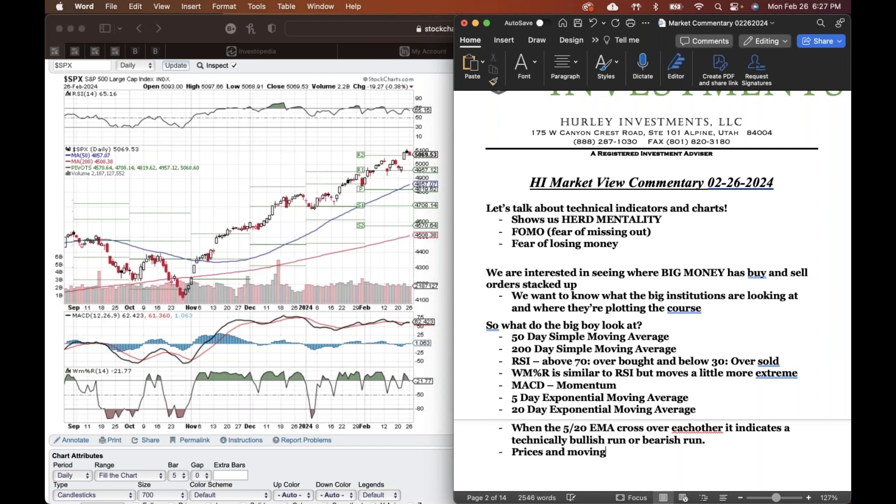
type(" averages tell us")
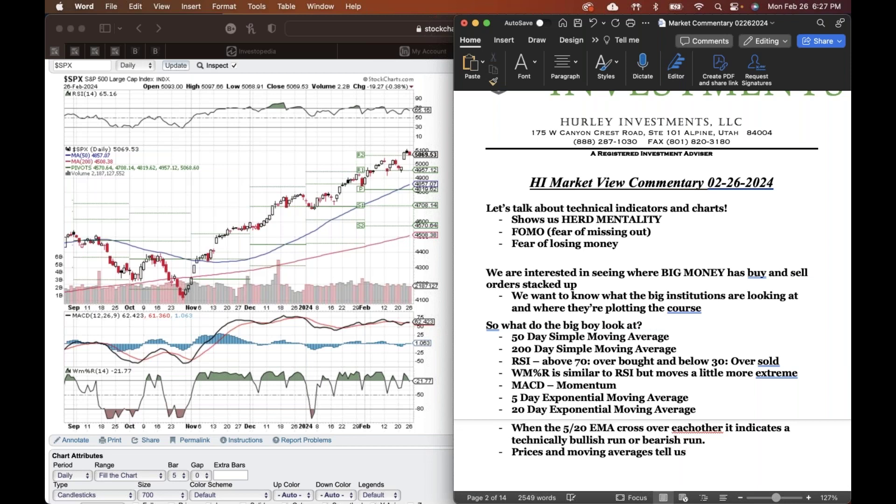
type(" SUPORT and RES")
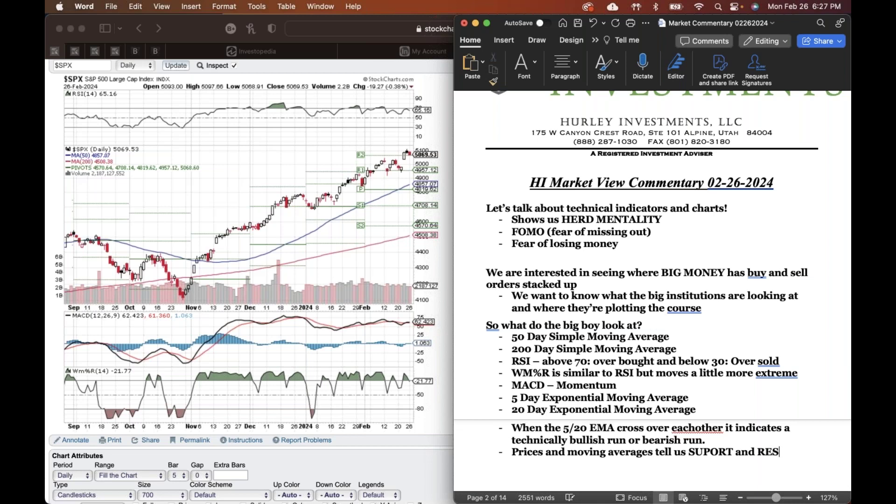
type("ISTANCE")
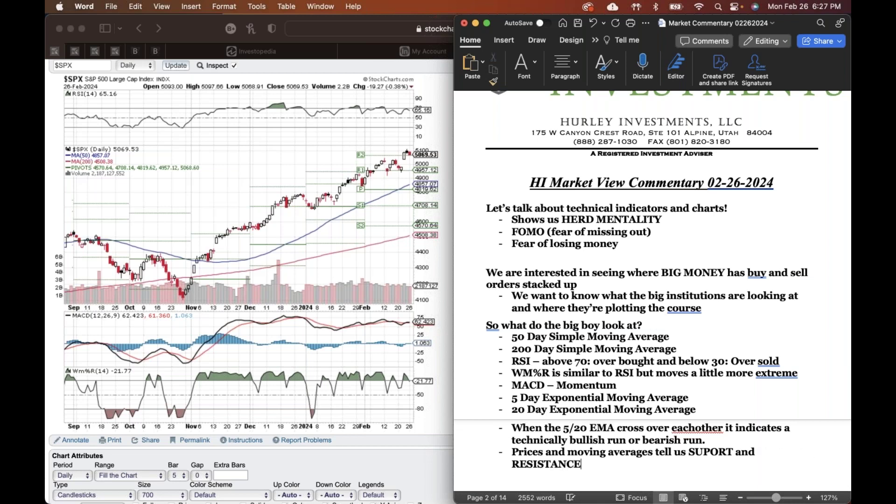
left_click(710, 453)
type("p")
key("BackSpace")
type("P")
left_click(694, 463)
scroll(677, 460, "down", 1)
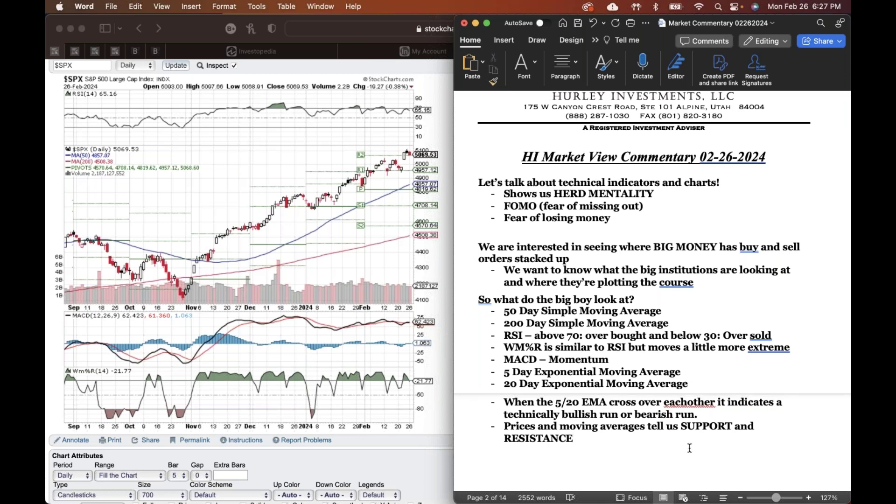
- Finish the SUPPORT and RESISTANCE item with "levels" and add the line "What is support and resistance?" below the list
type("levels")
scroll(385, 272, "down", 1)
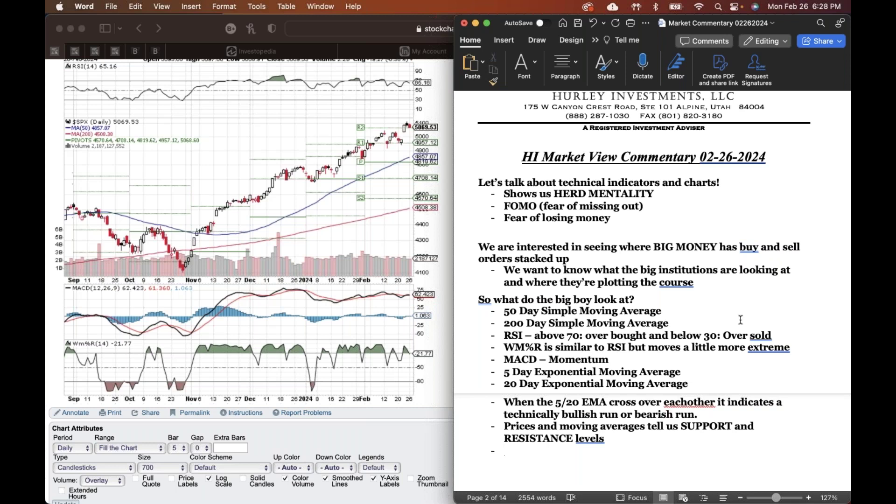
key("BackSpace")
type("What is support an")
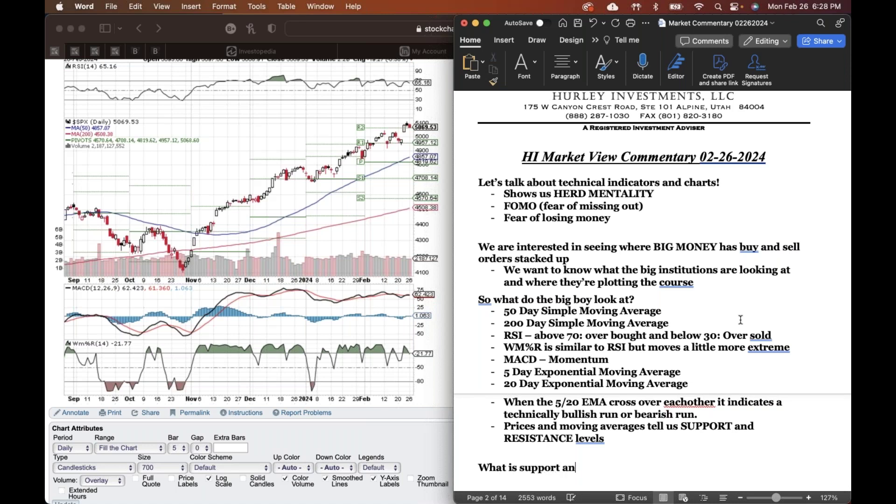
type("d resistance?")
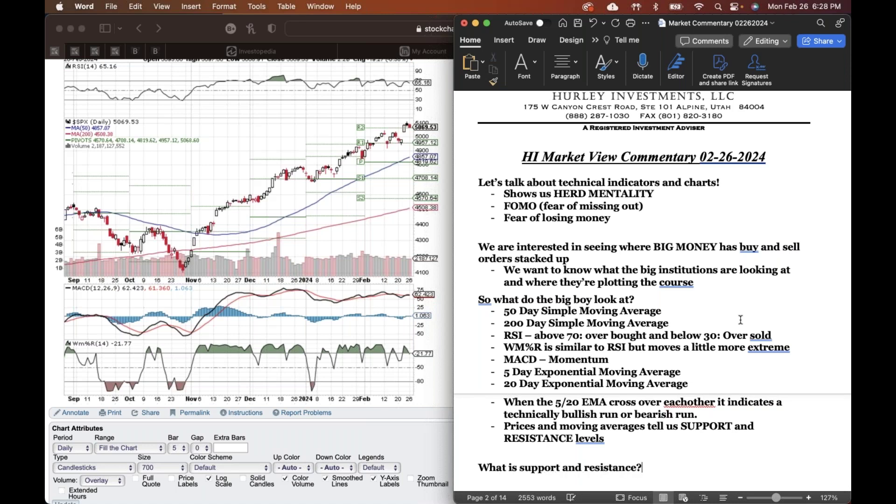
- Start a dashed list under the support and resistance question with "Where the big institutions are placing buy and sell orders"
key("Return")
type("-")
scroll(744, 300, "down", 2)
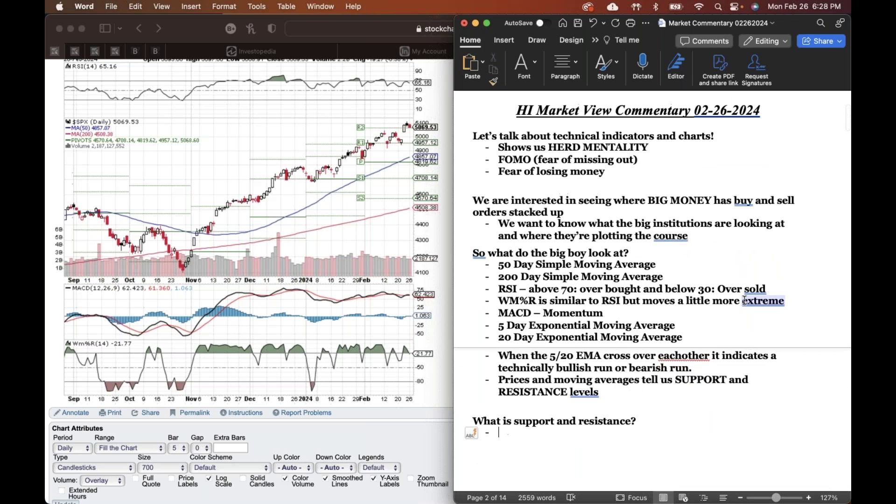
type("WHe")
key("BackSpace")
key("BackSpace")
type("here ")
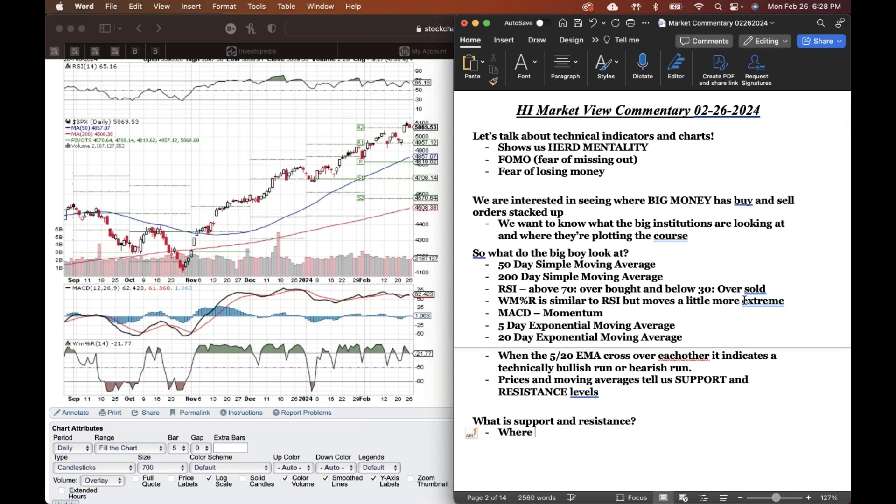
type("the big instit")
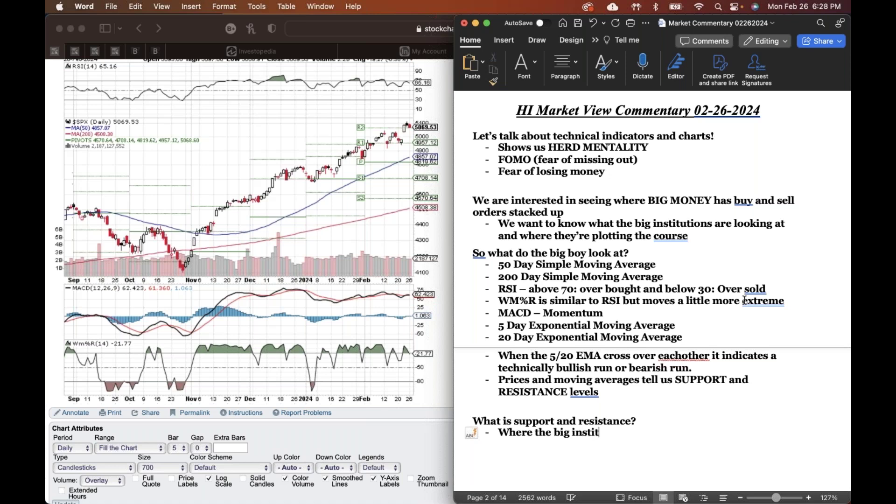
type("utions are")
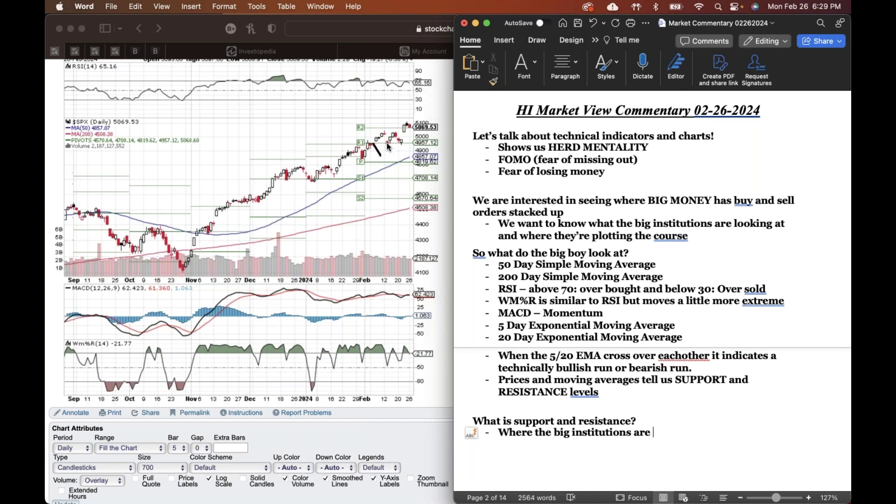
left_click_drag(387, 146, 411, 164)
type("placing bu")
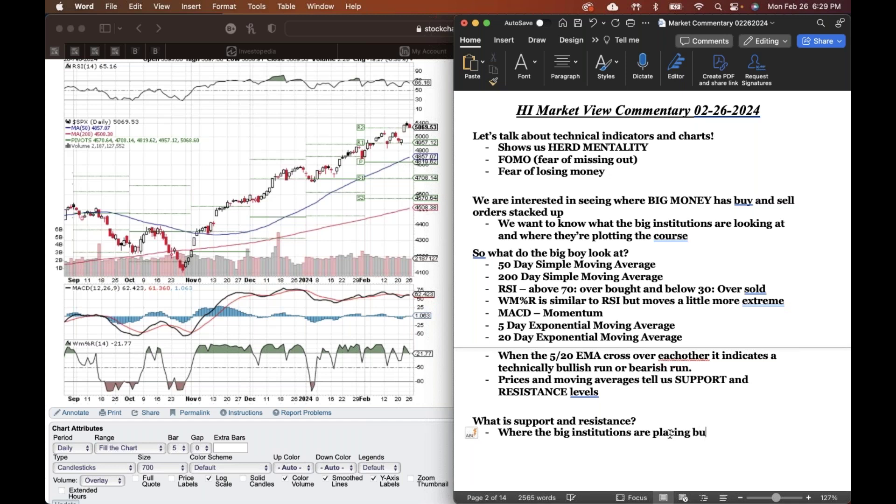
type("y and sell orders")
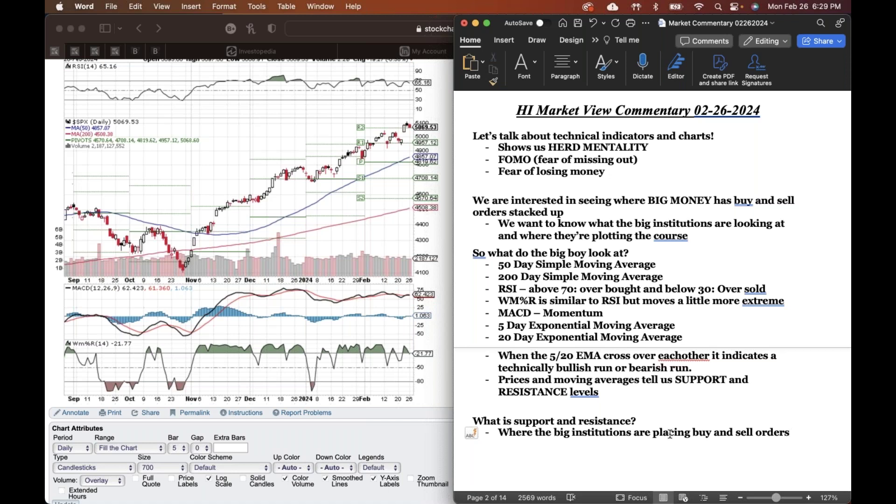
- Add a dashed item reading "If there are more buy orders than sell orders at a given price, we see a “support level” holding and the stock/index bouncing up"
key("Return")
type("If there are m")
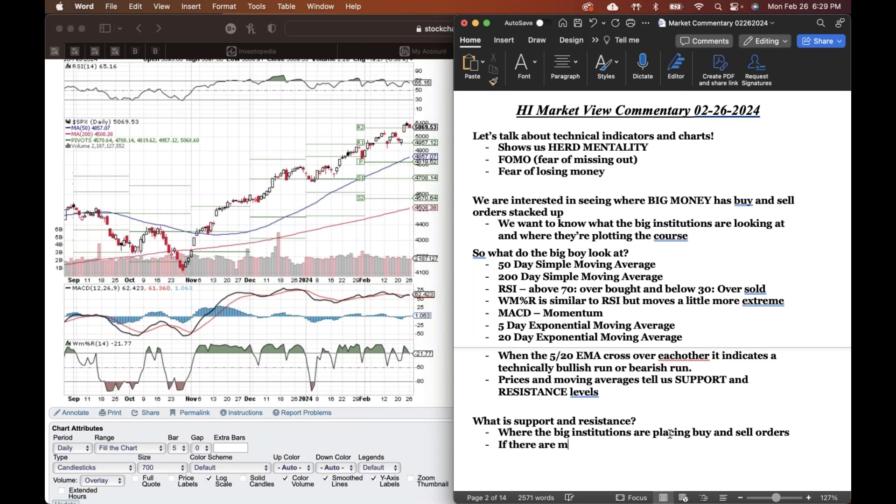
type("ore buy orders than sell orders")
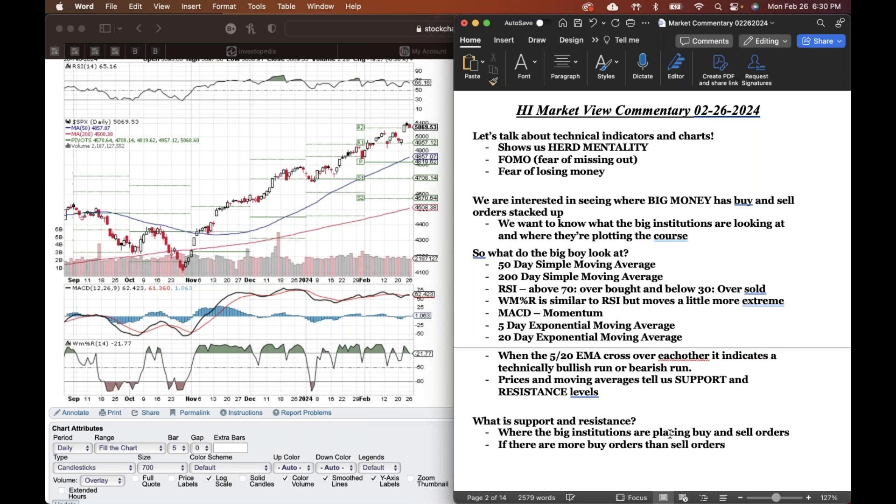
type(" at a given price")
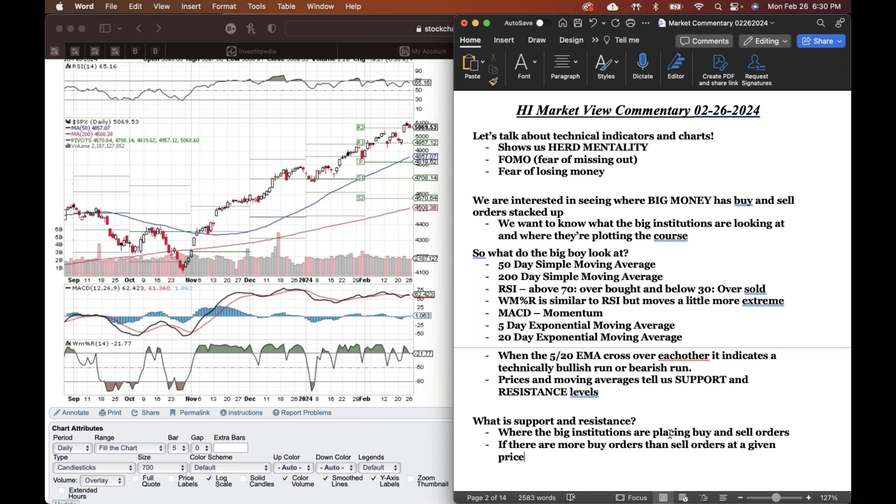
type(", we see a \"support le")
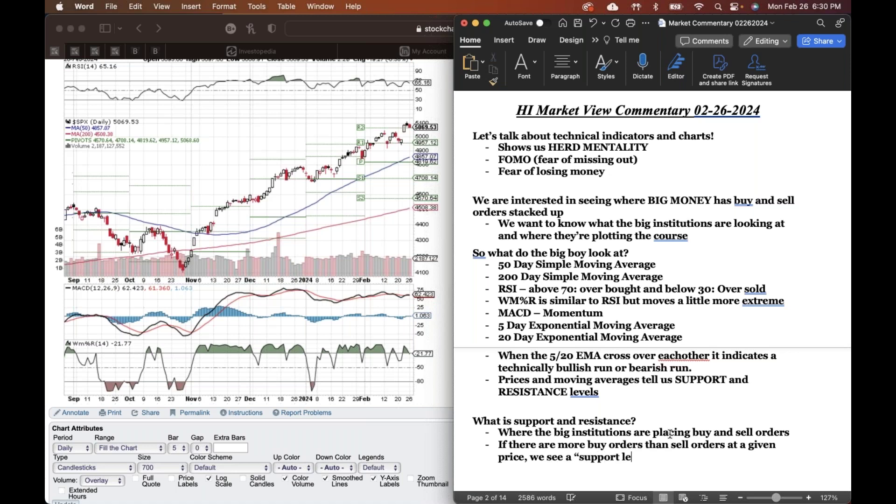
type("vel\" holding and the s")
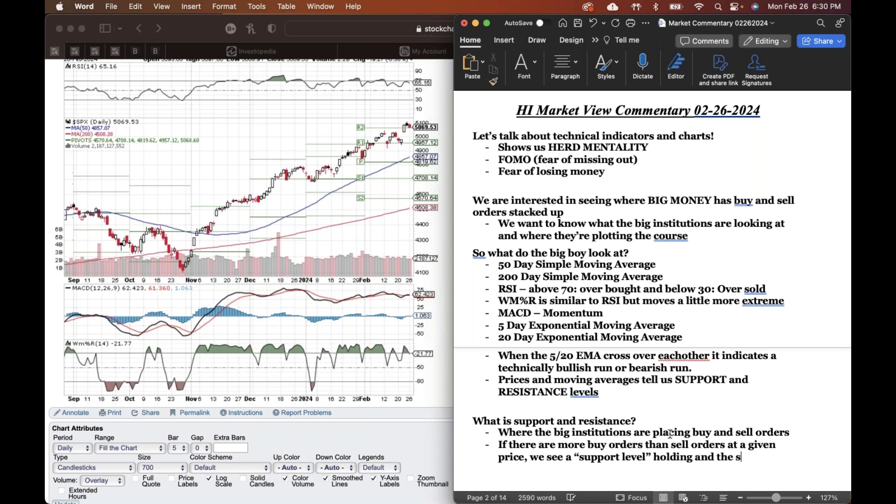
type("tock/index bouncing up")
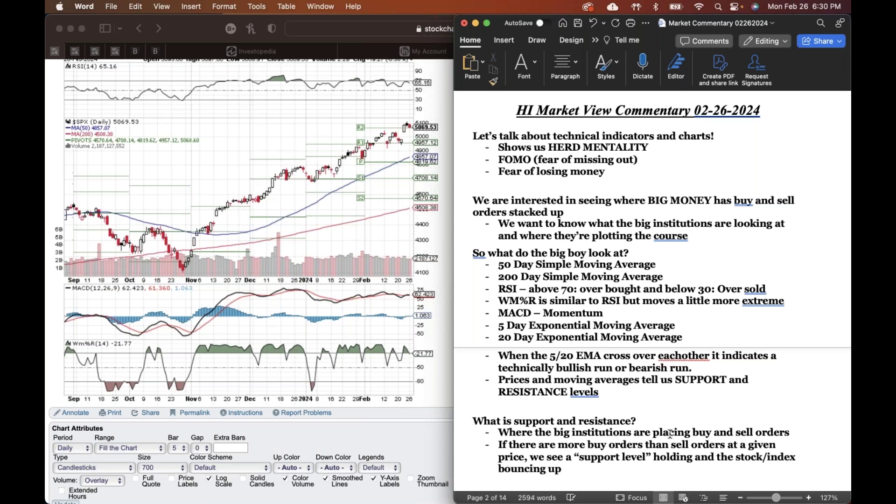
- Add dashed item "If we sell orders stacked up at a certain price, they are trying to book a profit there and this turns into a resistance level"
key("Return")
type("If we sell")
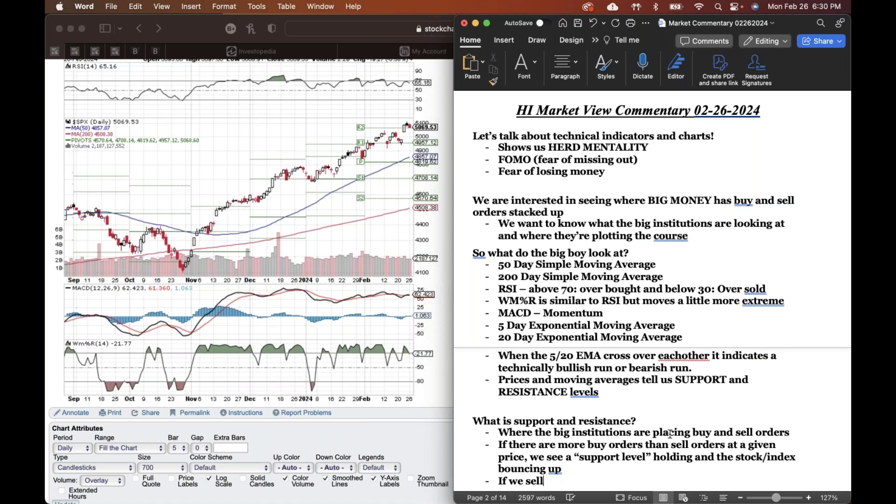
type(" orders stacked ")
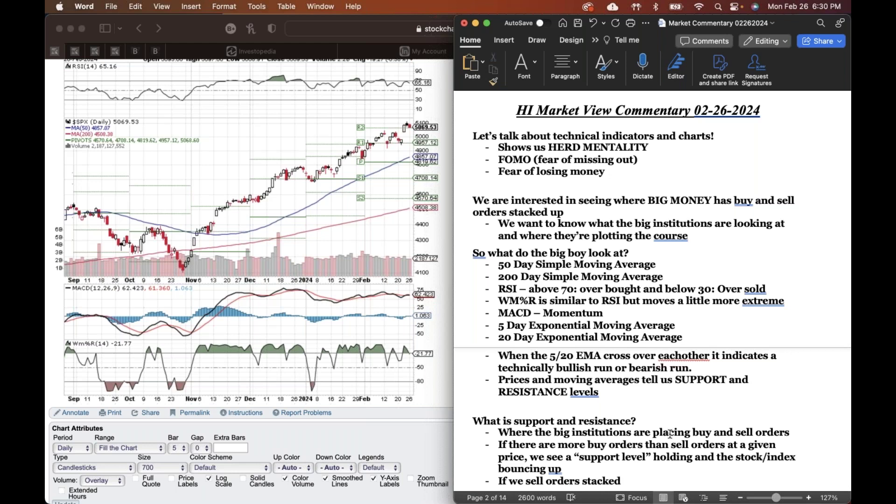
type("up at a certain pr")
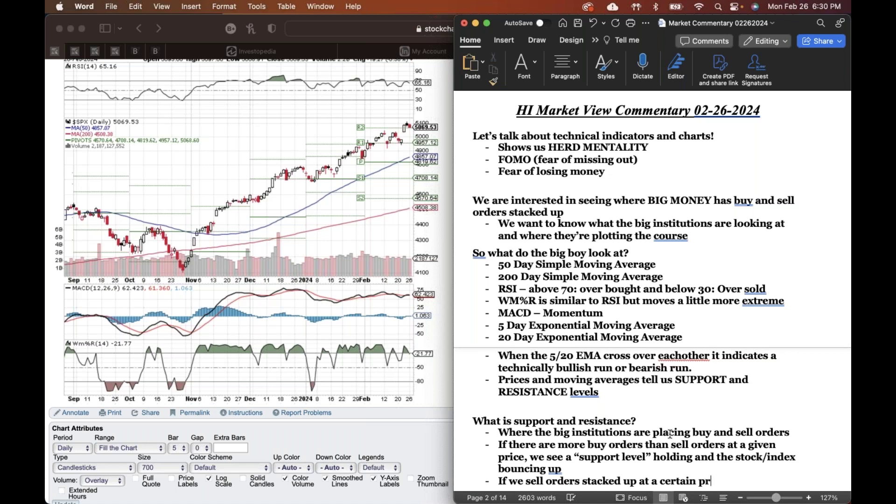
type("ice, they are trying to ")
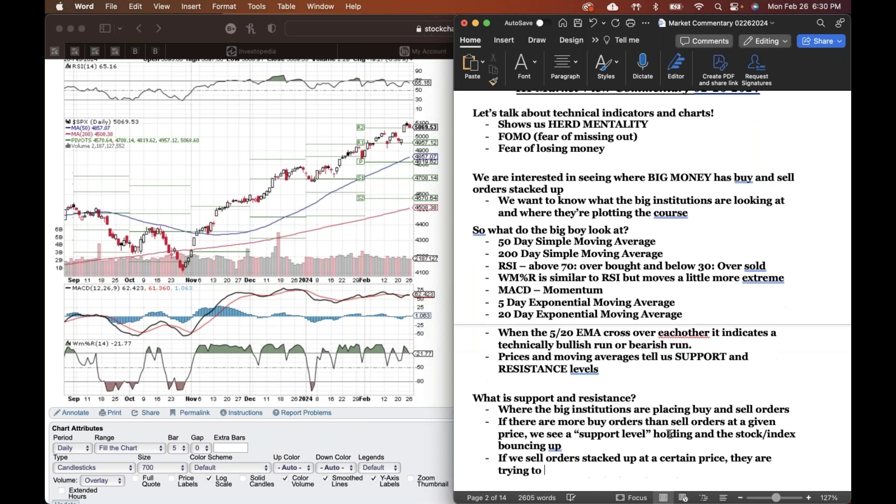
type("book a profit there")
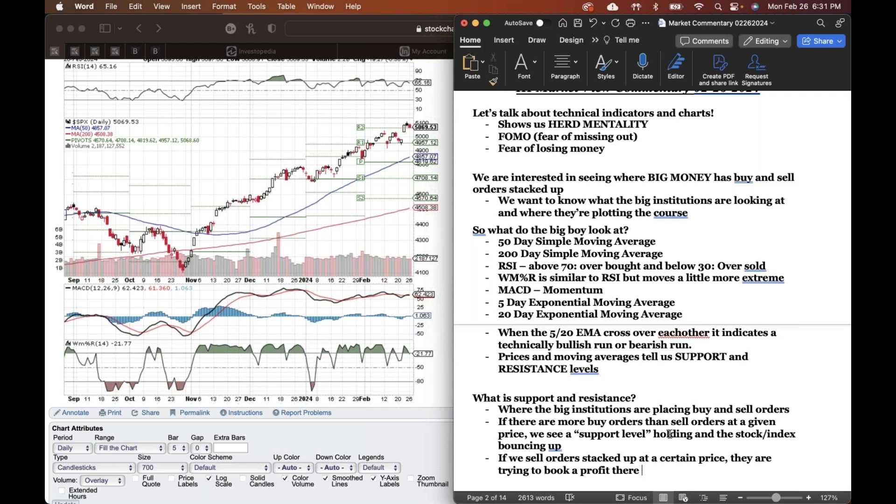
type("and this turns into a ")
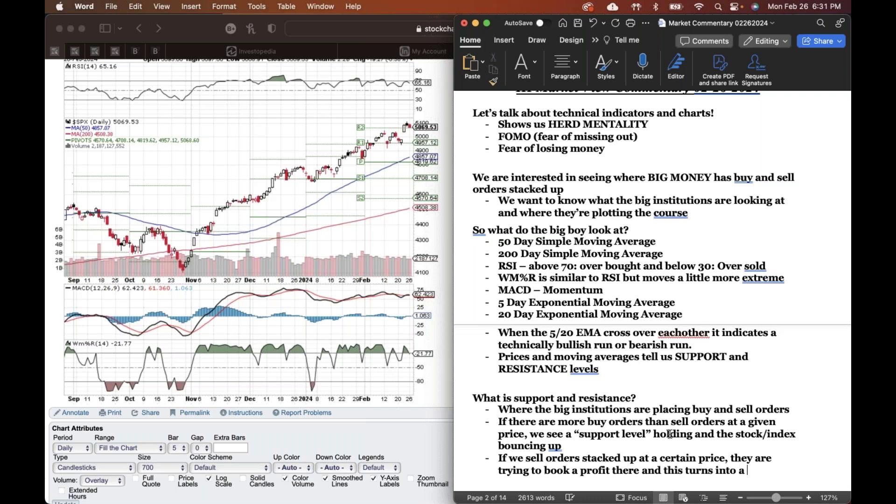
type("resistance level")
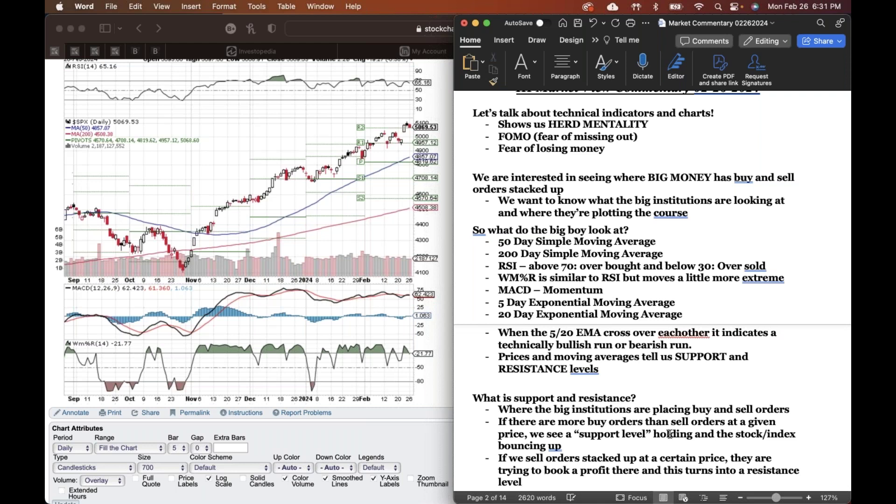
scroll(652, 235, "down", 2)
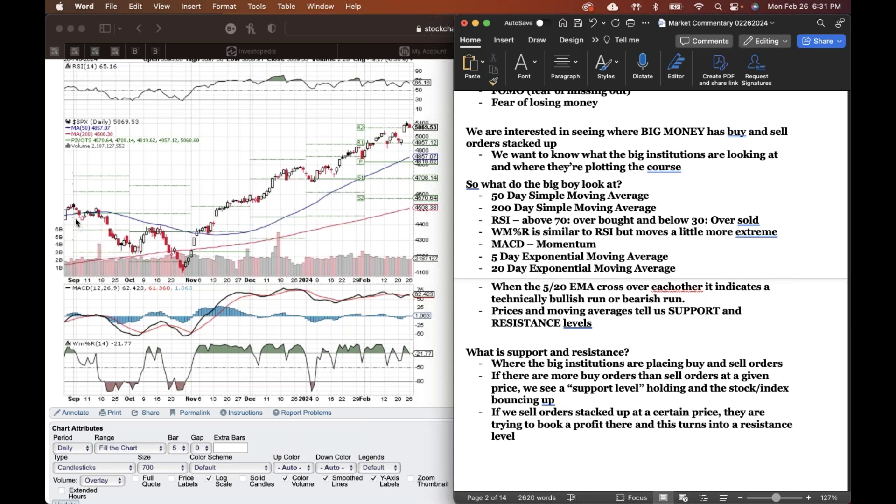
- Draw horizontal support and resistance lines along the $SPX chart's price highs and lows from September through January
left_click_drag(64, 209, 111, 210)
left_click_drag(143, 225, 219, 227)
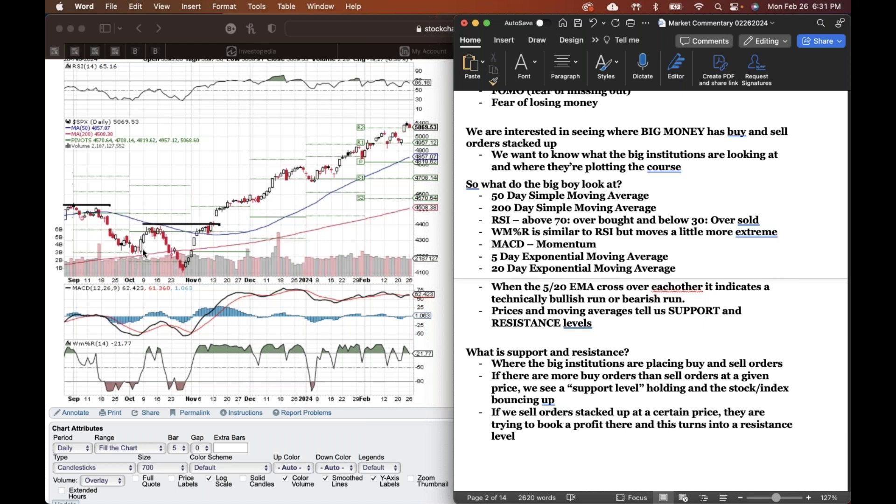
left_click_drag(119, 252, 152, 252)
left_click_drag(160, 251, 175, 252)
left_click_drag(224, 198, 261, 199)
left_click_drag(275, 164, 334, 169)
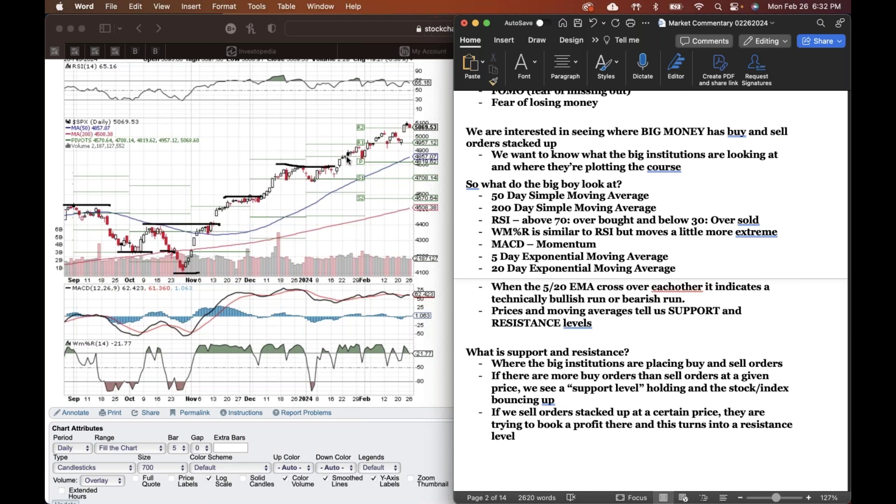
- Mark February's resistance, a downward arrow and the January and February support on the $SPX chart, then clear all drawings
left_click_drag(371, 132, 404, 133)
left_click_drag(407, 132, 421, 192)
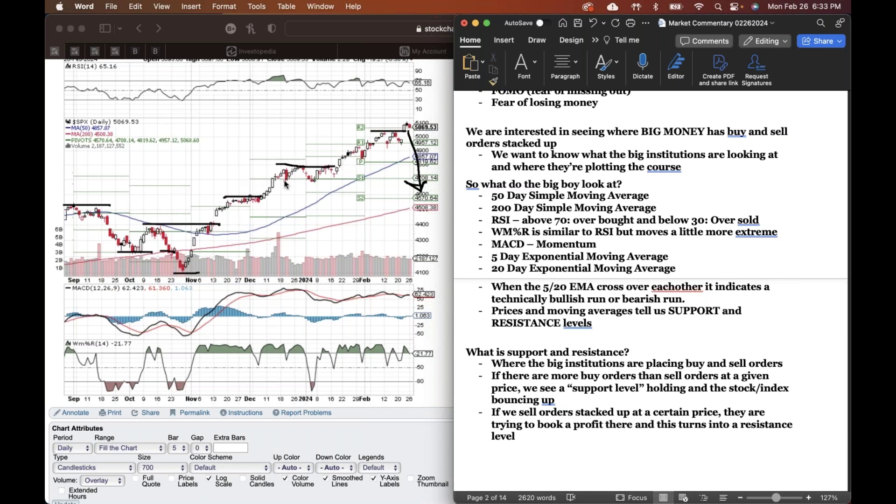
left_click_drag(284, 180, 337, 179)
left_click_drag(373, 144, 409, 145)
key("Escape")
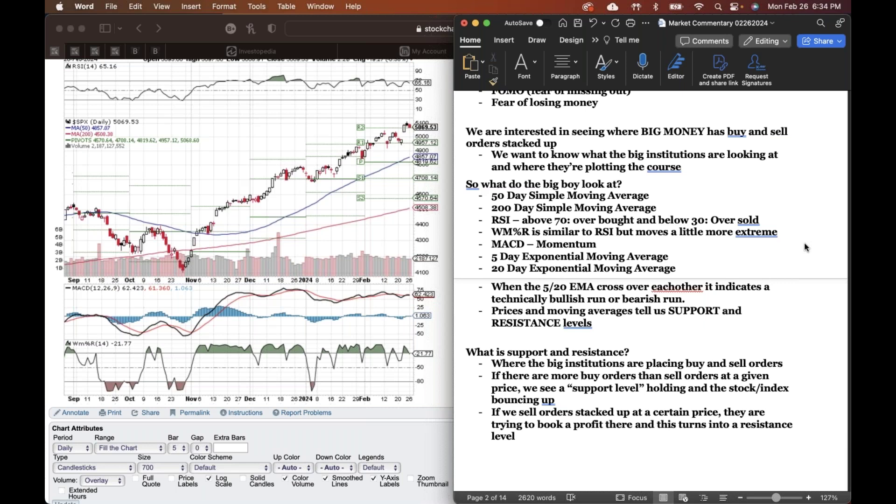
- Switch to the Investopedia page in Safari and search the site for "what is RSI"
scroll(807, 247, "up", 3)
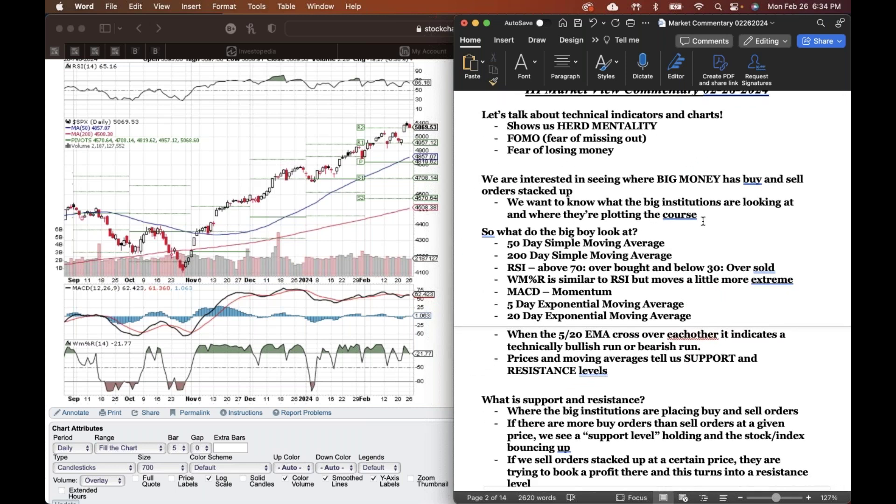
scroll(703, 221, "down", 1)
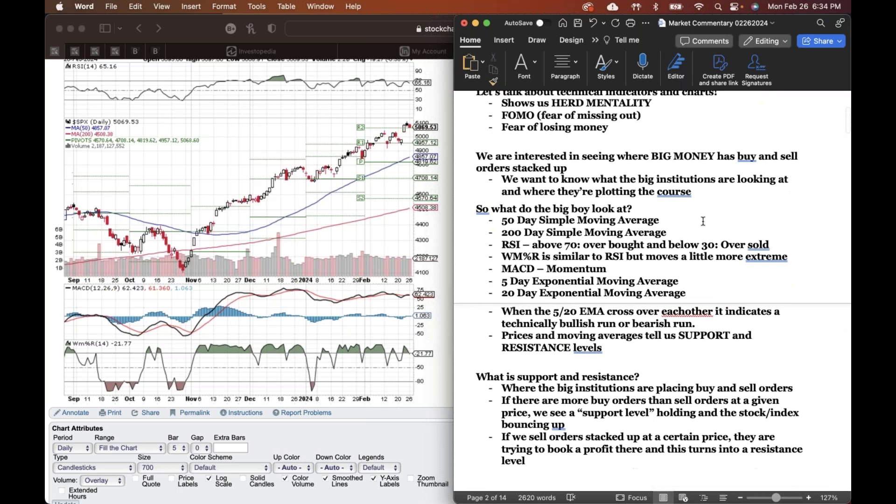
left_click(245, 49)
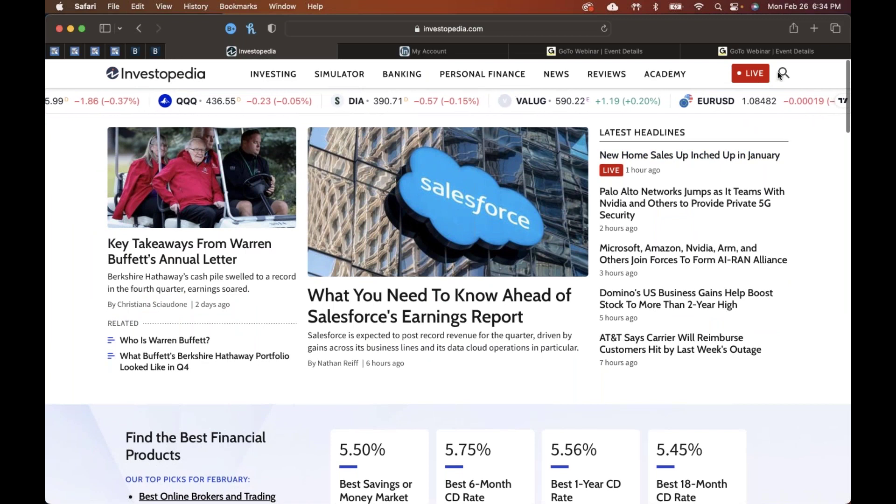
left_click(778, 74)
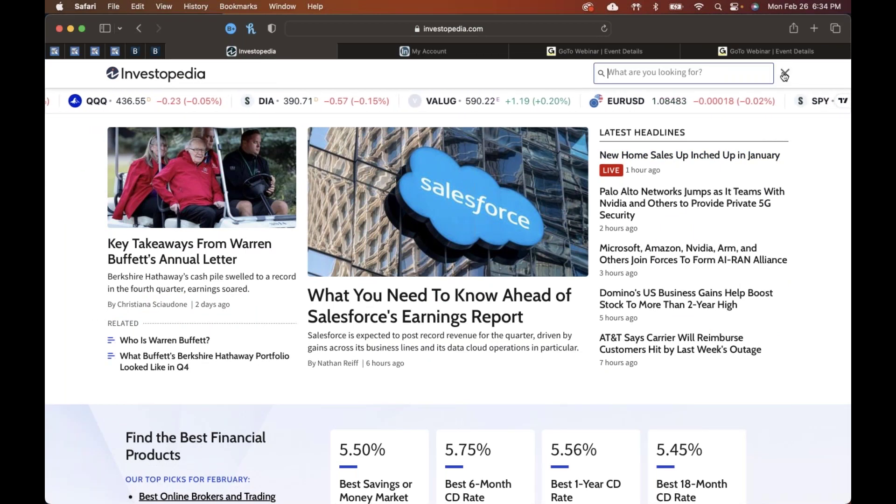
type("what is")
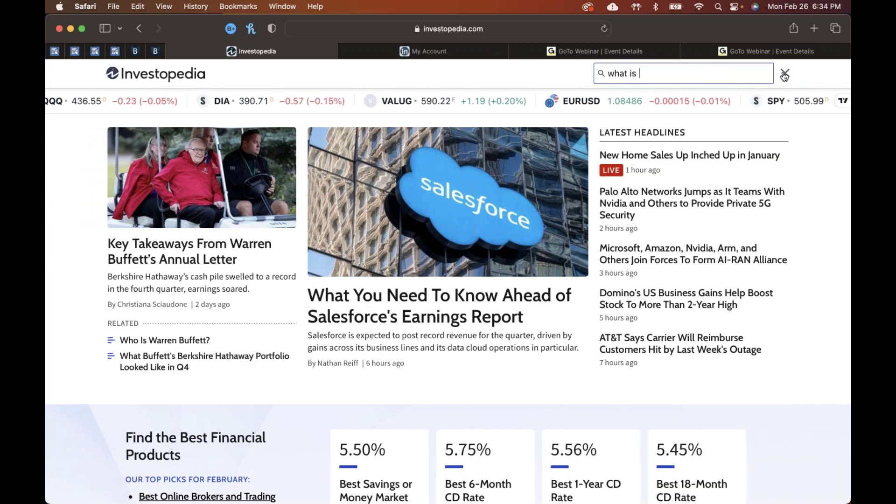
type(" rsi")
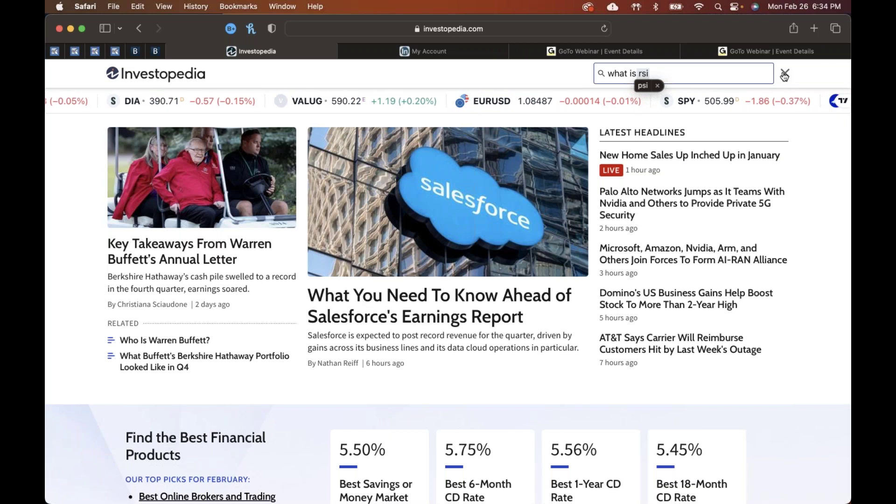
key("BackSpace")
key("BackSpace")
key("BackSpace")
type("RSI")
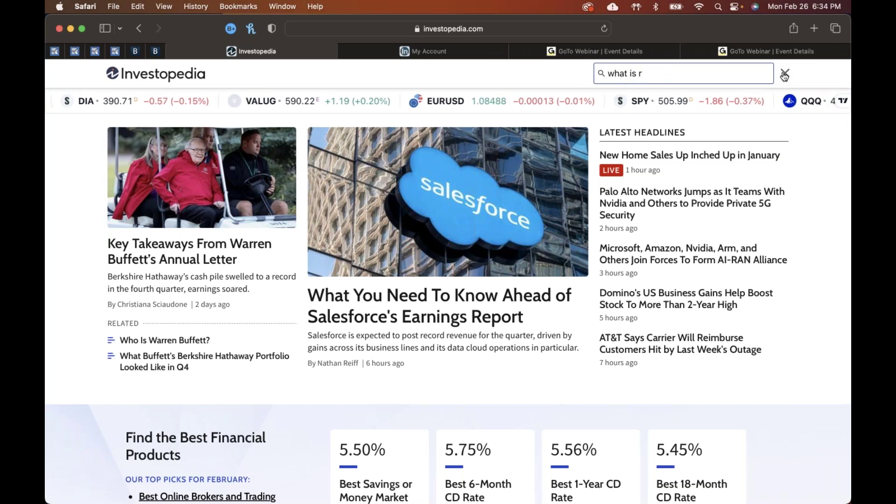
key("Return")
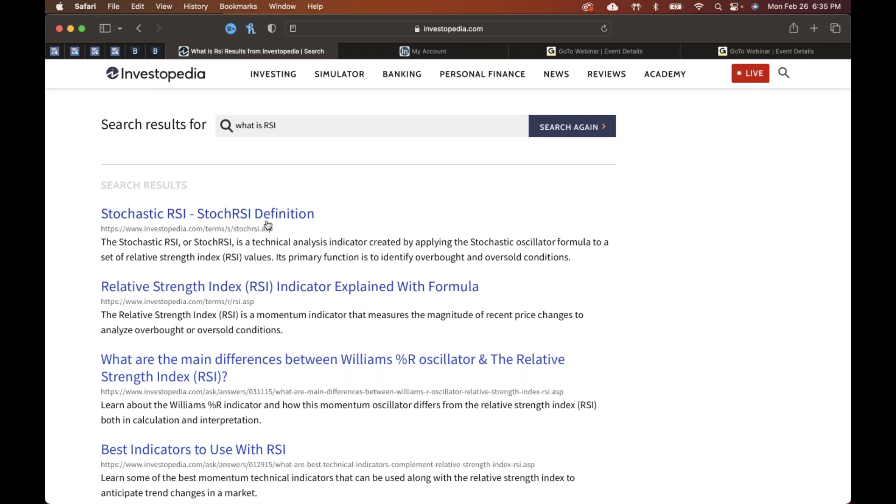
- Open the "Stochastic RSI - StochRSI Definition" article and highlight the "zero and one (or zero and 100 on some charting platforms)" range in its definition
left_click(268, 222)
scroll(448, 280, "down", 5)
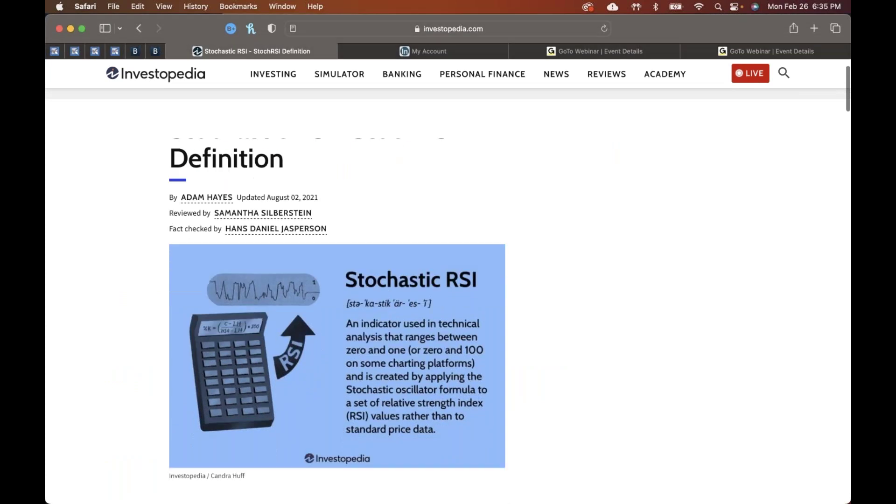
scroll(336, 280, "down", 5)
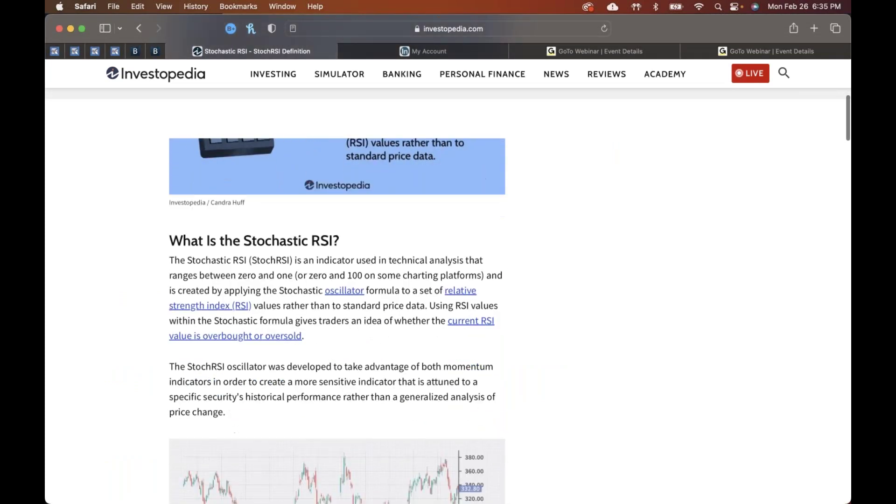
scroll(581, 335, "down", 2)
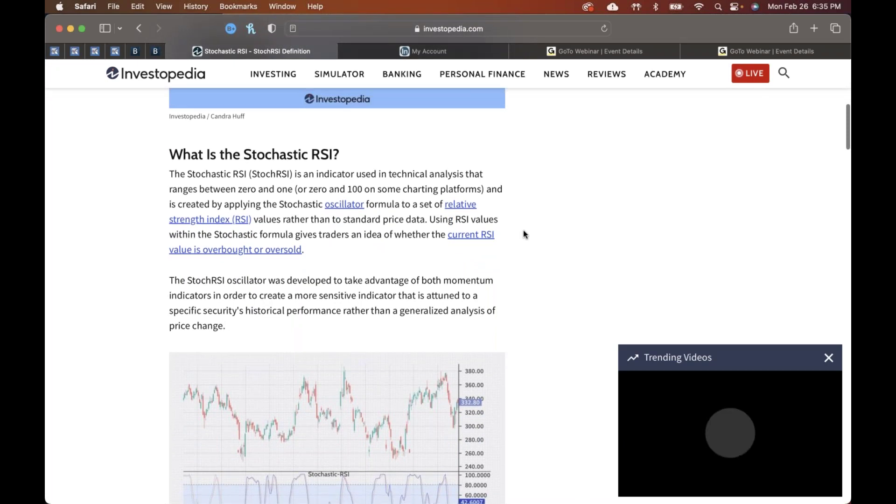
scroll(244, 179, "down", 1)
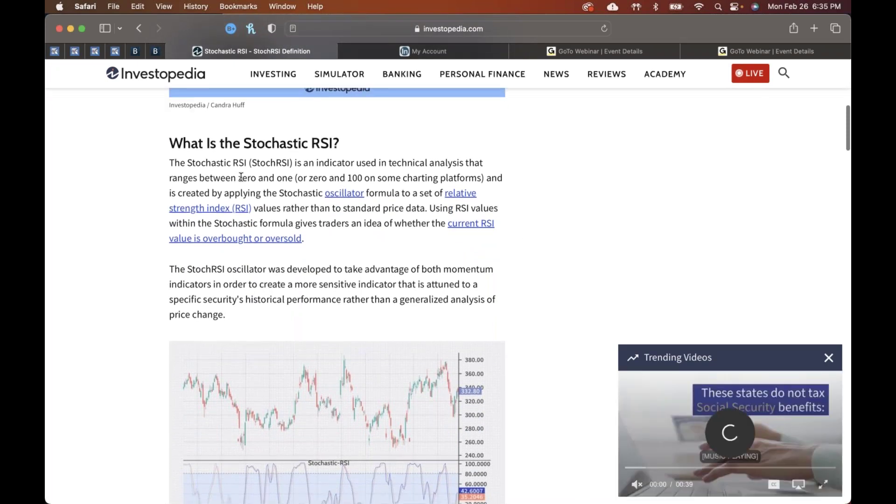
left_click_drag(238, 178, 468, 179)
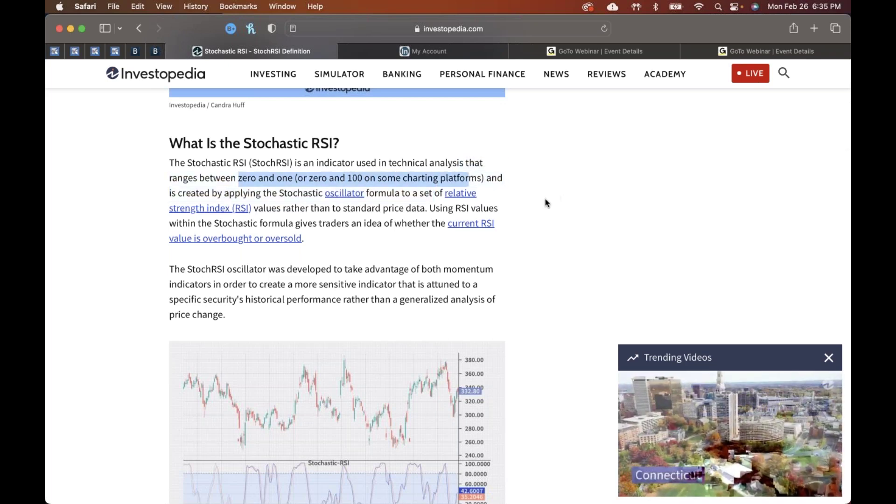
- Read the rest of the "What Is the Stochastic RSI?" section, covering overbought or oversold values and the purpose of the oscillator
scroll(545, 198, "down", 1)
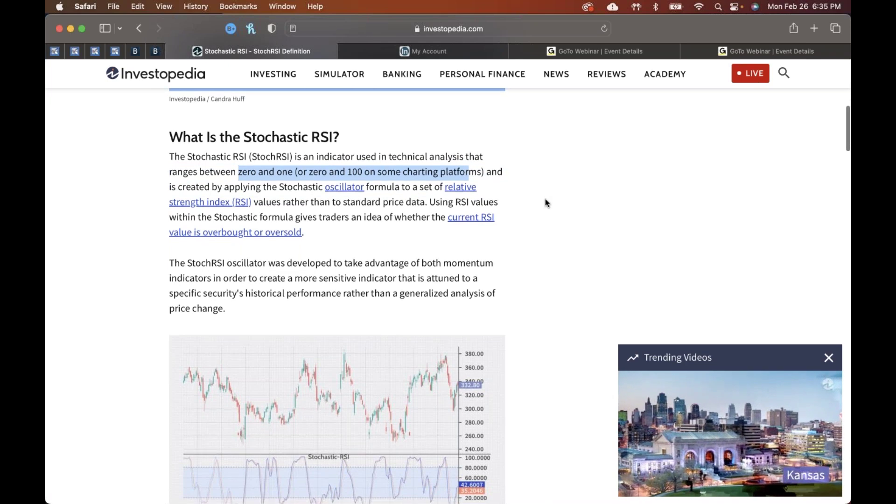
scroll(545, 199, "down", 1)
scroll(545, 199, "down", 2)
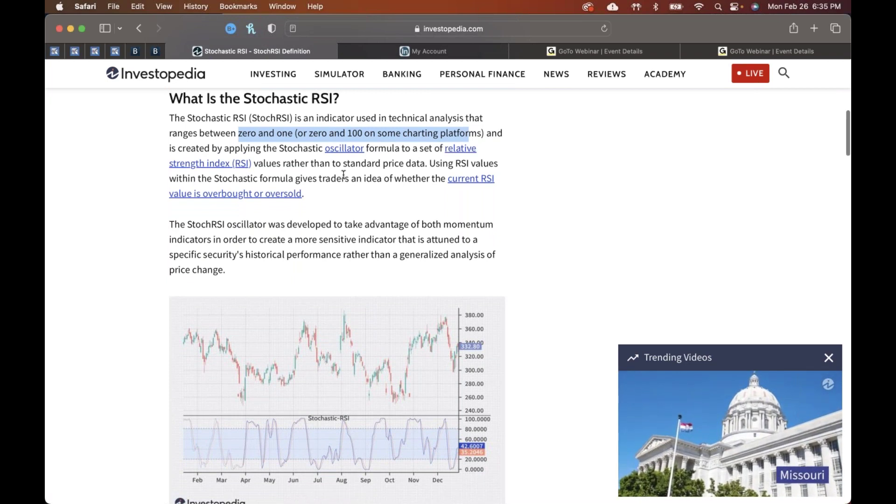
scroll(343, 175, "down", 1)
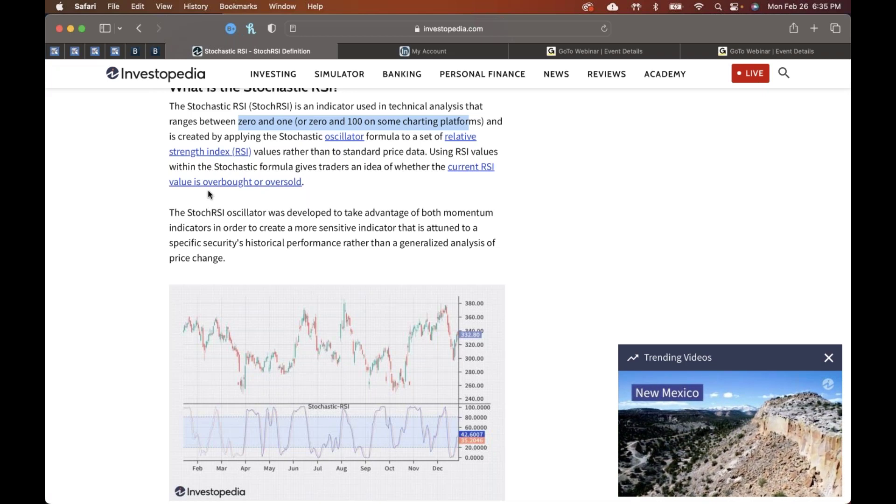
scroll(209, 194, "down", 2)
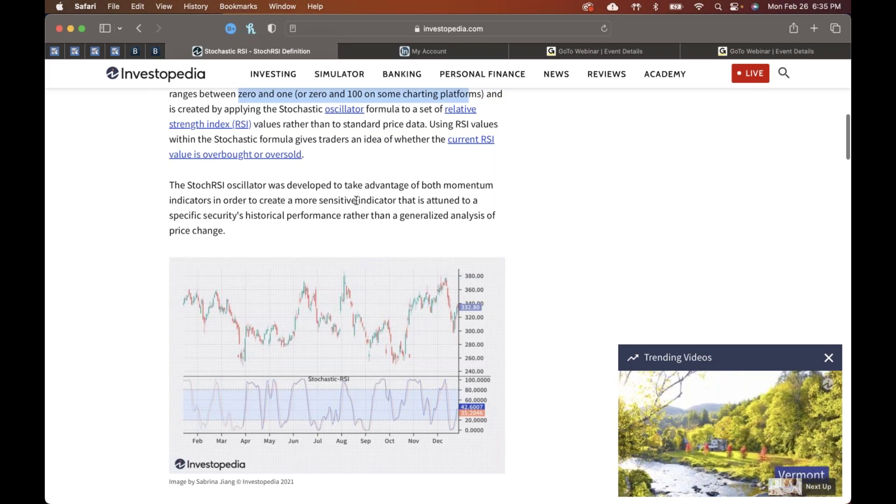
scroll(410, 207, "down", 1)
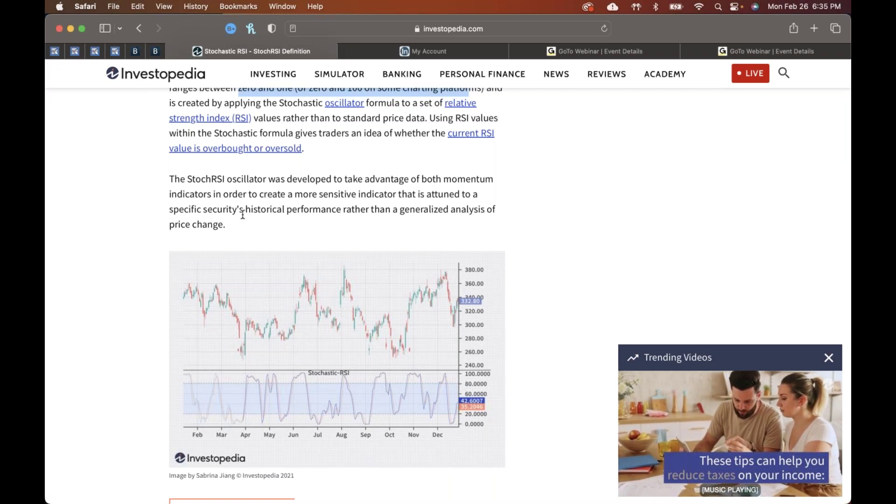
- Examine the article's price chart with the Stochastic-RSI plot beneath it, alongside the first Key Takeaways
scroll(243, 215, "down", 3)
scroll(243, 215, "down", 2)
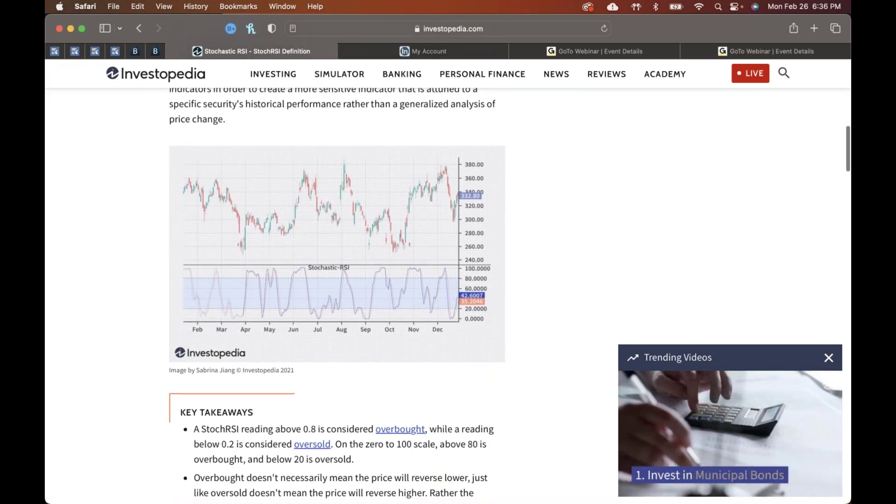
scroll(447, 294, "down", 3)
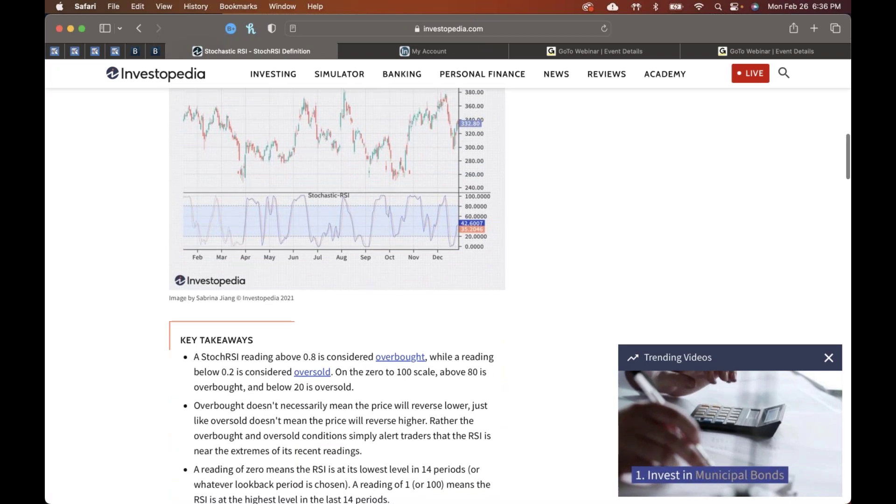
scroll(147, 231, "up", 2)
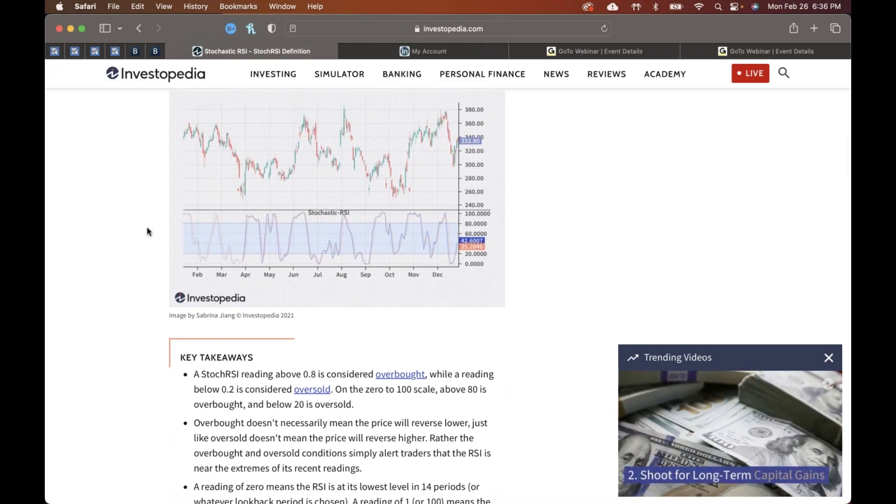
scroll(147, 232, "up", 4)
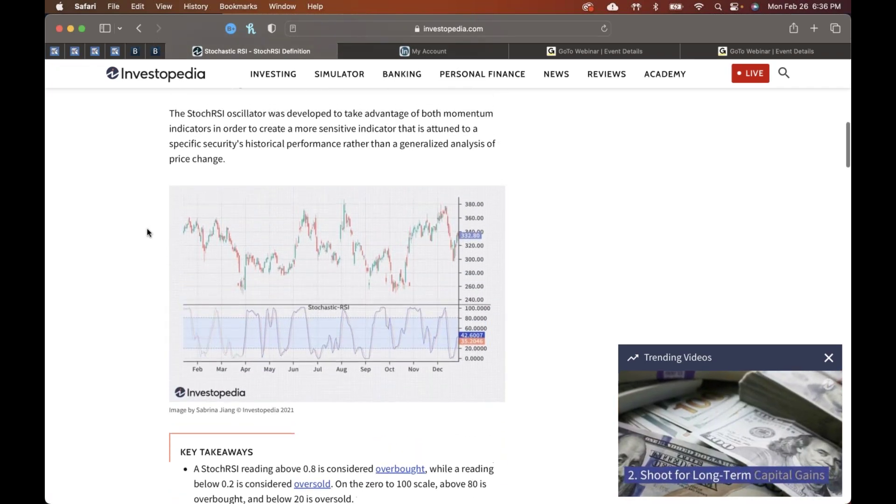
scroll(147, 232, "down", 1)
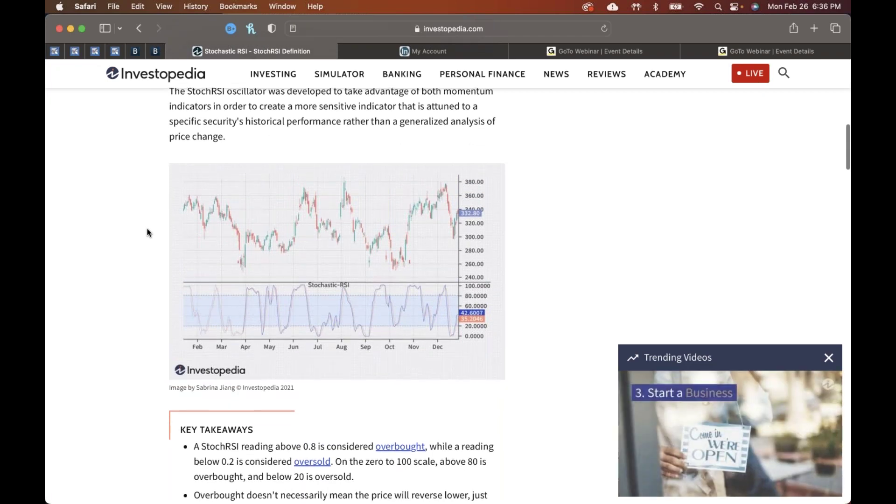
scroll(147, 232, "up", 2)
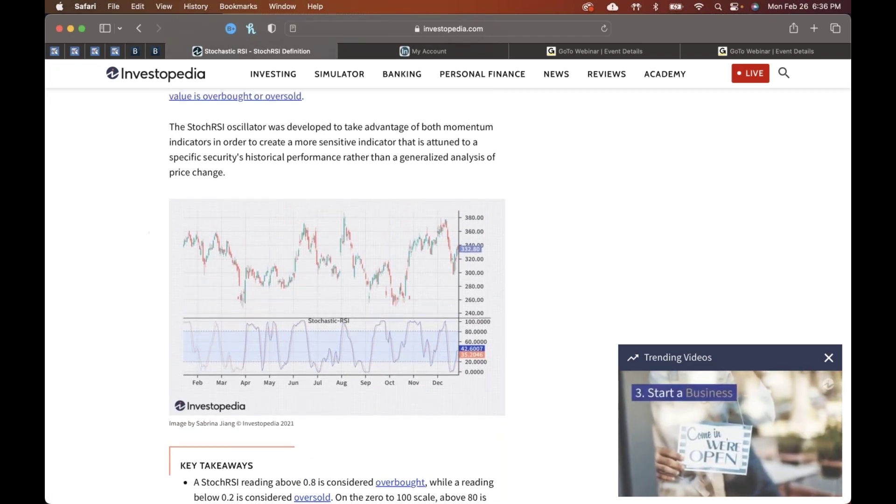
scroll(253, 180, "down", 1)
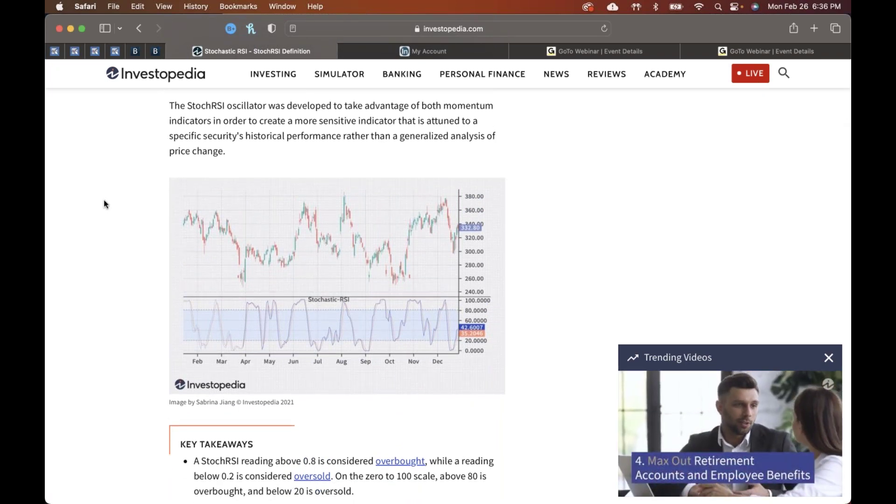
scroll(104, 204, "down", 1)
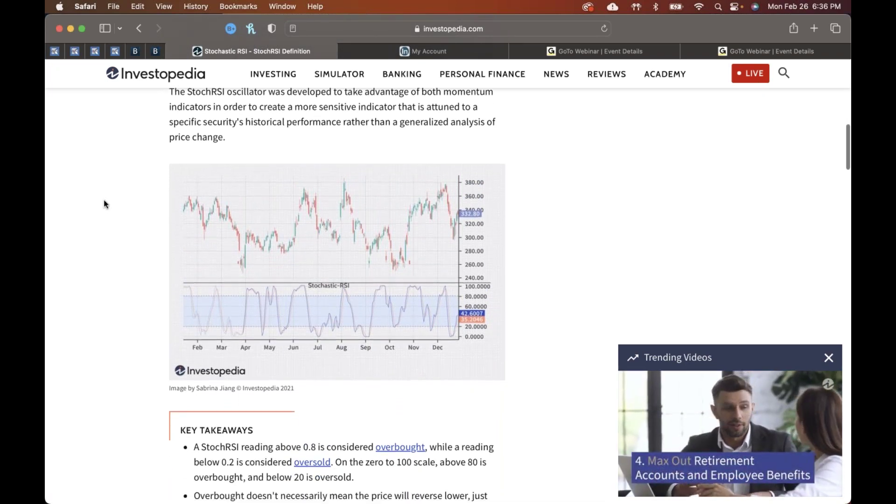
scroll(105, 204, "down", 1)
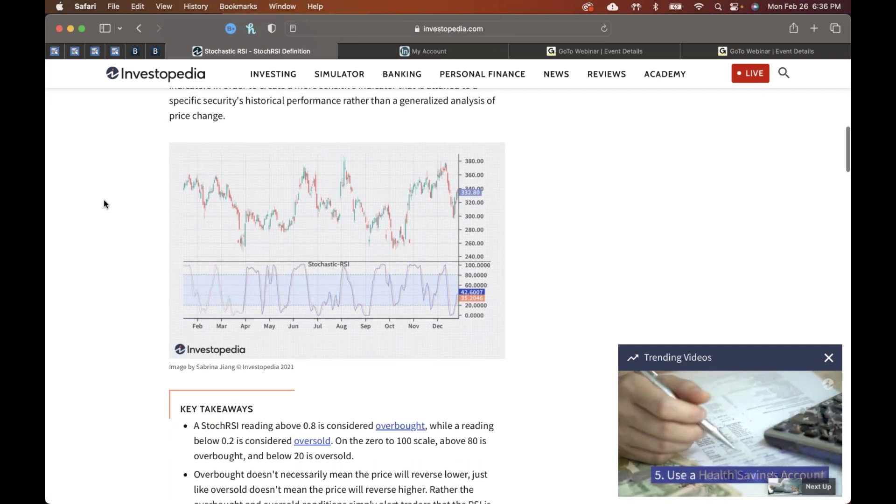
scroll(104, 204, "down", 1)
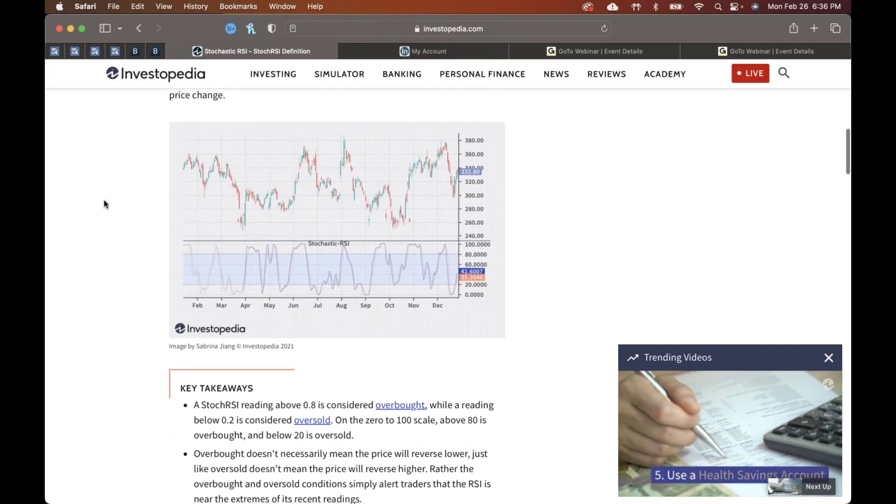
scroll(104, 200, "up", 1)
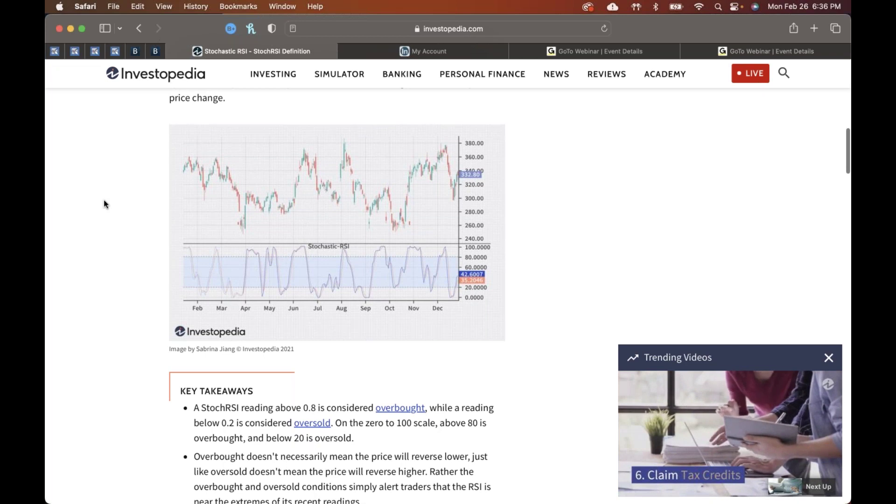
scroll(103, 200, "down", 1)
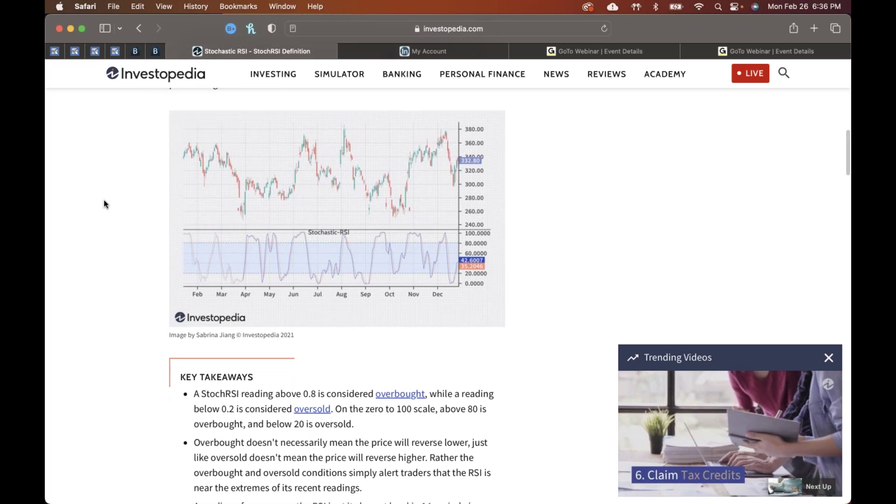
scroll(134, 280, "down", 1)
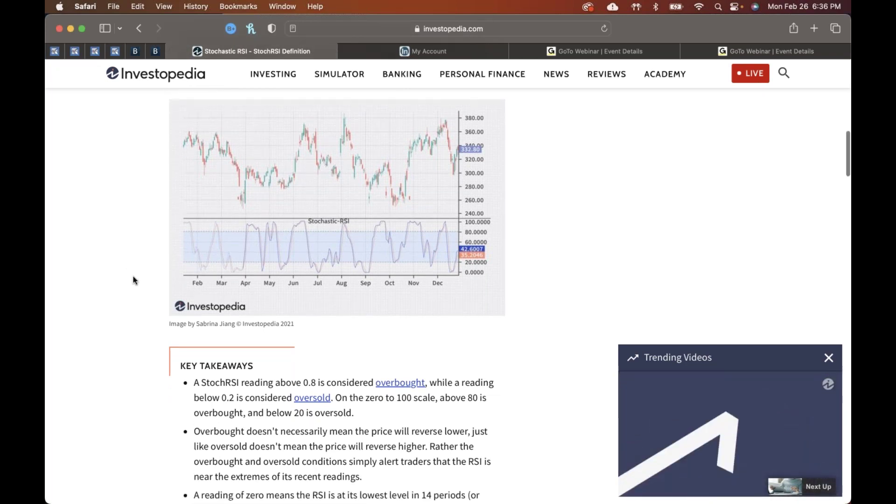
scroll(134, 280, "down", 1)
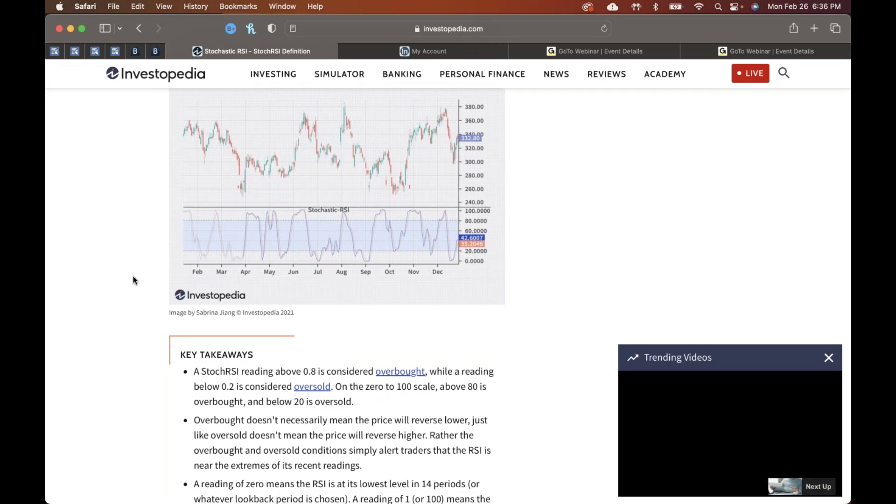
- Read the Key Takeaways on overbought and oversold readings, and compare them with the Stochastic-RSI chart and the definition section above
scroll(134, 280, "down", 5)
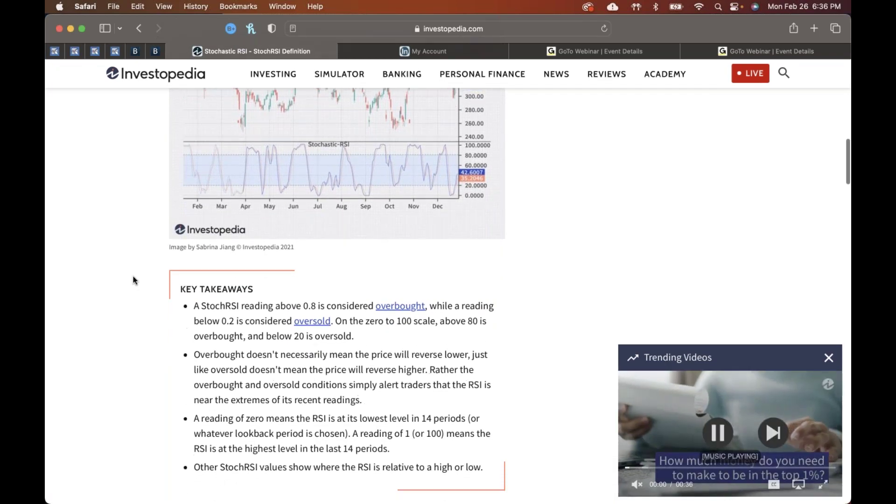
scroll(134, 280, "down", 9)
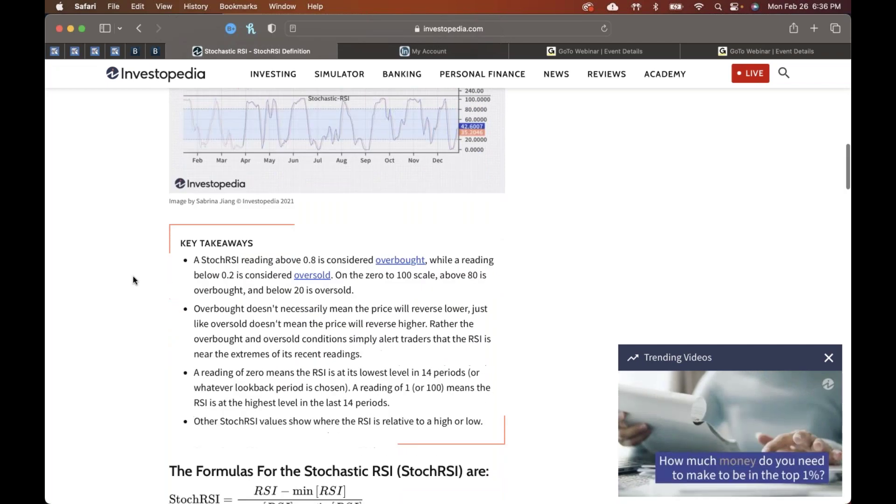
scroll(296, 254, "down", 3)
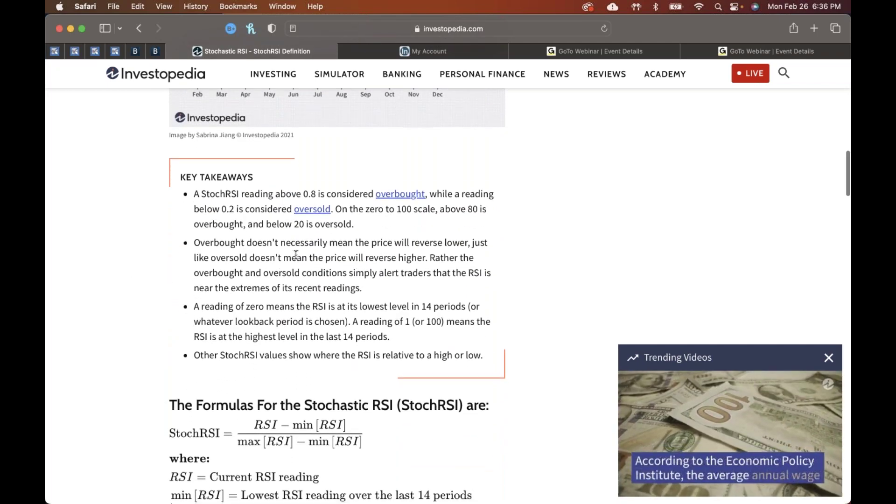
scroll(296, 254, "up", 2)
scroll(336, 296, "up", 5)
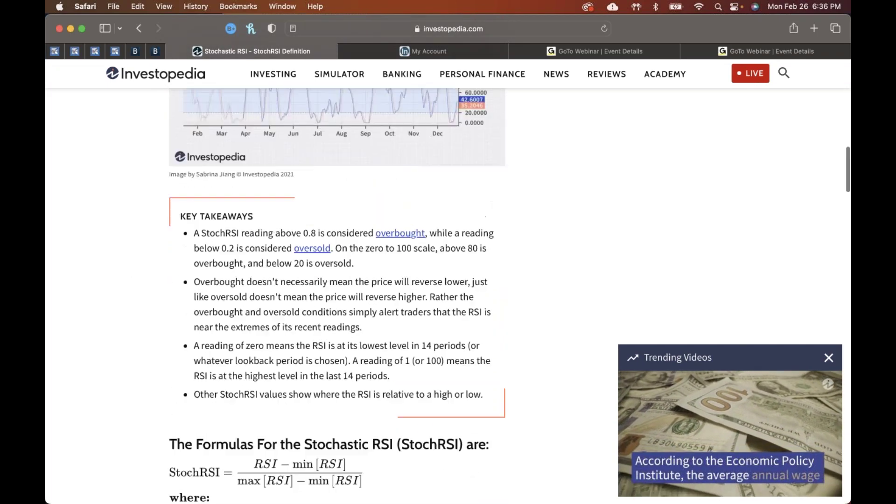
scroll(472, 252, "up", 1)
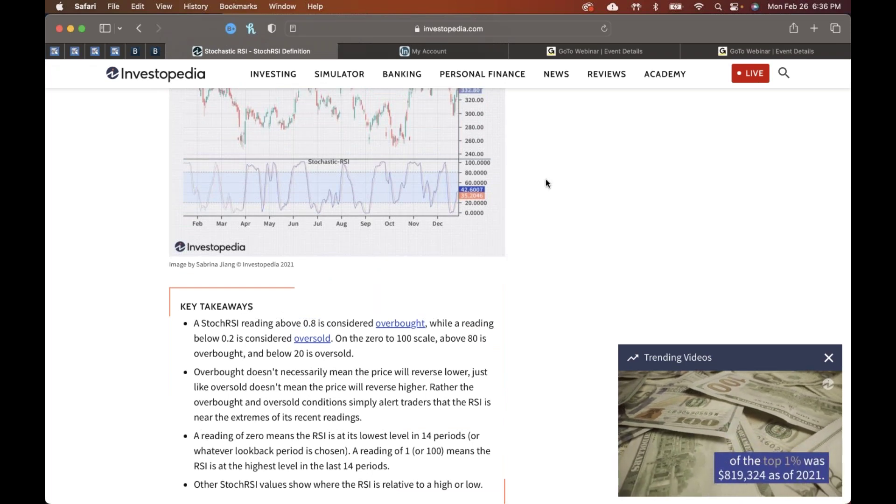
scroll(547, 183, "up", 1)
scroll(547, 183, "up", 2)
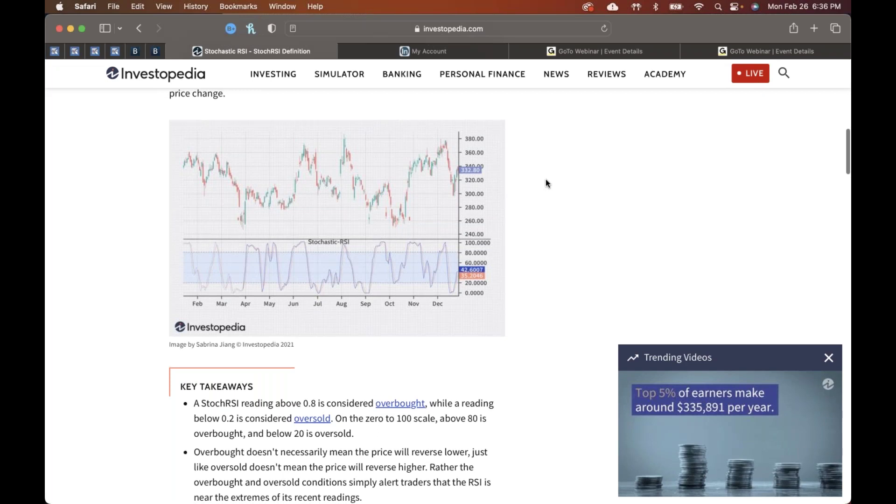
scroll(547, 183, "up", 1)
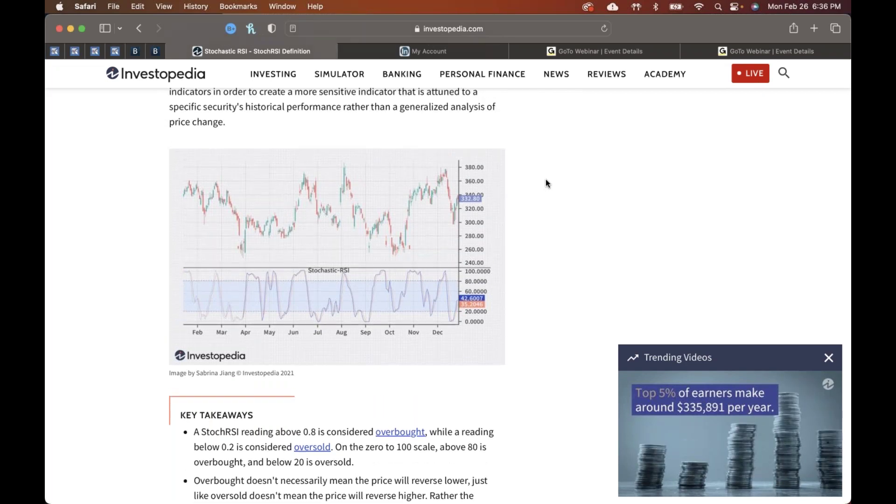
scroll(546, 183, "up", 5)
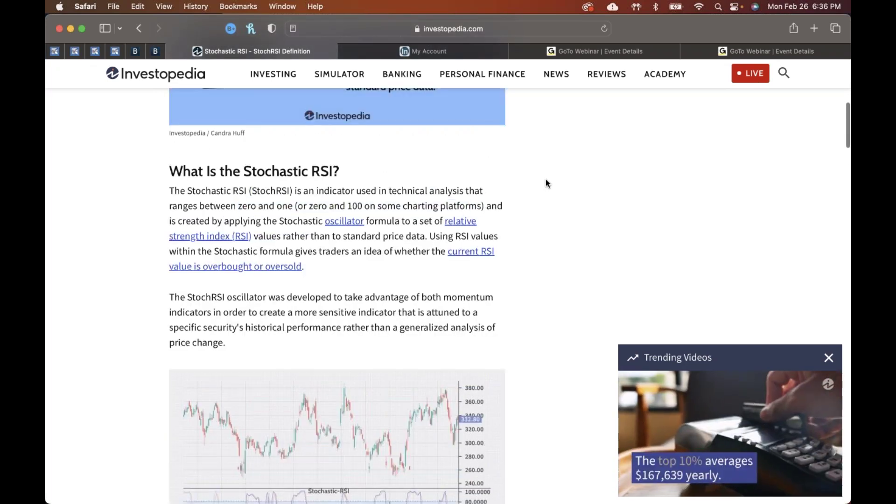
scroll(546, 183, "down", 1)
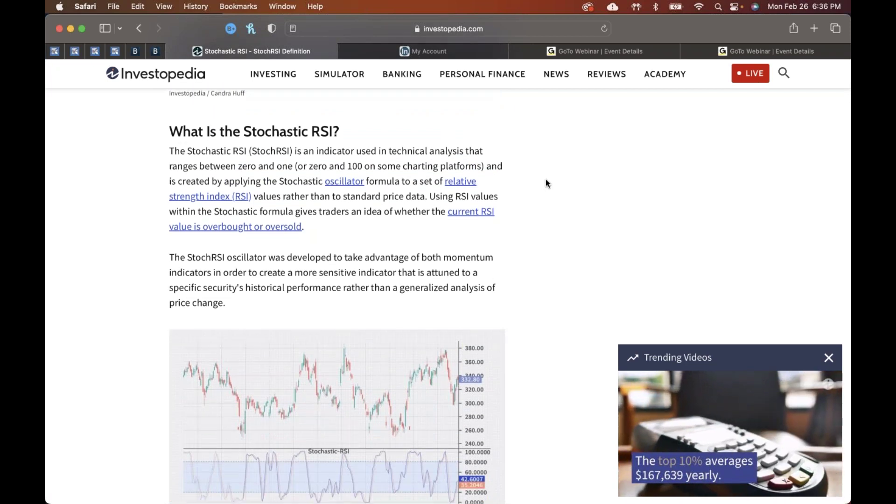
scroll(546, 183, "up", 1)
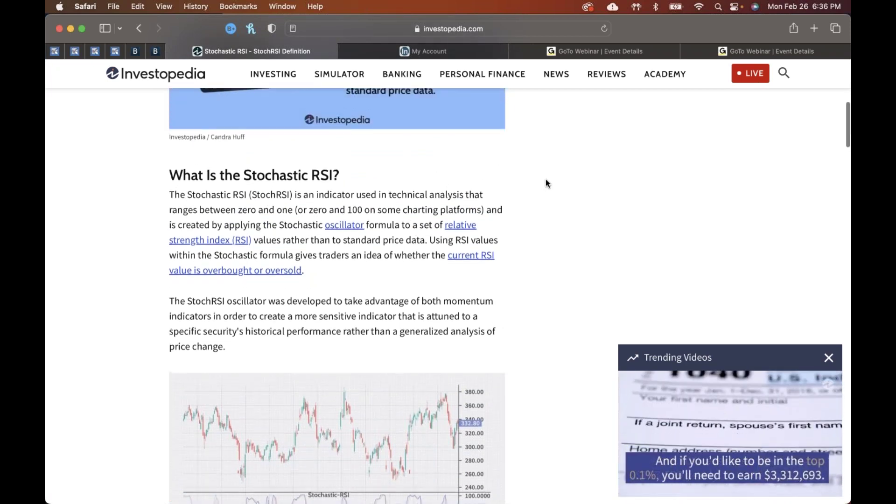
- Search Investopedia for "MACD" and open the article "MACD Indicator Explained, with Formula, Examples, and Limitations"
scroll(547, 183, "up", 3)
scroll(547, 183, "up", 5)
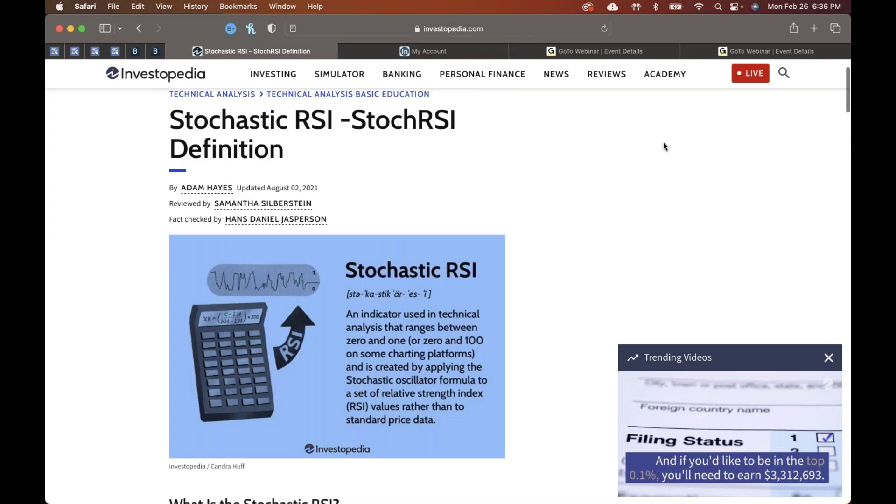
scroll(665, 146, "up", 2)
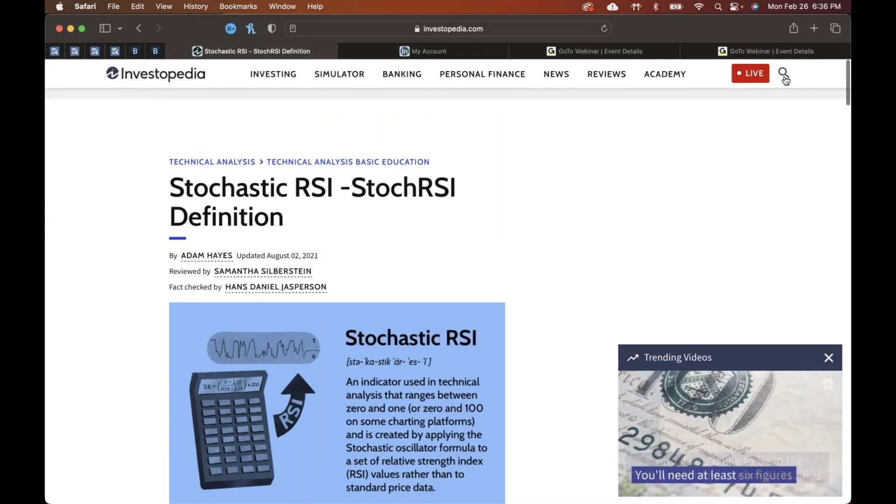
left_click(784, 74)
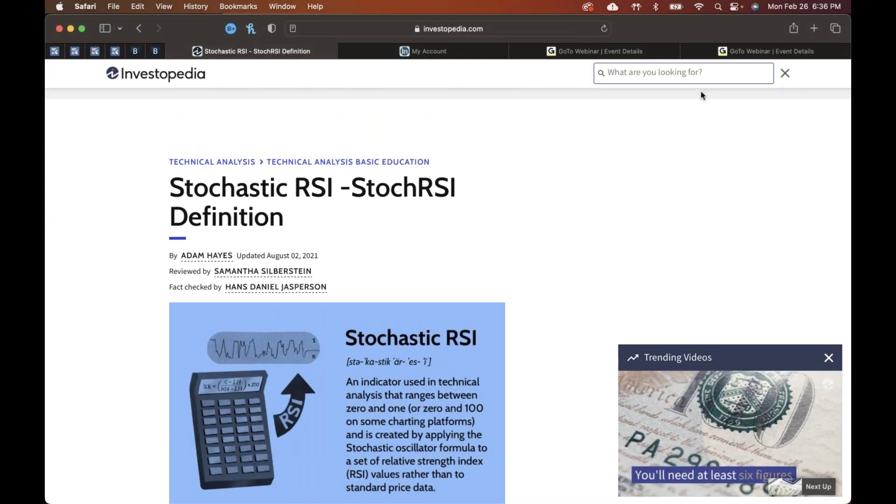
type("MACD")
key("Return")
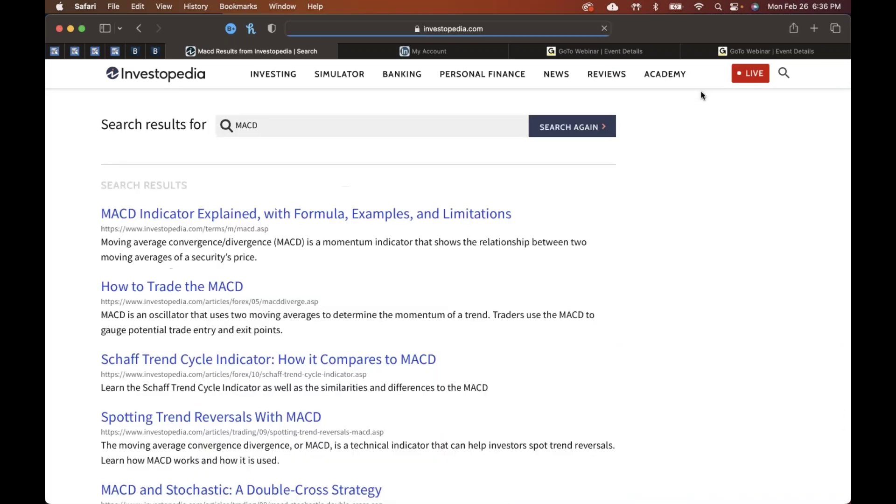
left_click(378, 221)
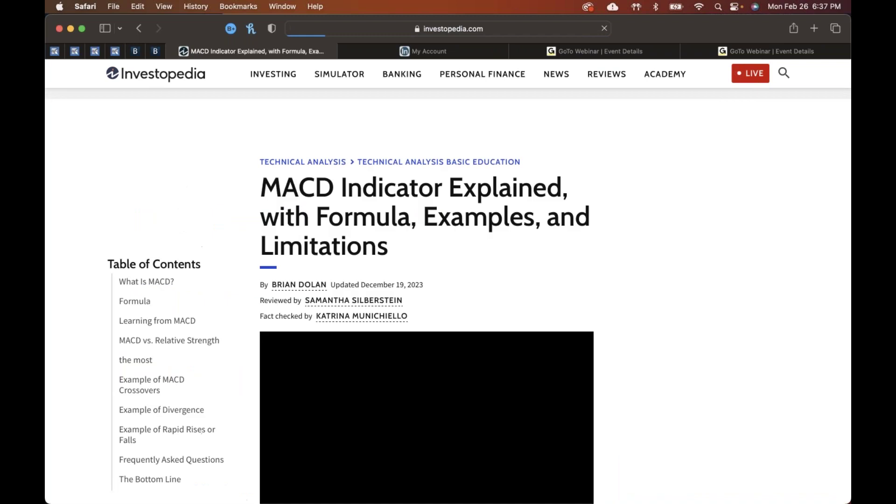
- Read the MACD article's opening definition, covering the EMA subtraction, momentum and the signal line
scroll(250, 330, "down", 5)
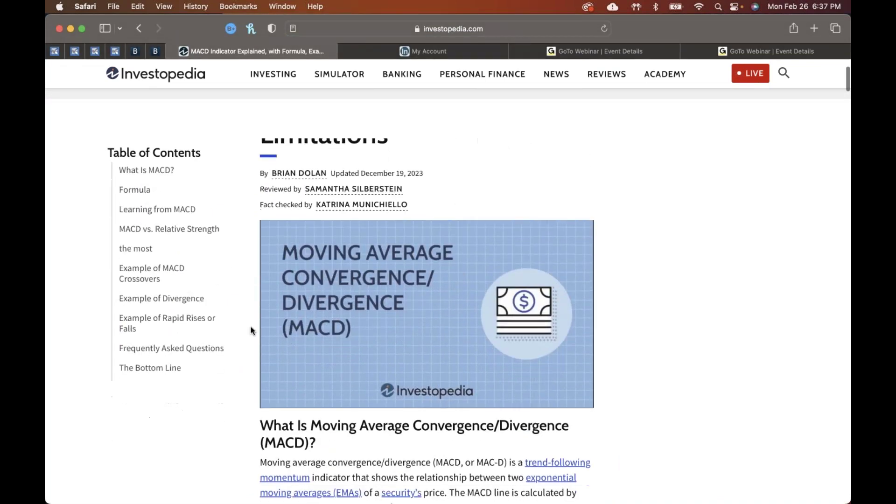
scroll(250, 330, "down", 3)
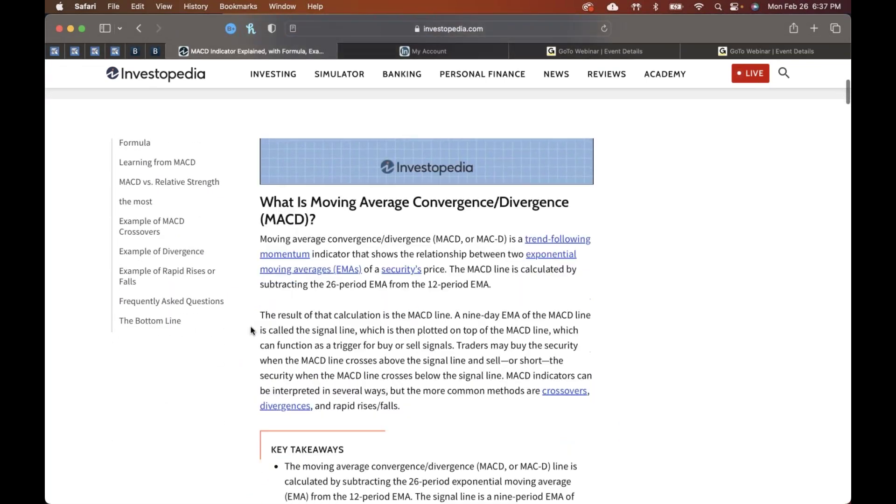
scroll(250, 330, "down", 2)
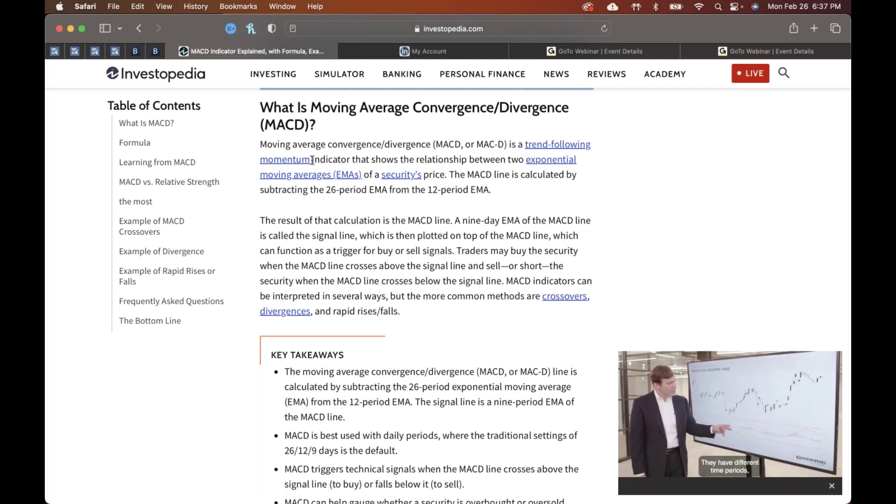
double_click(310, 160)
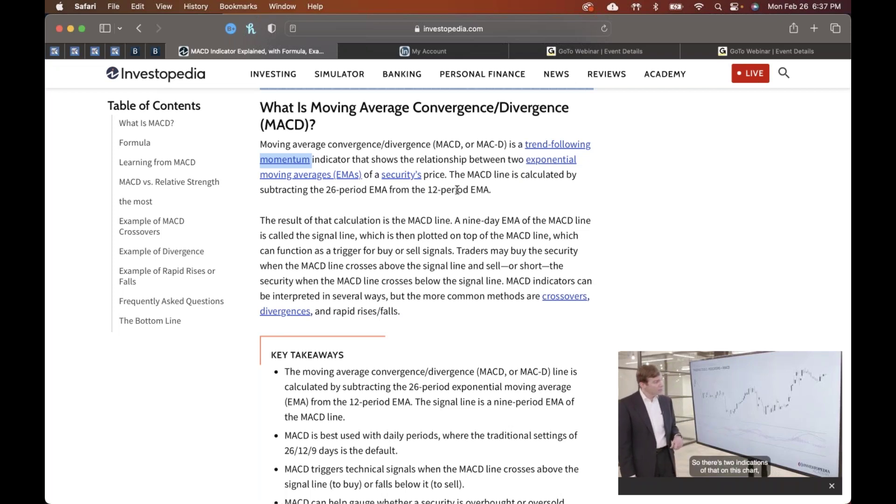
scroll(457, 194, "down", 2)
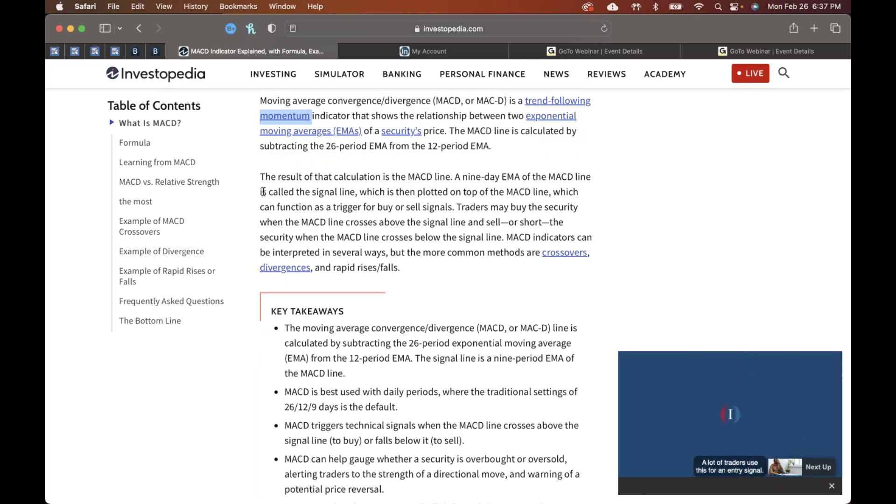
scroll(264, 192, "down", 1)
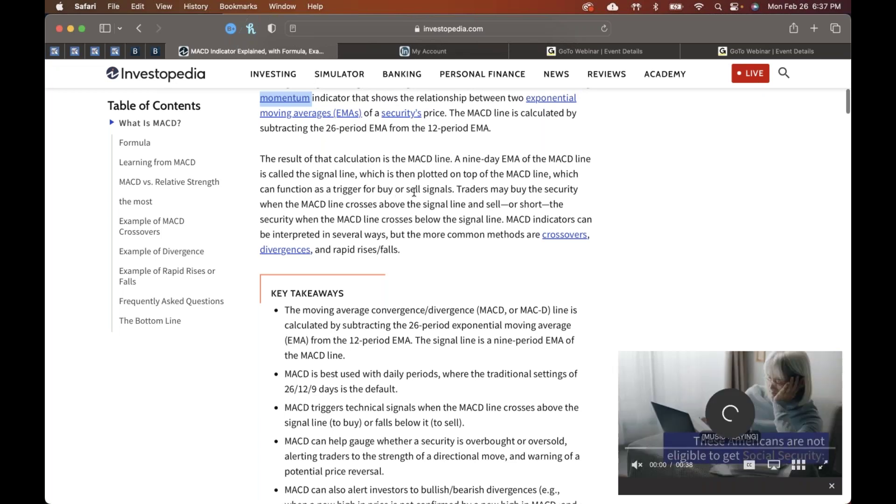
scroll(413, 192, "down", 1)
scroll(414, 192, "down", 1)
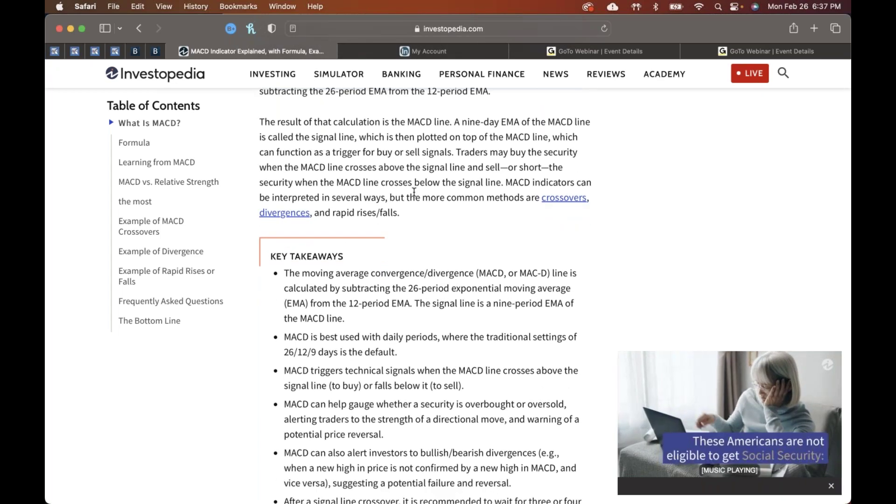
- Look through the article's Key Takeaways list and the MACD Formula section
scroll(413, 192, "down", 3)
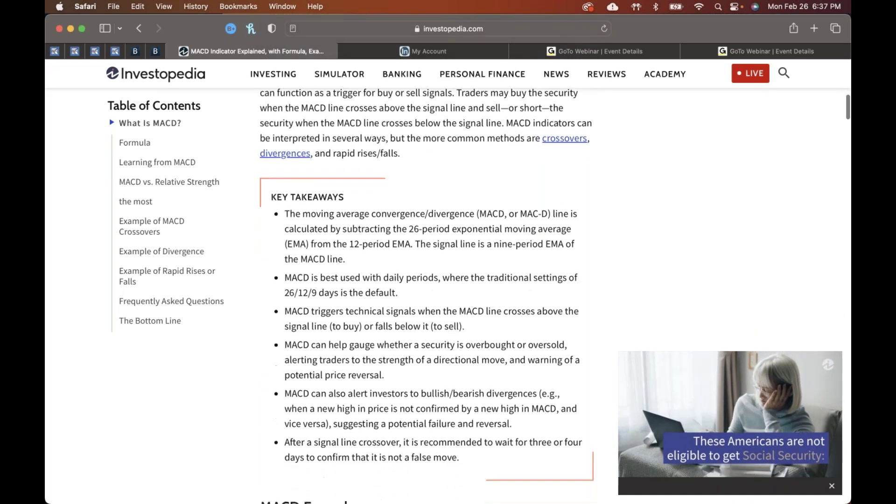
scroll(408, 292, "down", 1)
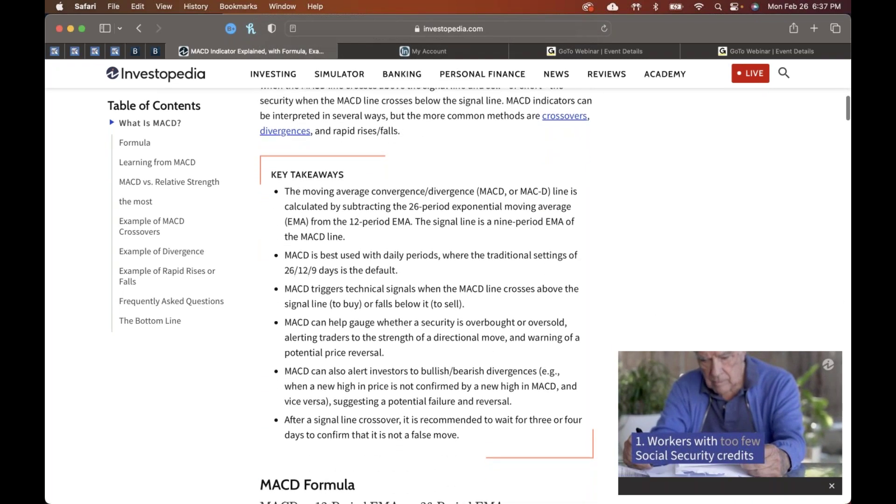
scroll(409, 293, "down", 2)
scroll(409, 292, "down", 6)
scroll(408, 293, "up", 12)
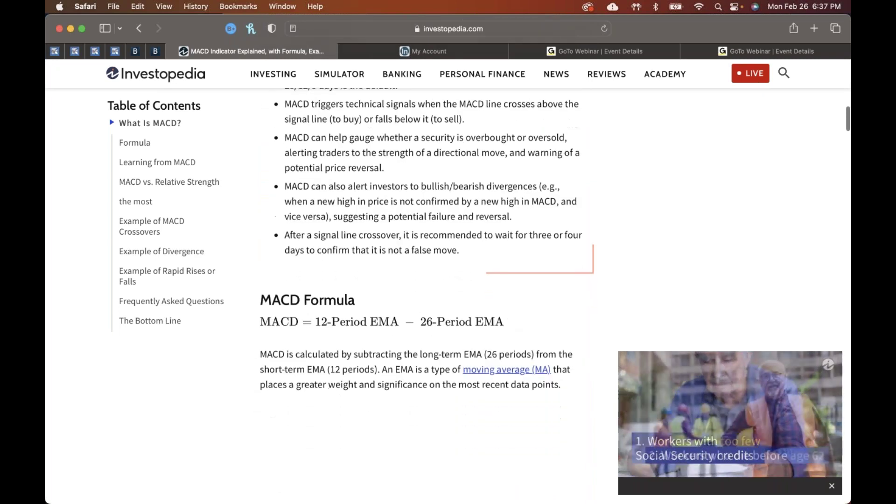
- Return to the "What Is Moving Average Convergence/Divergence (MACD)?" section and reread how the MACD line is calculated
scroll(411, 294, "up", 3)
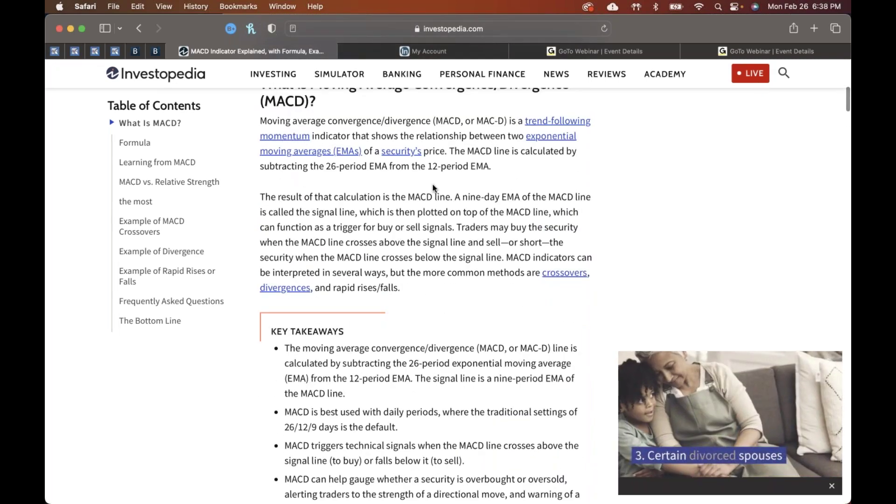
scroll(447, 264, "down", 1)
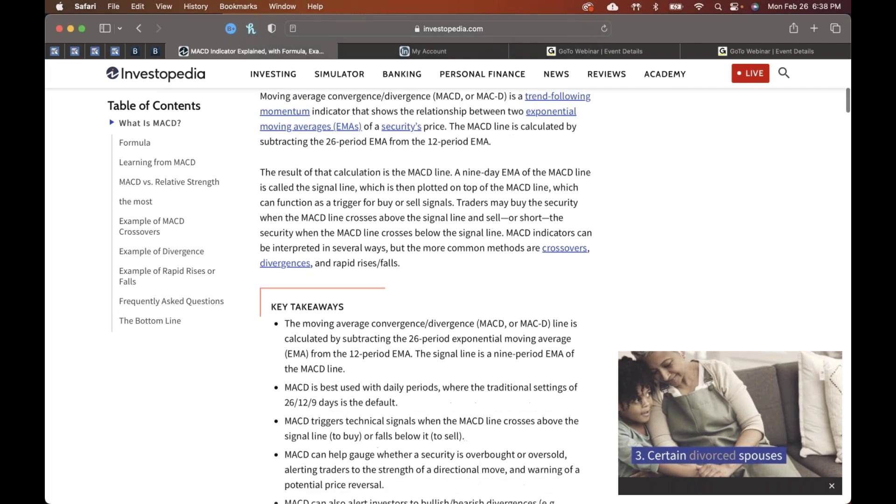
scroll(426, 294, "up", 5)
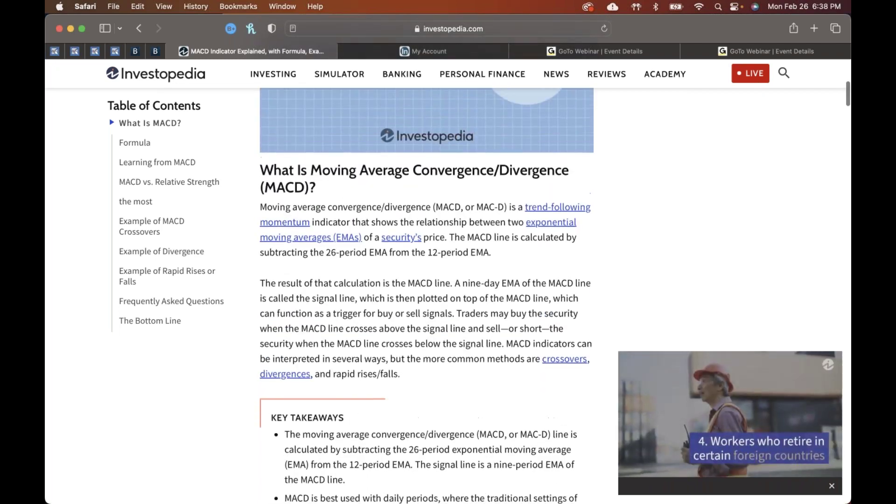
scroll(426, 294, "up", 7)
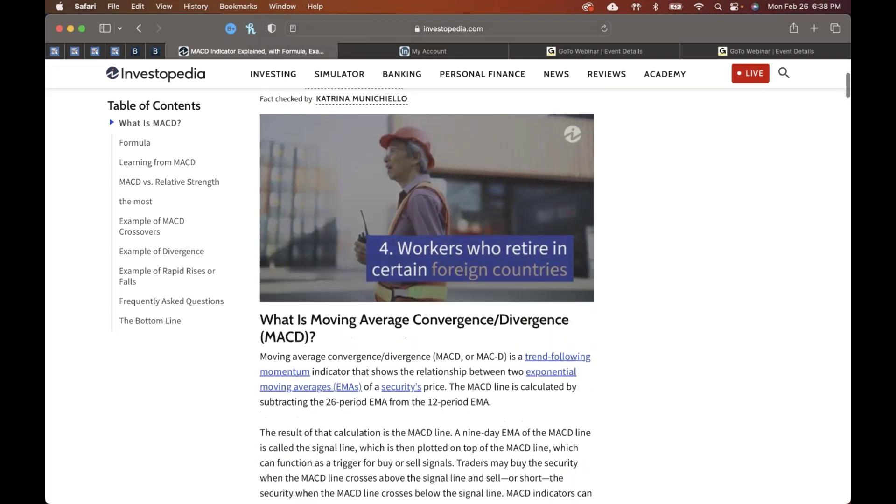
scroll(369, 368, "down", 3)
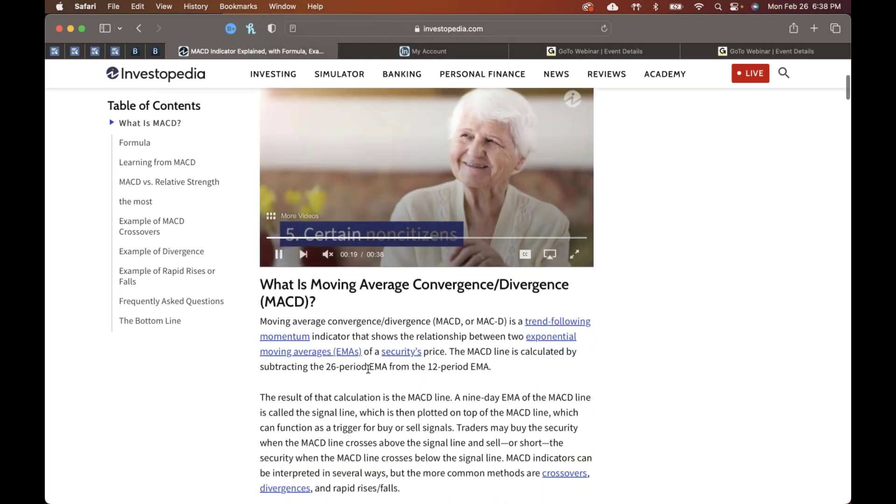
scroll(368, 369, "down", 10)
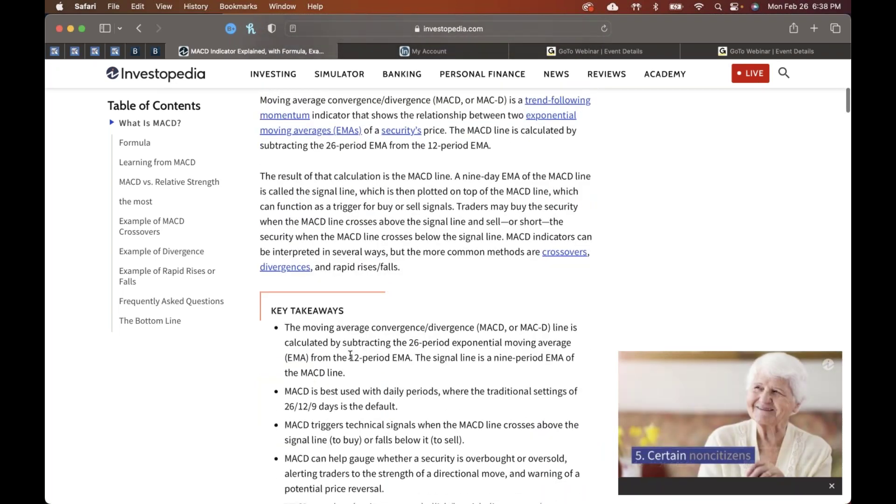
- Review the Key Takeaways on MACD's default period settings and its buy and sell signals
scroll(350, 356, "down", 1)
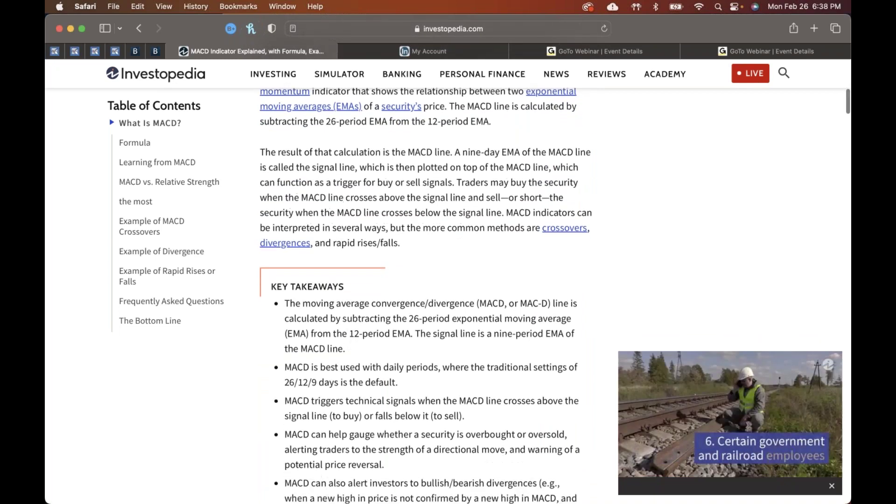
scroll(561, 196, "down", 1)
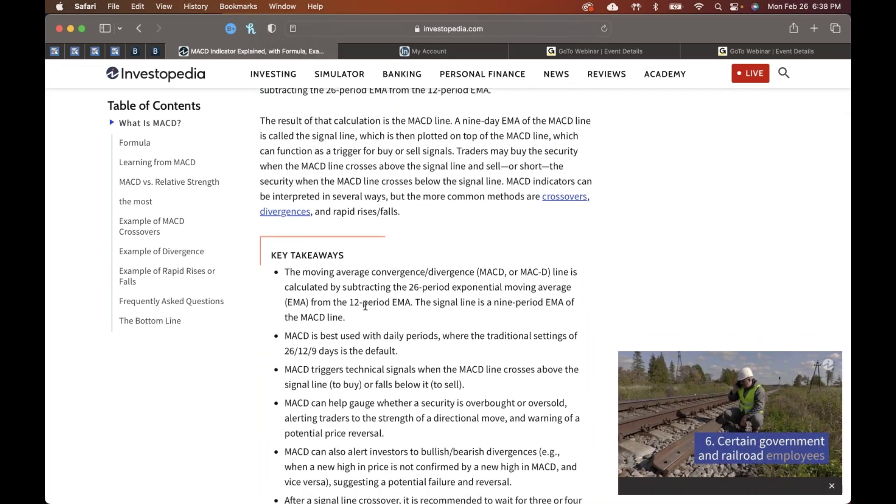
scroll(365, 306, "down", 1)
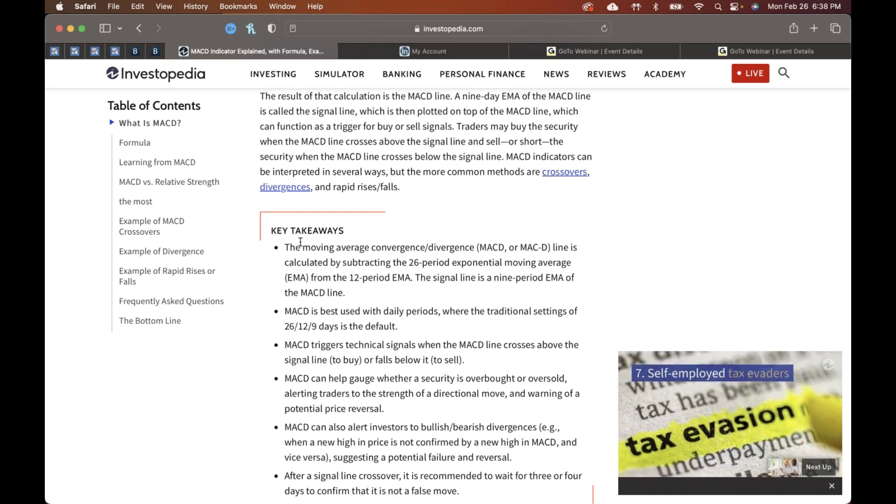
scroll(305, 283, "down", 2)
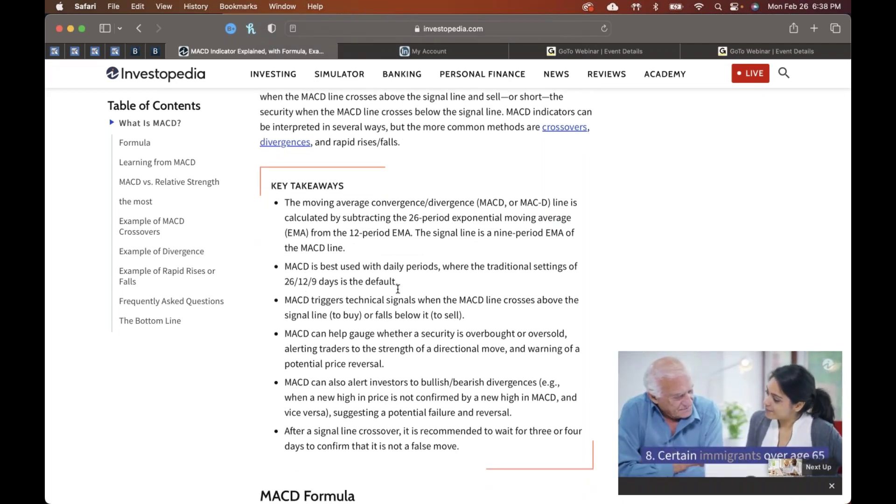
scroll(397, 288, "down", 2)
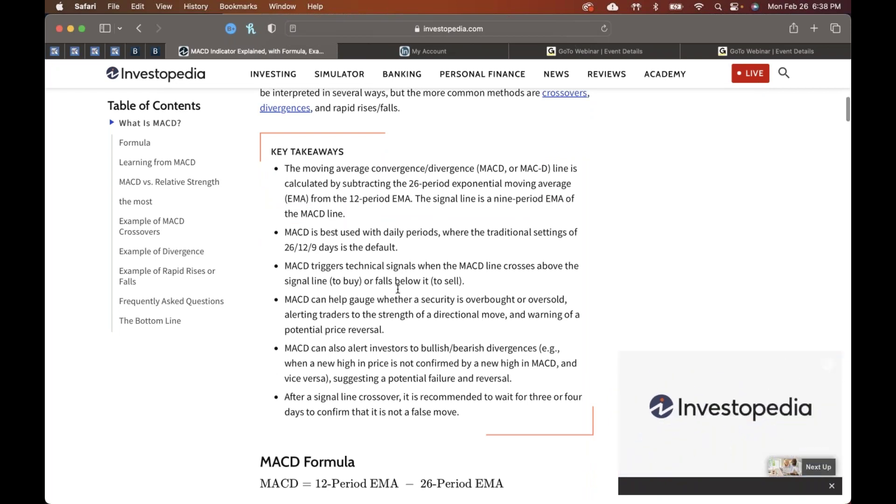
scroll(397, 288, "up", 2)
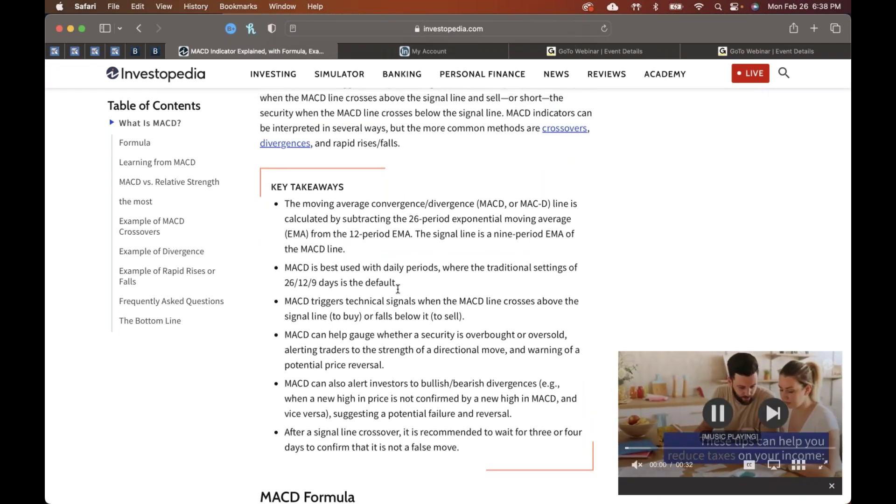
- Show the StockCharts daily MU chart with the 50- and 200-day moving averages and mark the latest MACD crossover
key("ctrl+Up")
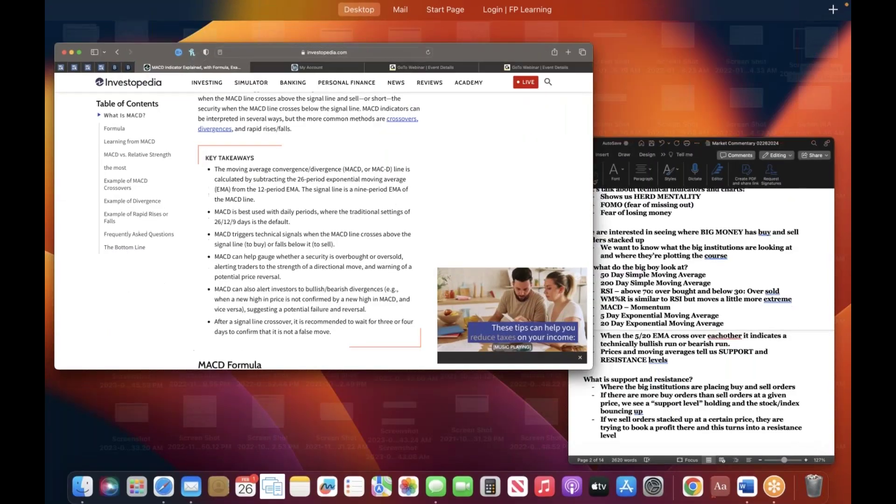
key("ctrl+Up")
left_click(76, 51)
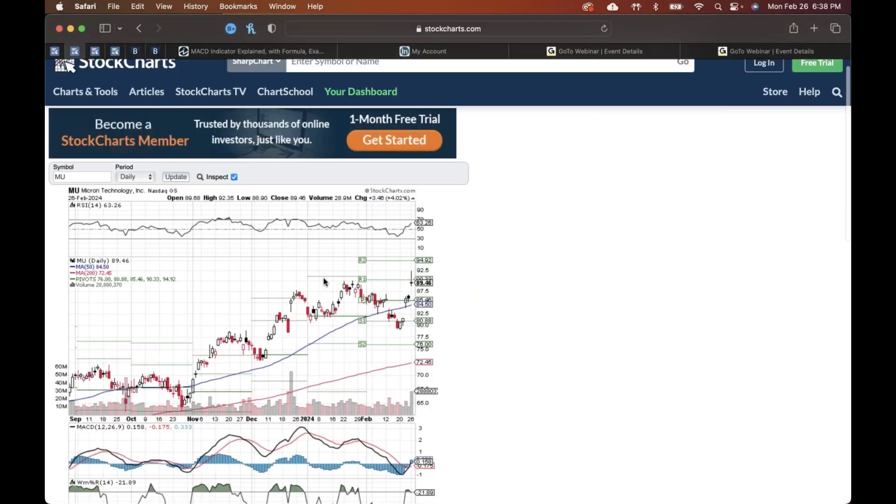
scroll(402, 420, "down", 2)
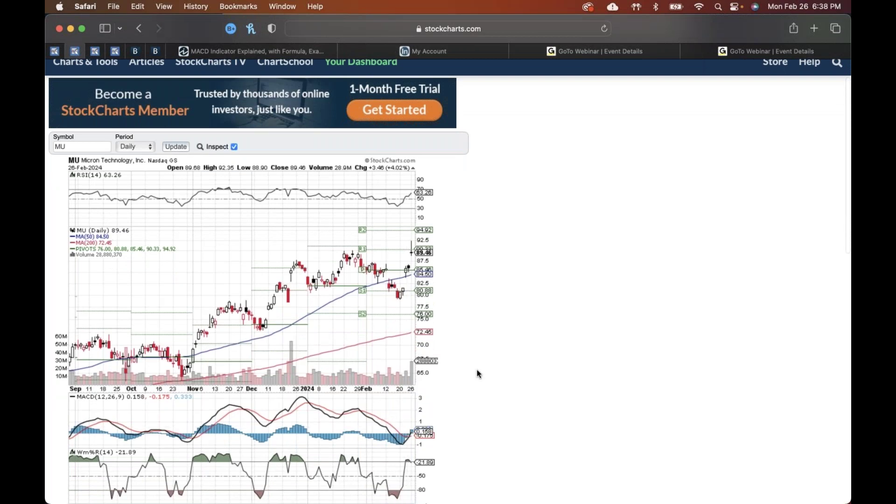
scroll(478, 373, "down", 2)
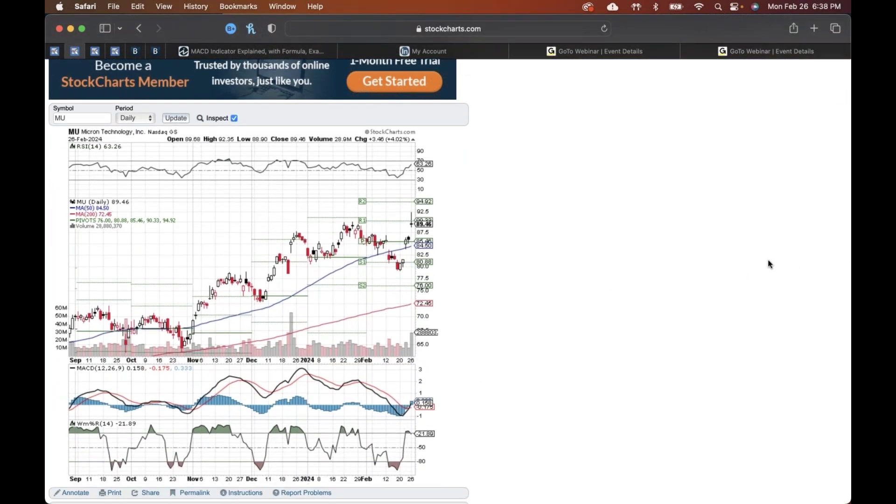
scroll(700, 214, "down", 1)
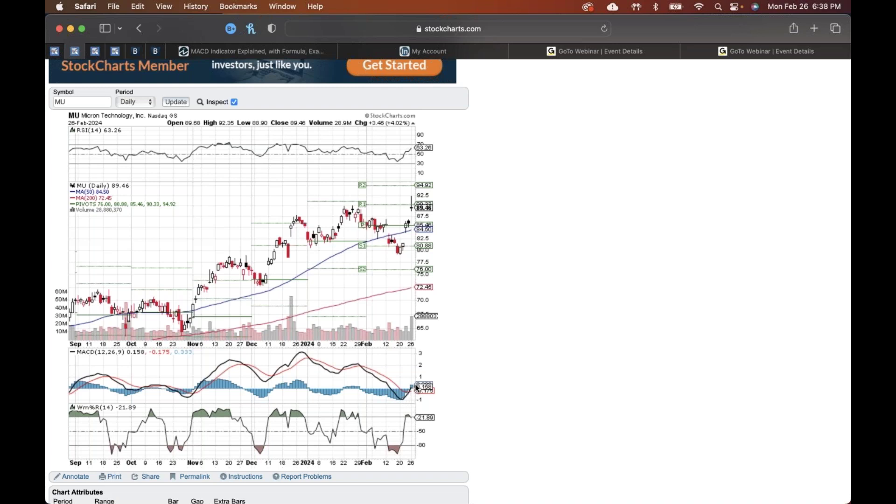
left_click_drag(414, 399, 420, 390)
- Switch to the MU chart with the 5- and 20-day EMAs and mark the latest RSI, EMA, MACD and Wm%R moves
left_click(96, 53)
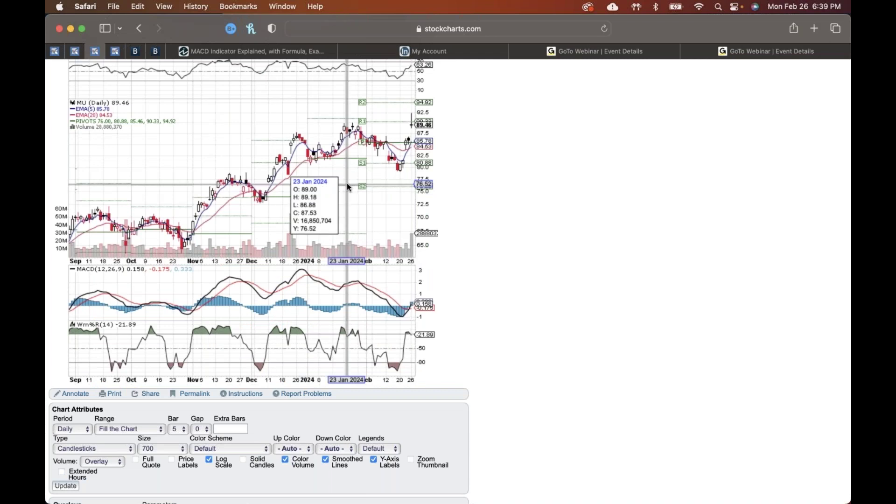
scroll(420, 175, "up", 3)
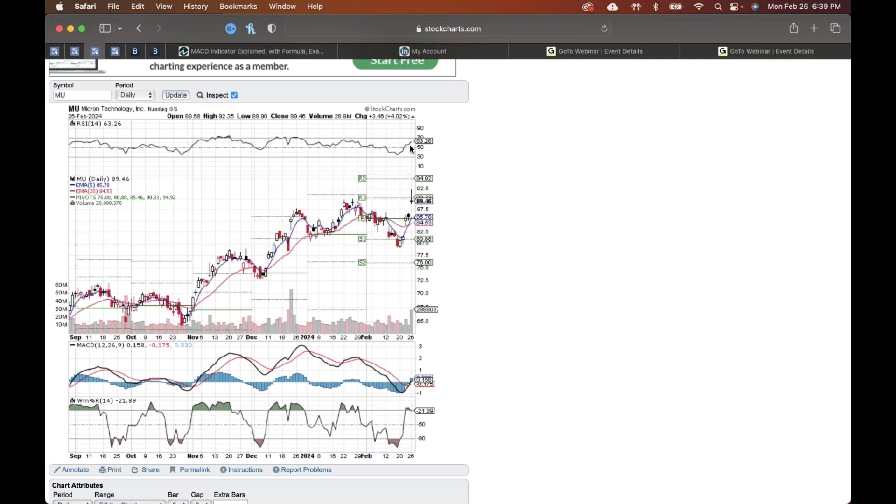
left_click_drag(412, 152, 412, 145)
mouse_move(403, 228)
left_mouse_down()
mouse_move(426, 219)
mouse_move(407, 220)
left_mouse_up()
mouse_move(412, 379)
left_mouse_down()
mouse_move(398, 383)
mouse_move(409, 393)
mouse_move(410, 367)
left_mouse_up()
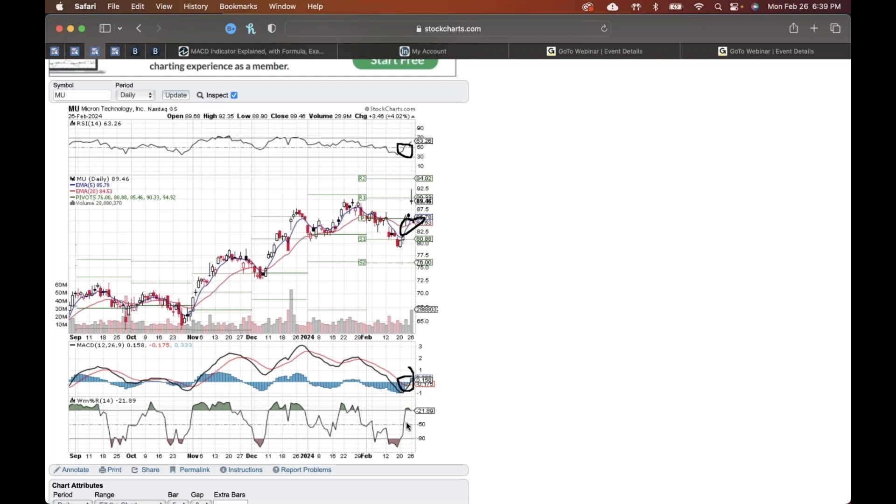
mouse_move(408, 426)
left_mouse_down()
mouse_move(396, 417)
mouse_move(402, 436)
mouse_move(407, 427)
left_mouse_up()
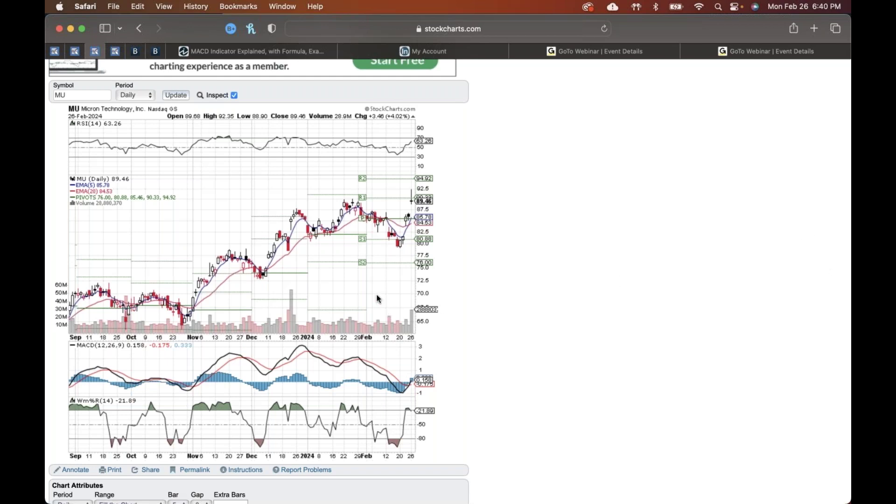
- Switch to the Market Commentary document in Word and add the heading "Trend indicators" below the support and resistance notes
key("ctrl+Up")
left_click(569, 448)
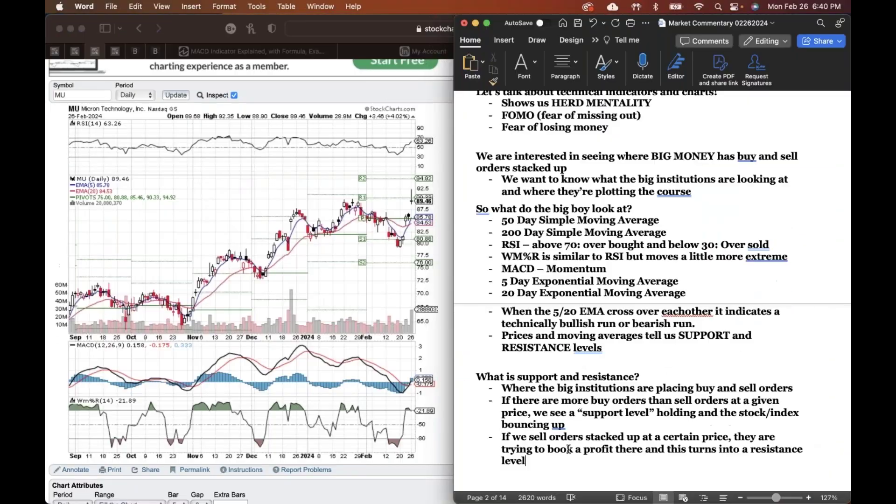
scroll(569, 448, "down", 3)
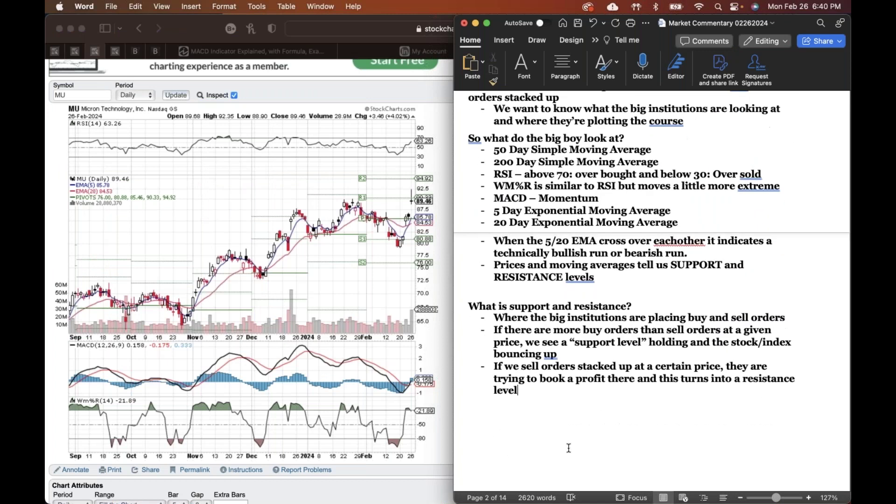
key("Return")
key("Return")
type("Trend")
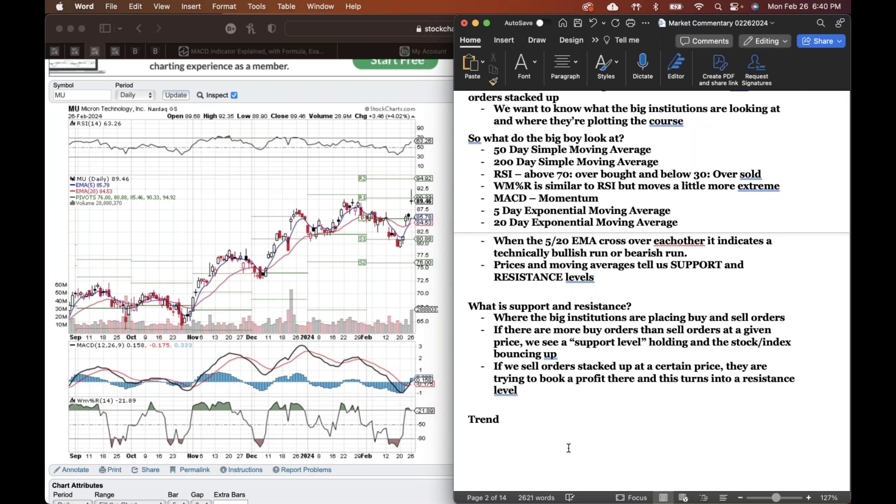
type(" indicators ")
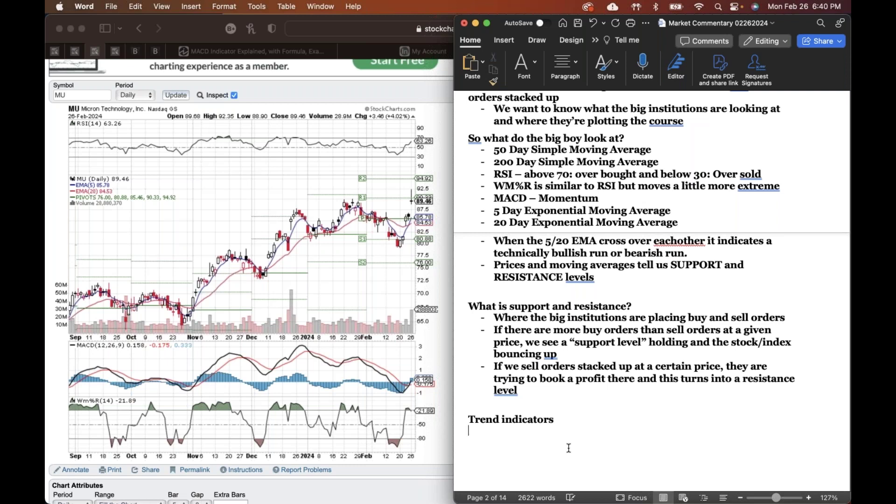
- Under "Trend indicators", add the bullet text "When we 3 crossovers on RSI 50(midpoint), 5 and 20 EMA, and the MACD EMA's crossing over,"
type("- Whc")
key("BackSpace")
type("en")
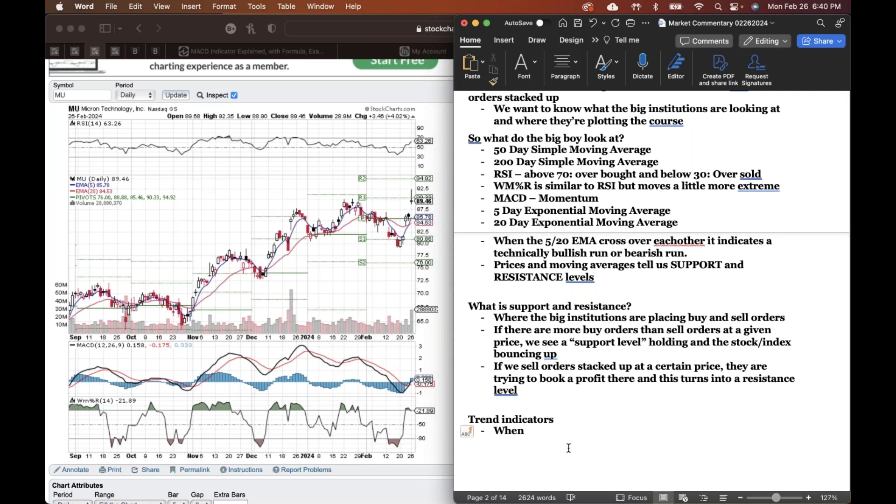
scroll(569, 448, "down", 1)
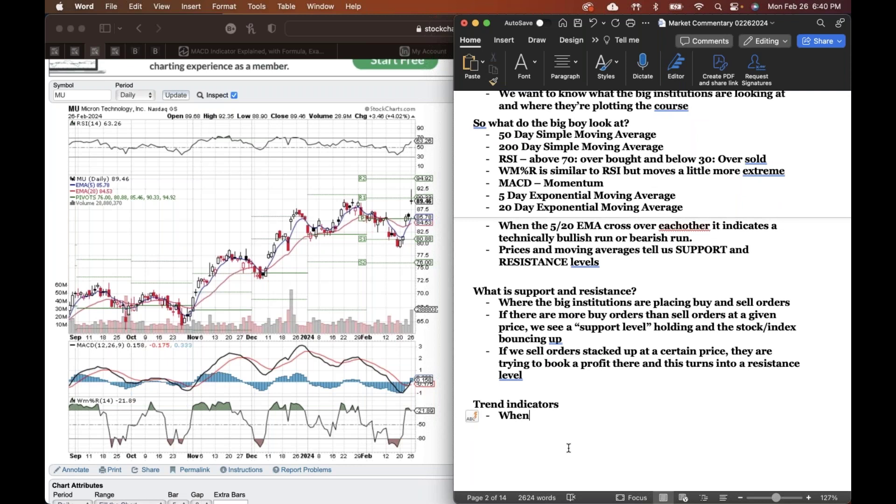
type("we 3 crossovers")
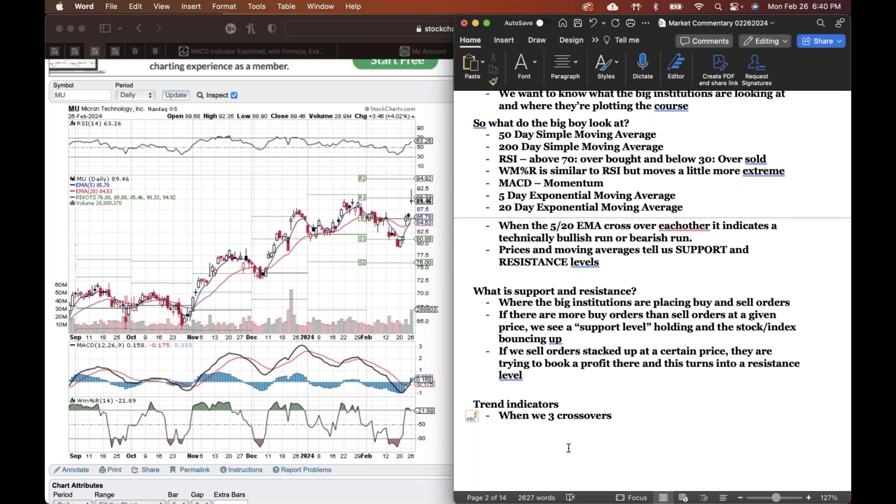
type(" on RSI 50(midpoi")
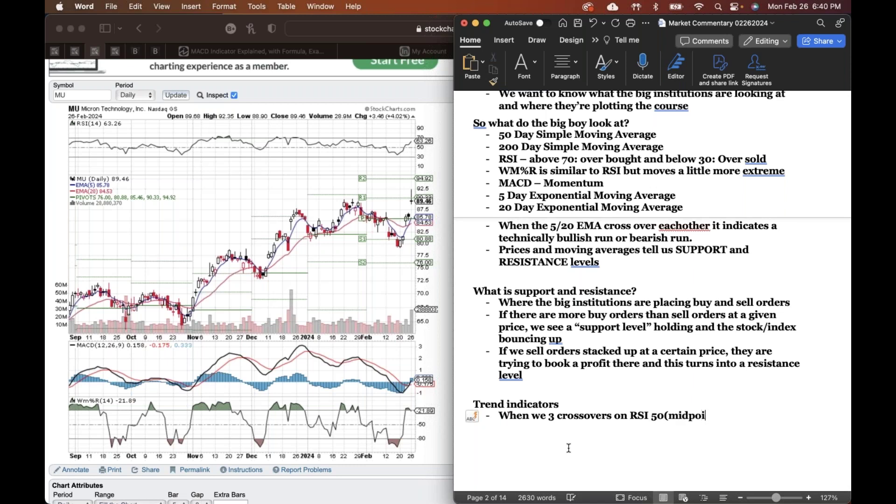
type("nt), 5 and 20")
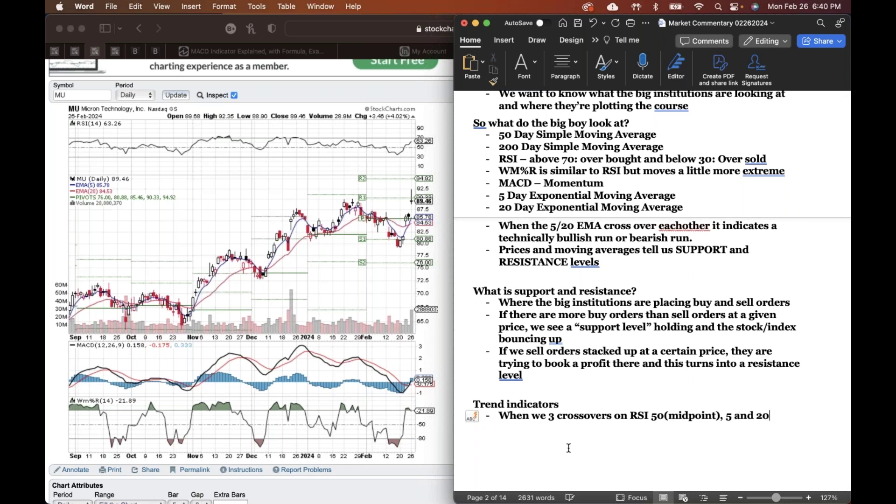
type(" EMA, and")
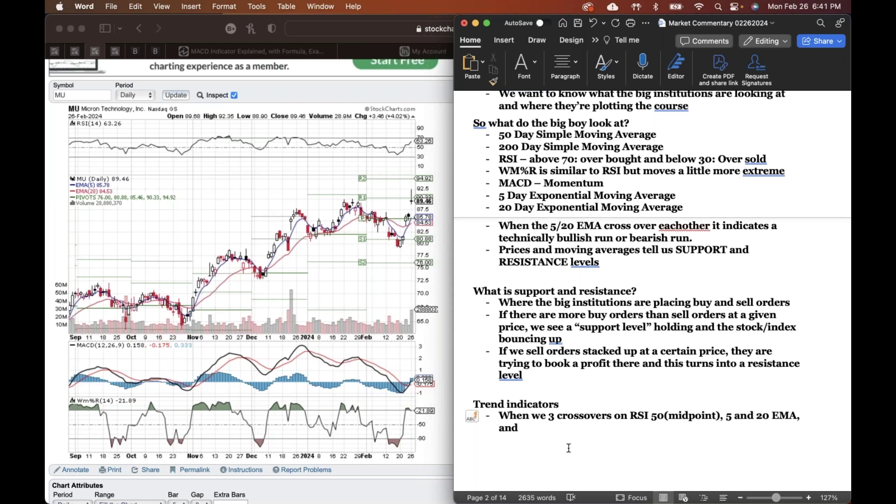
type("the MAC")
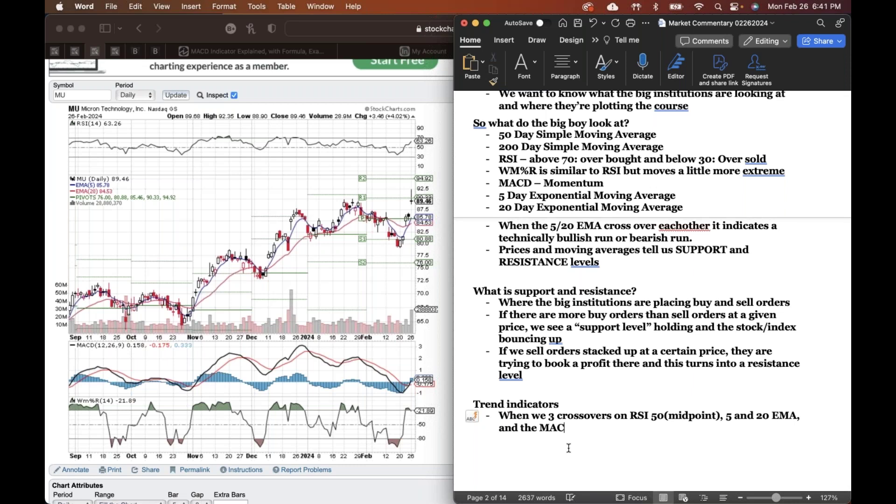
type("D EMA")
type("'s crossin")
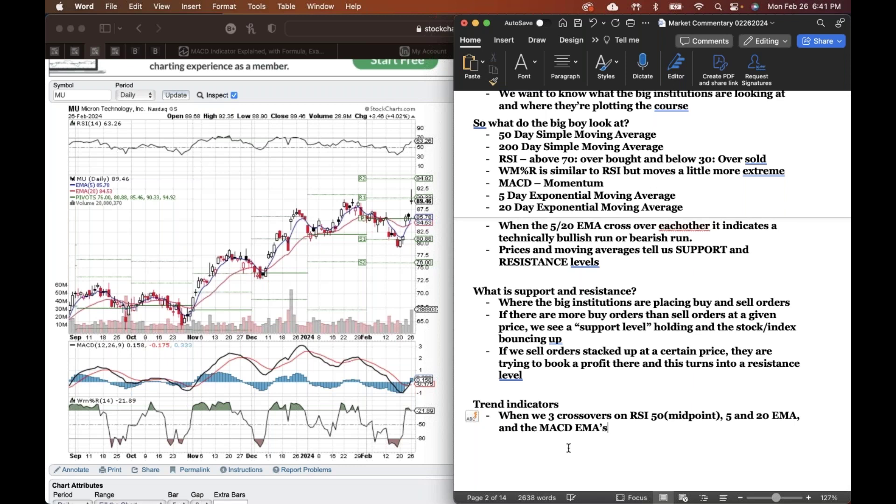
type("g over, ")
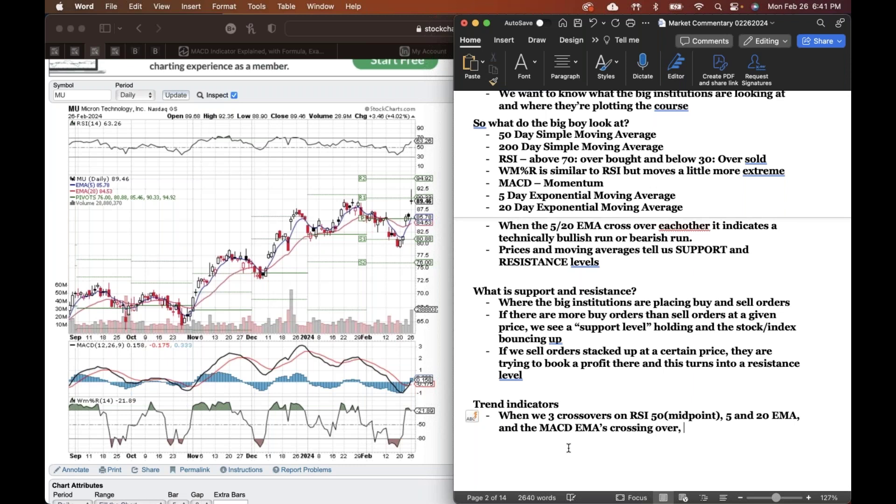
- Complete the crossover bullet with "this tells us what the trend is (bullish or bearish)"
type("this tells us")
type("what")
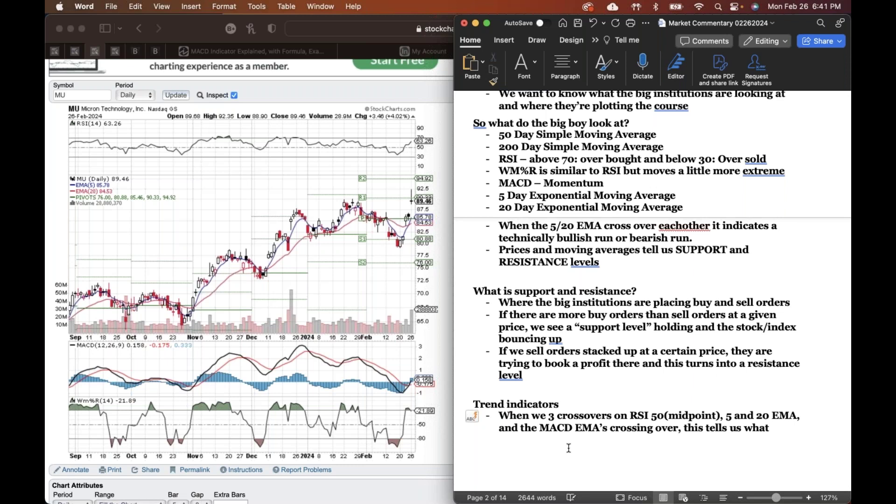
type(" the trend is (")
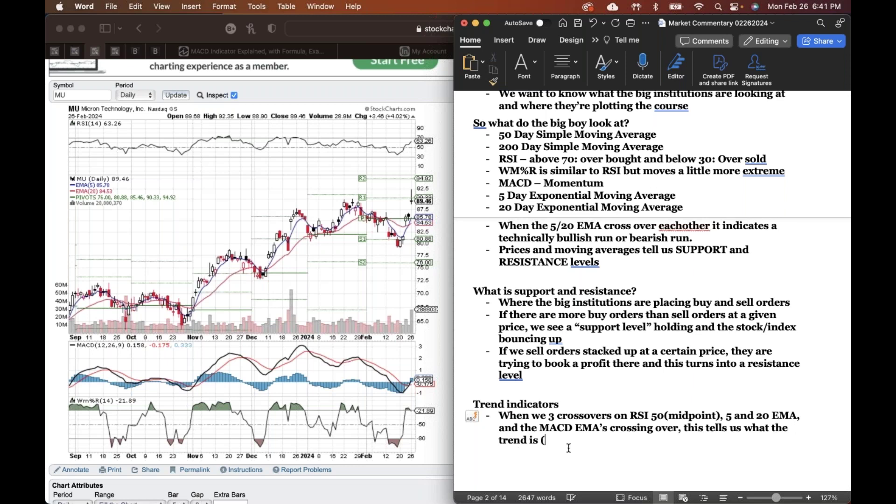
type("bullish or bearish)")
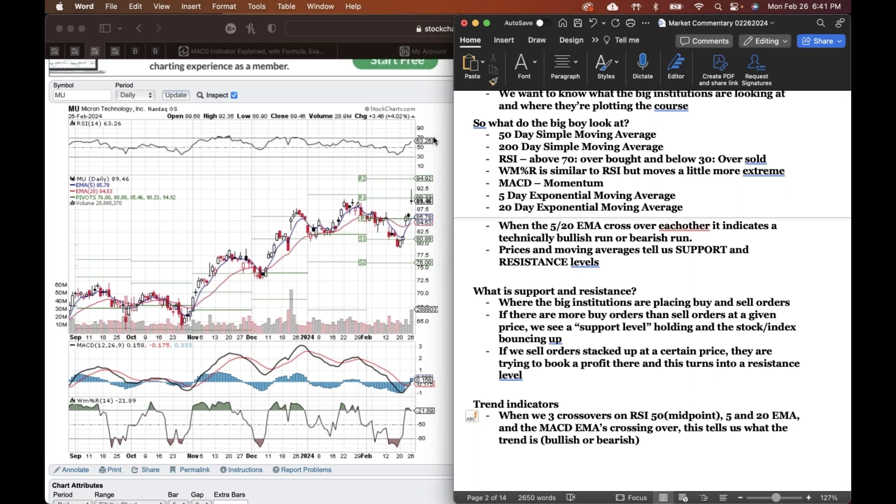
- Start a second trend indicator bullet reading "Every bogus “education” or trading signals” sales garbage, what they are likely doing is just"
key("Return")
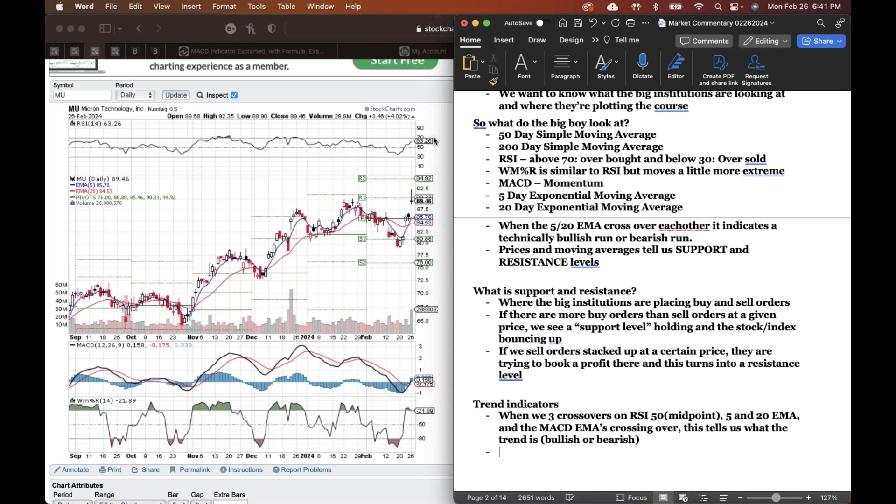
type("Every bogus ")
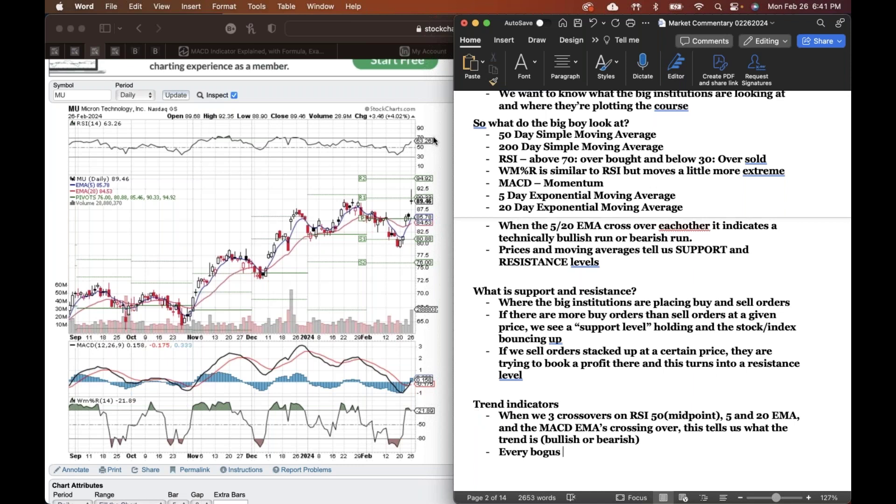
type("\"education\"")
type(" or")
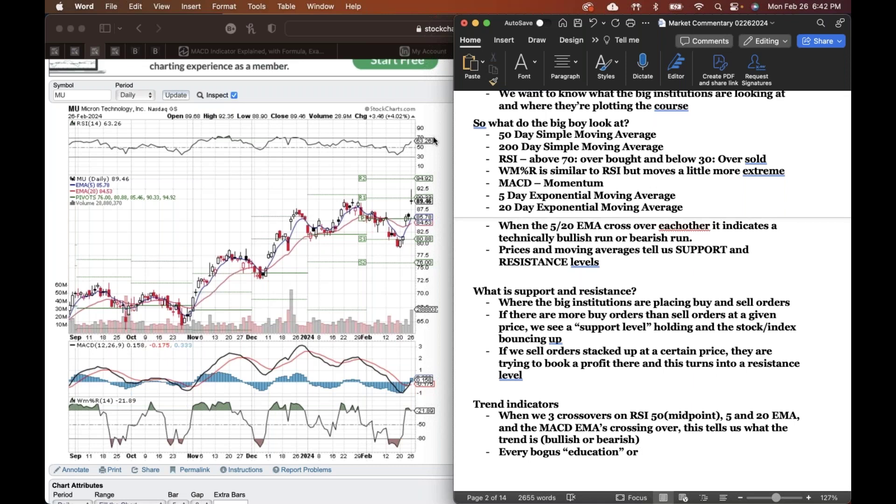
type(" trading signals")
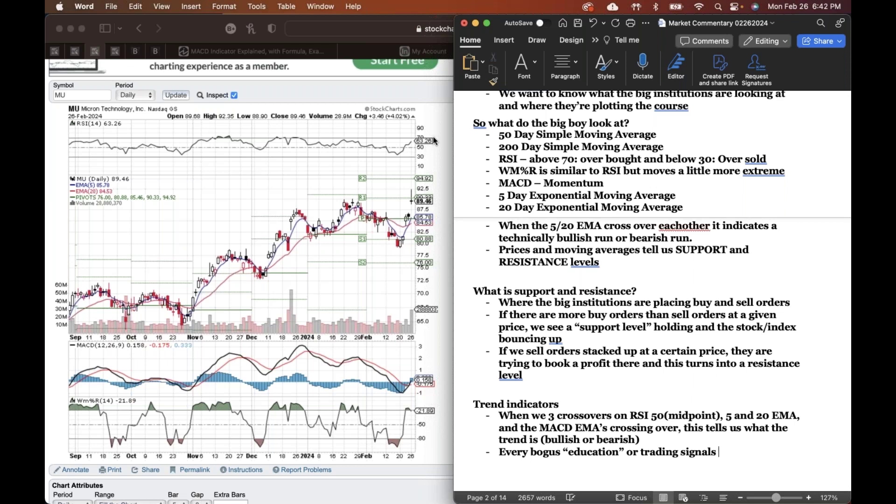
type("”")
type("sales g")
type("a")
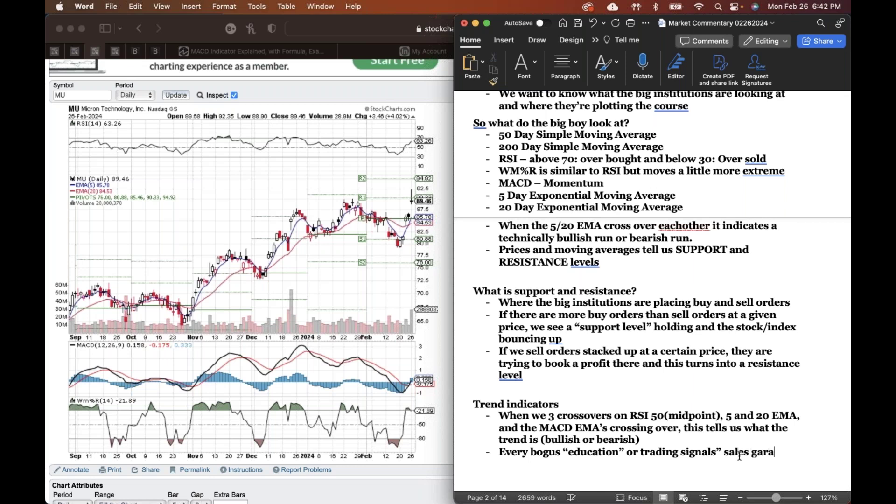
key("BackSpace")
type("bage, what they are li")
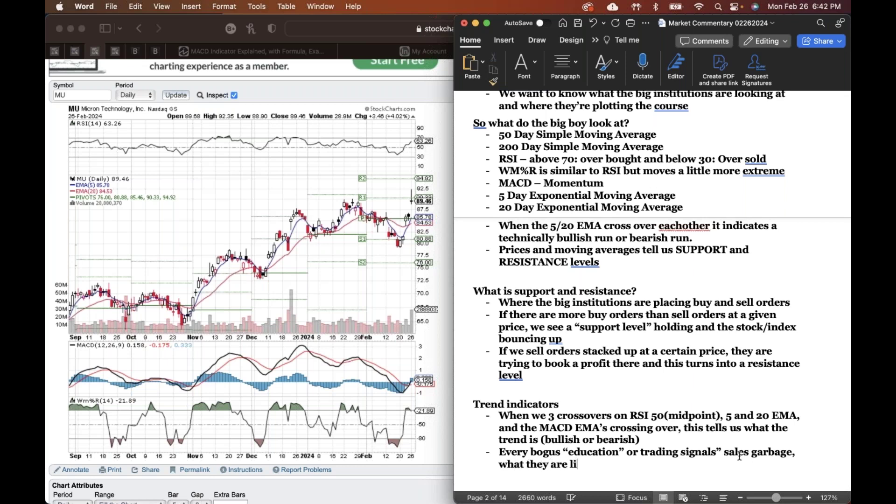
type("kely doing is just")
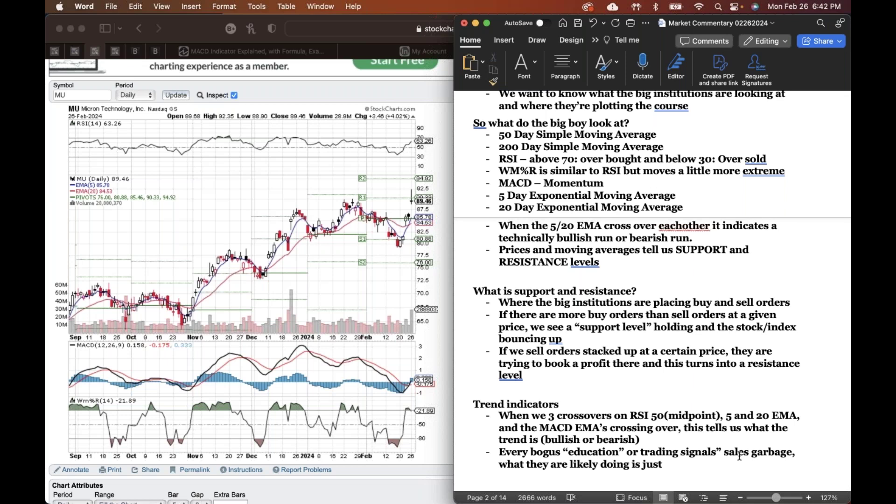
- Continue the second trend indicator bullet with "giving you stock indicators"
type(" copy")
type("ing")
key("BackSpace")
key("BackSpace")
key("BackSpace")
key("BackSpace")
key("BackSpace")
key("BackSpace")
key("BackSpace")
key("BackSpace")
type("ing you sto")
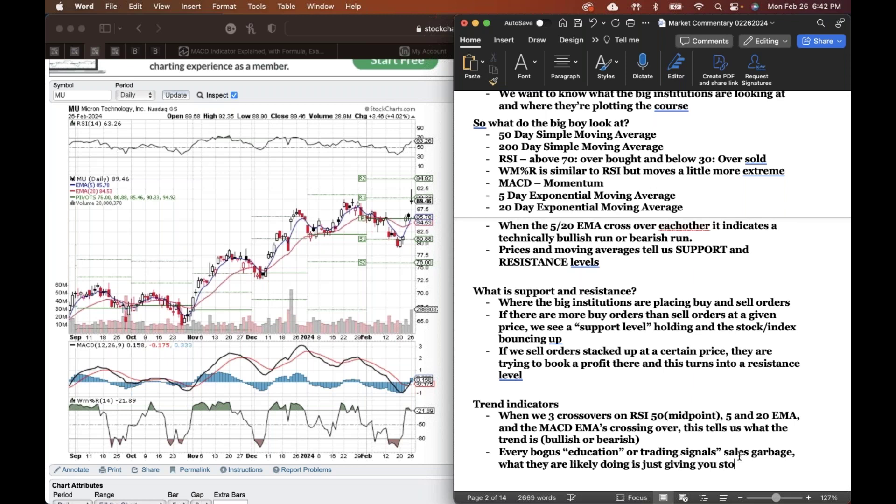
type("ck indicators")
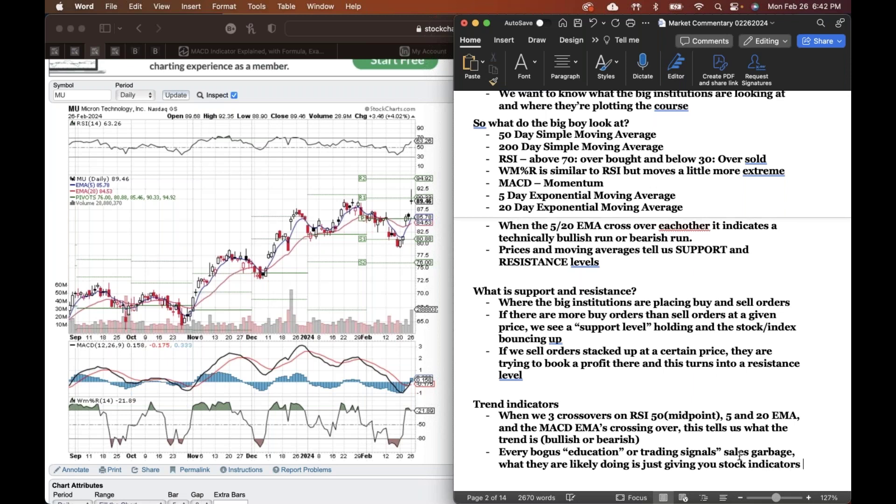
- Add the qualifier "(buy/sell)" after "stock indicators" in the second trend indicator bullet
type(" (bulish")
key("BackSpace")
key("BackSpace")
key("BackSpace")
type("lish bu")
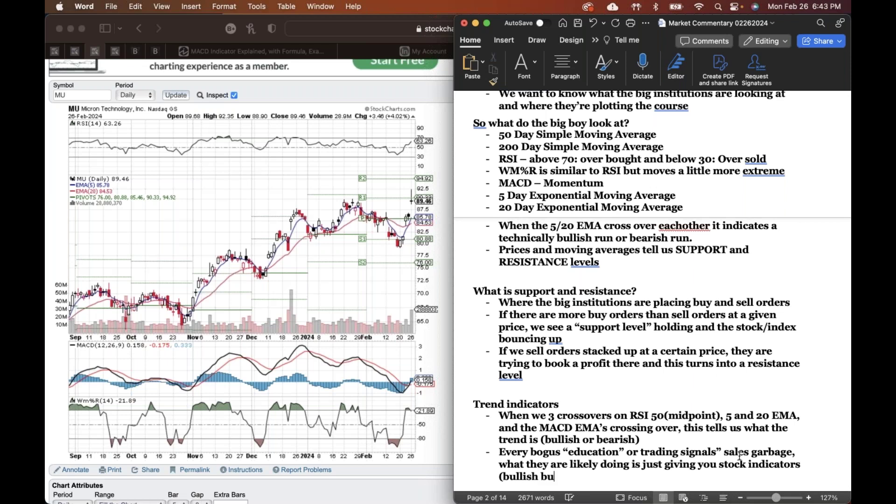
key("BackSpace")
key("BackSpace")
key("BackSpace")
key("BackSpace")
key("BackSpace")
key("BackSpace")
key("BackSpace")
key("BackSpace")
key("BackSpace")
key("BackSpace")
type("buy")
type(" sell")
key("BackSpace")
key("BackSpace")
key("BackSpace")
key("BackSpace")
key("BackSpace")
type("/sell)")
- Finish the second trend indicator bullet with "they are just using these crossovers." and start an empty bullet below it
type("they are")
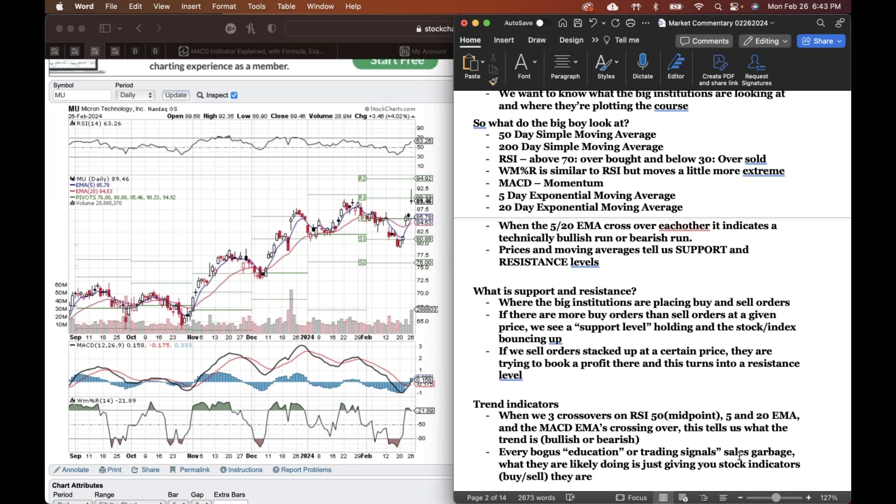
type(" just using the")
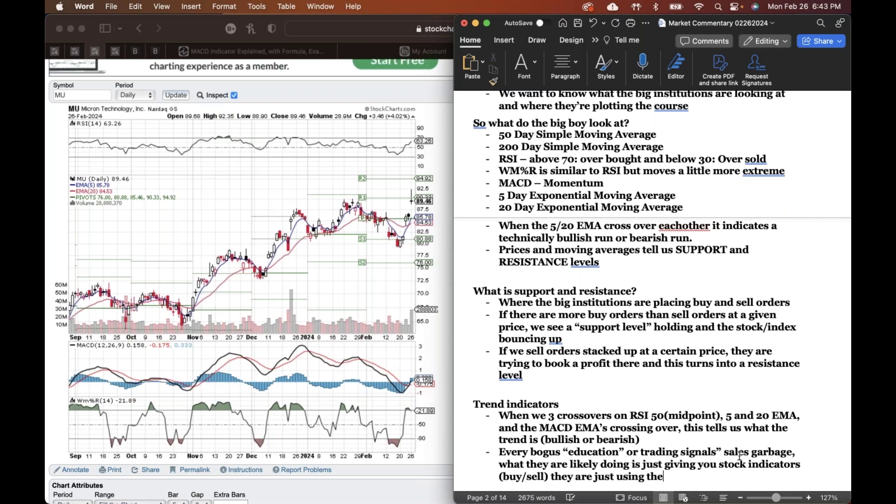
type("se crossovers.")
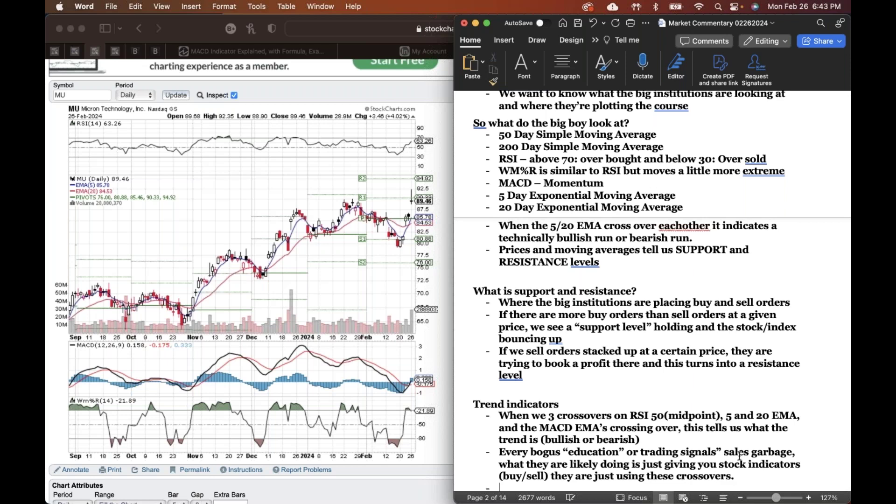
key("Return")
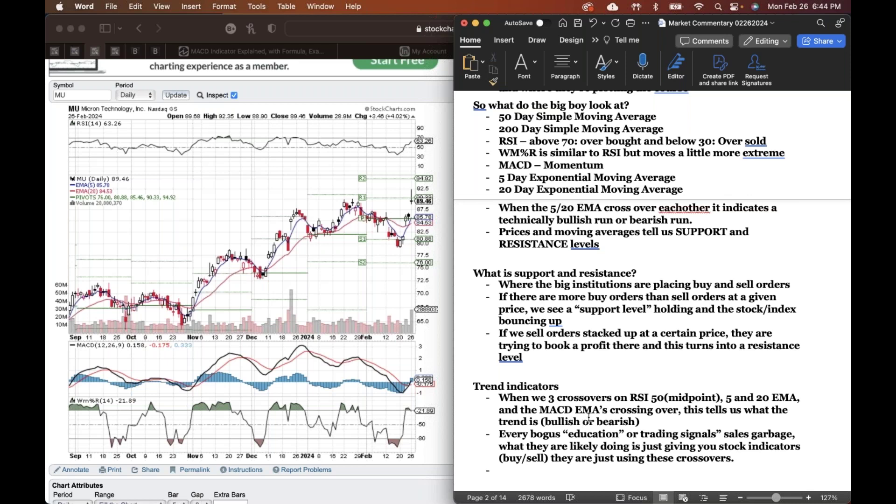
- Highlight "BIG MONEY" in the statement about stacked-up buy and sell orders, and save the document
scroll(639, 182, "up", 4)
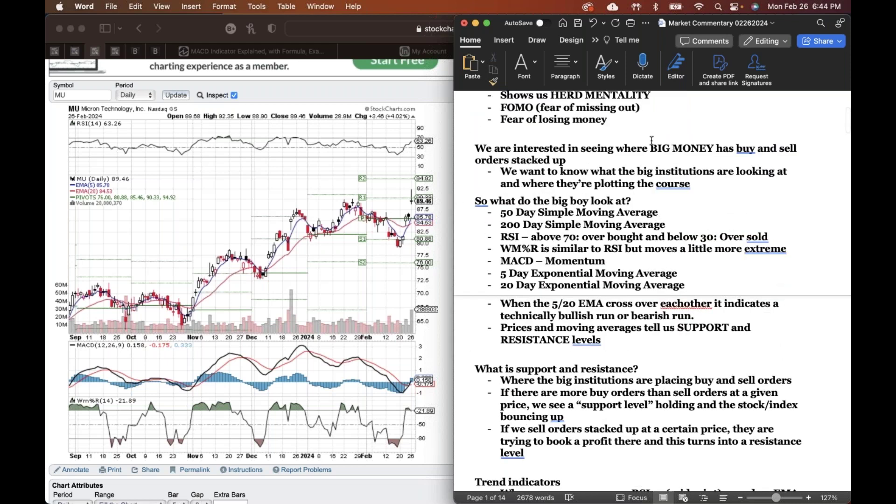
left_click_drag(687, 148, 652, 148)
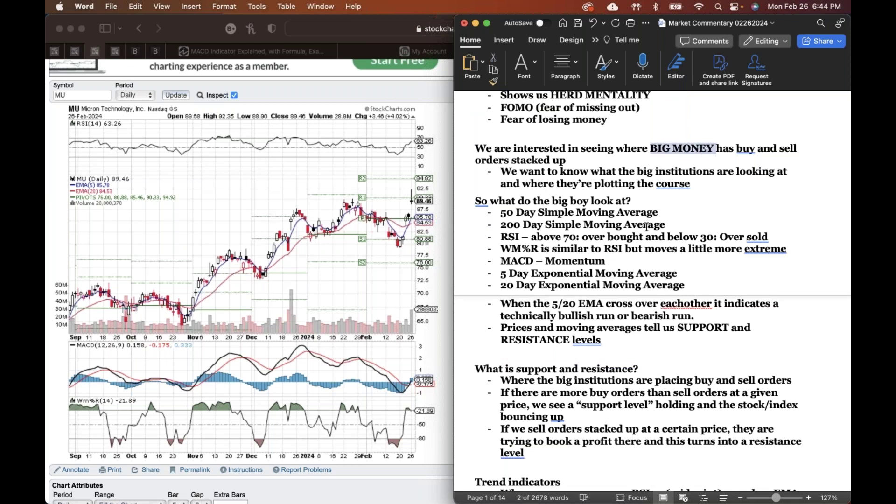
scroll(646, 227, "down", 2)
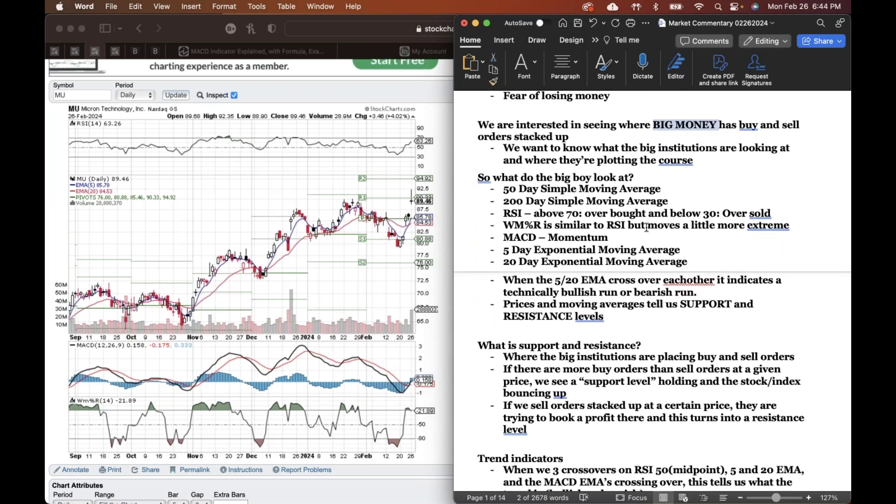
scroll(646, 227, "down", 1)
key("super+s")
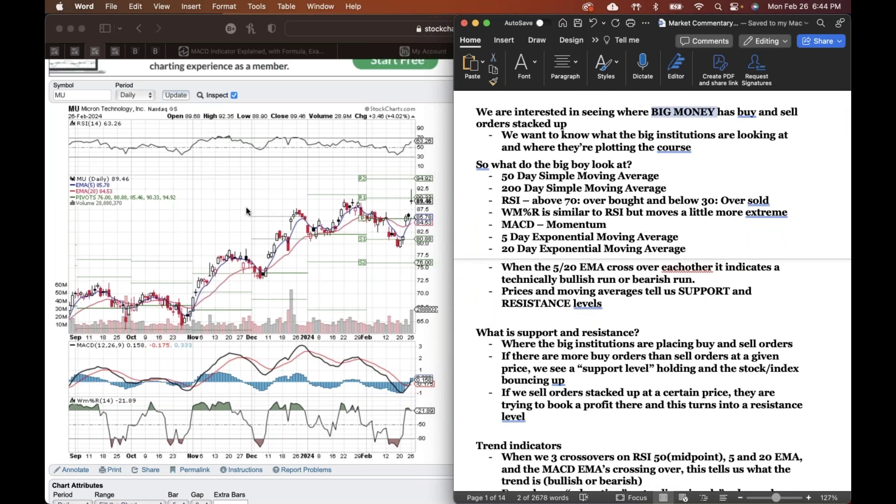
- Add the bullet "Pivot Points" below the note that prices and moving averages tell us SUPPORT and RESISTANCE levels
left_click(602, 304)
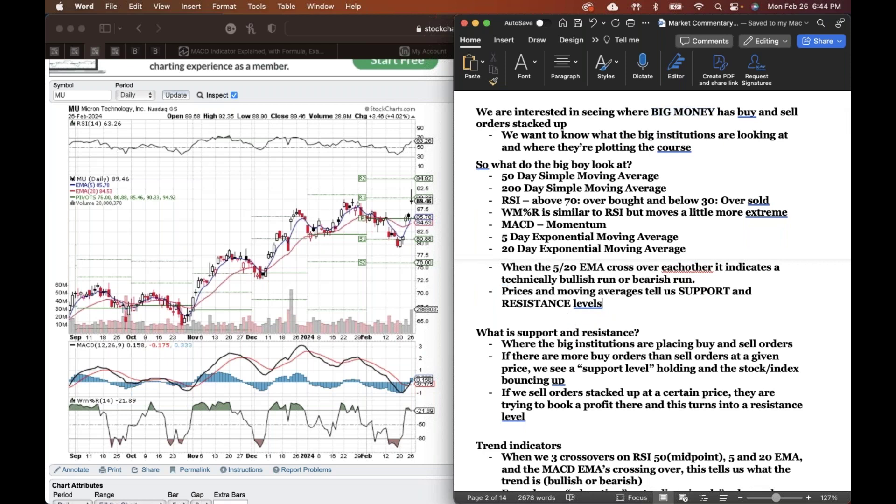
key("Return")
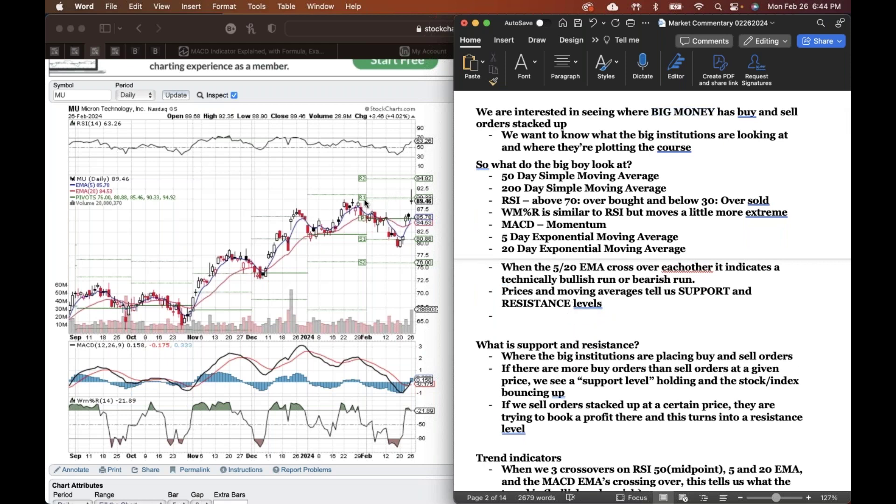
scroll(361, 282, "down", 5)
scroll(361, 282, "up", 4)
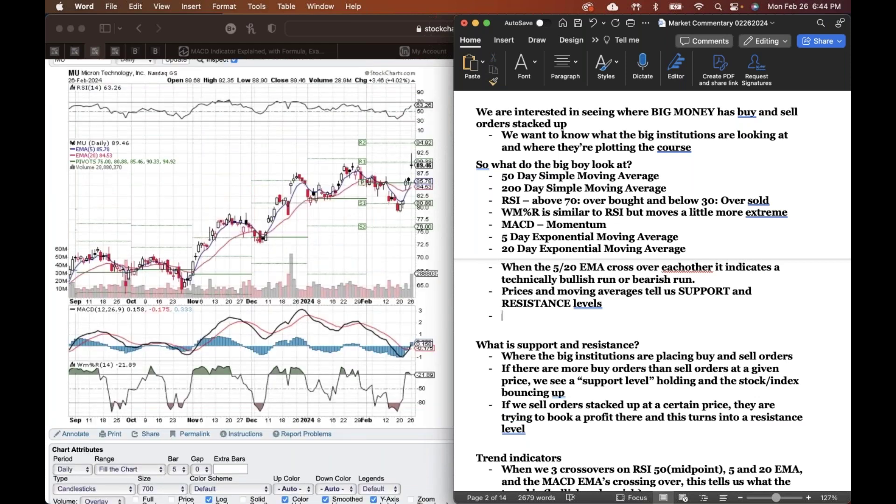
type("Pivot POints")
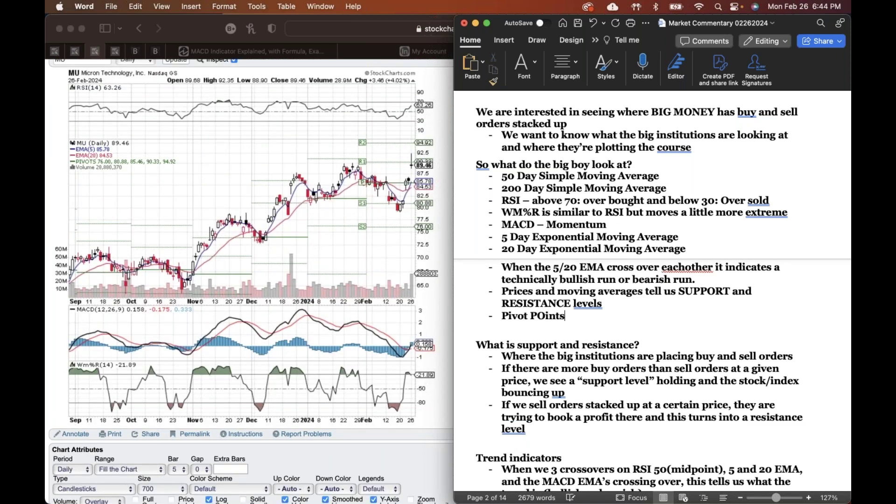
key("BackSpace")
key("BackSpace")
key("BackSpace")
key("BackSpace")
key("BackSpace")
type("oints")
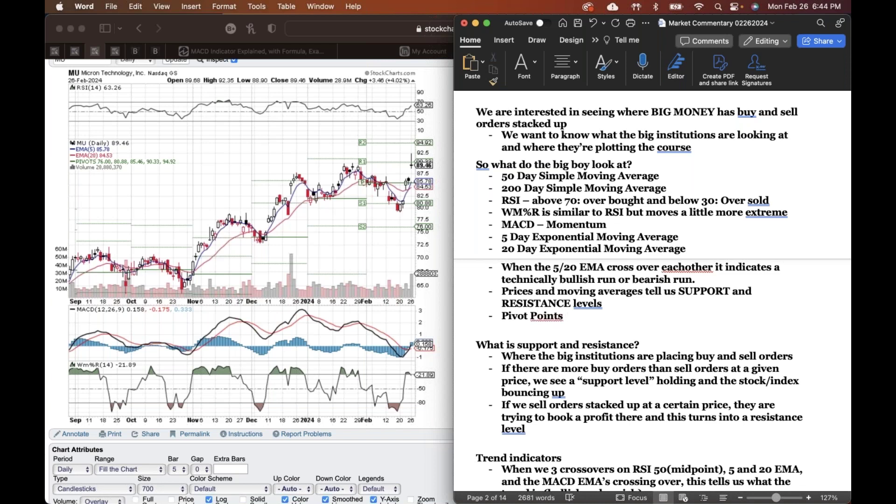
- Extend the "Pivot Points" bullet with "– green lines showing short term support and resistance levels"
type(" - ")
type("green ")
type("line")
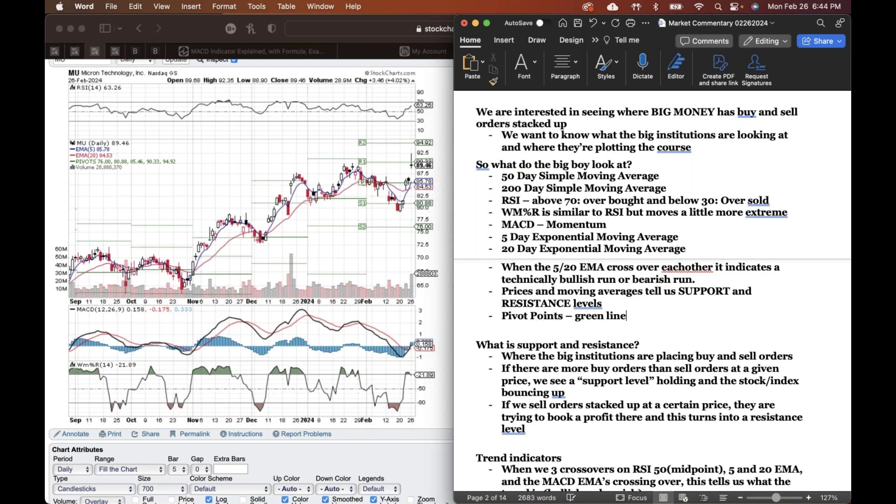
type("s showing short")
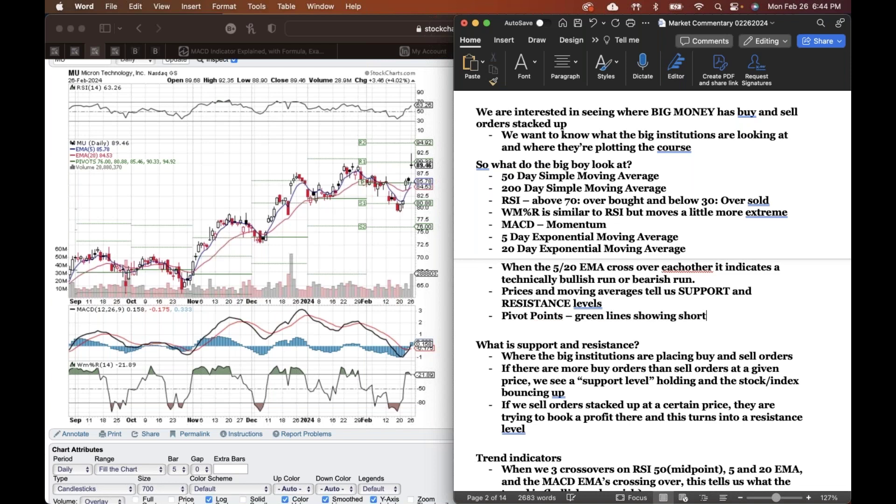
type(" term support and resis")
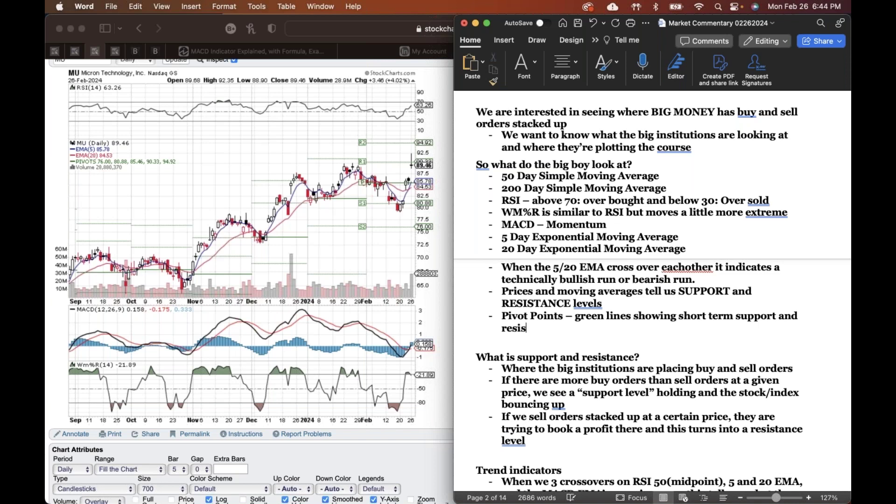
type("tance levels")
- Bring up the daily $SPX chart, draw a horizontal line along the mid-February highs, and return to the commentary document
left_click(60, 54)
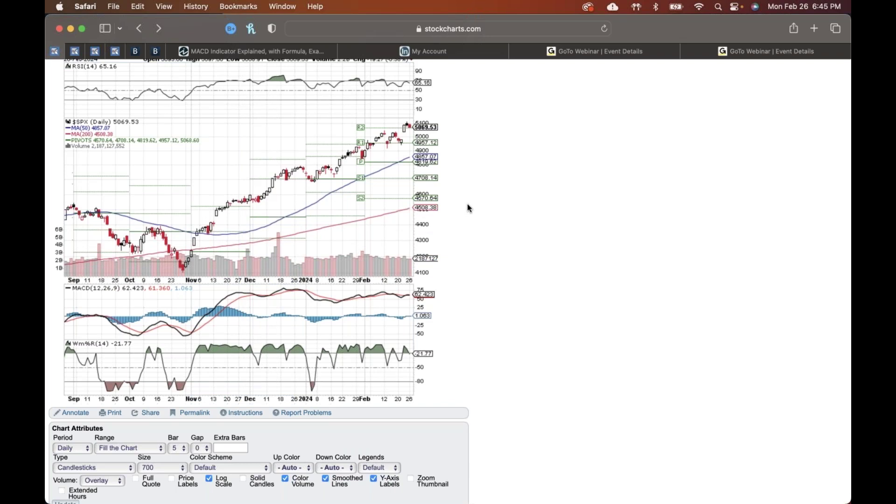
key("ctrl+Up")
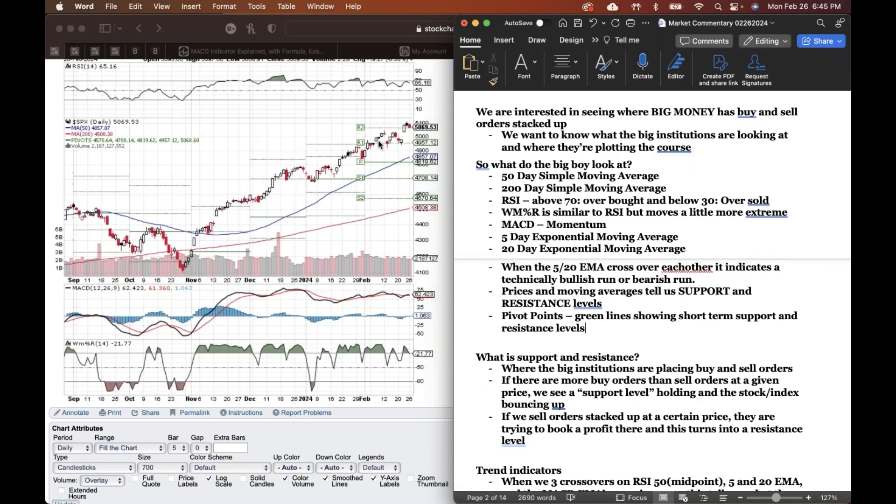
left_click(380, 144)
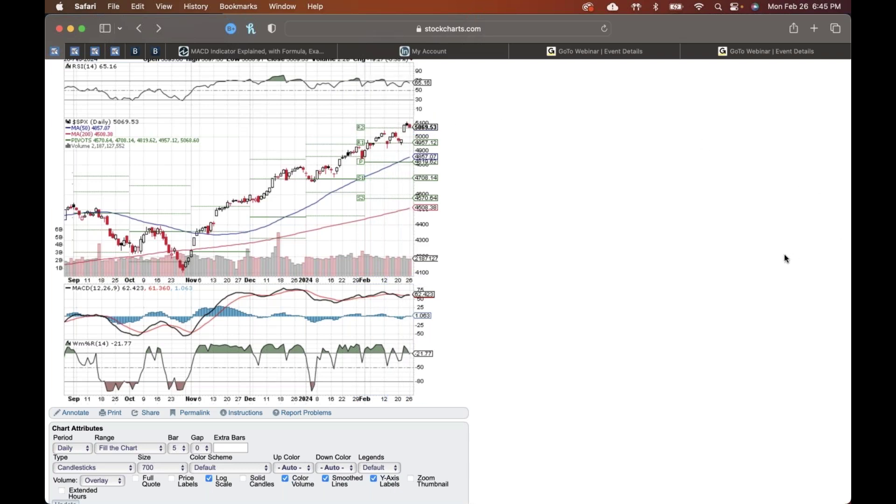
left_click_drag(369, 133, 406, 134)
key("ctrl+Up")
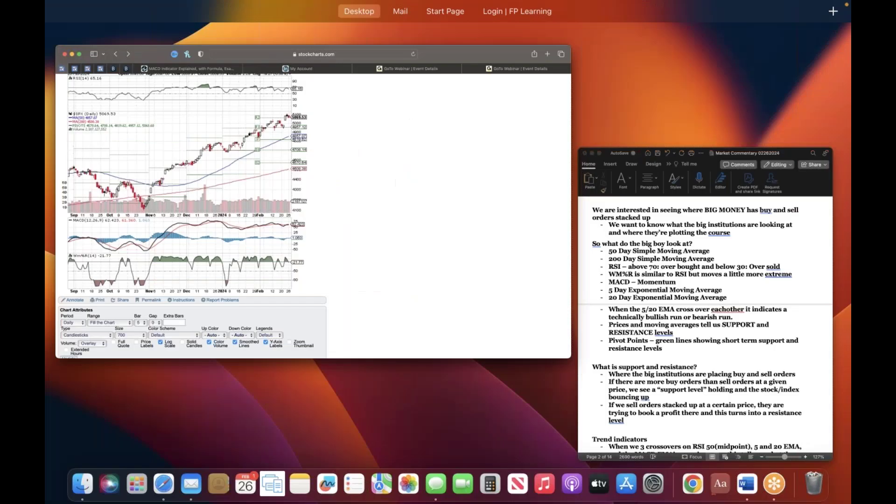
left_click(765, 247)
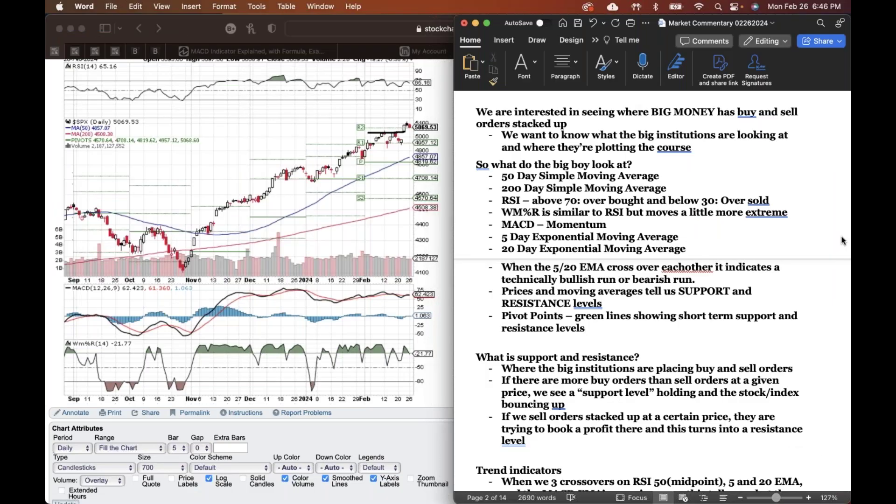
- Review the notes on trend indicators, support and resistance, and what the big institutions look at
scroll(608, 408, "down", 3)
scroll(607, 408, "down", 3)
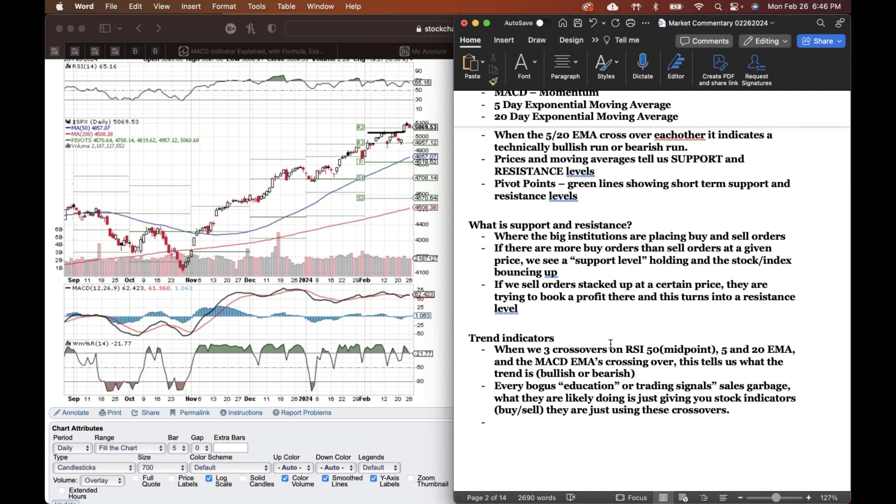
scroll(711, 359, "down", 1)
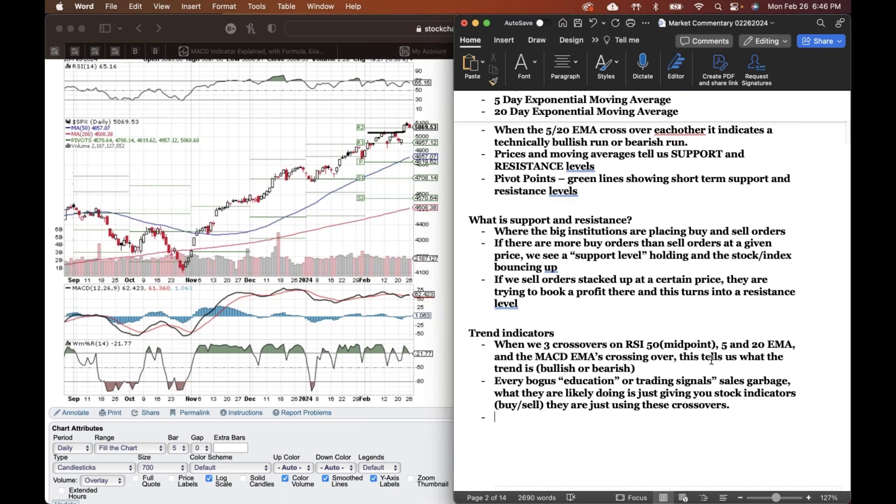
scroll(711, 360, "up", 3)
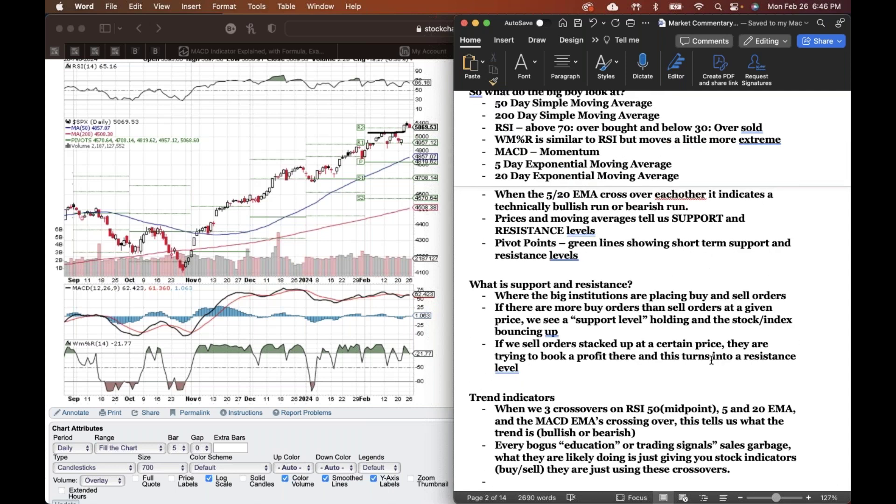
scroll(711, 360, "up", 4)
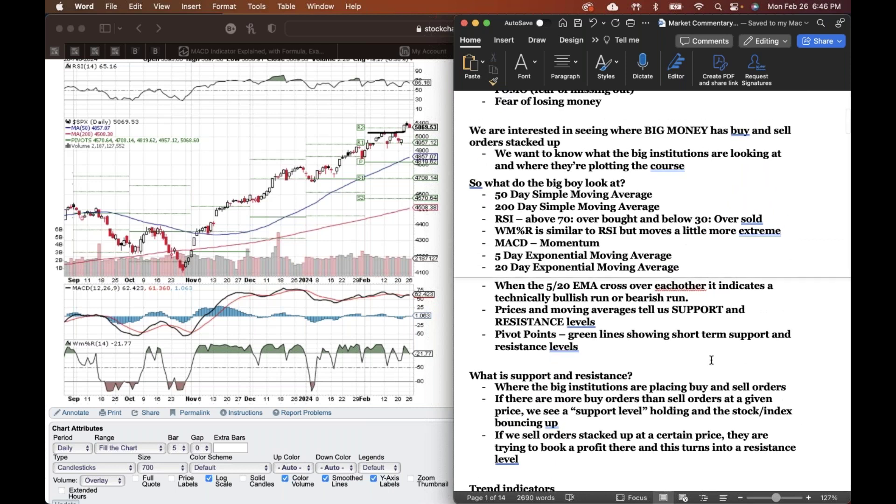
scroll(711, 360, "up", 1)
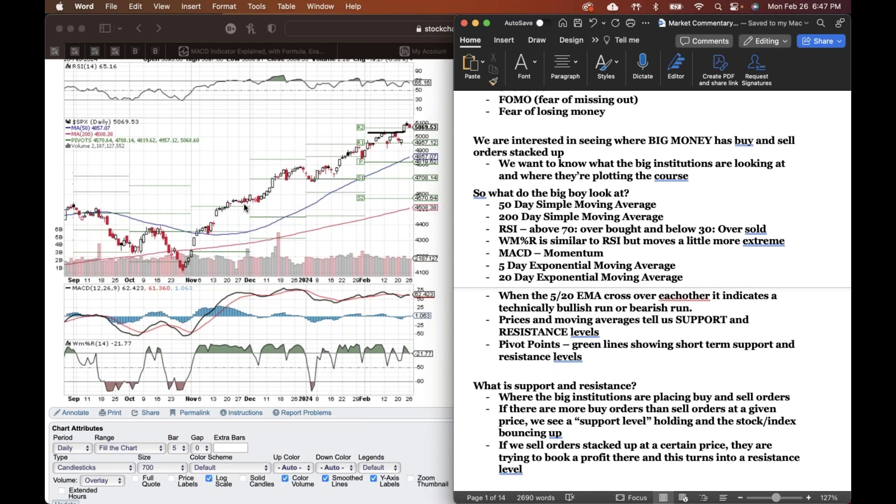
- Highlight support zones at the December, January and February lows on the $SPX chart, and draw resistance lines above the late December and mid-January highs
left_click(318, 175)
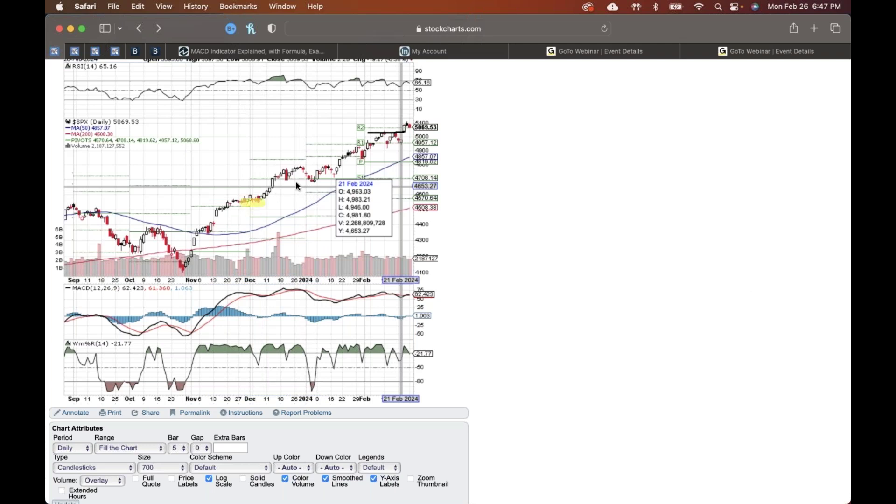
left_click_drag(302, 179, 328, 179)
left_click_drag(384, 144, 403, 145)
left_click_drag(273, 168, 304, 168)
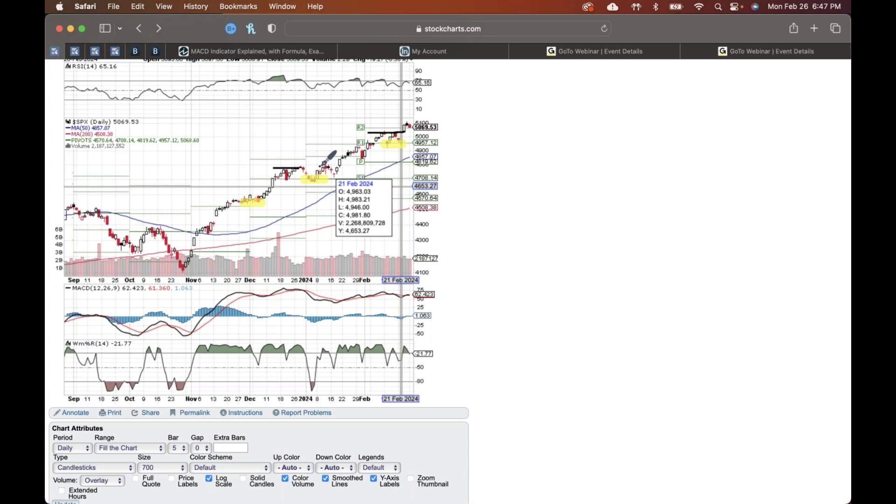
left_click_drag(320, 165, 336, 165)
left_click_drag(358, 161, 376, 160)
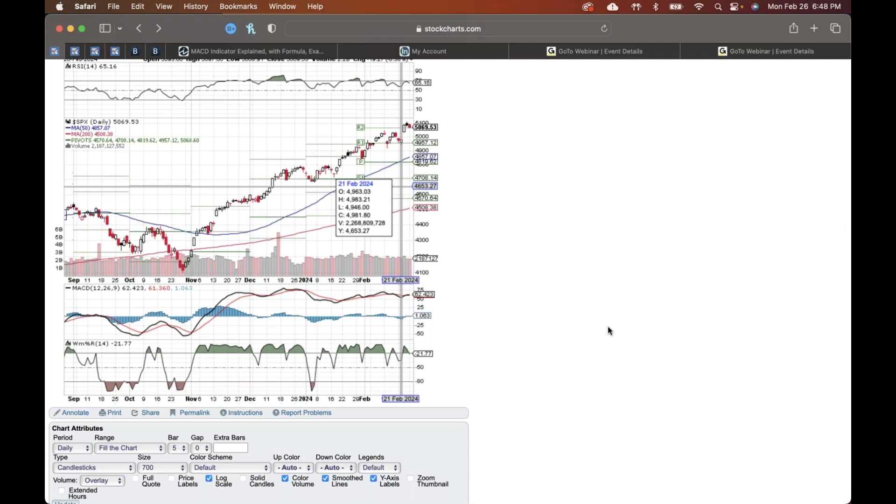
- Return to the market commentary document and review its heading and opening notes on technical indicators and charts
key("ctrl+Up")
left_click(665, 356)
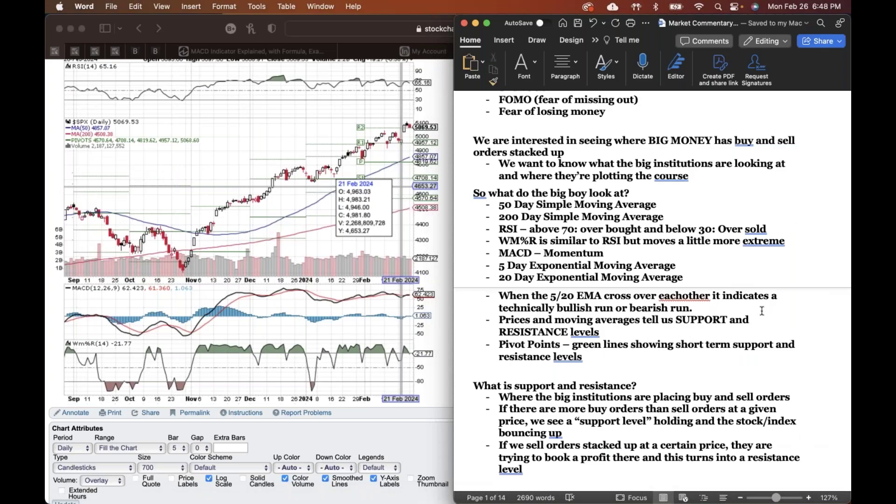
scroll(762, 311, "up", 10)
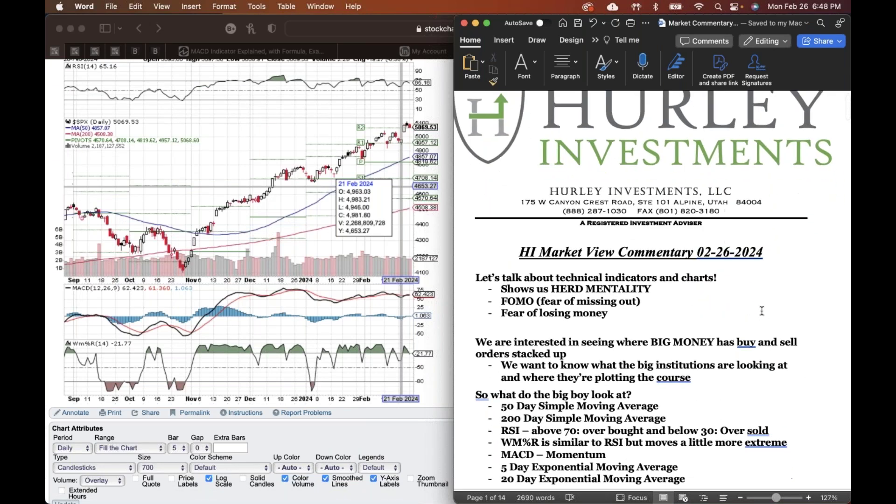
scroll(761, 310, "up", 2)
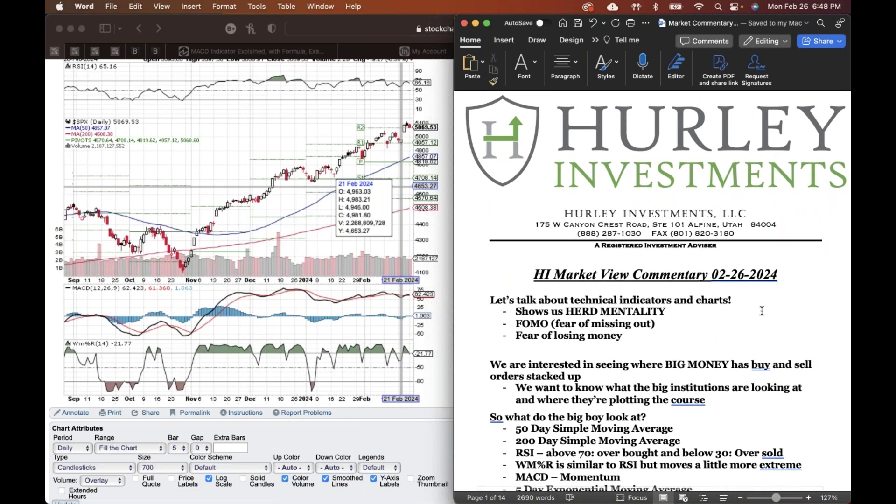
scroll(762, 311, "down", 2)
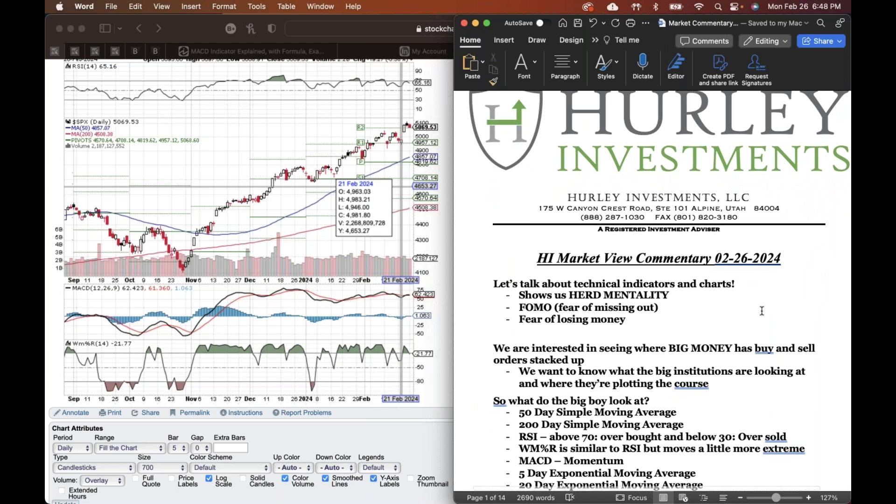
scroll(762, 311, "up", 2)
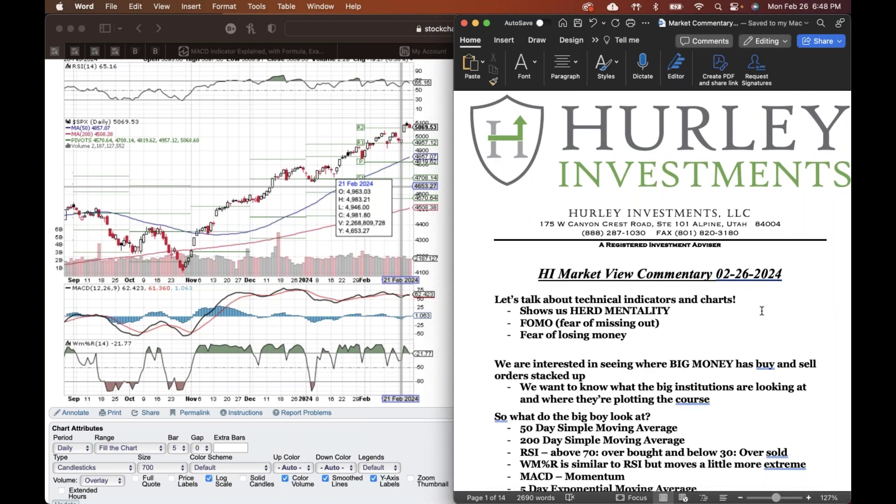
- Remove the empty bullet under the trend indicators and start a separate paragraph below with "My analogy:"
scroll(762, 311, "down", 2)
scroll(761, 311, "down", 10)
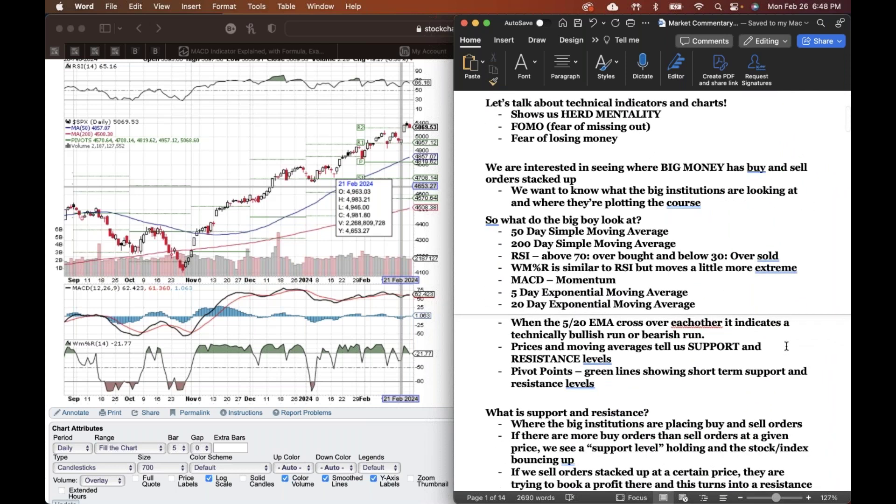
scroll(674, 396, "down", 15)
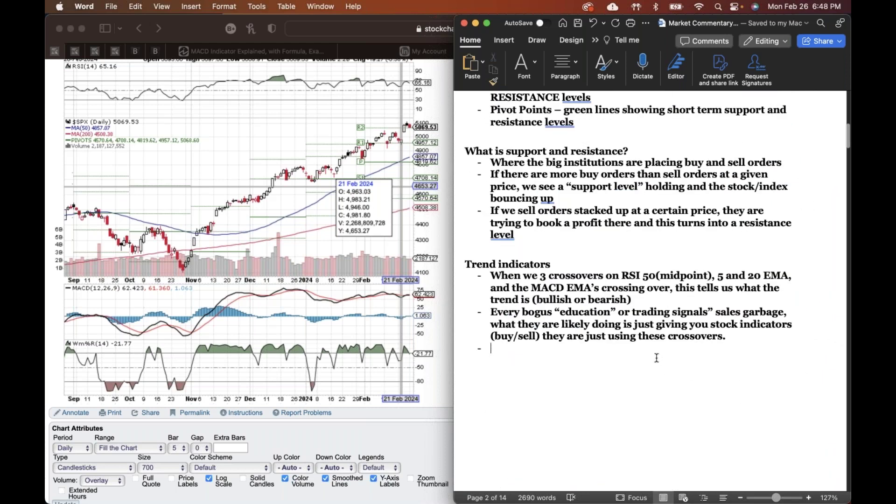
key("BackSpace")
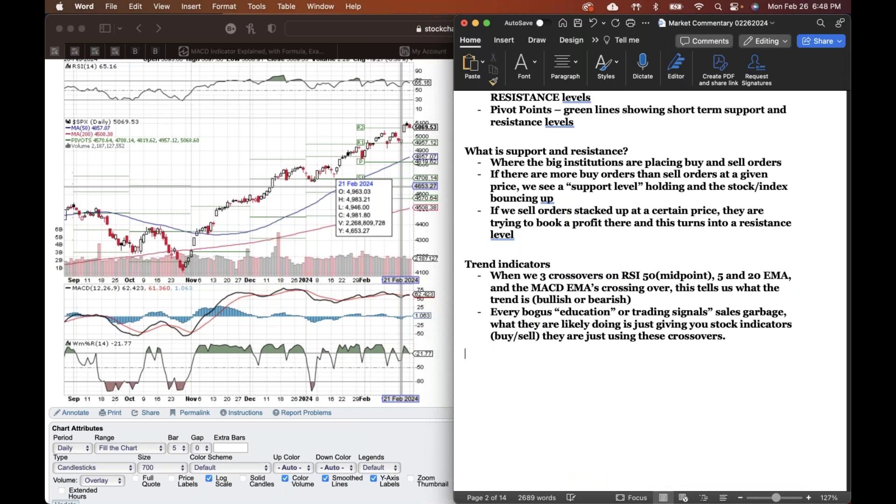
key("Return")
type("My analogy:")
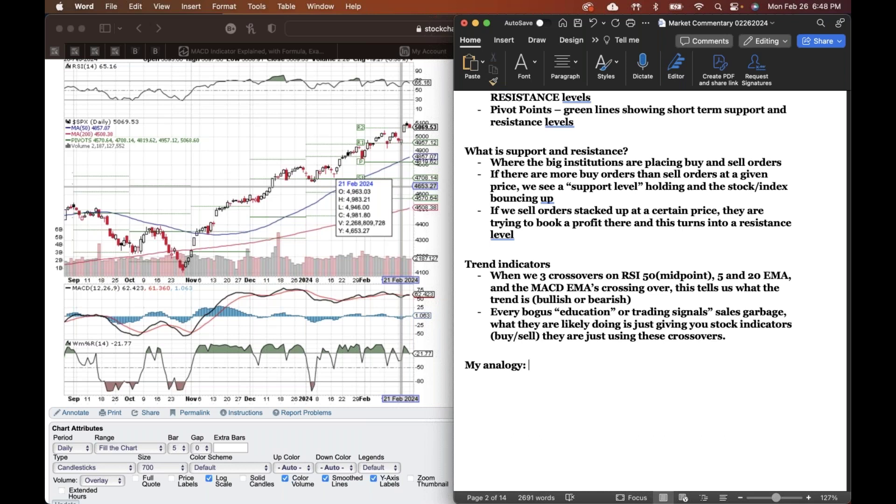
- Complete the analogy with "Chart reading is like a blind man feeling a statue to get an idea what it looks like"
type("Chart reading is like")
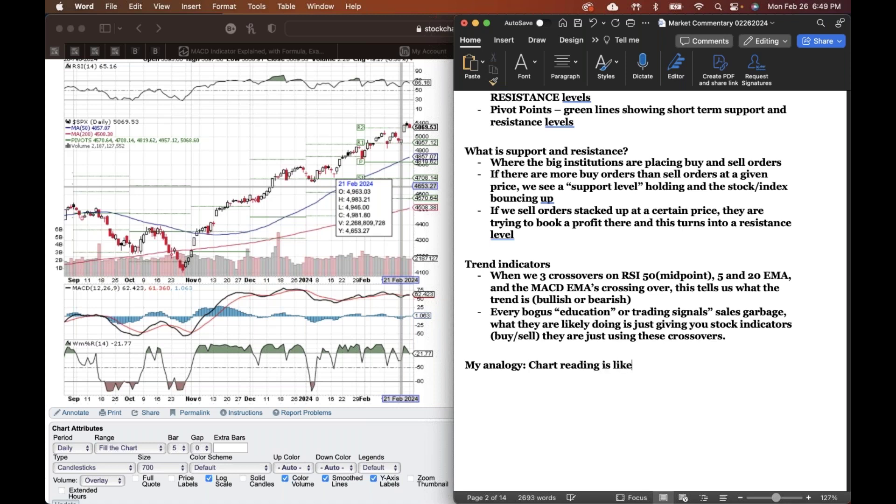
type(" a blind man")
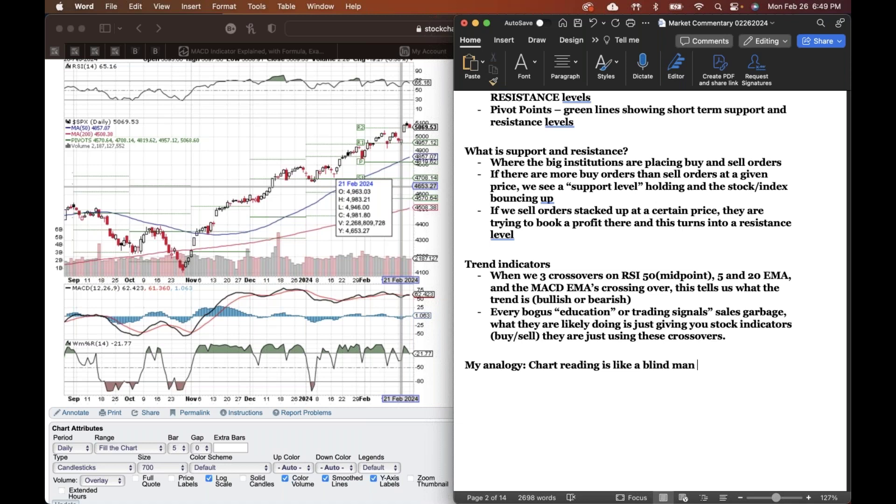
type(" feeling a statue ")
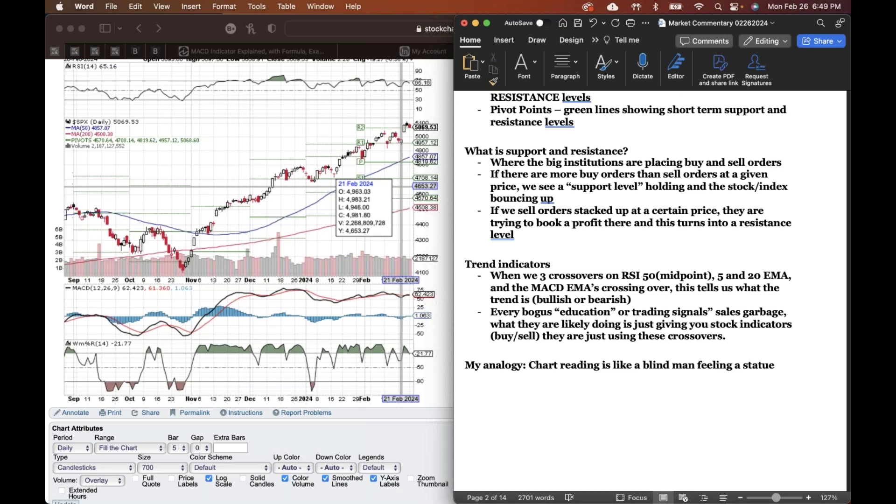
type("to get an idea what i")
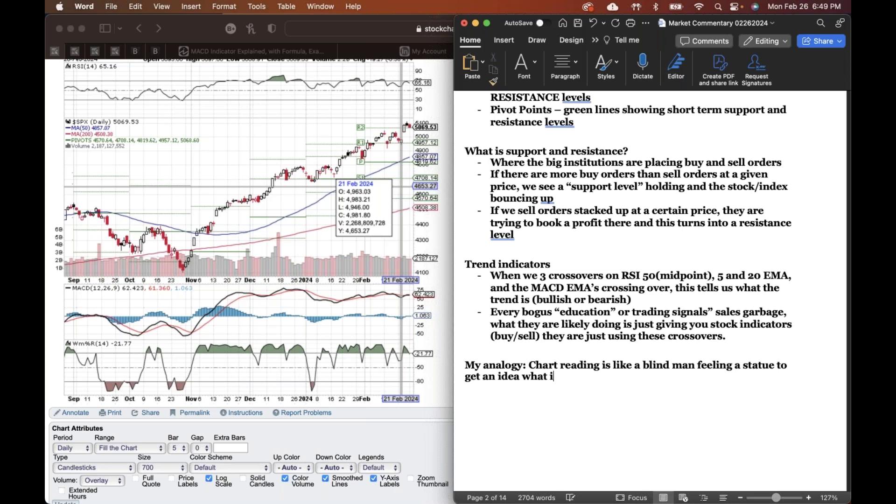
type("t looks like")
- Examine the $SPX chart's prices, moving averages and indicators beside the chart reading analogy in the document
left_click(380, 157)
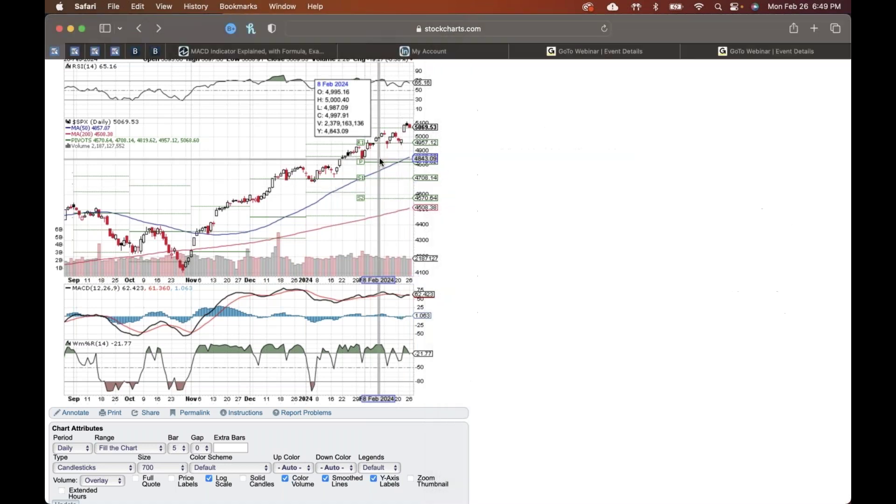
key("ctrl+Up")
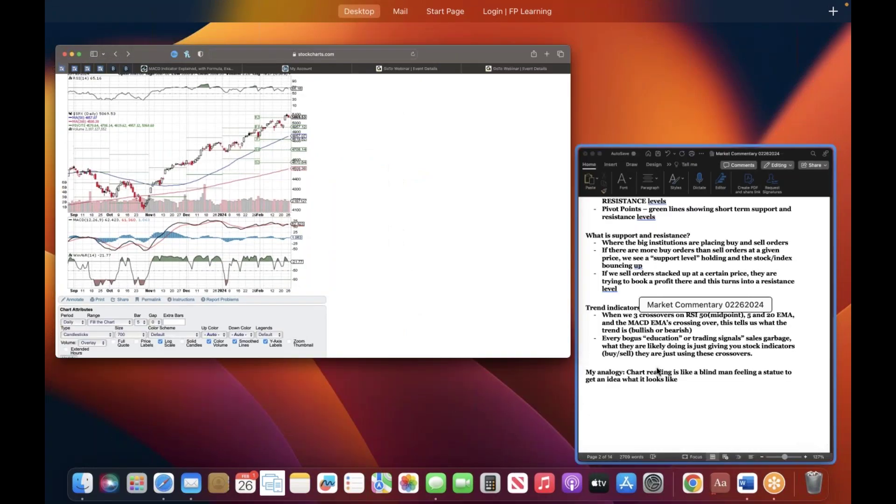
left_click(627, 242)
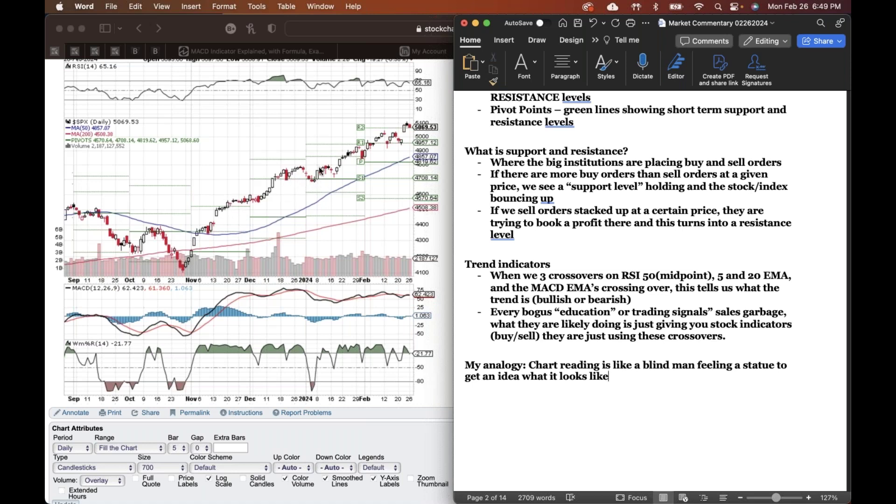
scroll(321, 170, "up", 2)
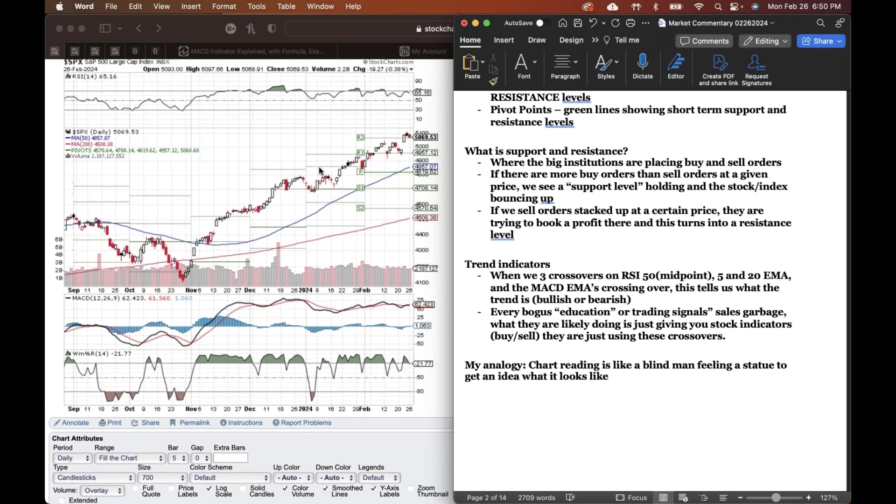
scroll(320, 170, "up", 2)
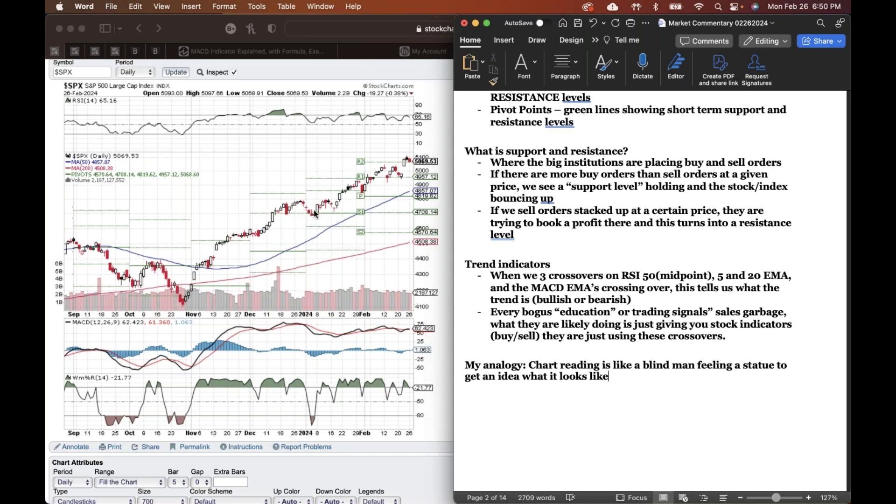
scroll(334, 205, "down", 1)
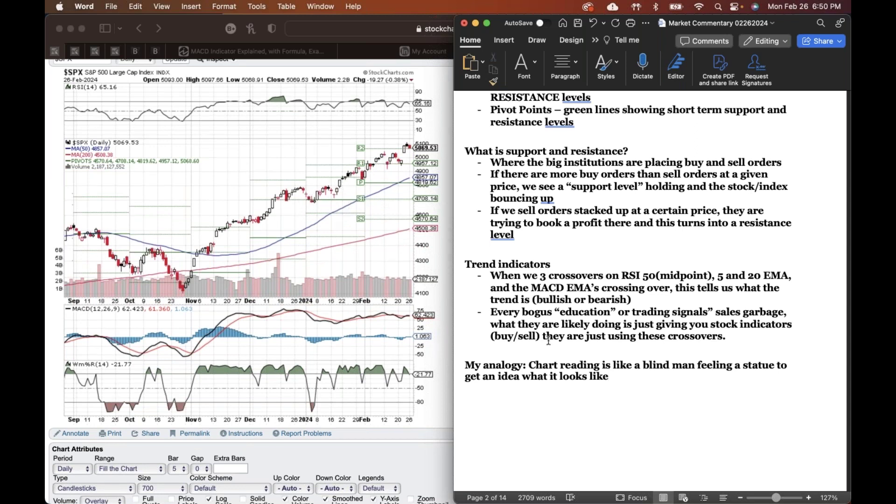
- Review the support and resistance notes, trend indicators and analogy down to The Big Picture section of the document
scroll(655, 408, "down", 3)
scroll(655, 408, "up", 3)
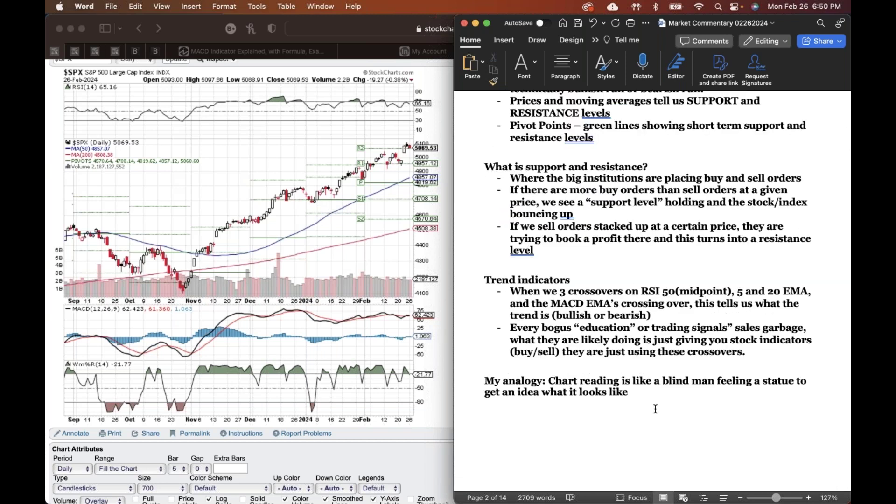
scroll(655, 409, "up", 3)
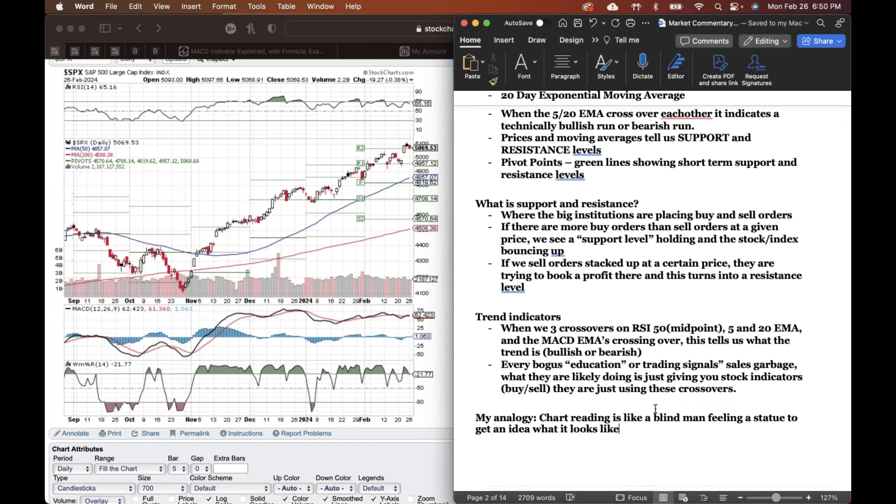
scroll(655, 408, "down", 4)
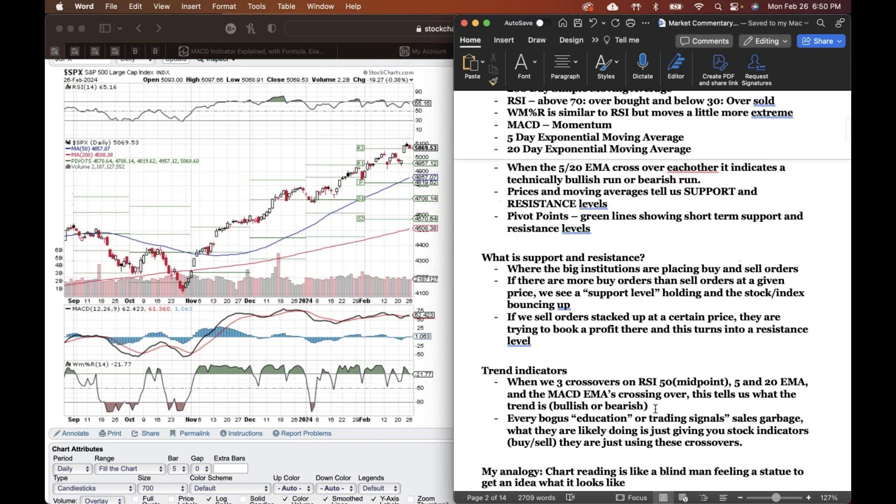
scroll(655, 409, "down", 4)
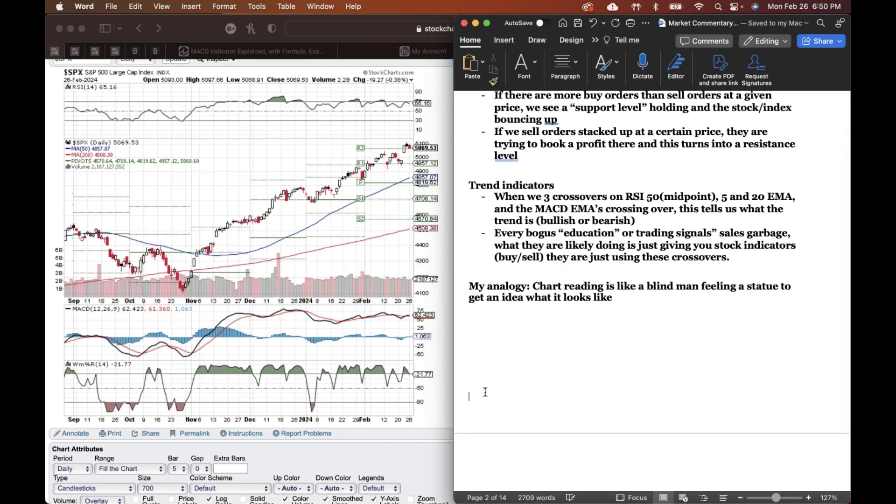
key("Up")
key("Up")
key("Up")
key("Up")
key("Up")
scroll(486, 392, "down", 15)
scroll(487, 364, "up", 11)
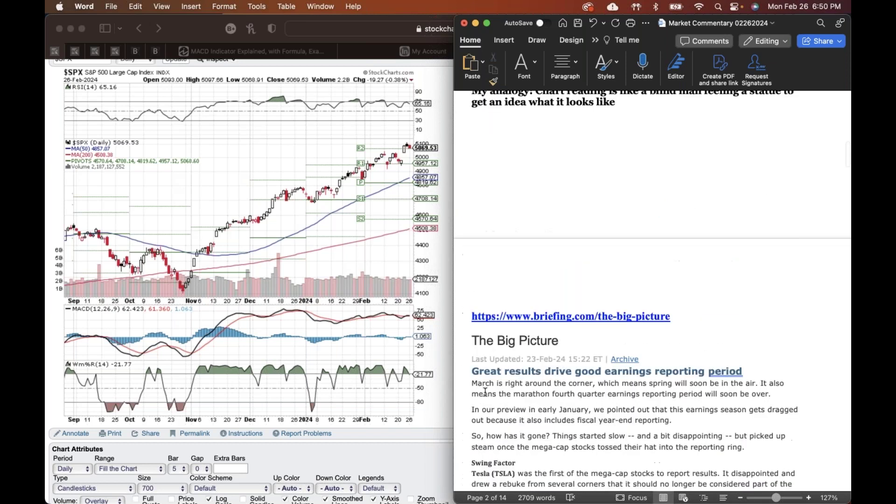
- Remove the surplus blank lines between the chart reading analogy and The Big Picture link
left_click(488, 335)
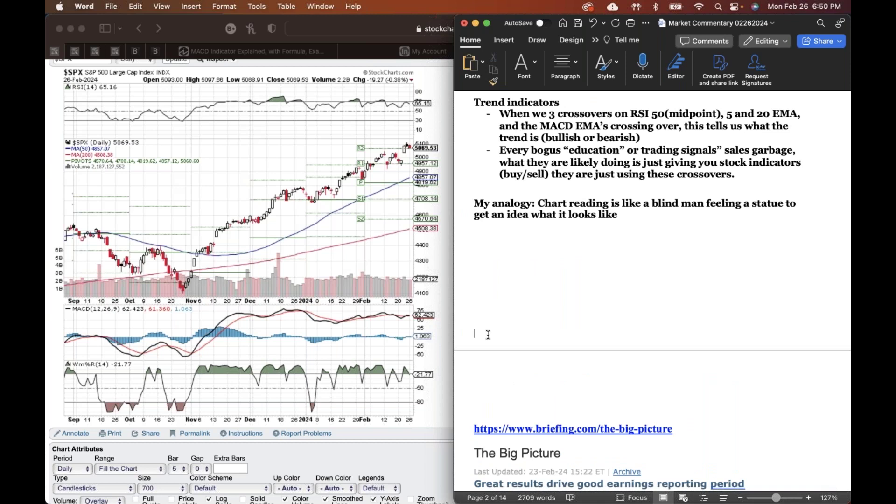
key("BackSpace")
key("BackSpace")
key("BackSpace")
key("BackSpace")
key("BackSpace")
key("BackSpace")
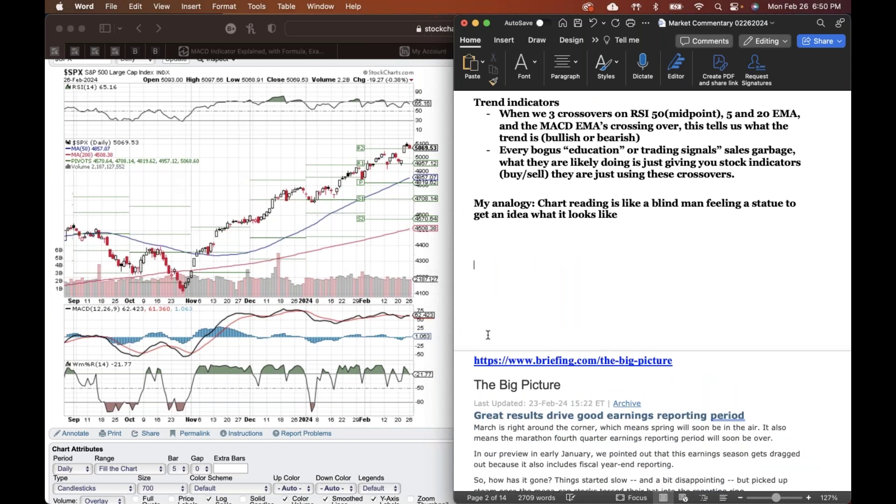
- Review the notes from the commentary heading through support and resistance, and highlight the words "BIG MONEY"
scroll(488, 334, "up", 12)
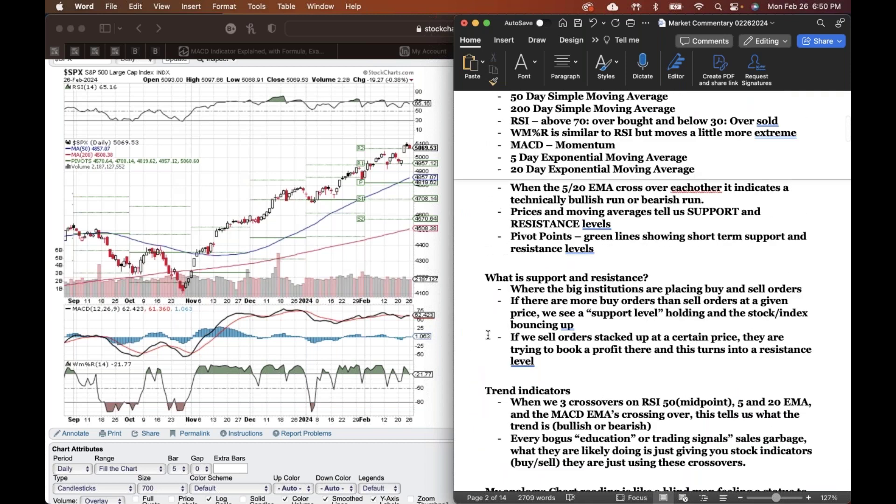
scroll(488, 335, "up", 3)
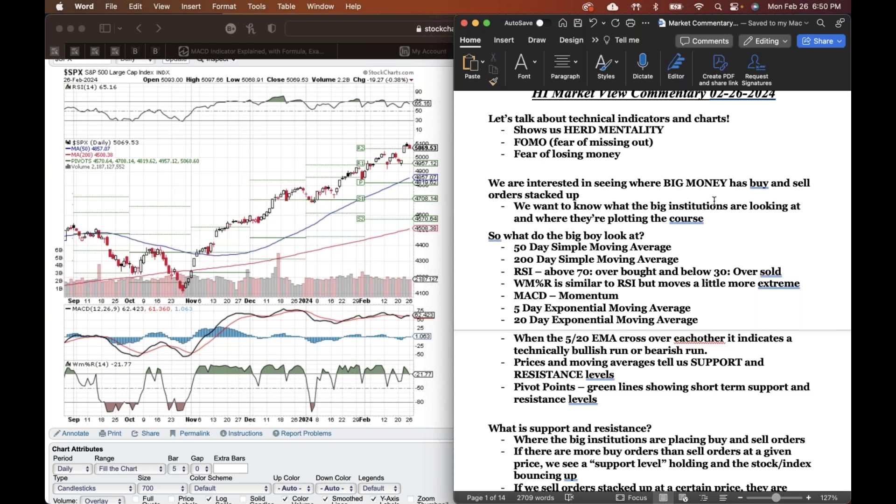
scroll(721, 193, "up", 2)
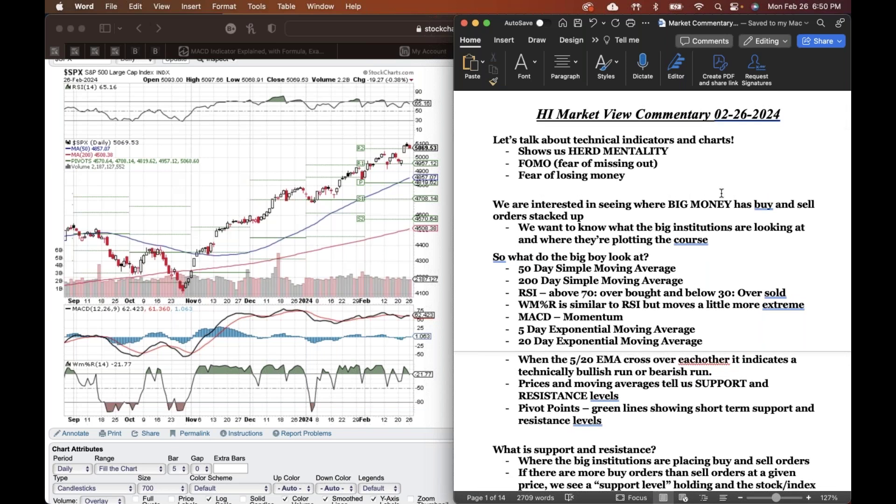
scroll(722, 193, "up", 5)
scroll(722, 193, "down", 7)
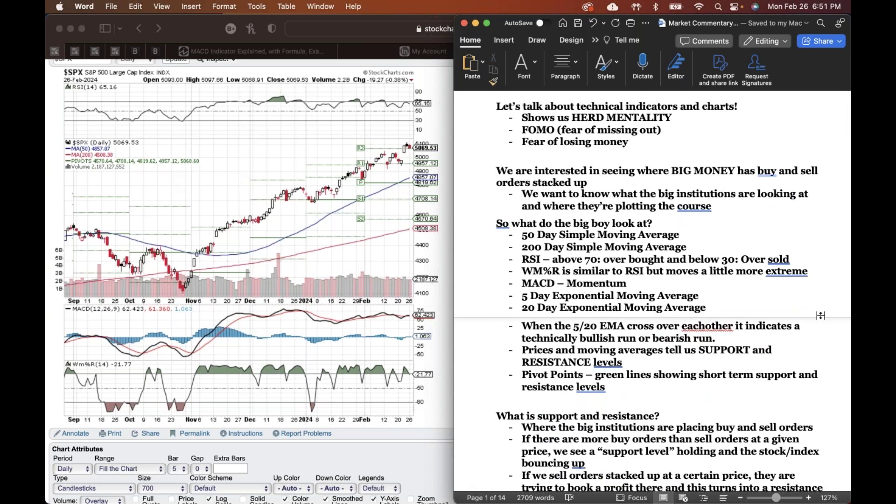
scroll(822, 311, "down", 2)
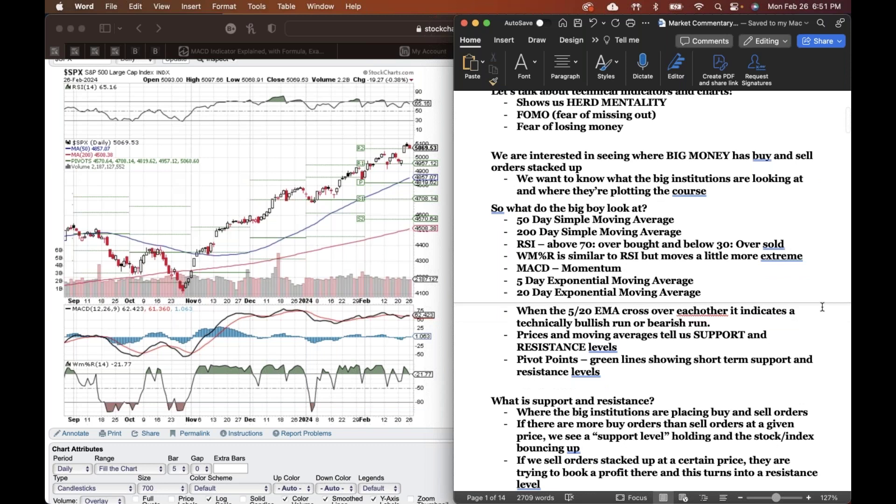
scroll(822, 307, "down", 2)
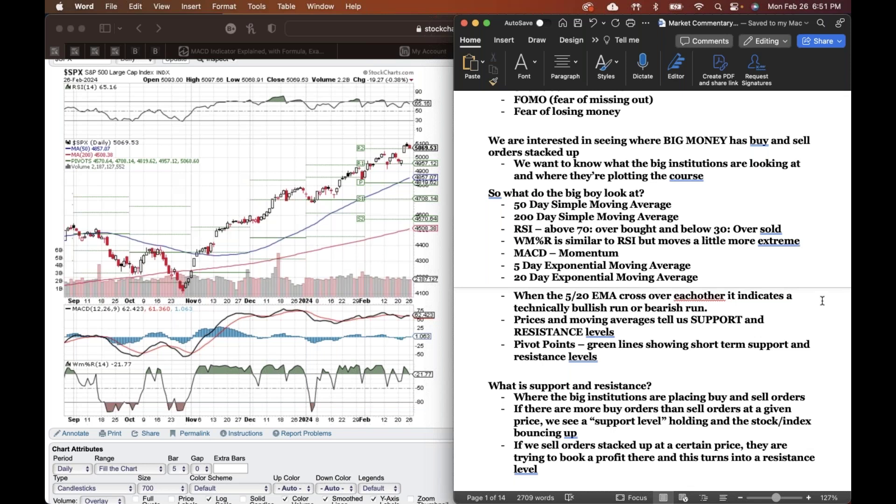
scroll(822, 301, "down", 1)
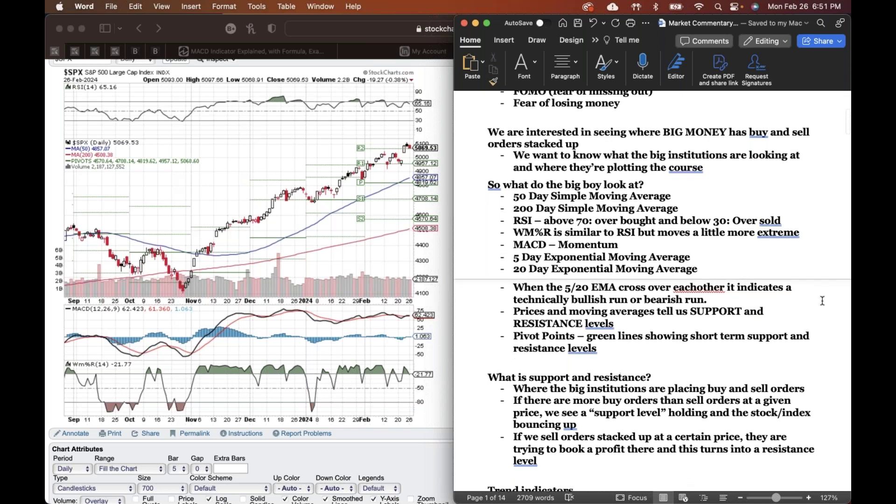
scroll(822, 301, "down", 3)
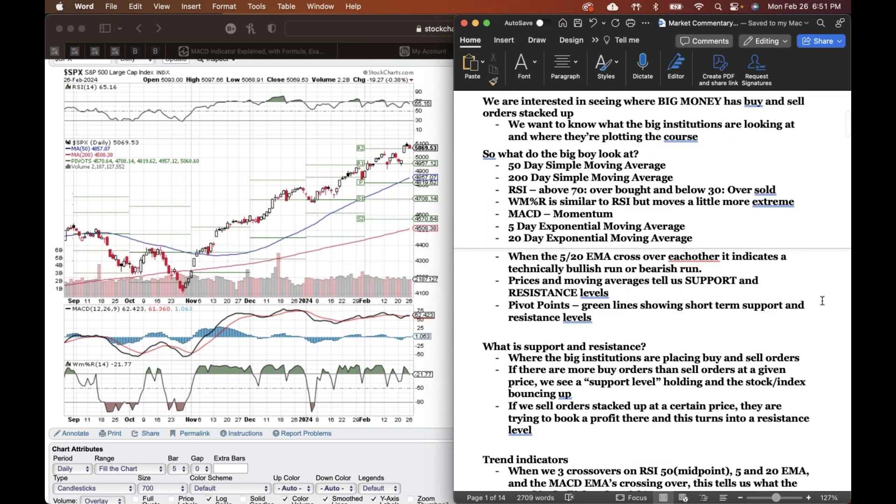
scroll(823, 301, "down", 2)
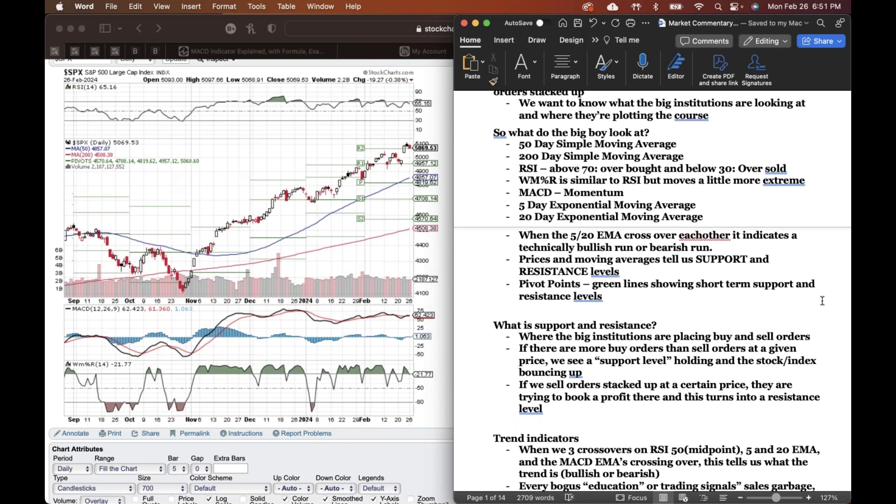
scroll(822, 301, "up", 8)
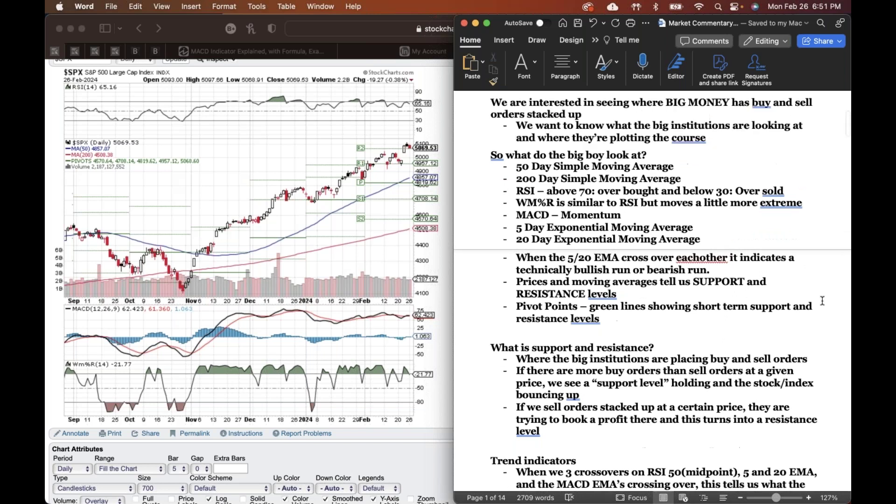
left_click_drag(675, 172, 715, 172)
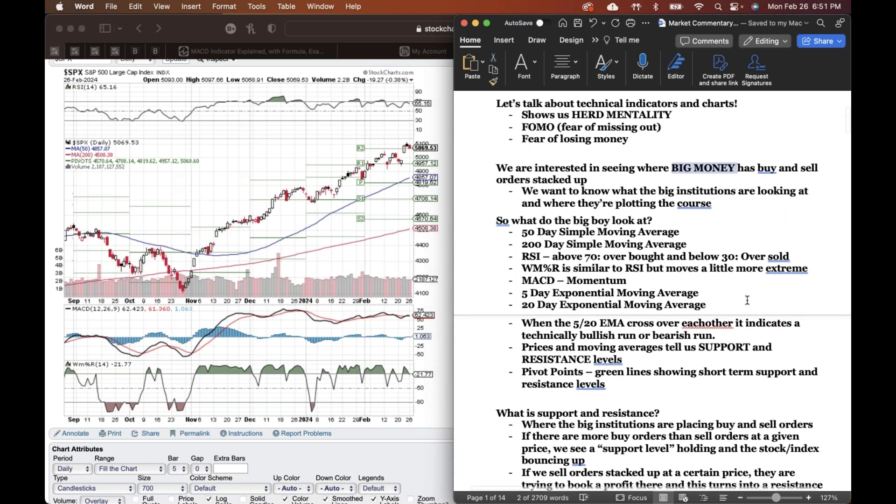
scroll(747, 300, "right", 1)
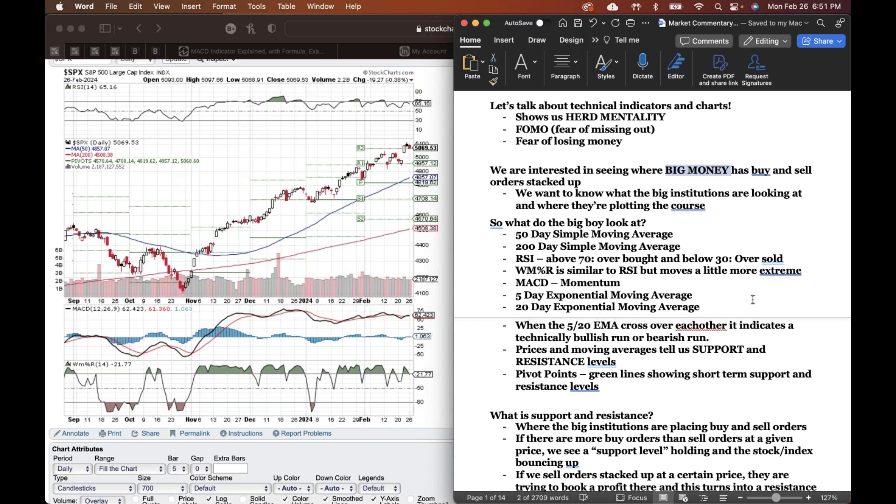
scroll(753, 299, "down", 10)
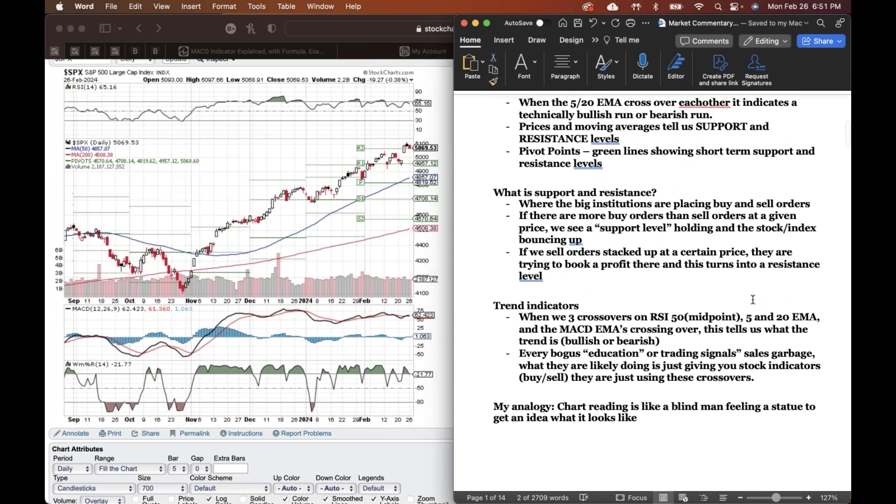
scroll(753, 299, "down", 4)
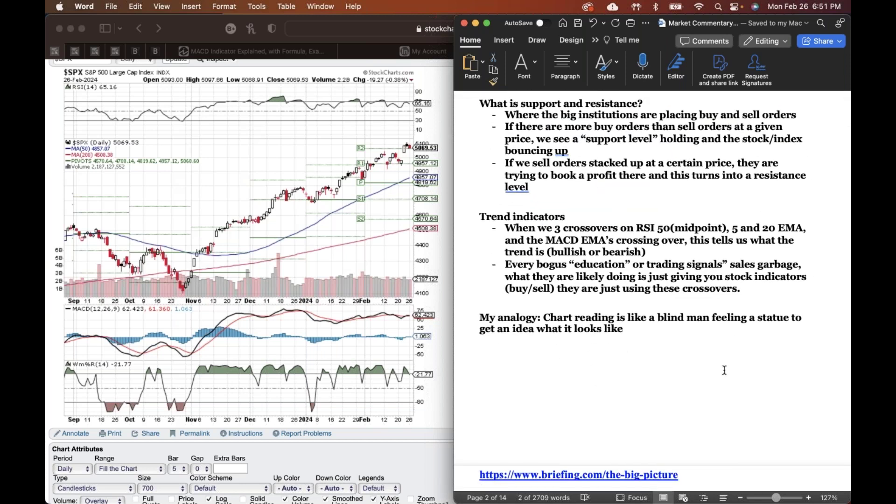
scroll(724, 370, "down", 1)
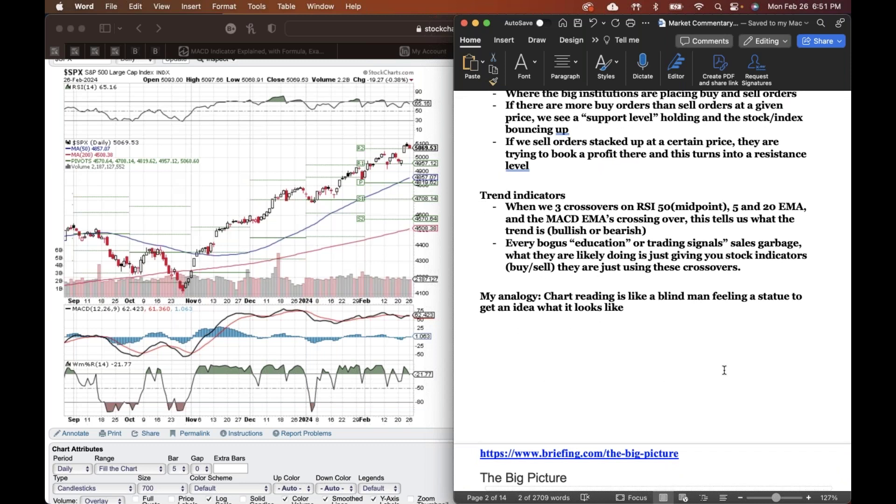
scroll(725, 370, "down", 1)
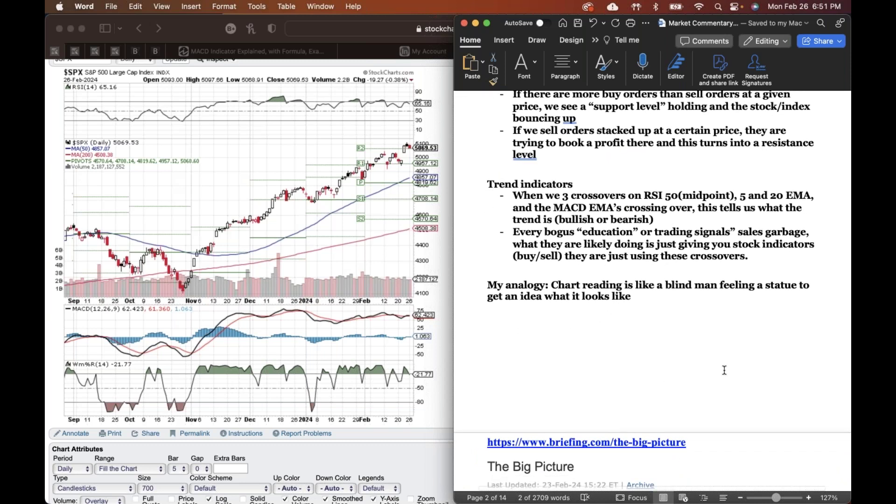
left_click(676, 307)
type("- ")
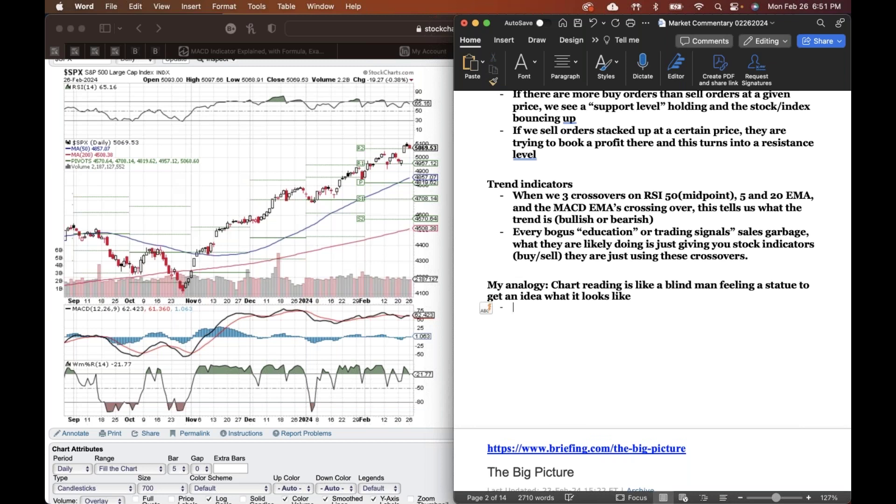
type("The")
key("BackSpace")
key("BackSpace")
key("BackSpace")
key("BackSpace")
key("BackSpace")
key("BackSpace")
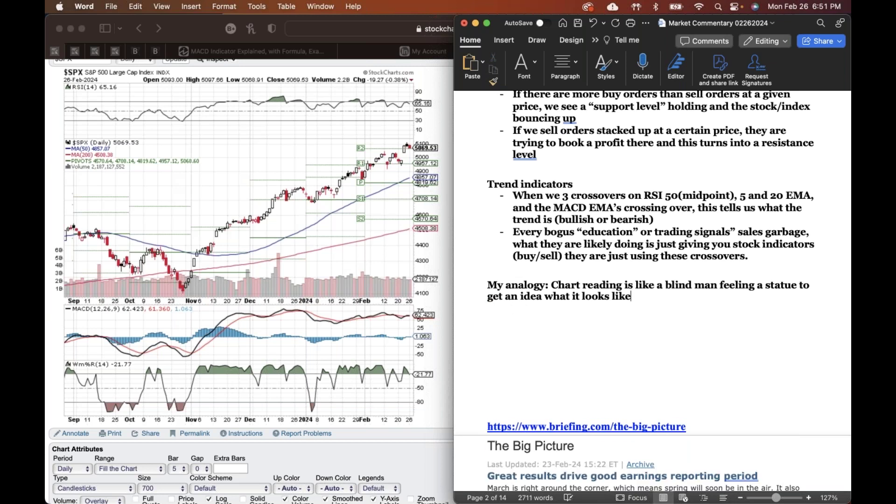
- End the analogy with a period and add the bullet "The past doesn't guarantee the future by any means, but it can tell us some probablities"
type(".")
key("Return")
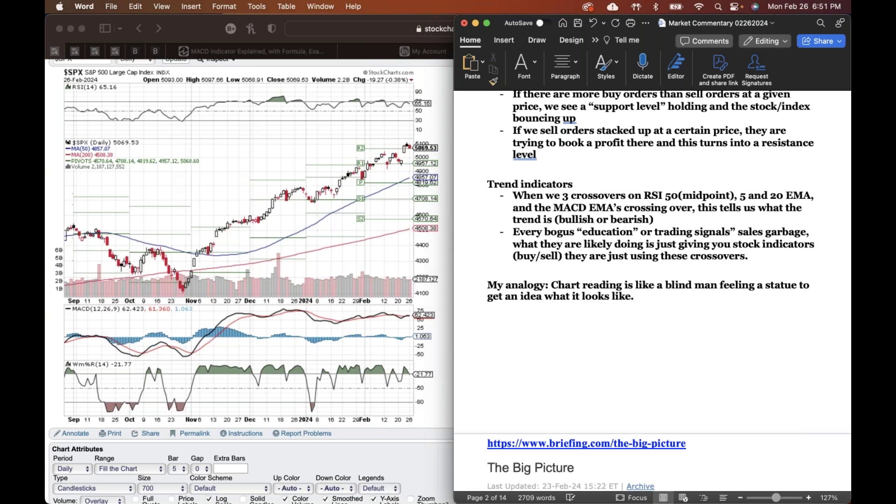
type("- The")
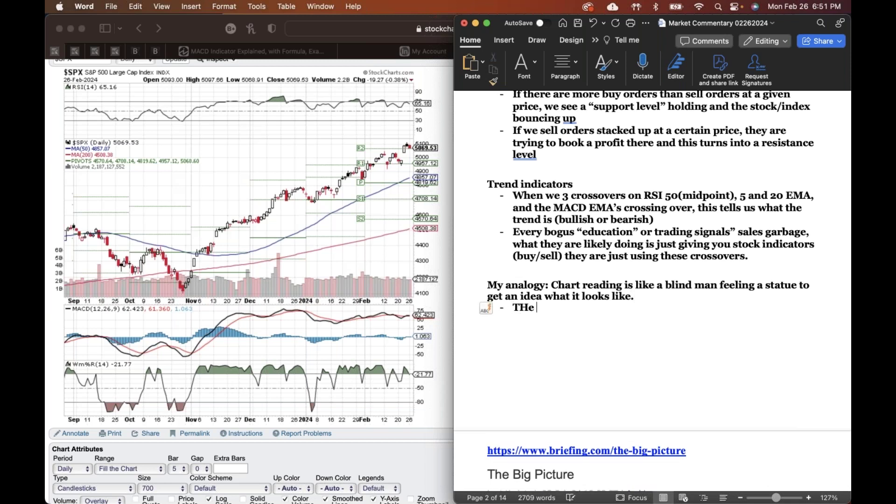
type(" past does")
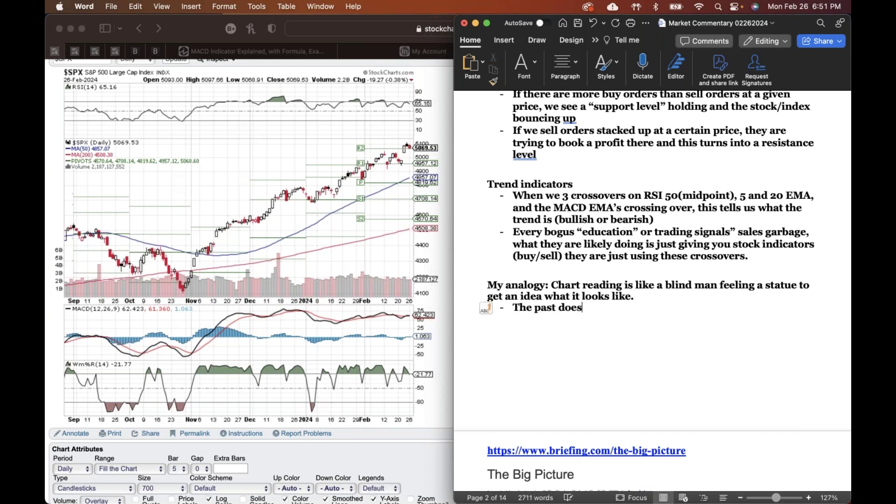
type("n't guarantee")
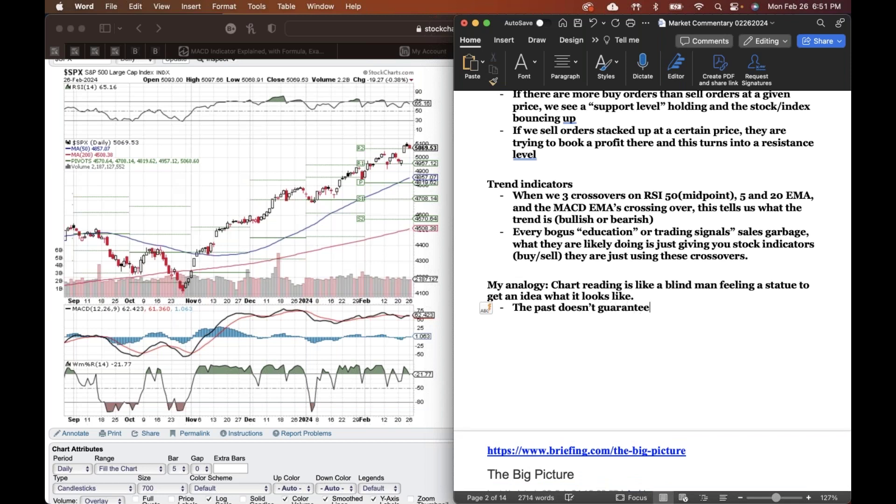
type(" the future by an y me")
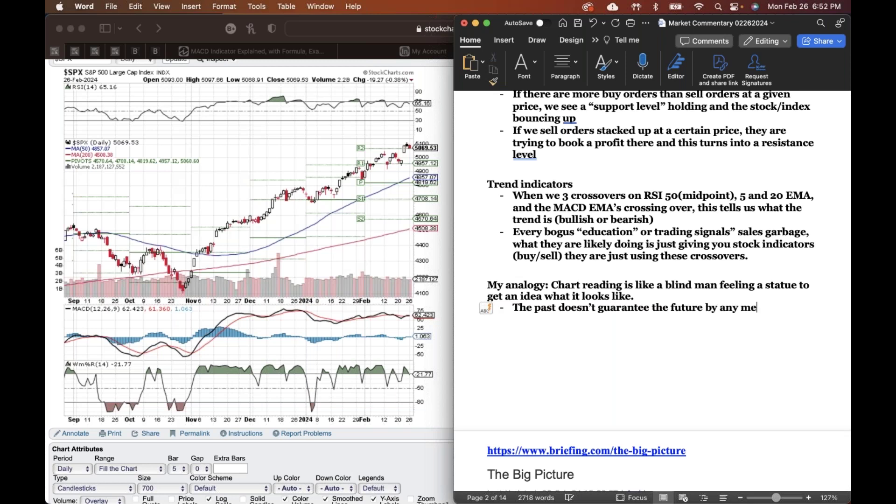
type("ans, but it can tell ")
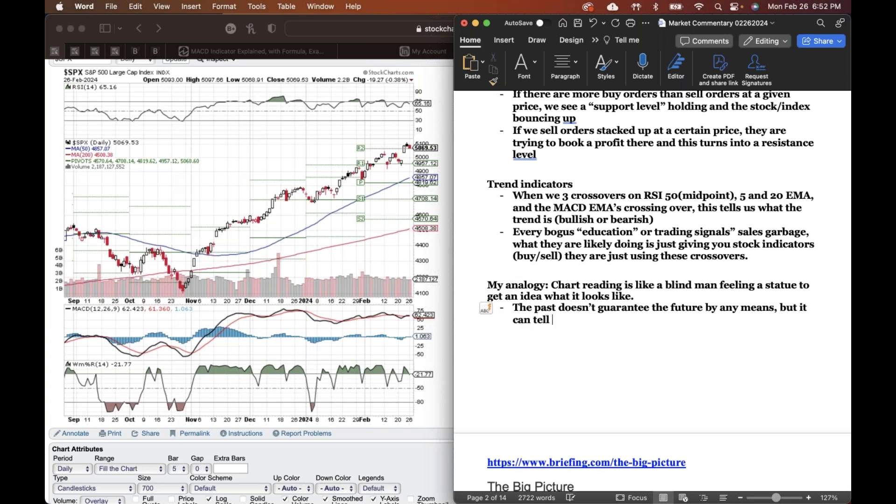
type("us some probablit")
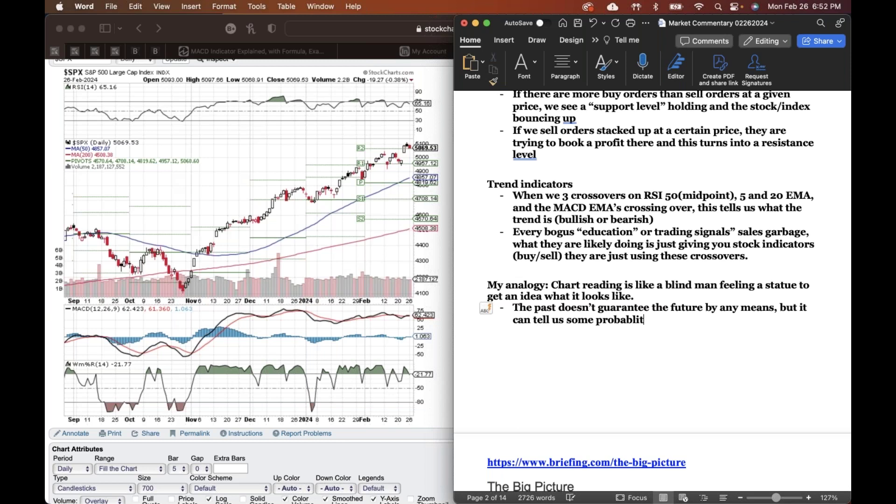
type("ies")
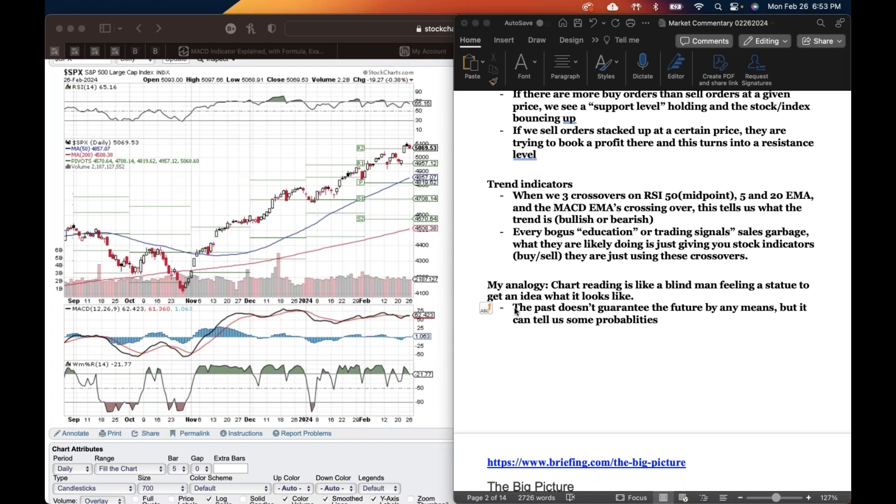
- Add two line breaks after the bullet about the past and probabilities, and save the document
scroll(552, 366, "down", 2)
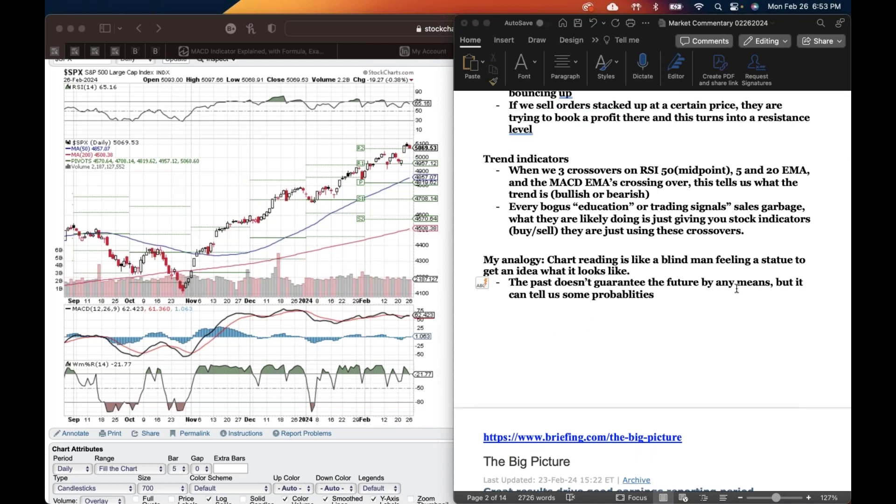
left_click(606, 316)
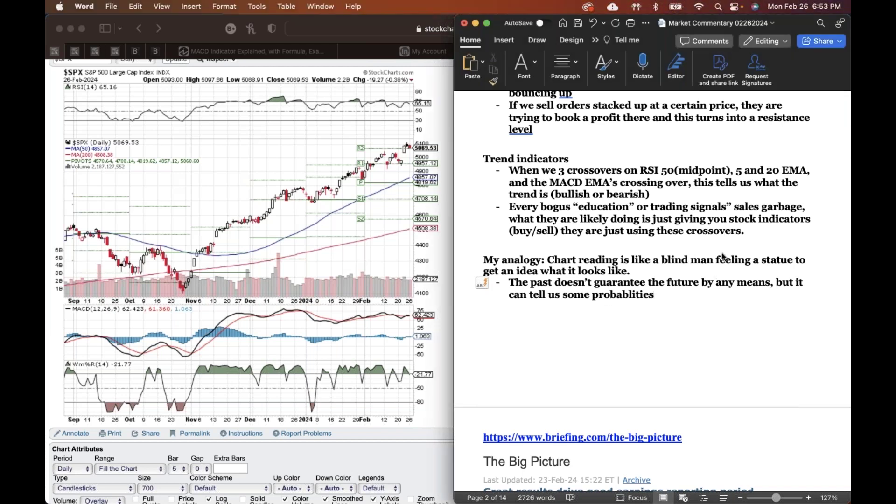
key("Return")
key("Return")
key("super+s")
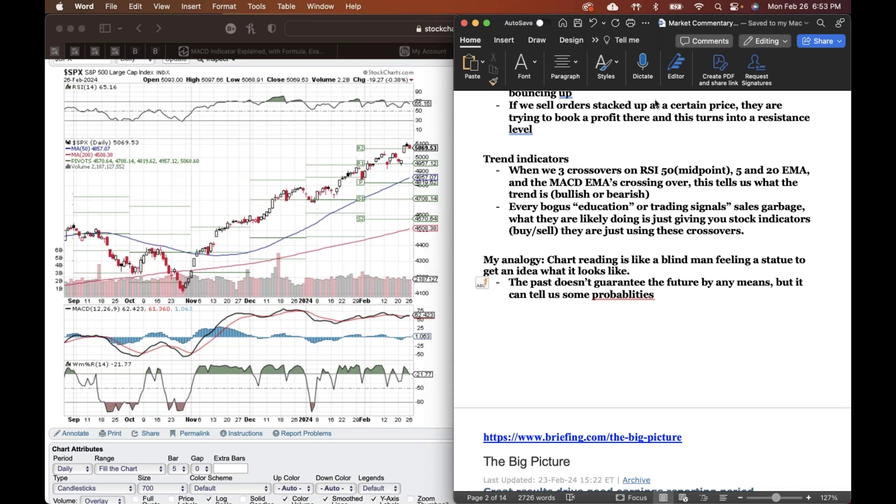
- Skim The Big Picture article from its link through to the Earnings dates list
scroll(686, 304, "down", 5)
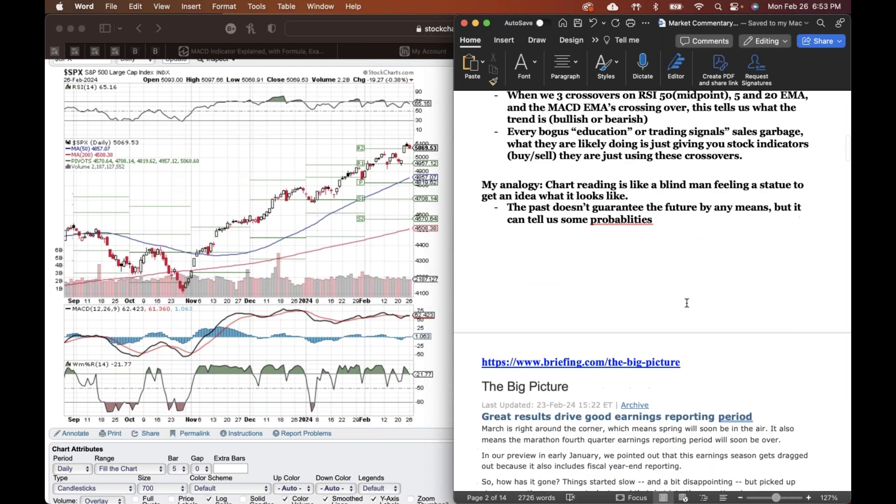
scroll(686, 304, "down", 20)
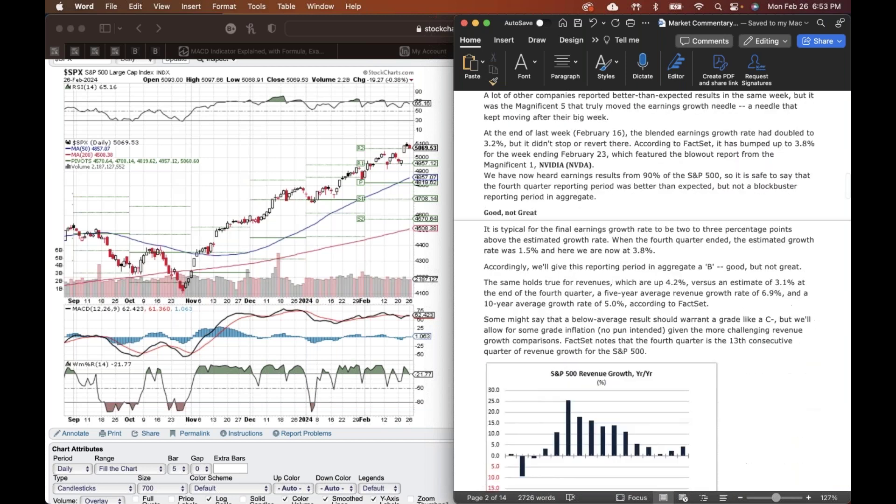
scroll(652, 293, "down", 20)
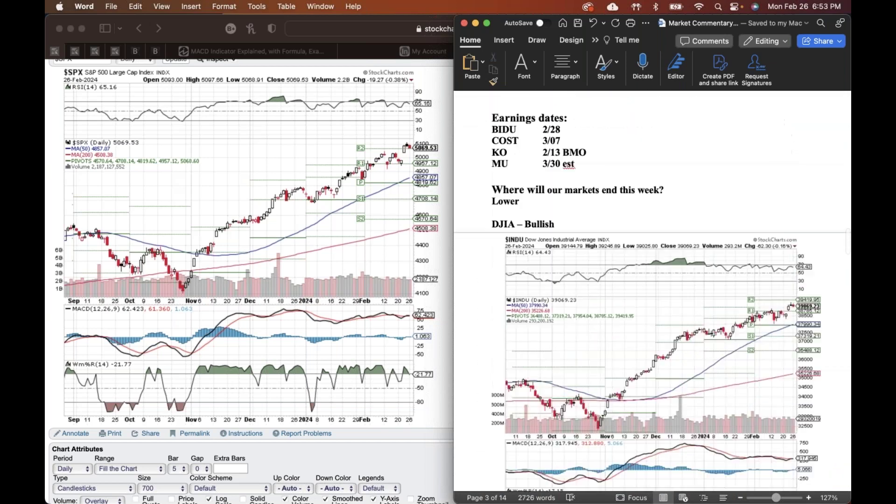
scroll(652, 292, "up", 1)
scroll(652, 292, "down", 4)
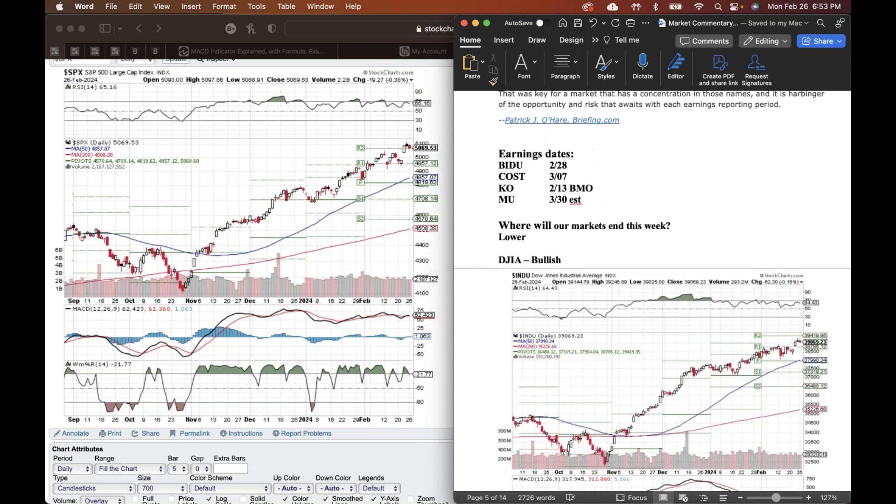
scroll(652, 293, "down", 2)
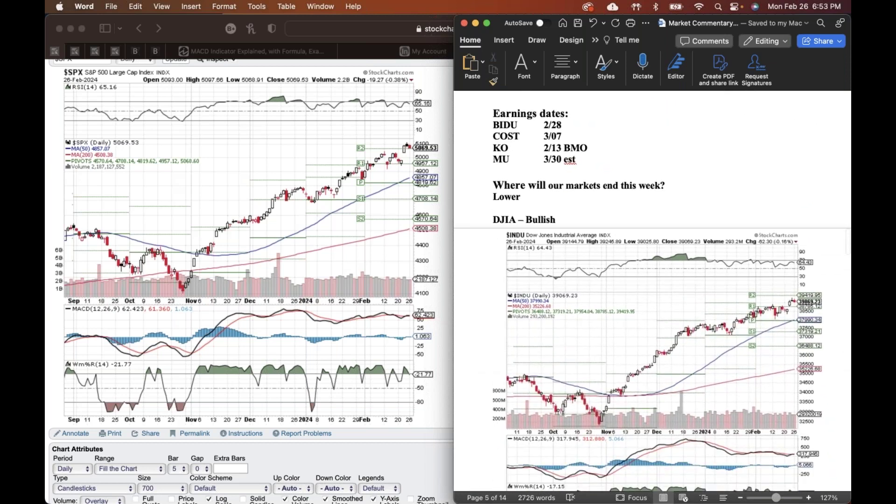
- Examine the earnings dates for BIDU, COST, KO and MU, highlighting the KO entry "2/13 BMO"
scroll(577, 117, "down", 1)
scroll(577, 117, "right", 1)
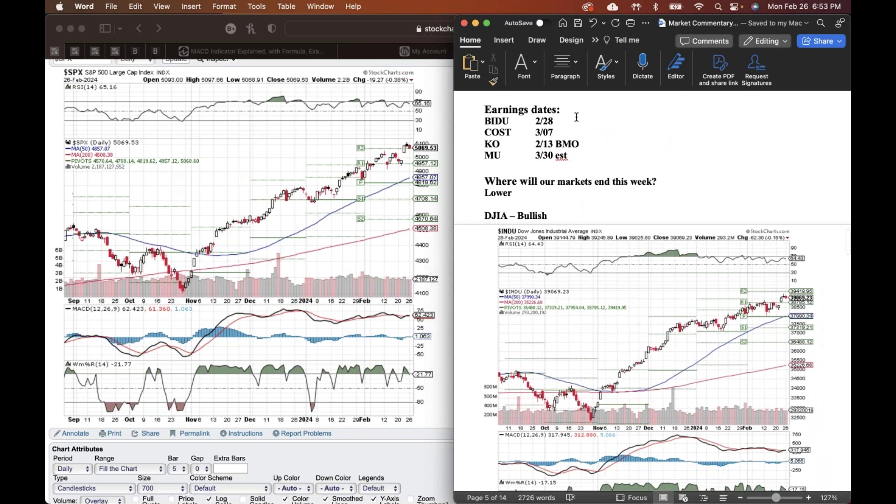
scroll(576, 117, "down", 2)
scroll(577, 117, "right", 1)
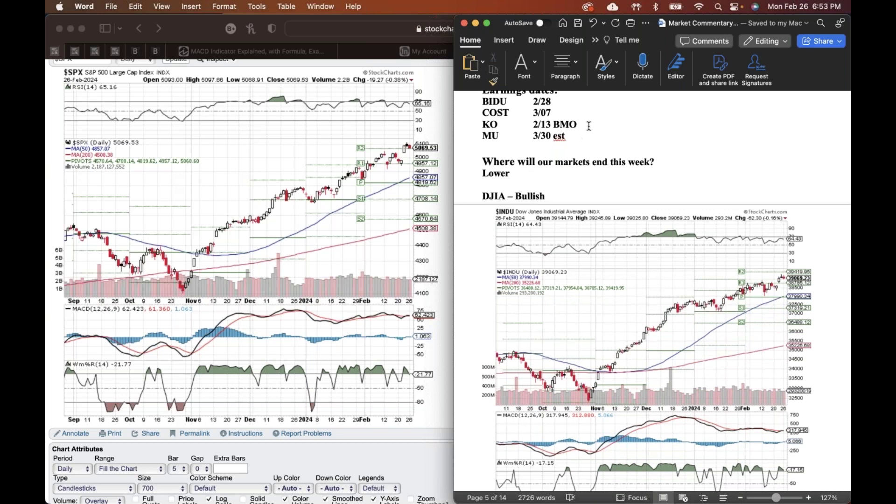
scroll(588, 126, "down", 2)
scroll(590, 140, "up", 4)
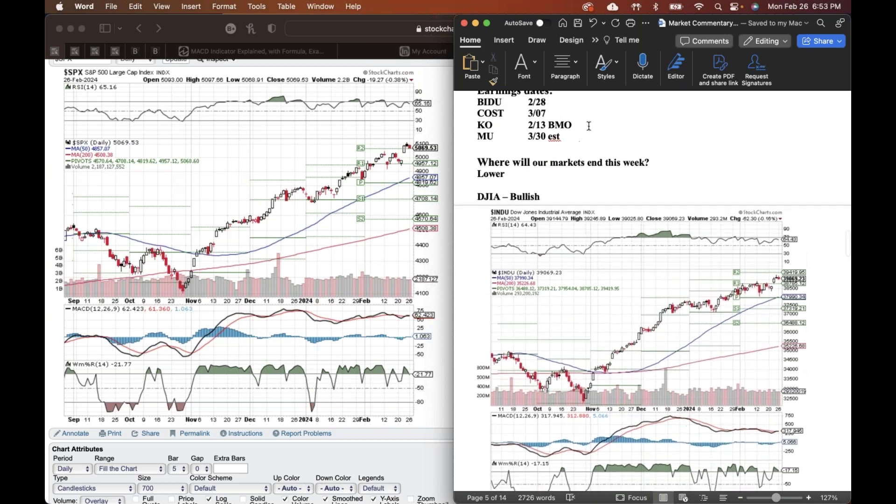
scroll(589, 147, "left", 1)
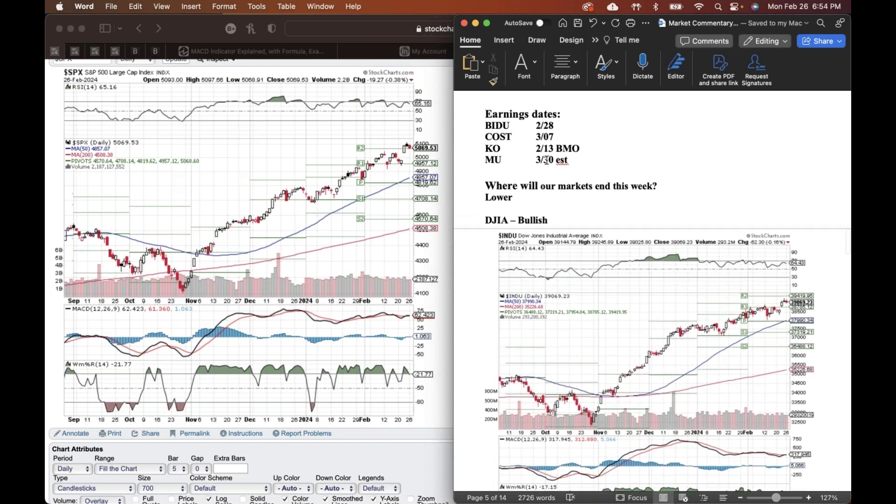
left_click_drag(535, 149, 580, 149)
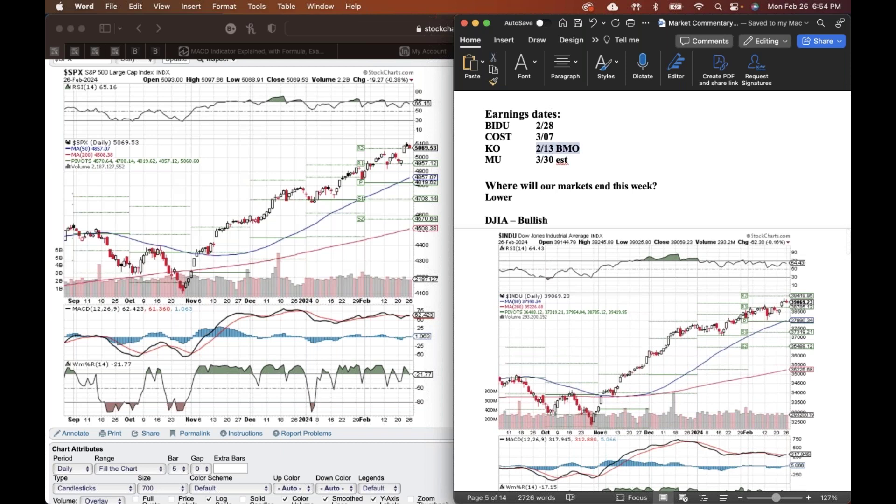
left_click(590, 164)
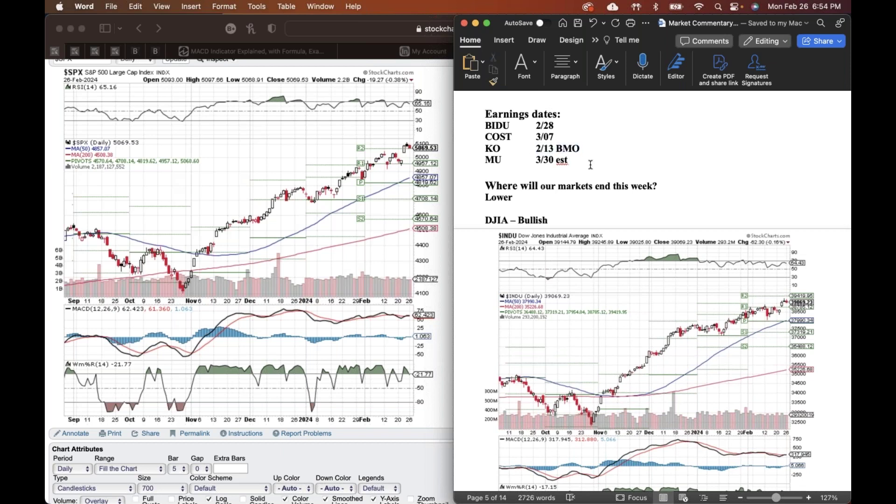
- Review the weekly market forecast and the DJIA chart down to the SPX heading in the document
scroll(590, 164, "down", 1)
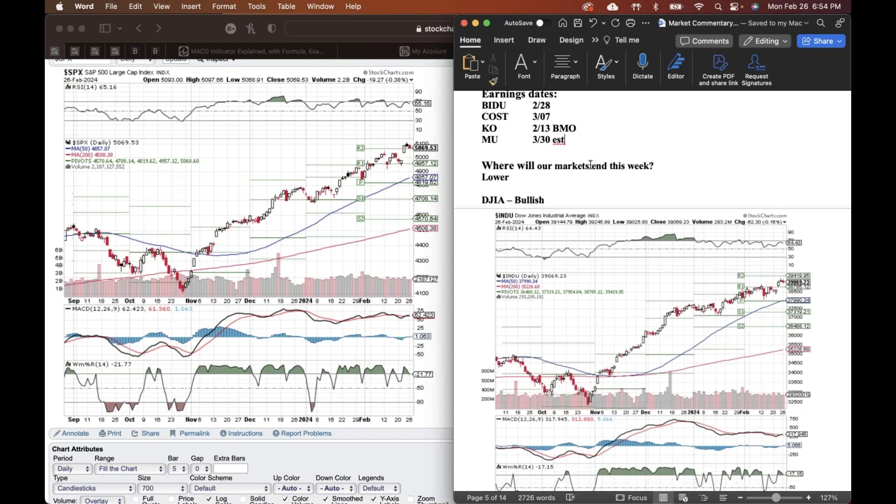
scroll(591, 164, "down", 1)
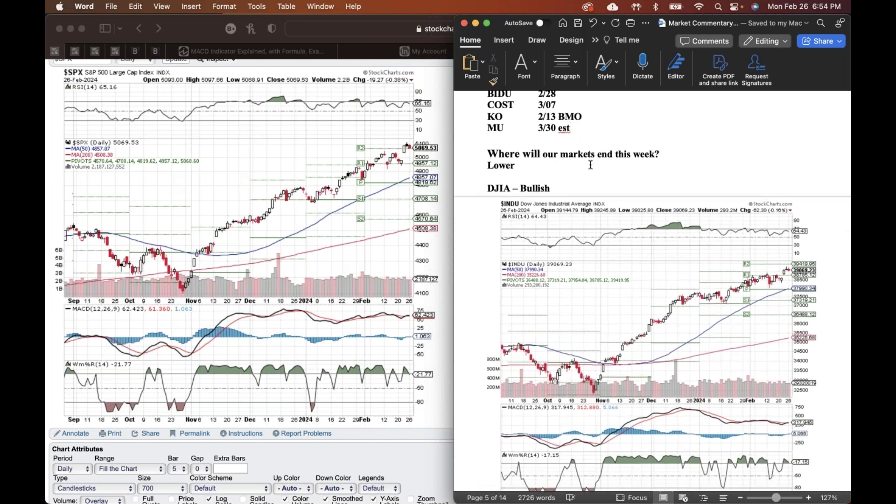
scroll(591, 164, "down", 1)
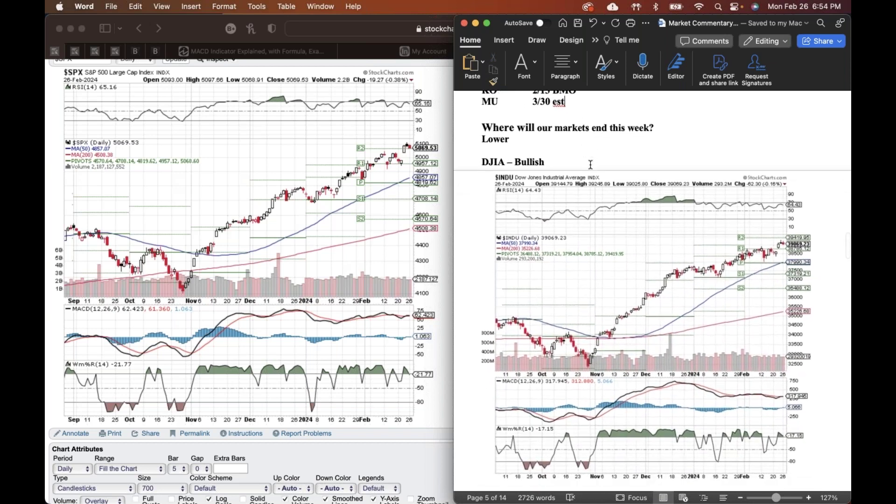
scroll(653, 172, "down", 2)
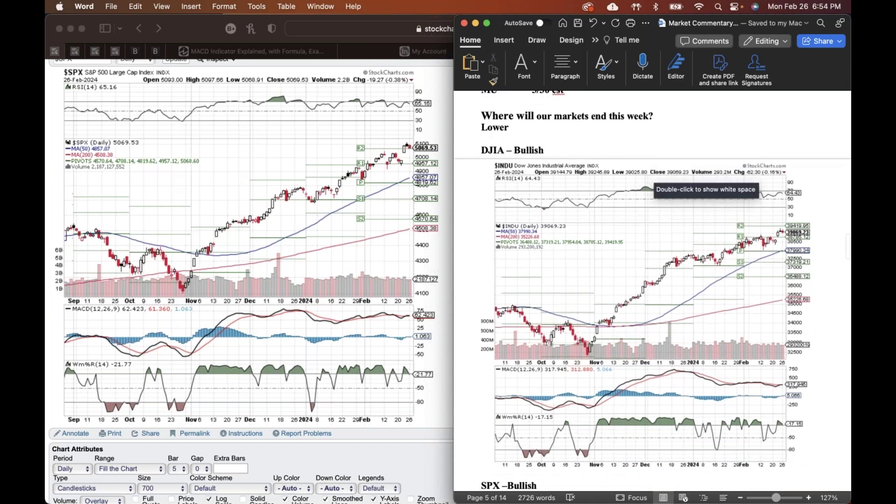
scroll(653, 177, "down", 3)
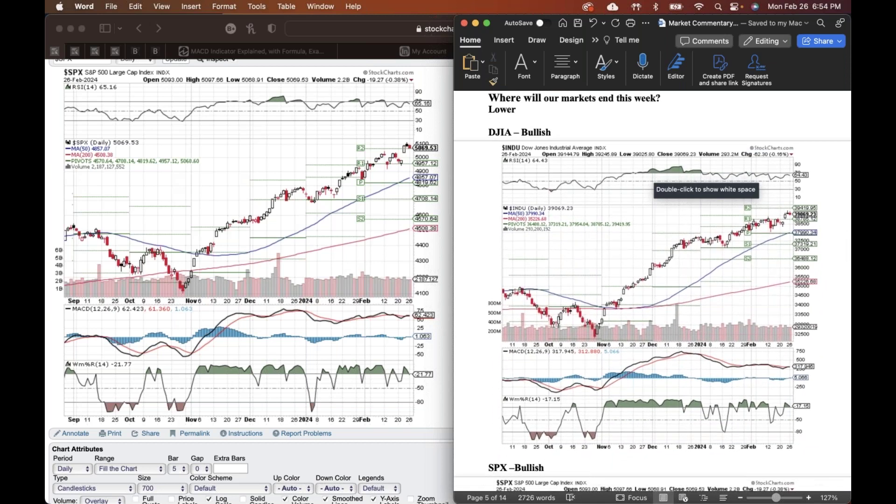
scroll(651, 173, "down", 5)
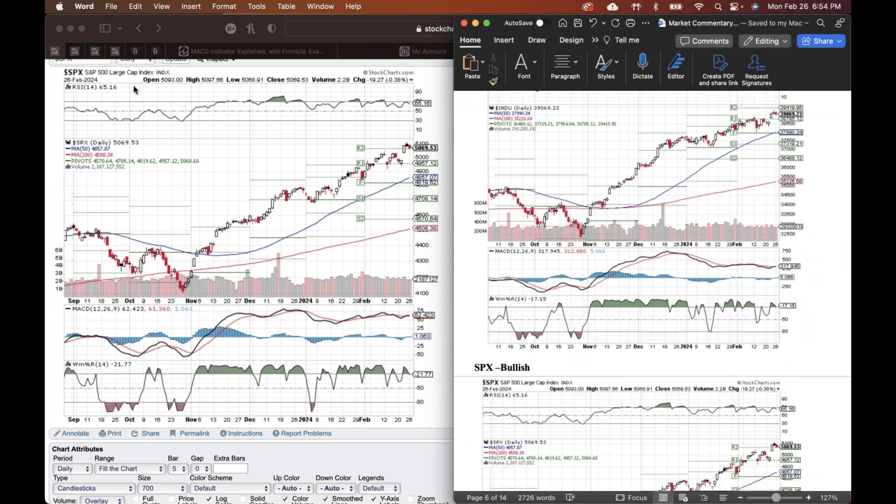
- Switch to Safari to view the MU and $SPX charts, and return to the weekly market forecast in Word
left_click(77, 53)
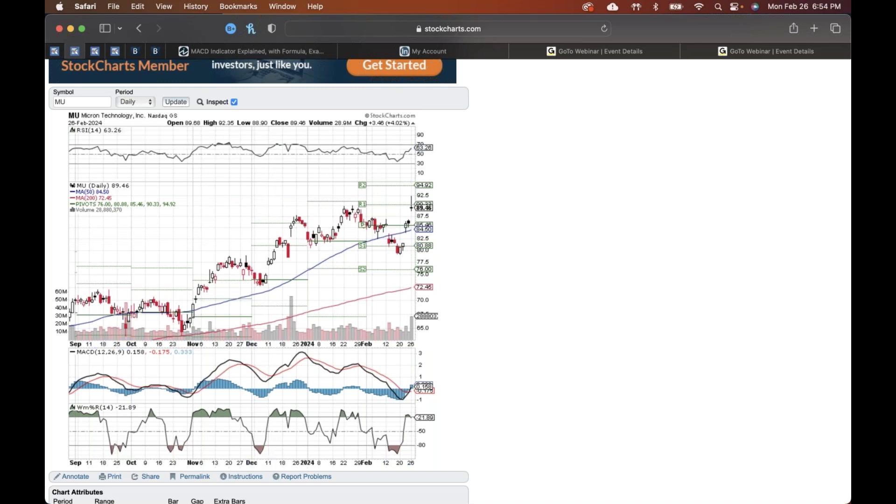
left_click(57, 56)
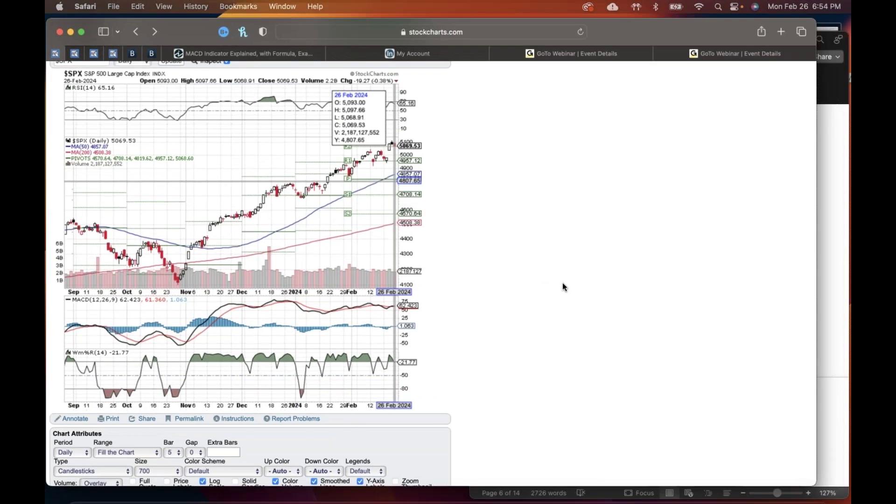
key("ctrl+Up")
left_click(668, 337)
scroll(668, 337, "up", 1)
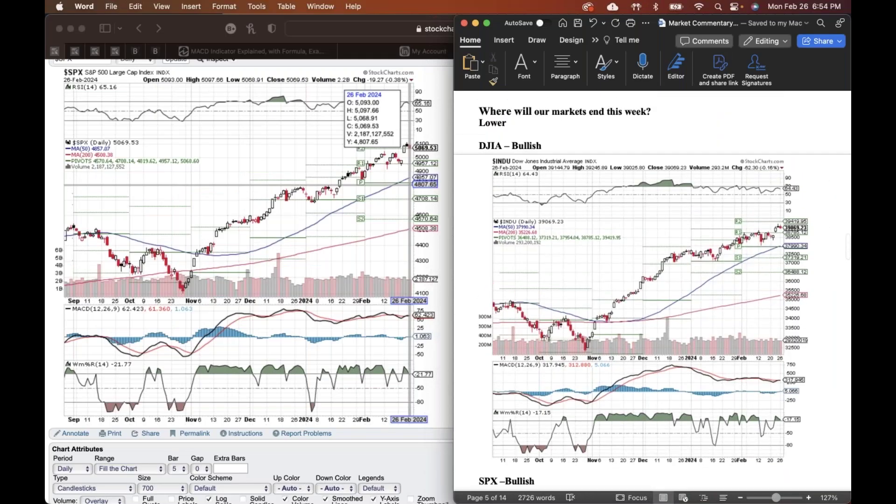
scroll(652, 290, "up", 2)
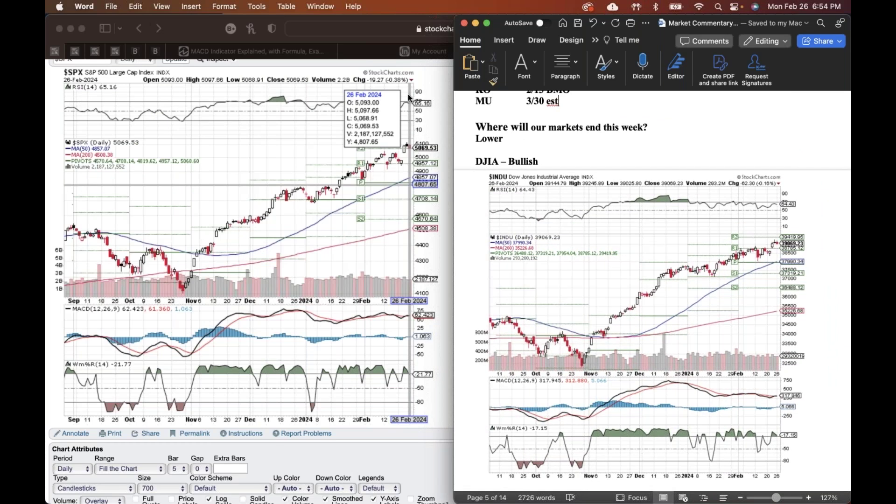
- Switch to Safari to examine price moves on the $SPX daily chart, and return to the commentary document in Word
left_click(431, 102)
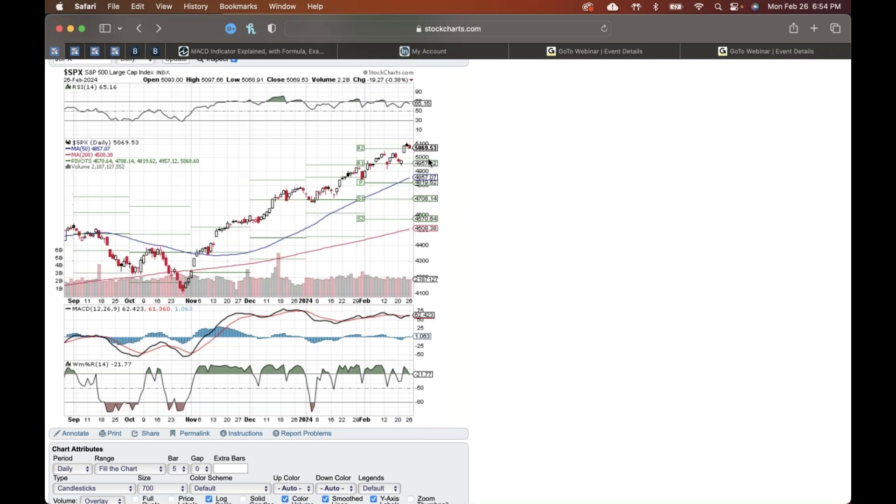
mouse_move(404, 147)
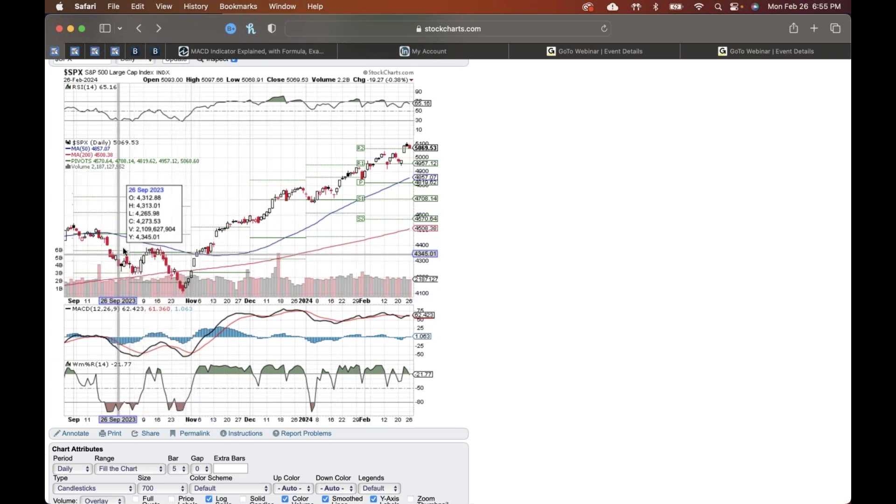
scroll(459, 161, "up", 2)
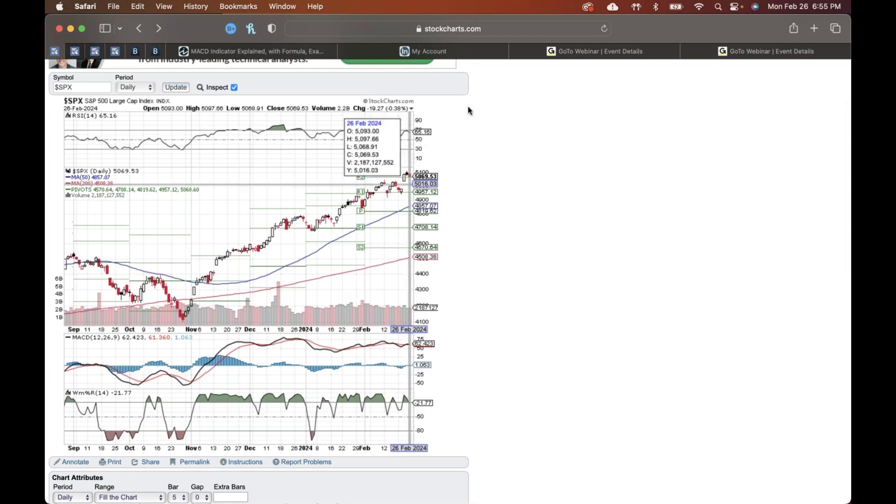
key("ctrl+Up")
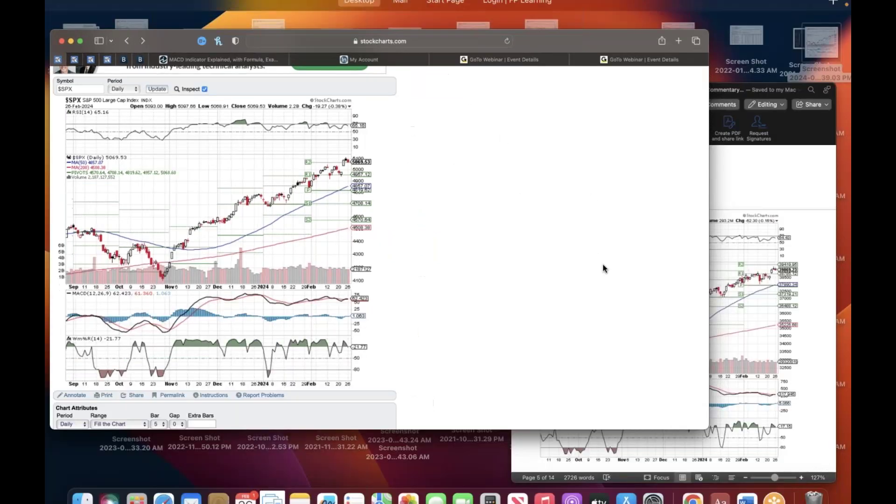
left_click(468, 250)
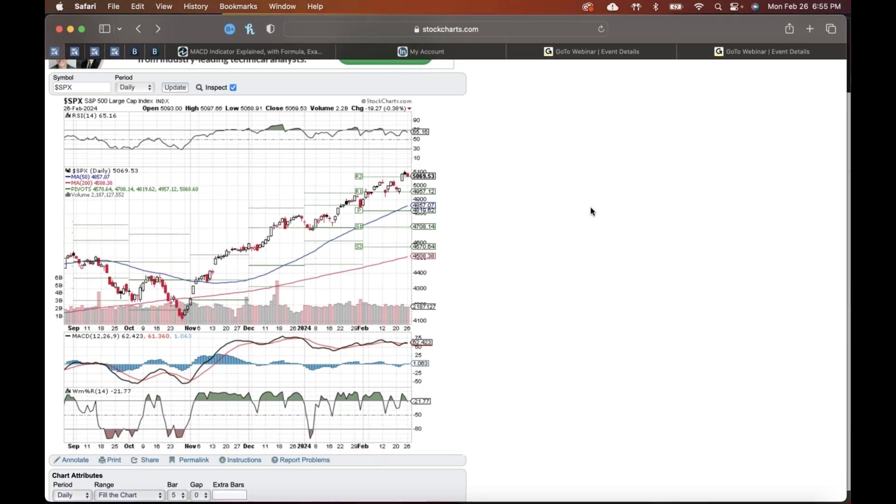
key("ctrl+Up")
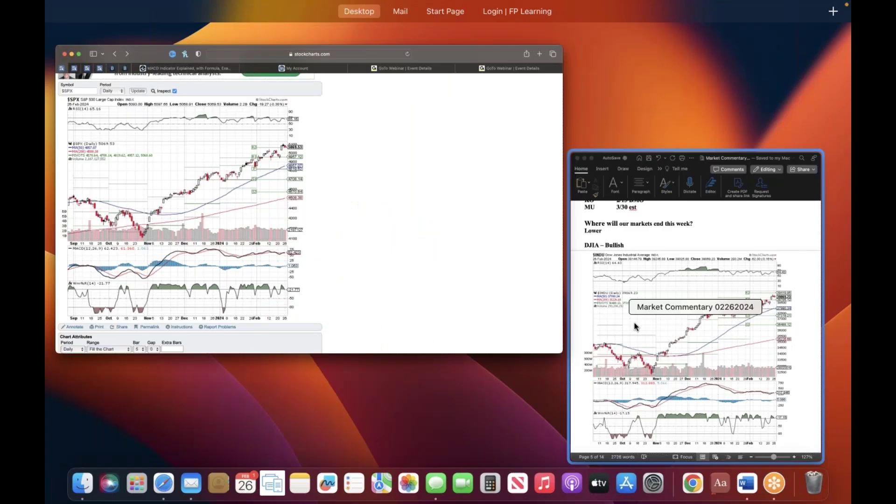
left_click(634, 322)
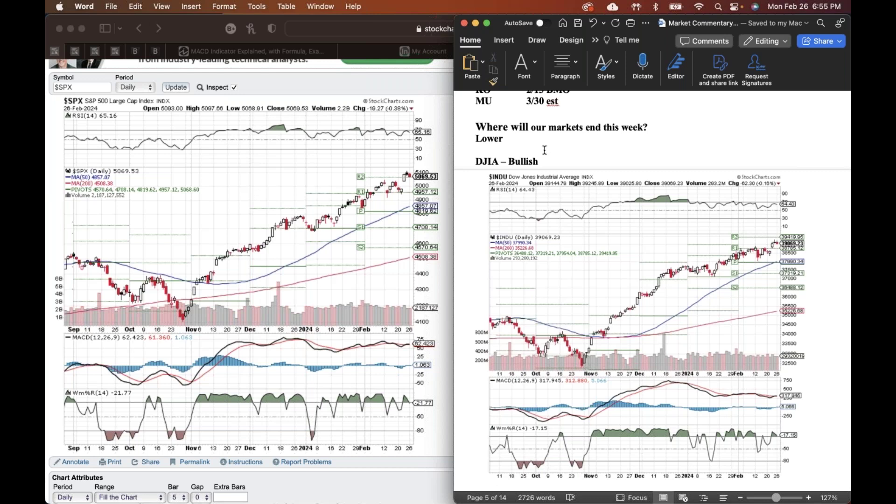
- Review the DJIA and SPX charts in the commentary document down to the COMP heading
scroll(545, 150, "down", 1)
scroll(652, 289, "down", 3)
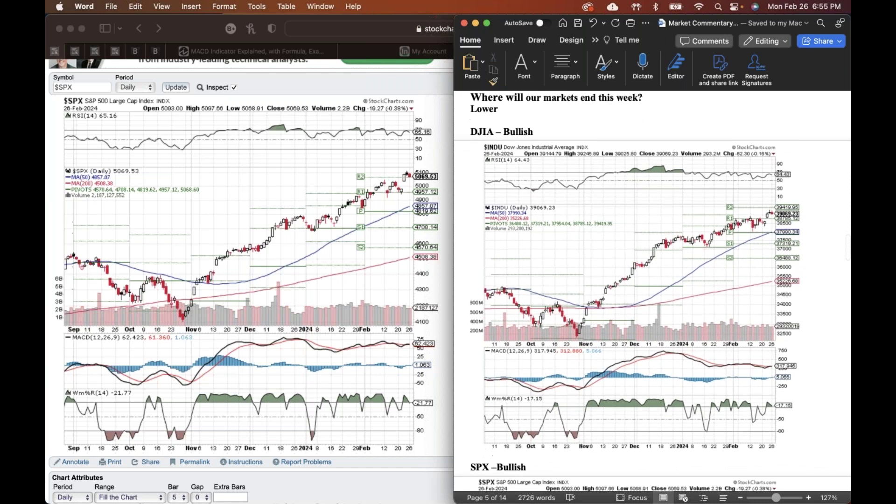
scroll(641, 223, "down", 3)
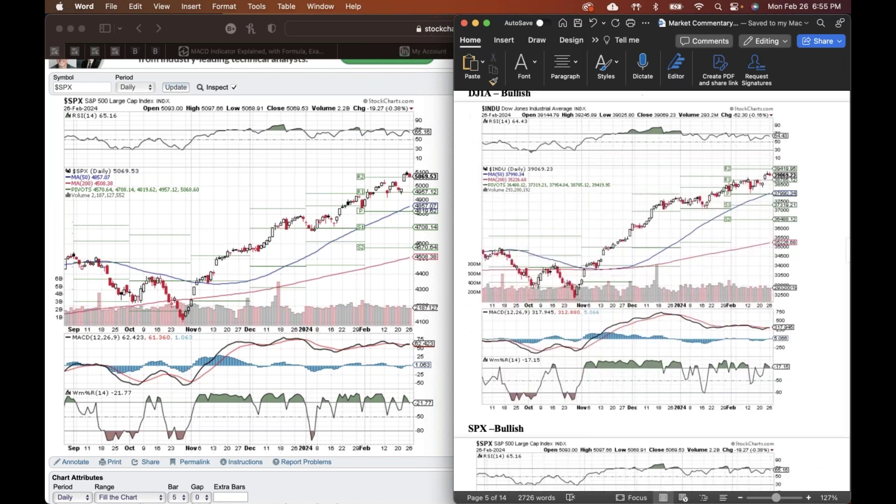
scroll(673, 214, "down", 10)
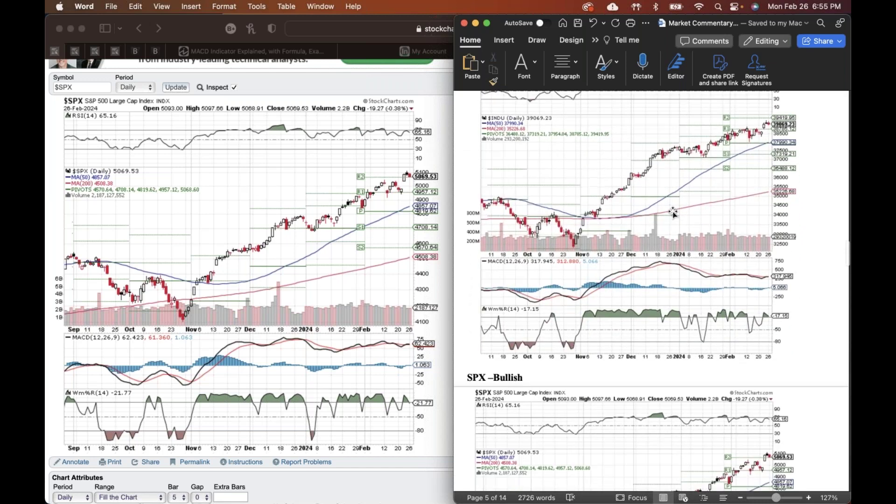
scroll(673, 211, "down", 10)
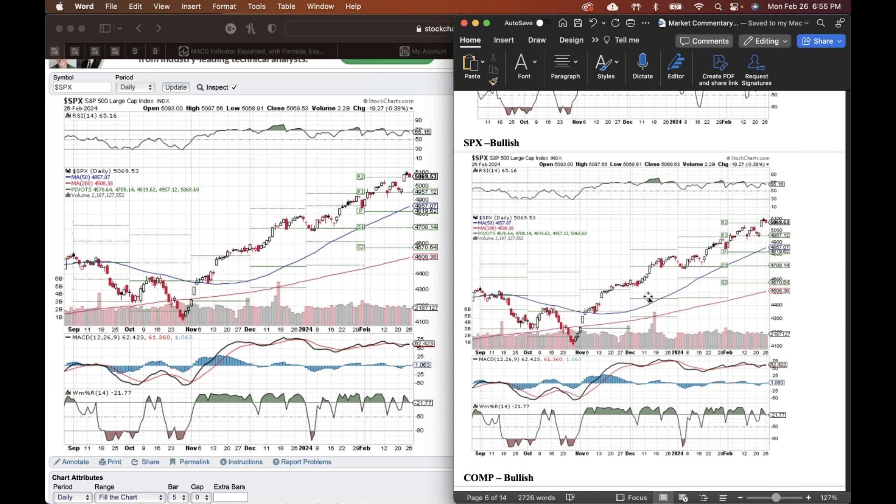
- Examine the COMP daily chart and its indicators in the commentary document
scroll(648, 298, "down", 15)
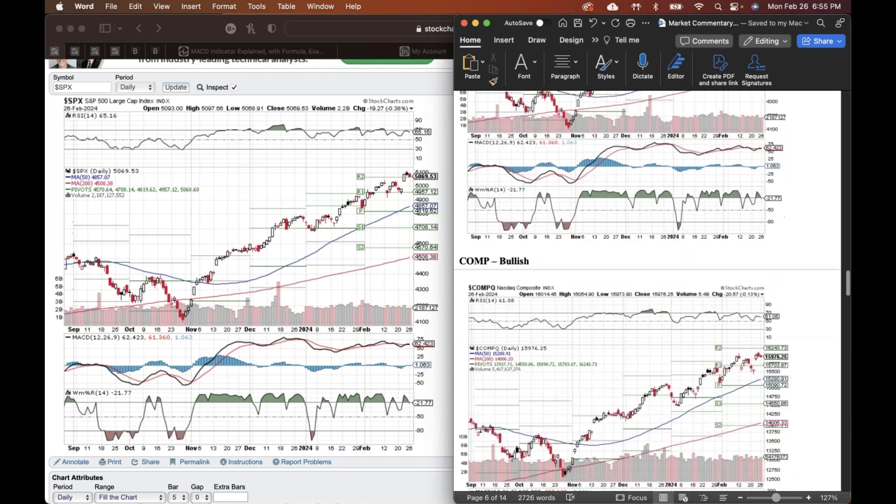
scroll(648, 291, "down", 2)
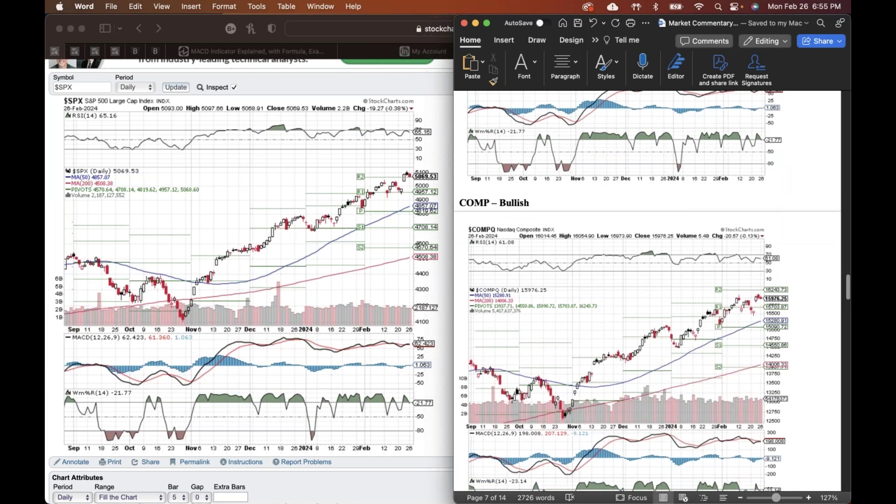
scroll(727, 350, "down", 4)
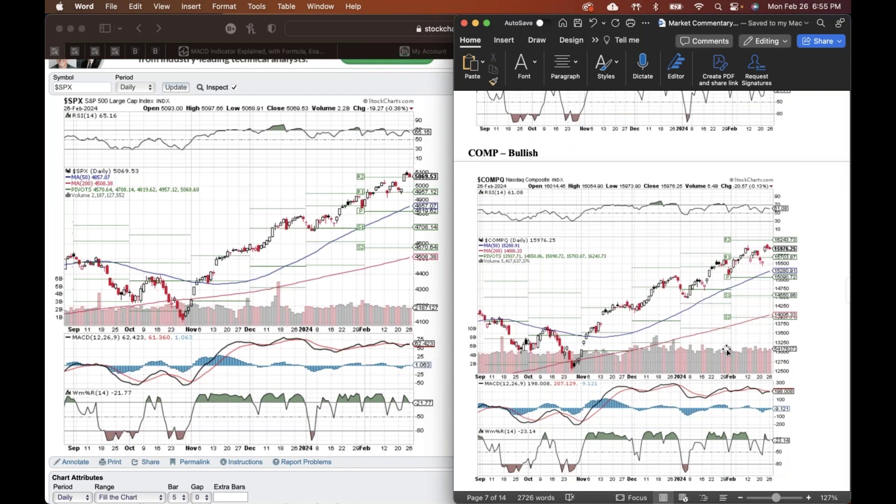
scroll(727, 350, "down", 4)
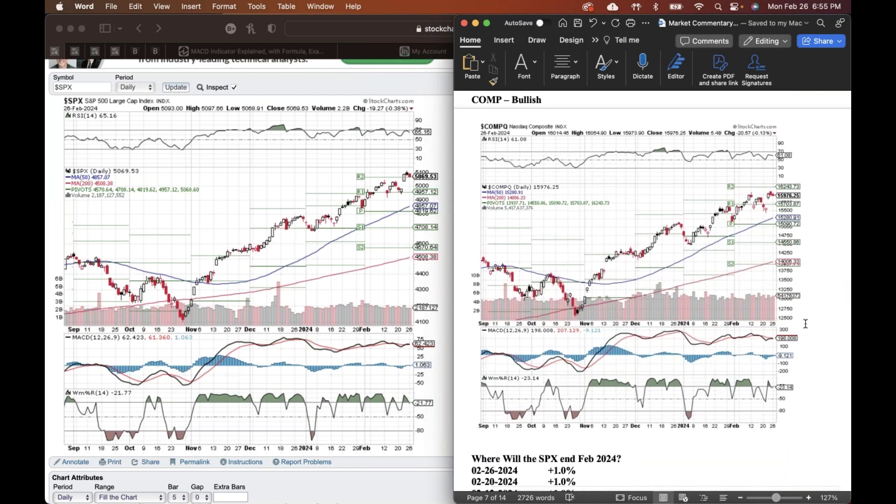
scroll(727, 350, "up", 2)
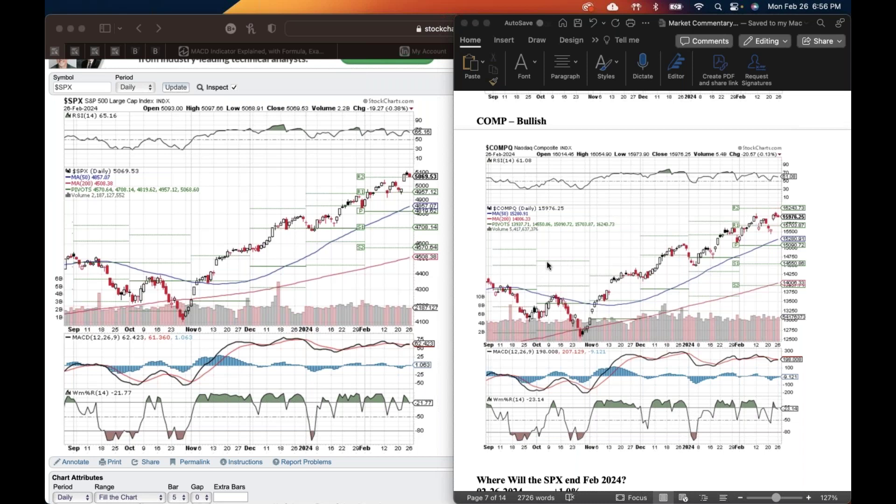
scroll(548, 265, "down", 1)
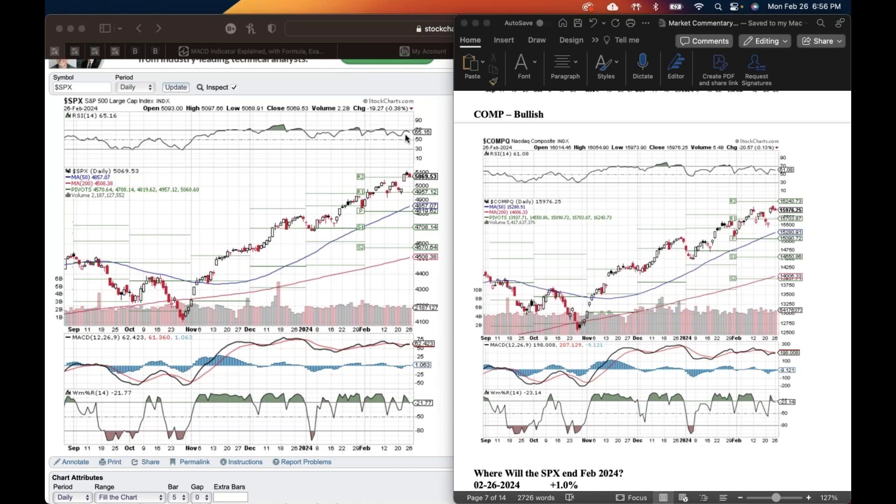
scroll(539, 312, "up", 1)
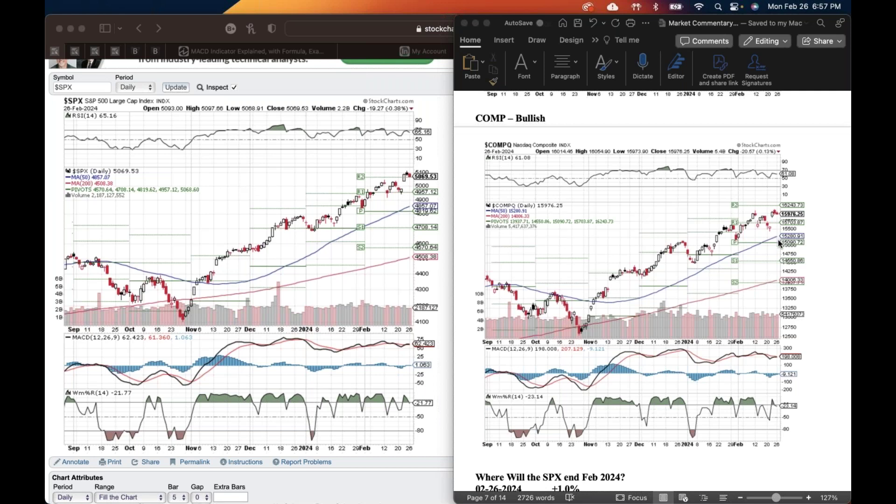
- Compare the SPX and COMP chart indicators in the document, and review the February SPX forecast and earnings list below them
scroll(586, 226, "up", 2)
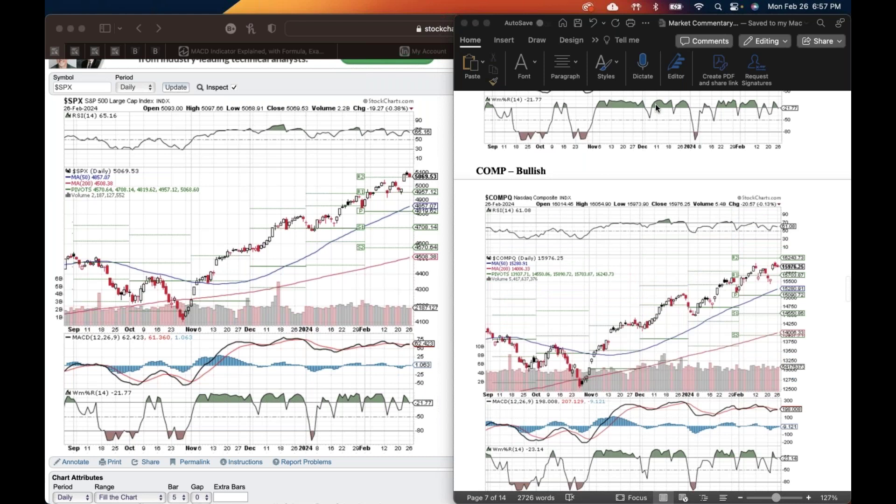
scroll(712, 226, "up", 10)
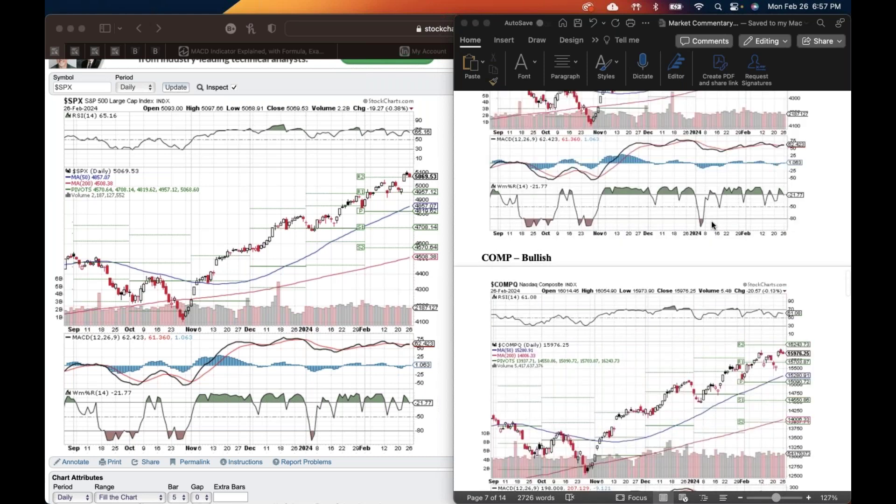
scroll(712, 225, "down", 15)
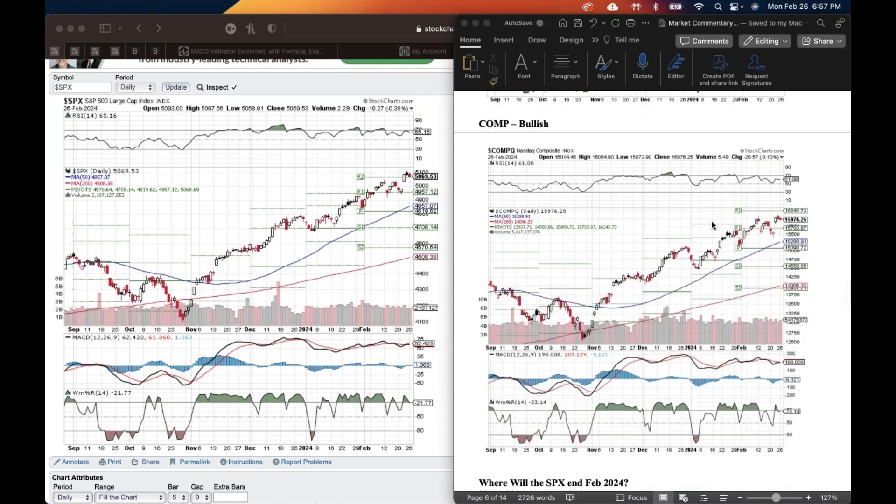
scroll(712, 225, "down", 1)
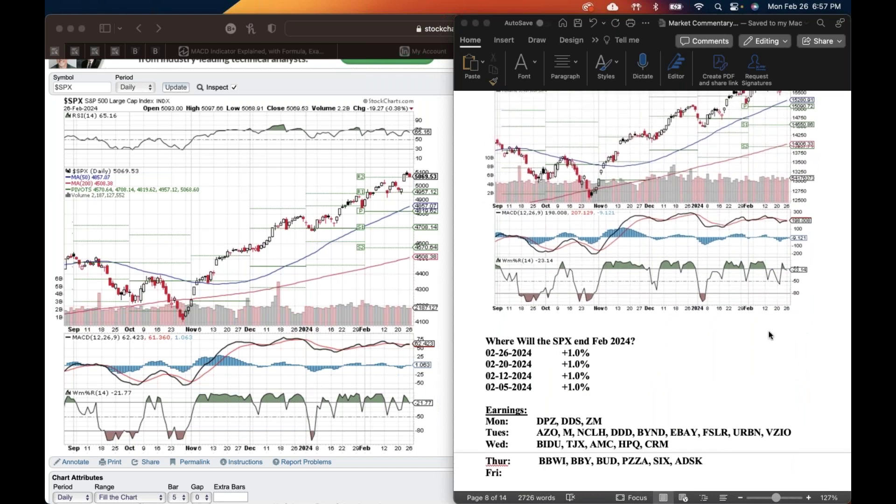
scroll(770, 335, "down", 1)
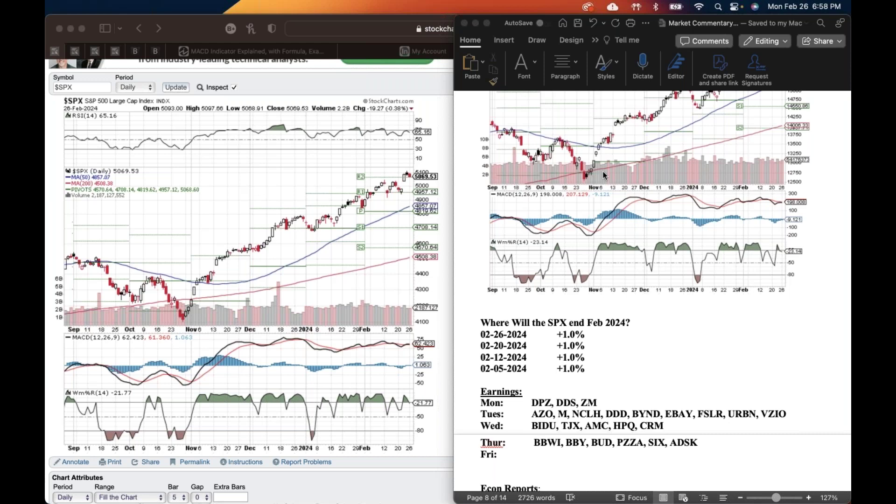
- Switch to Safari and replace the MU chart with the daily DIS chart to examine its price and indicators
scroll(316, 113, "up", 2)
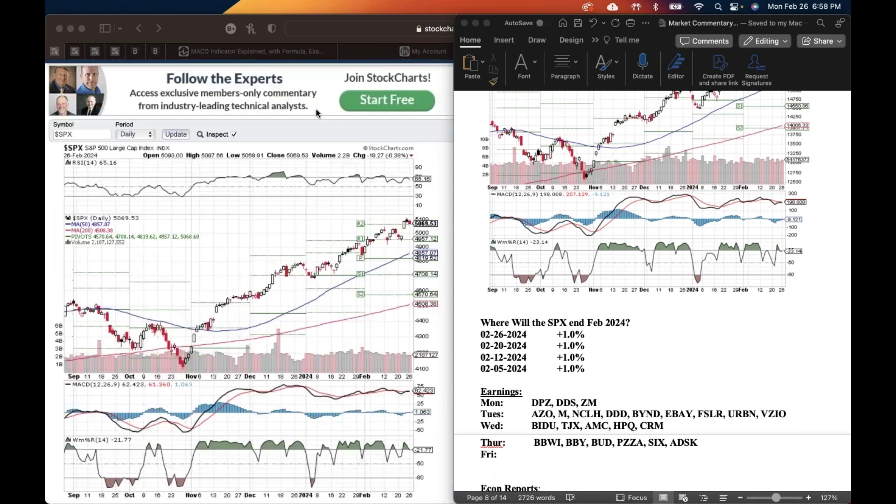
left_click(75, 51)
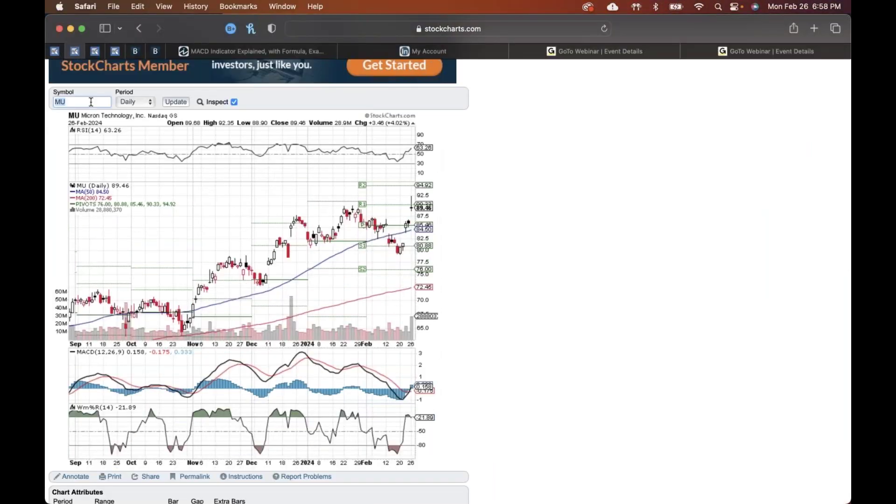
type("dis")
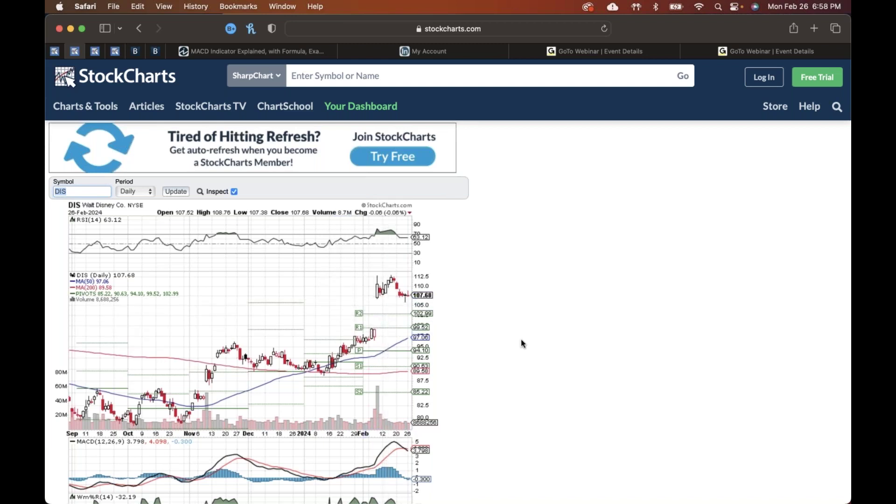
scroll(521, 340, "down", 2)
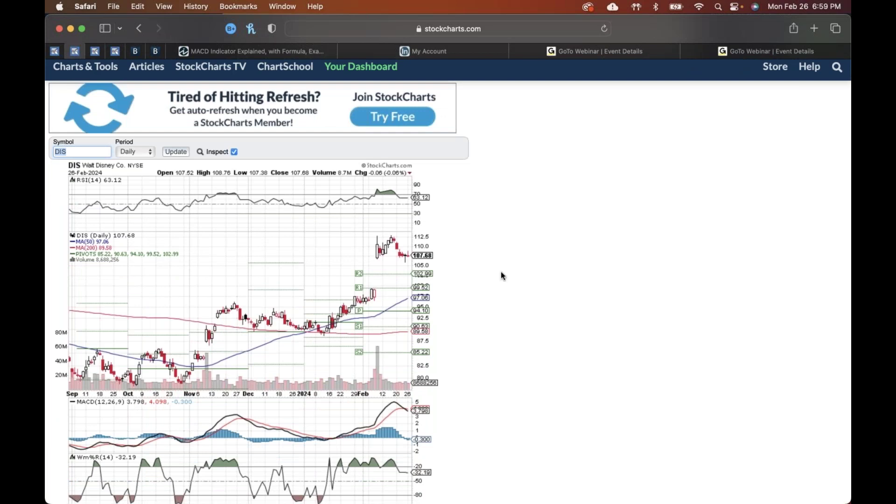
- Load the daily UAA chart and examine its price and indicators
type("UAA")
key("Return")
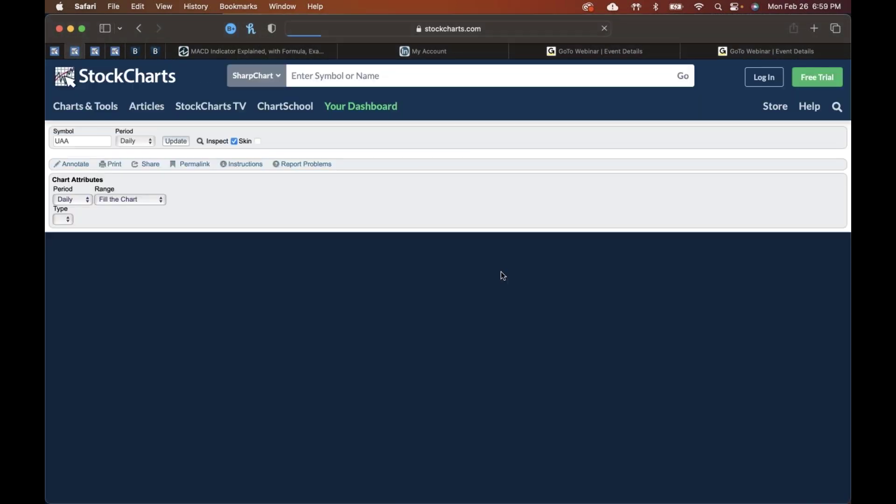
scroll(492, 326, "down", 2)
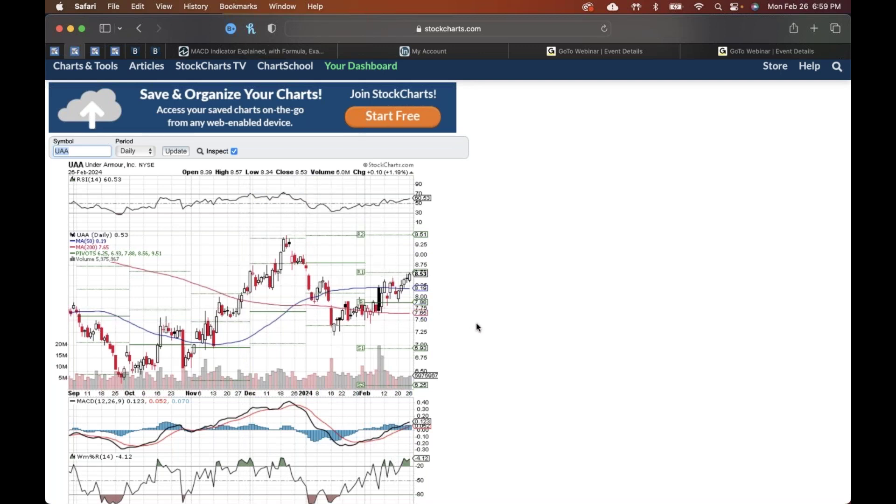
scroll(477, 324, "up", 1)
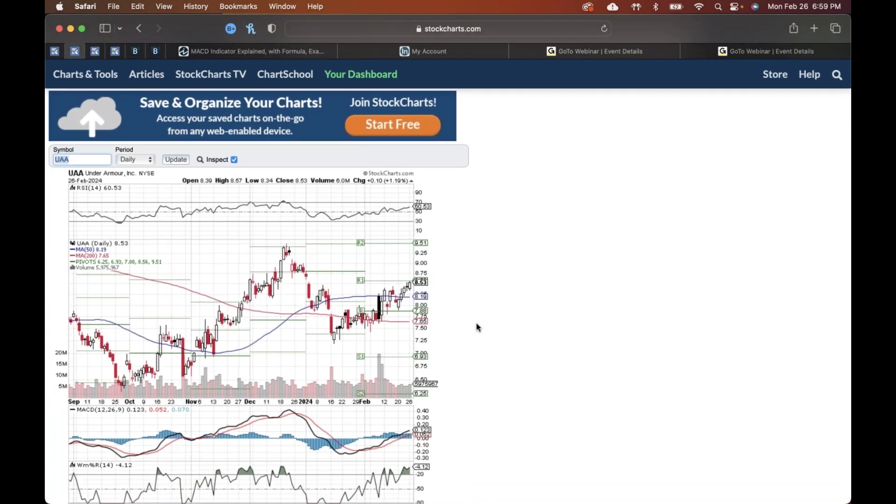
scroll(476, 323, "down", 3)
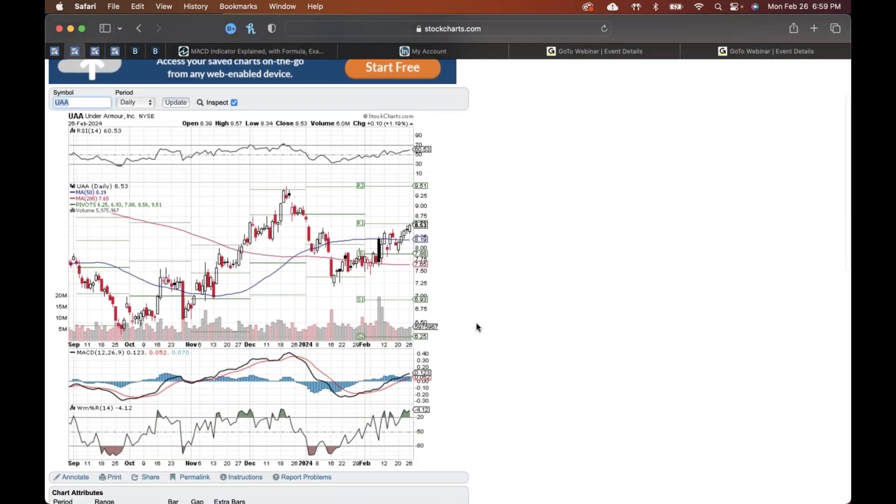
scroll(476, 323, "up", 3)
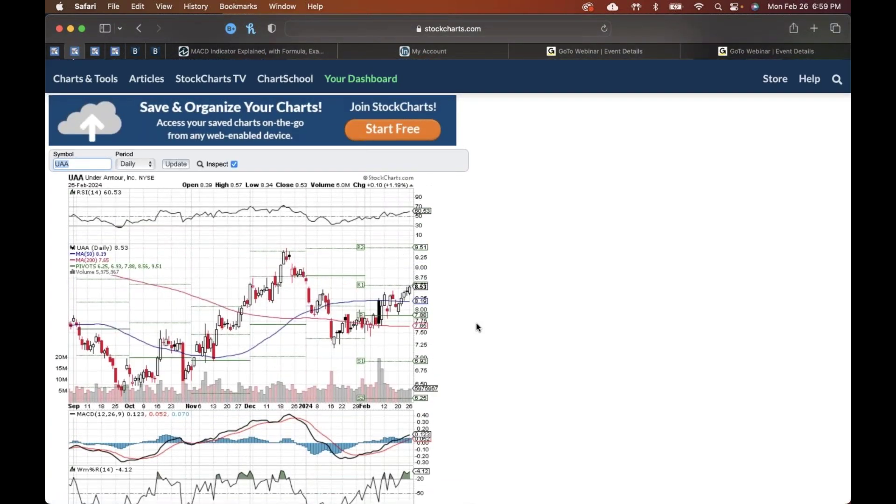
- Go back from the symbol search for mre and load the daily MRO chart instead
scroll(476, 324, "down", 1)
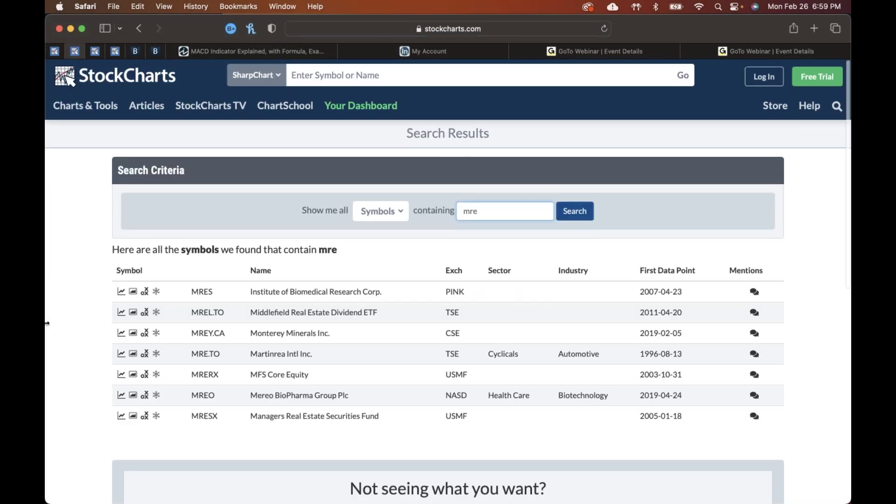
scroll(151, 263, "left", 5)
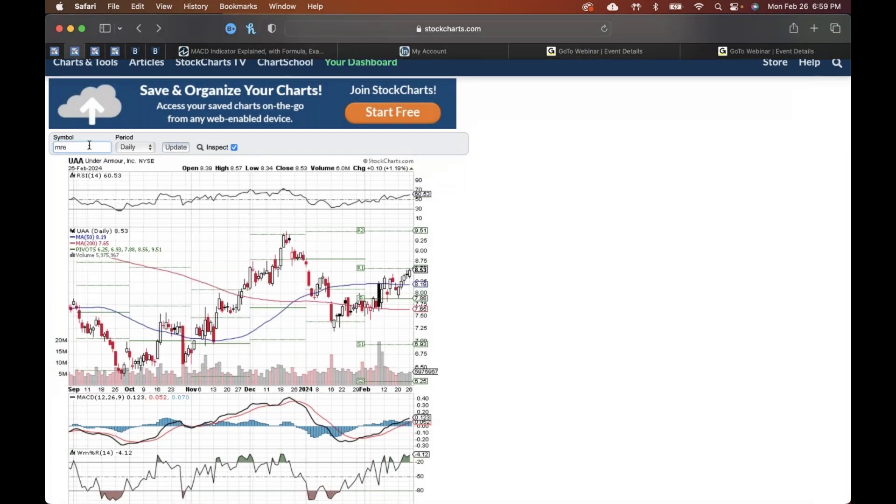
left_click(89, 146)
key("BackSpace")
key("BackSpace")
type("ro")
key("Return")
key("Return")
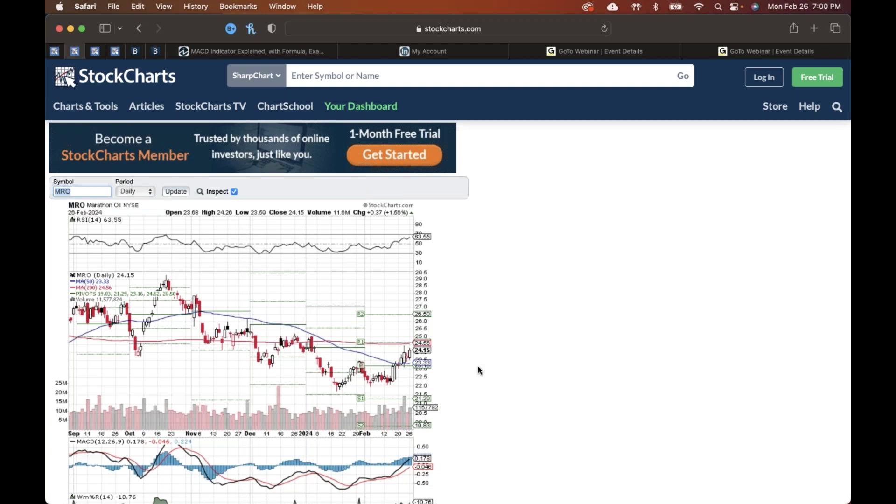
scroll(479, 370, "down", 1)
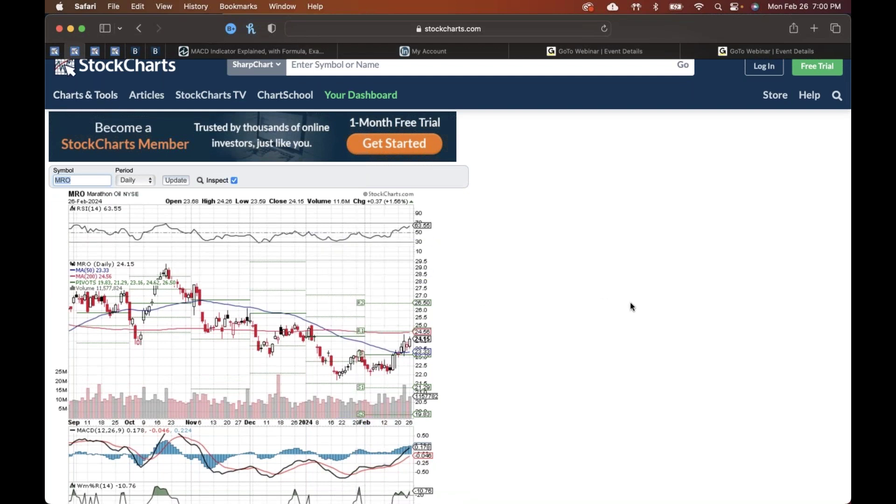
- Show the $SPX daily chart again and switch to the commentary document in Word
left_click(55, 50)
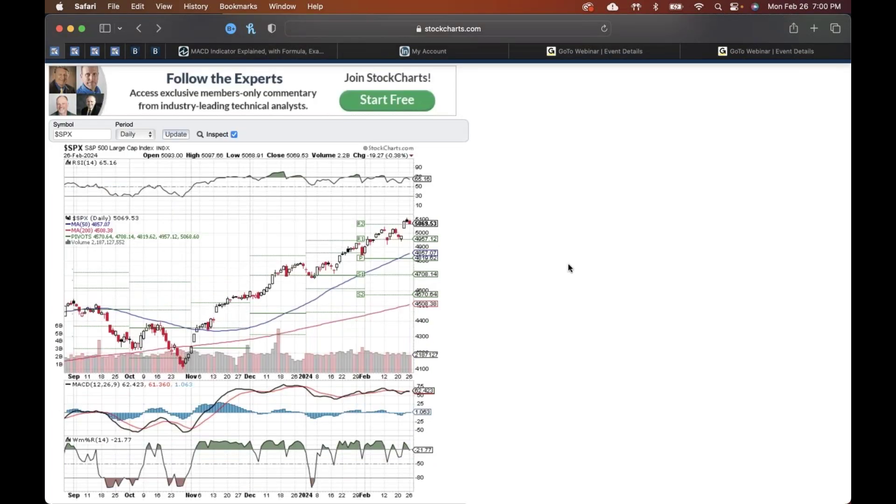
key("ctrl+Up")
left_click(568, 264)
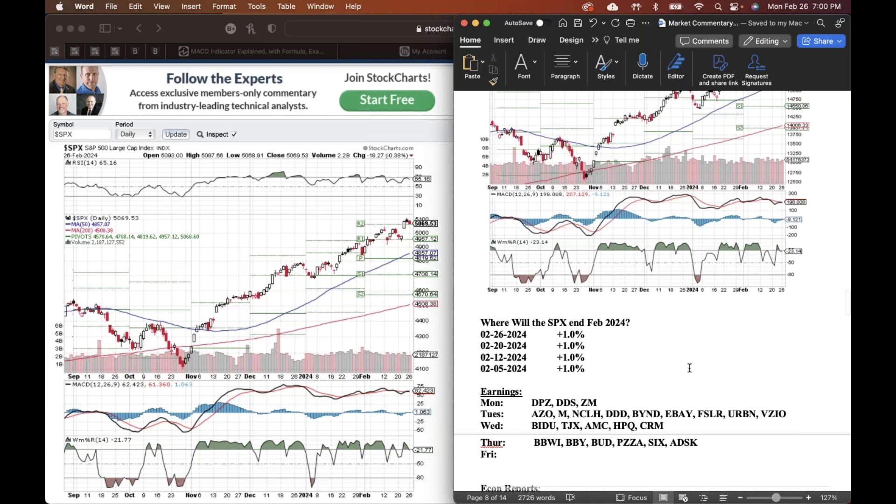
- Review the February SPX forecast, earnings list, Econ Reports and trading notes in the document down to the Capital One article heading
scroll(690, 368, "up", 3)
scroll(690, 367, "left", 1)
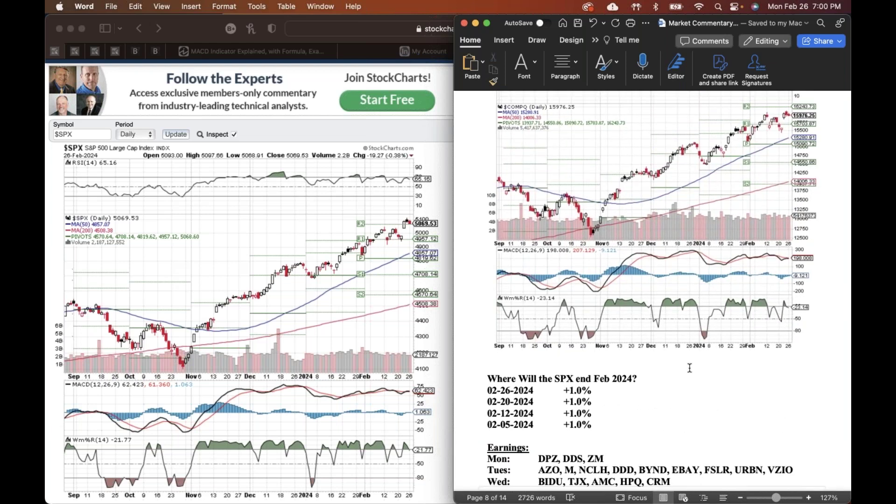
scroll(690, 368, "down", 4)
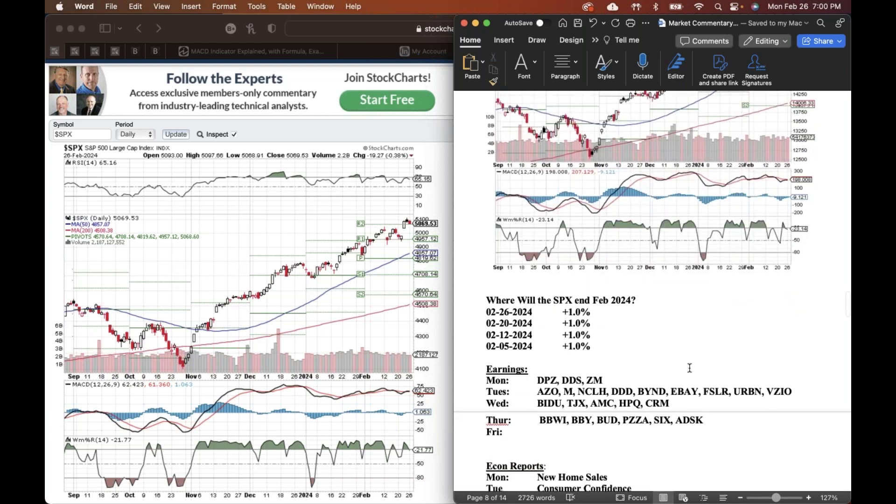
scroll(690, 368, "down", 5)
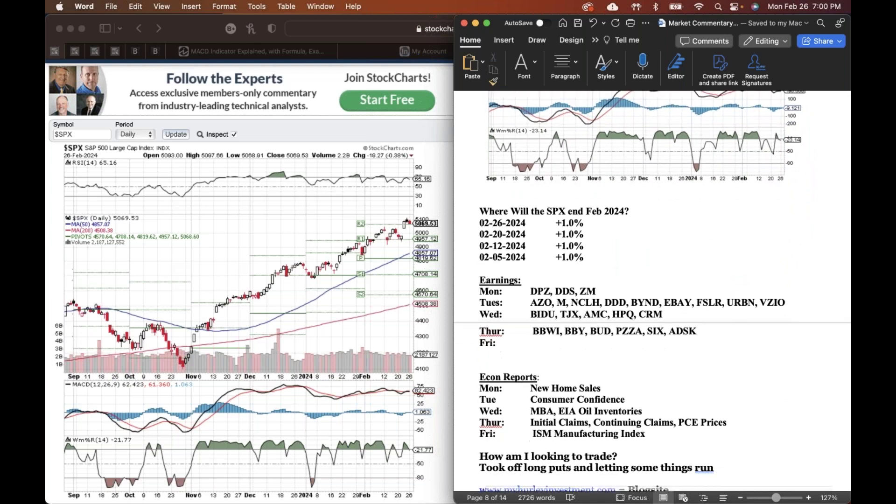
scroll(690, 367, "down", 2)
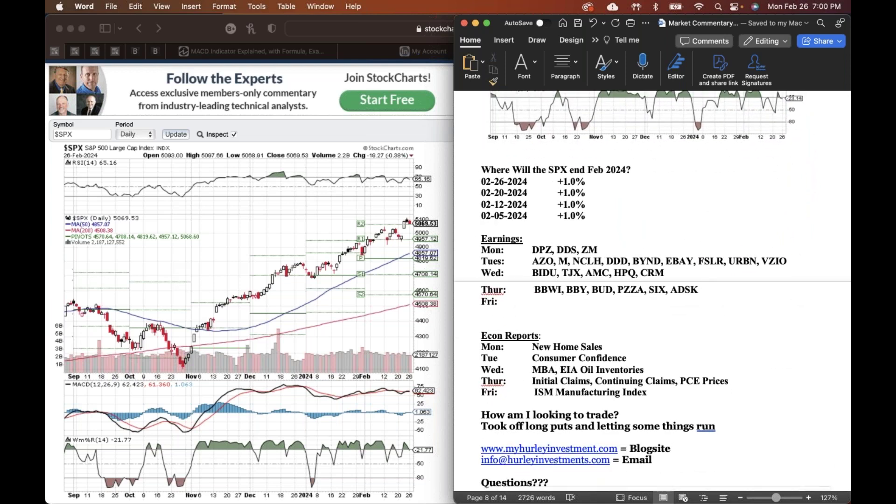
scroll(642, 303, "down", 2)
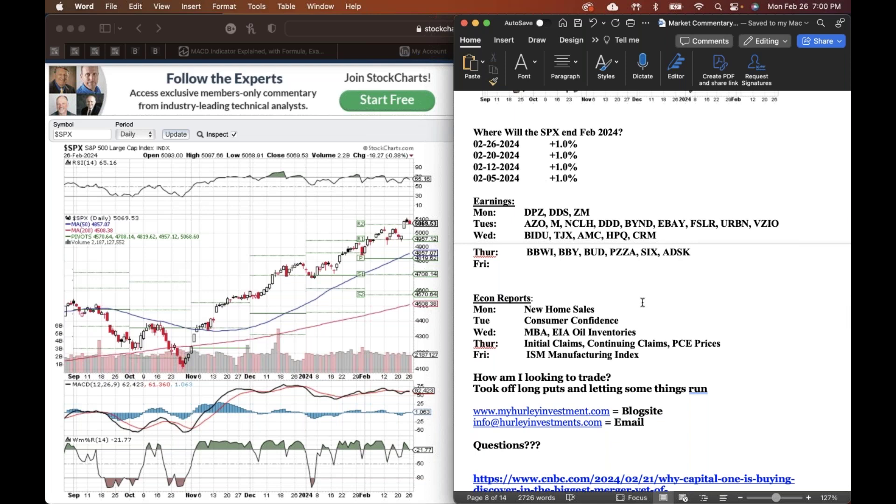
scroll(643, 302, "down", 1)
scroll(596, 284, "down", 3)
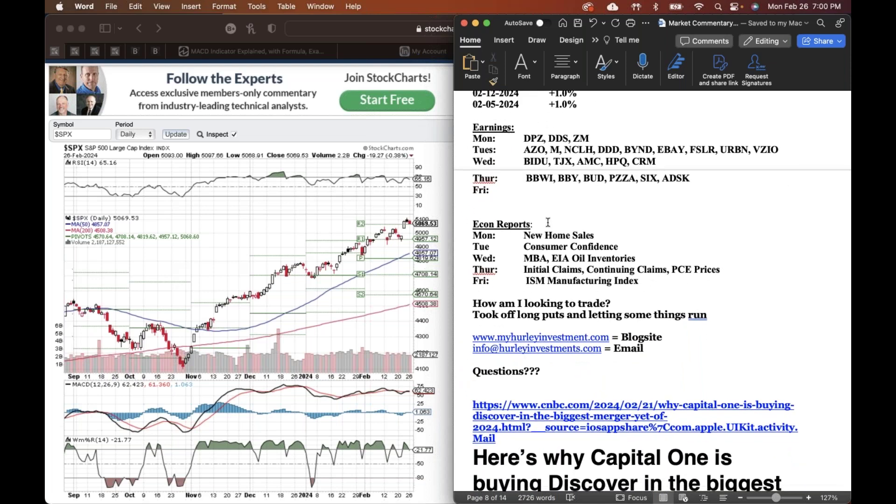
scroll(537, 215, "down", 1)
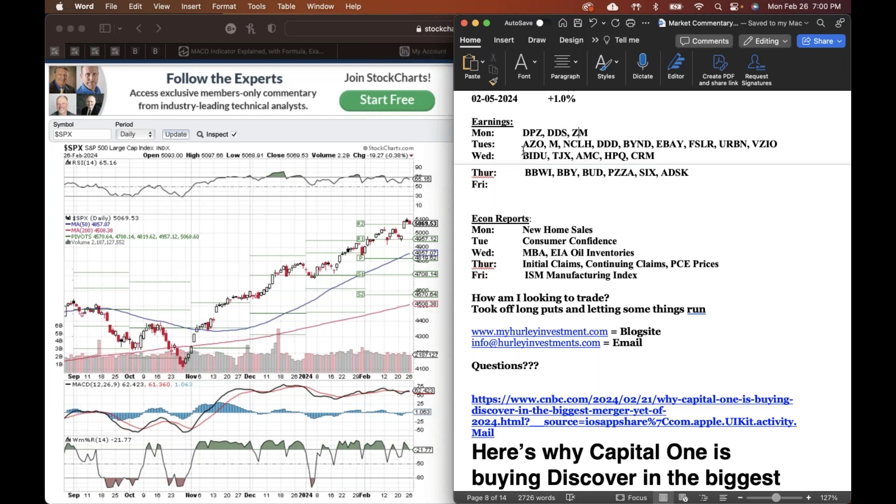
scroll(523, 150, "down", 1)
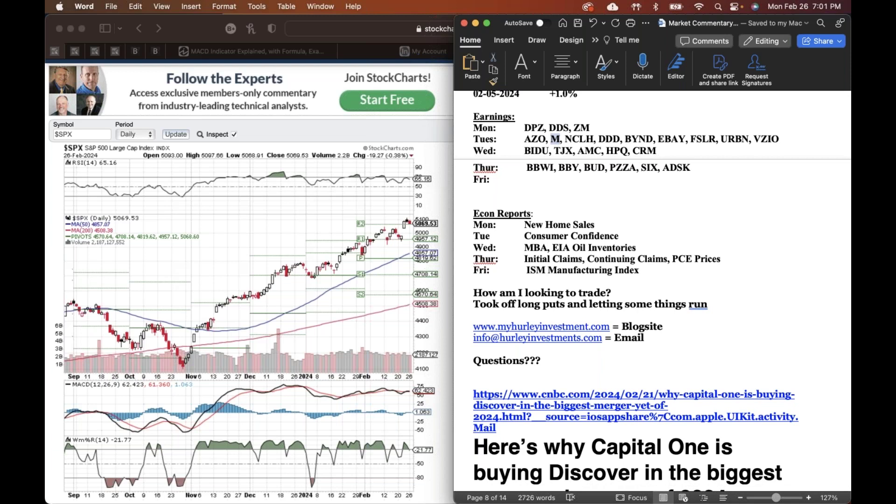
- Highlight the tickers M, CRM, PZZA and SIX in turn while reviewing the Tuesday to Thursday earnings list, ending with the selection cleared
double_click(555, 139)
scroll(607, 154, "down", 1)
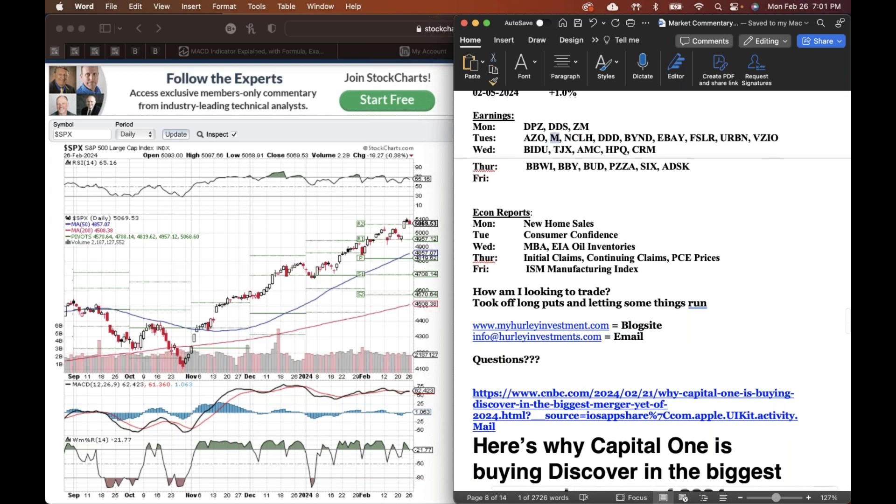
left_click_drag(630, 146, 651, 146)
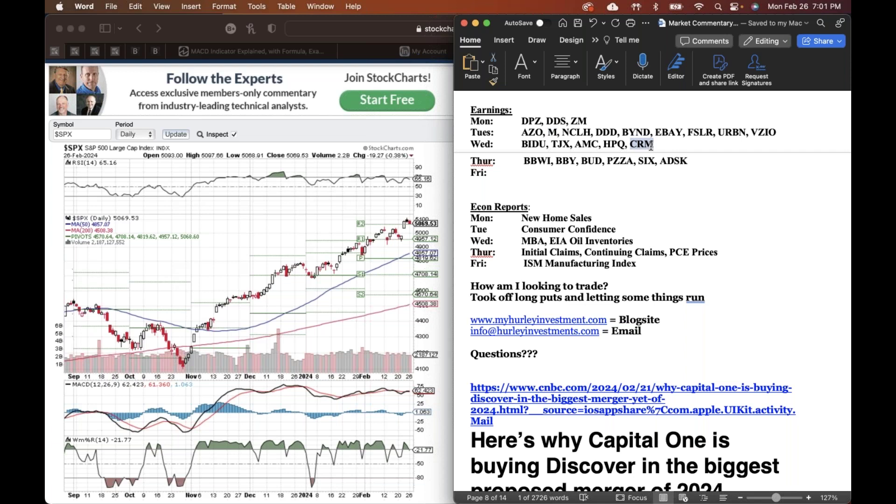
scroll(547, 177, "down", 1)
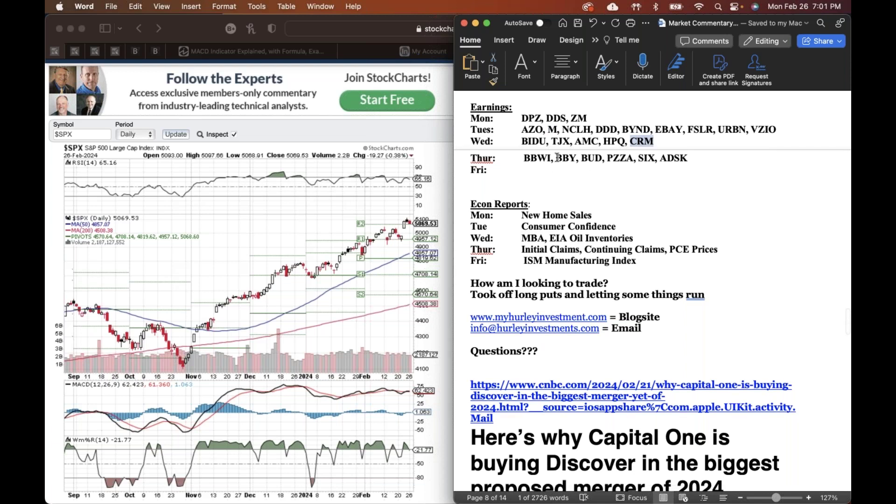
left_click_drag(555, 157, 634, 158)
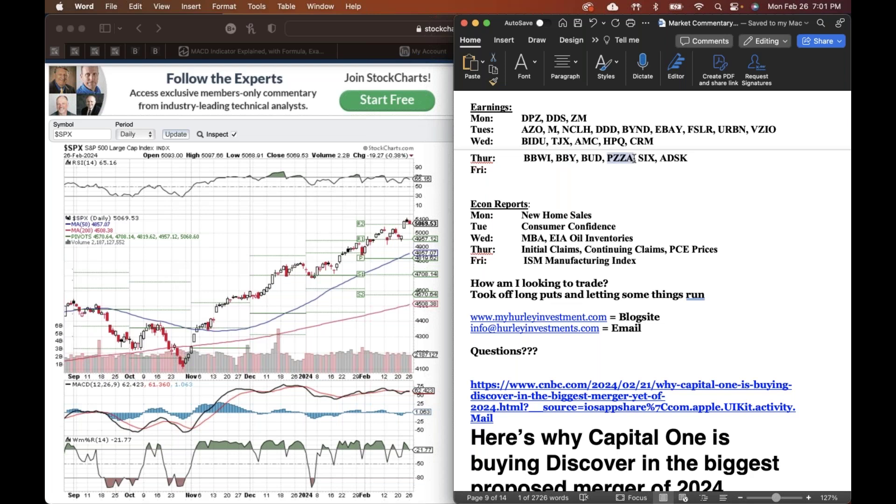
left_click_drag(639, 158, 653, 157)
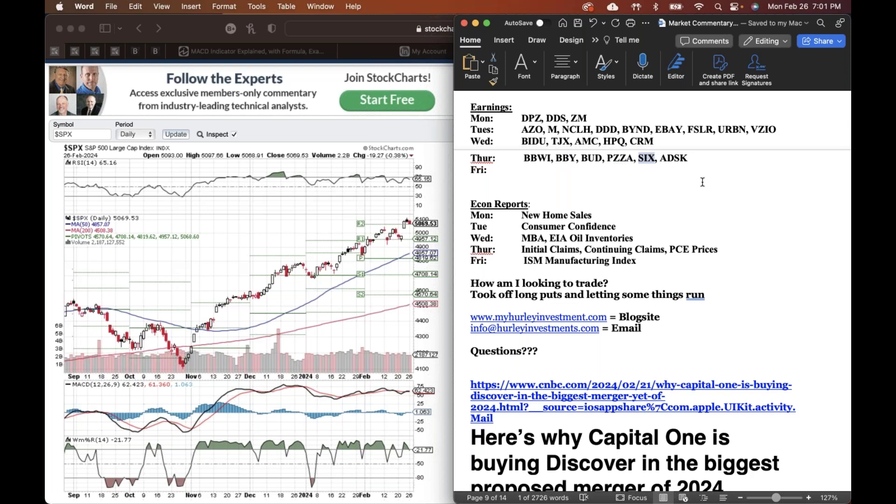
left_click(697, 159)
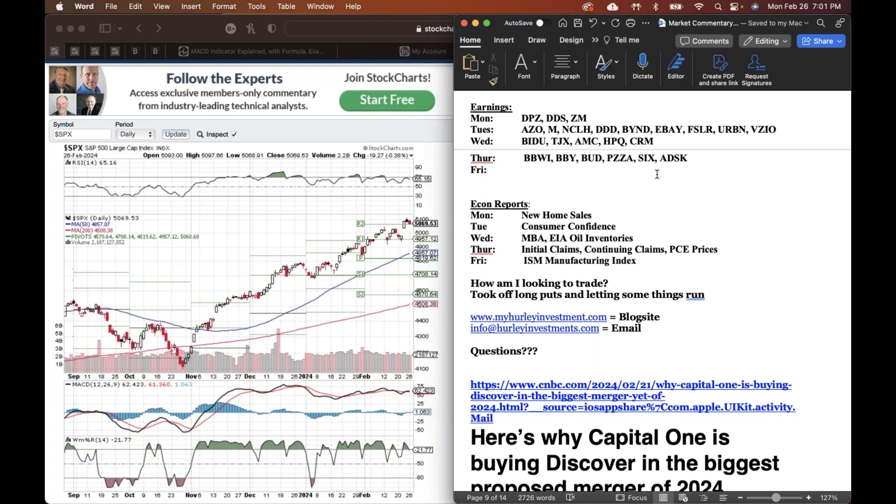
- Review the Monday to Wednesday entries under Econ Reports, pointing out the MBA and EIA Oil Inventories line
scroll(657, 174, "down", 1)
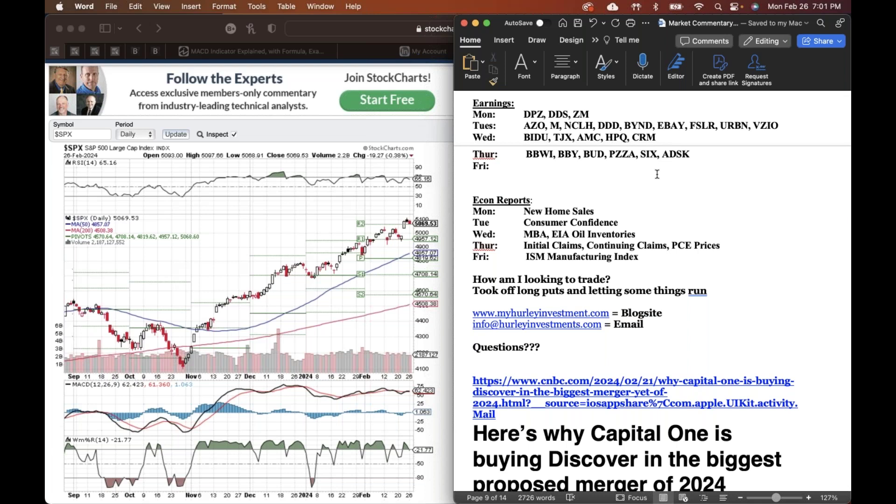
scroll(657, 174, "down", 3)
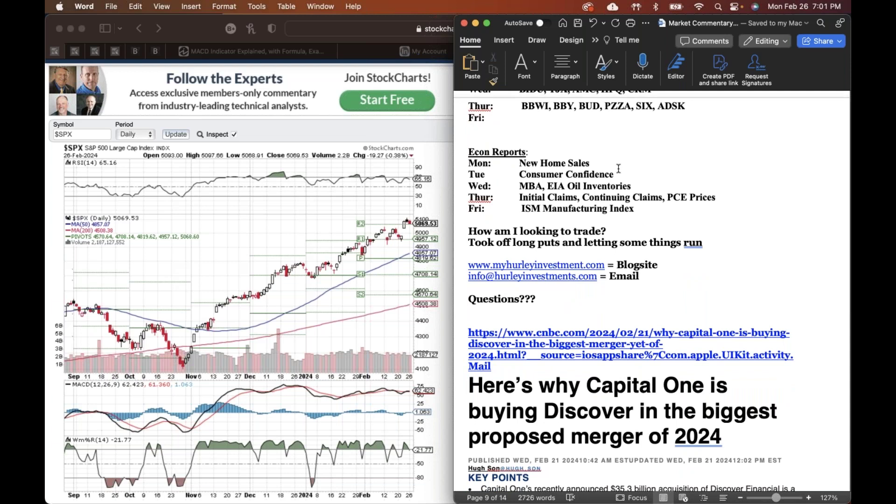
scroll(618, 168, "down", 2)
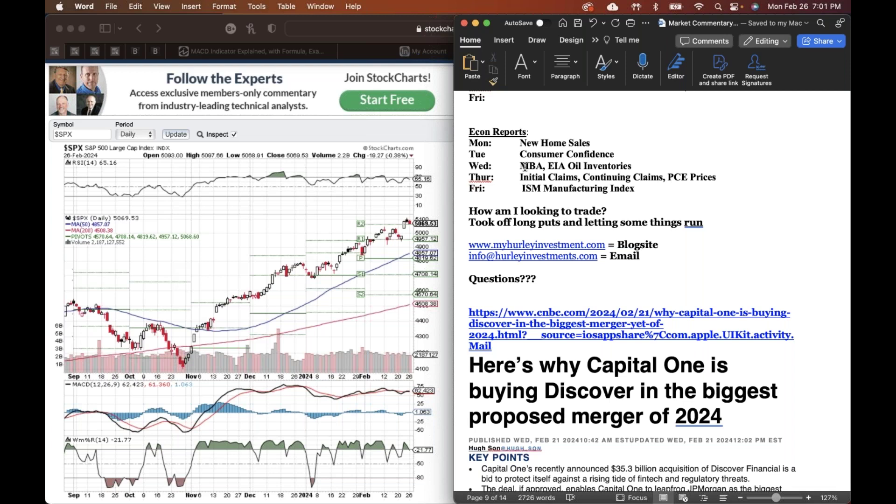
scroll(525, 167, "down", 1)
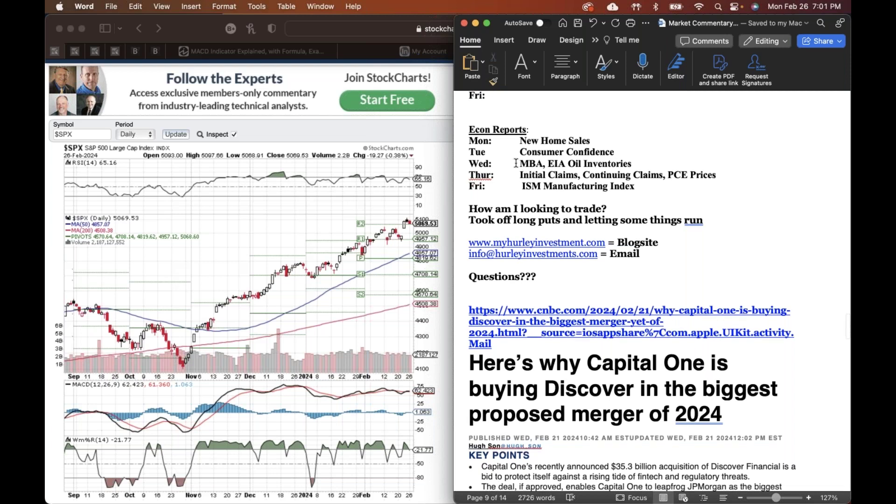
left_click(520, 164)
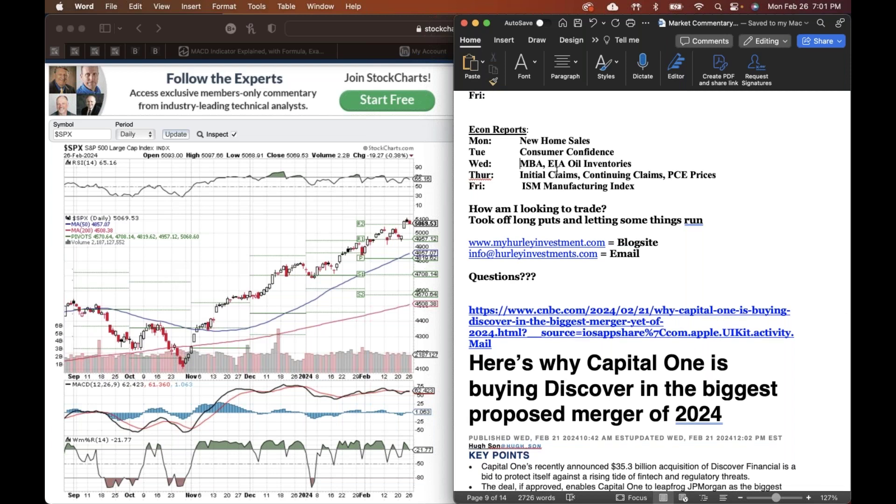
left_click(634, 164)
scroll(544, 174, "down", 3)
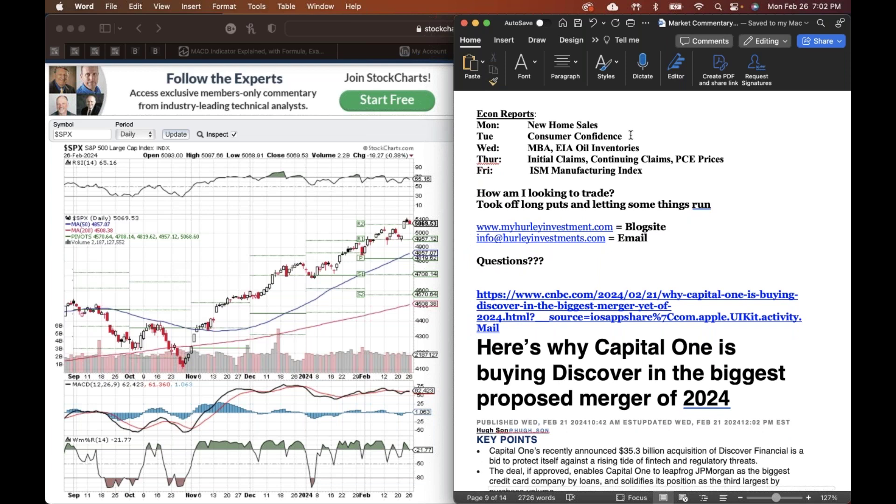
left_click(646, 149)
scroll(536, 153, "down", 1)
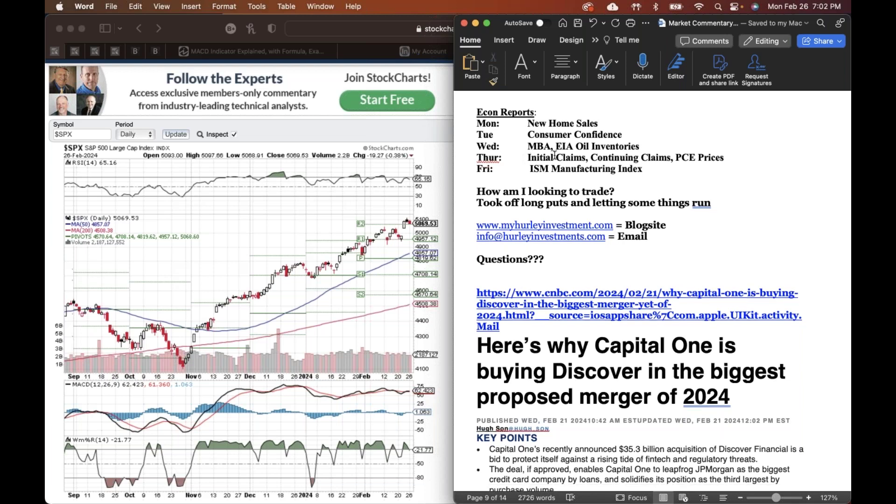
- Highlight PCE Prices in Thursday's Econ Reports, point out Friday's ISM Manufacturing Index, and mark the PCE entry again
double_click(683, 157)
left_click_drag(707, 157, 729, 156)
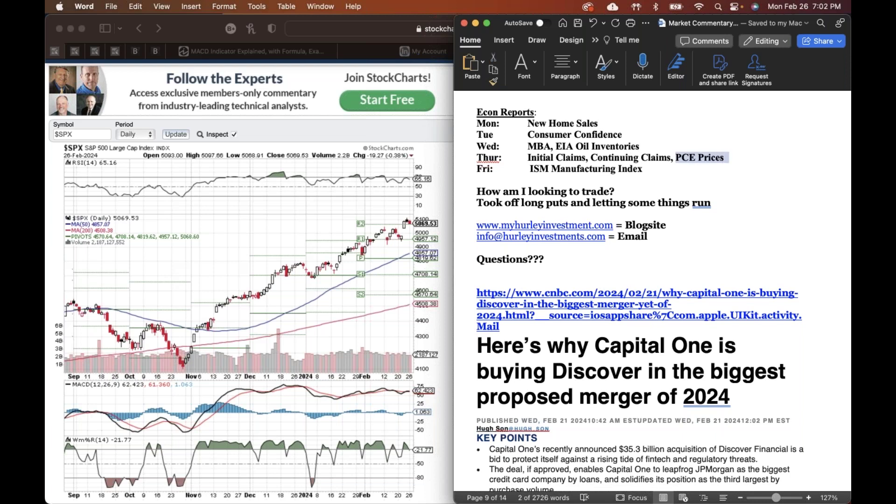
left_click(646, 169)
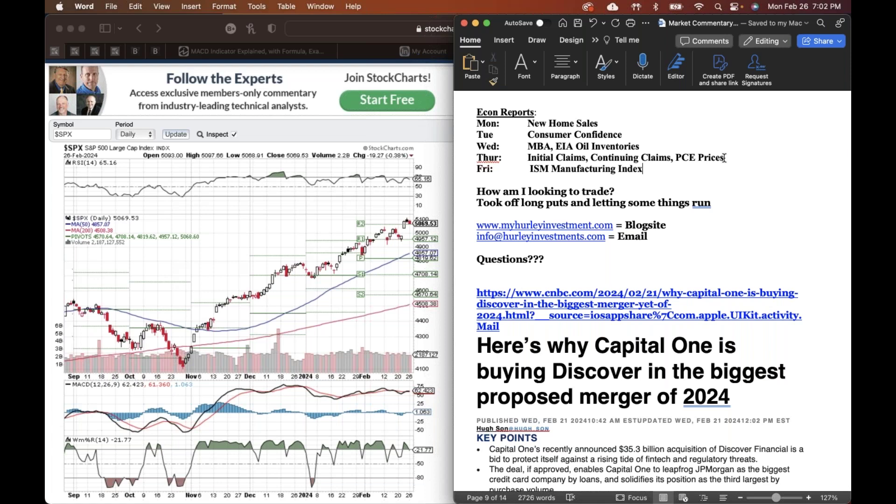
scroll(724, 157, "down", 1)
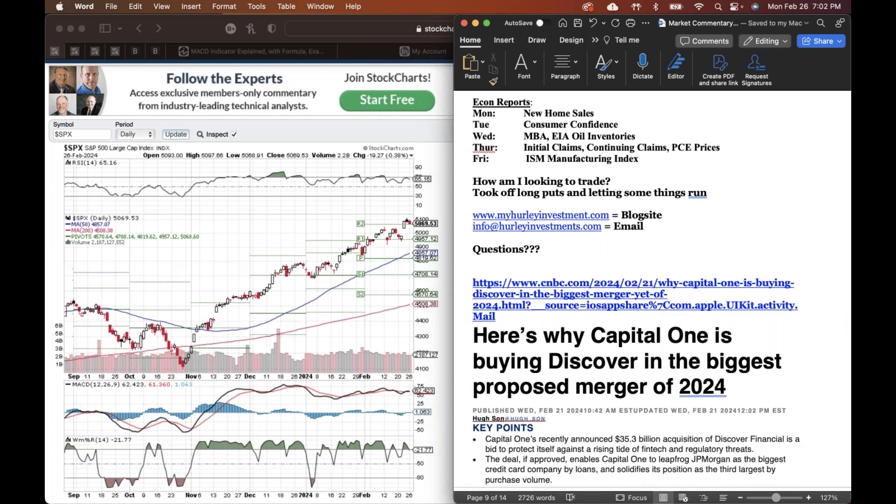
scroll(724, 158, "down", 1)
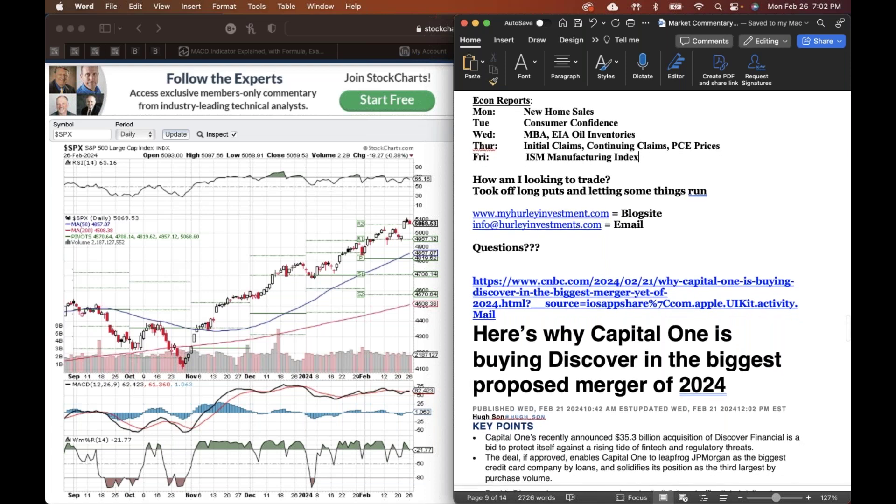
scroll(673, 139, "down", 1)
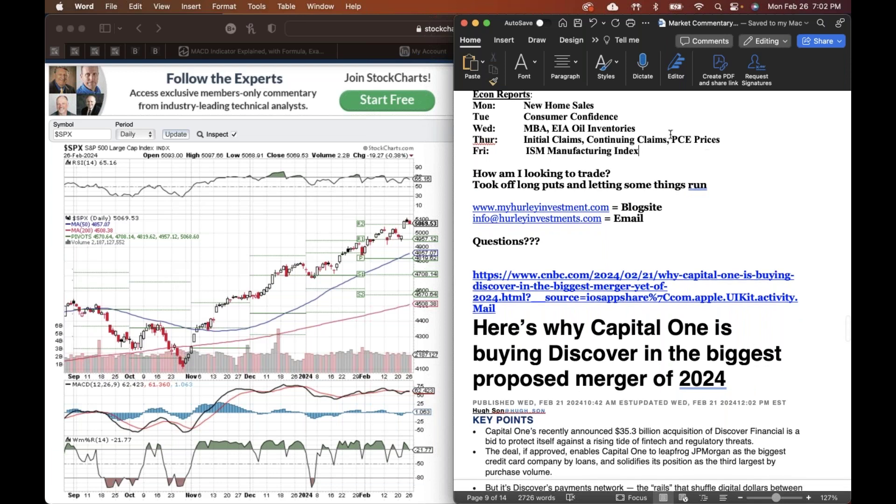
left_click_drag(673, 139, 700, 140)
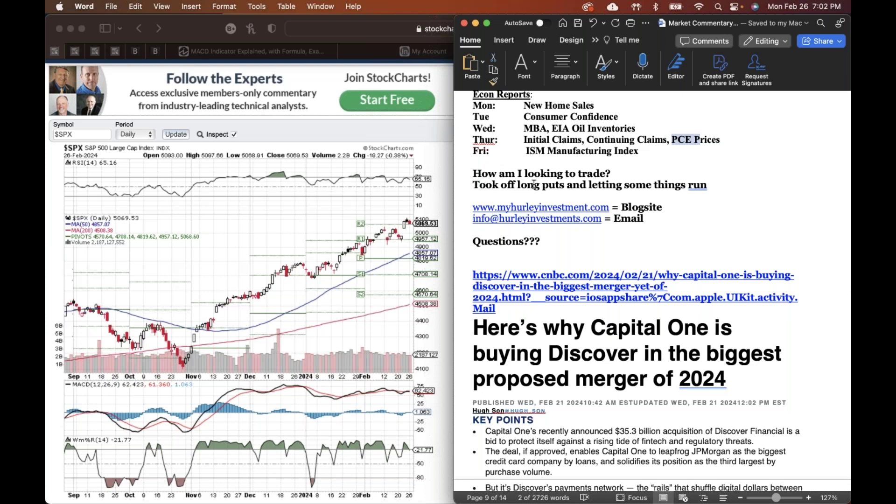
- Review the trading notes and the headline and key points of the Capital One and Discover merger article
scroll(534, 184, "down", 1)
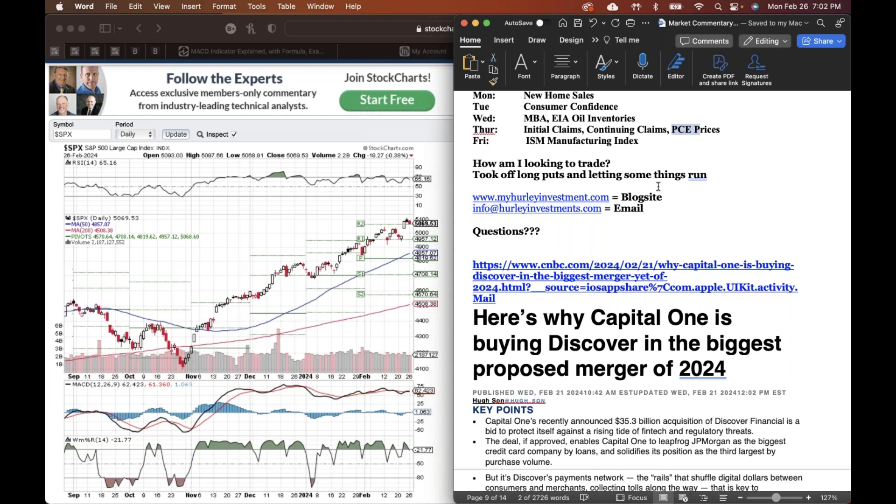
scroll(657, 186, "down", 1)
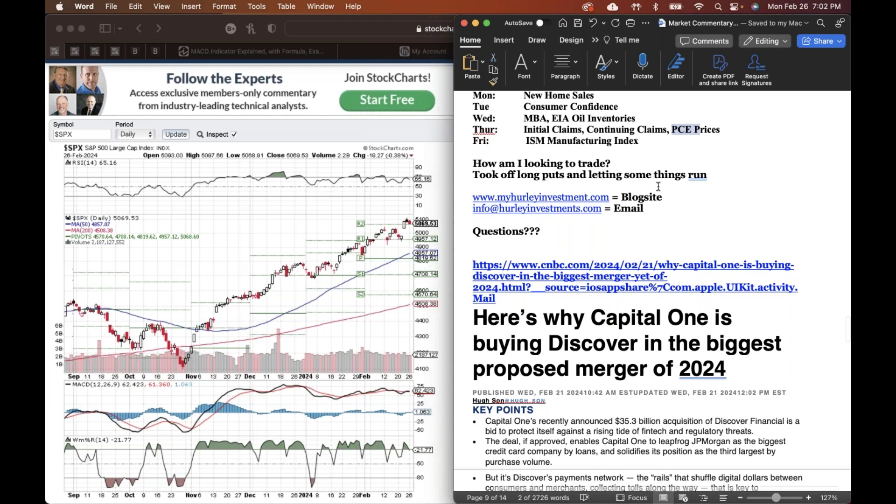
scroll(658, 187, "down", 5)
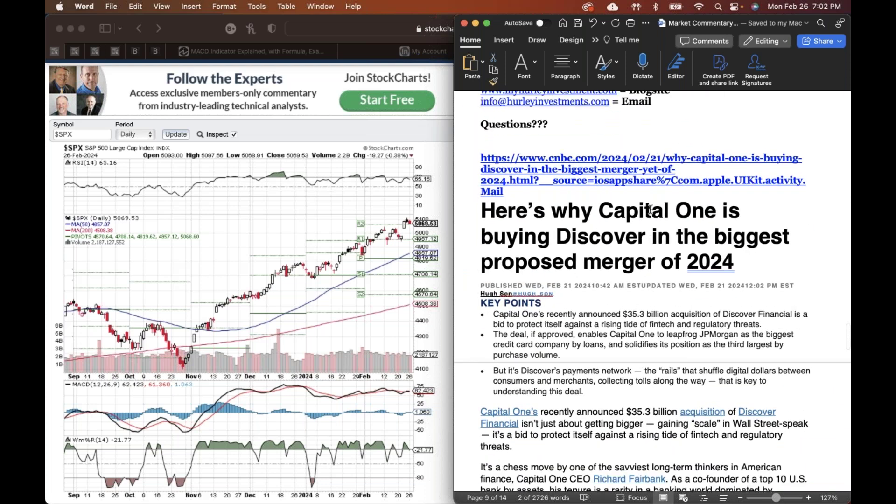
scroll(597, 238, "down", 3)
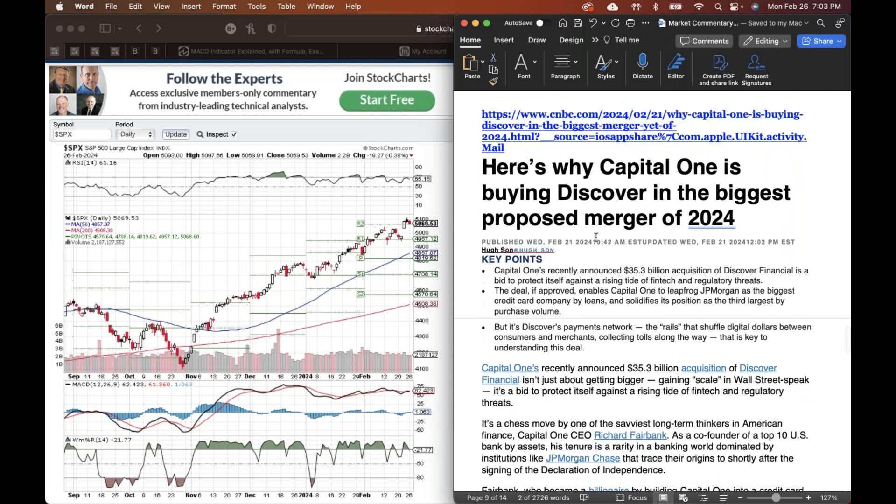
scroll(597, 238, "down", 2)
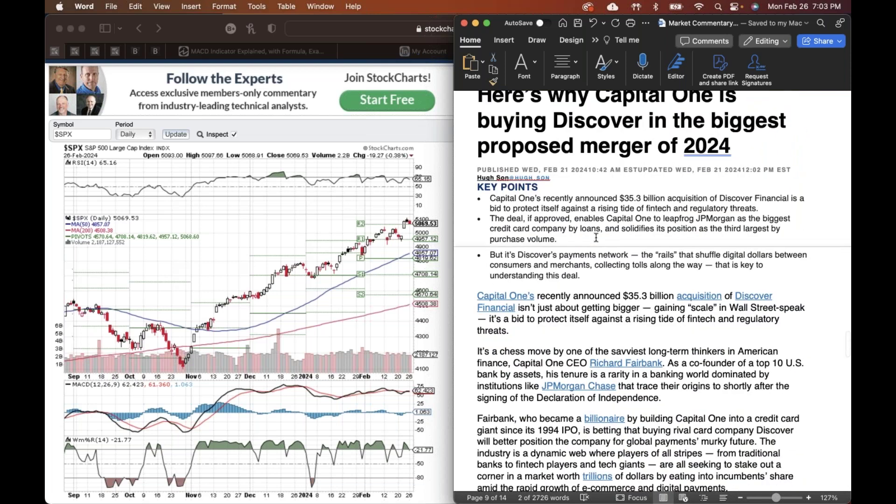
scroll(596, 238, "up", 3)
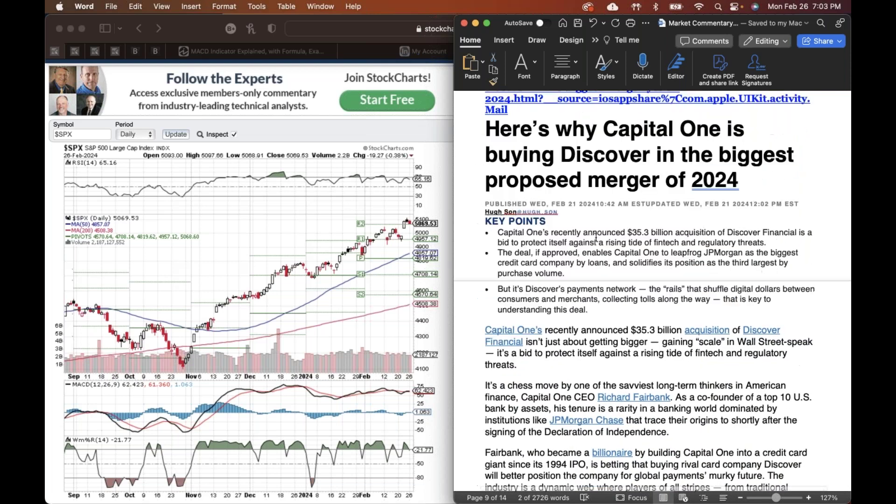
- Skim past the Capital One article and read the article on Russia's summer offensive against Ukraine through its end
scroll(596, 235, "down", 20)
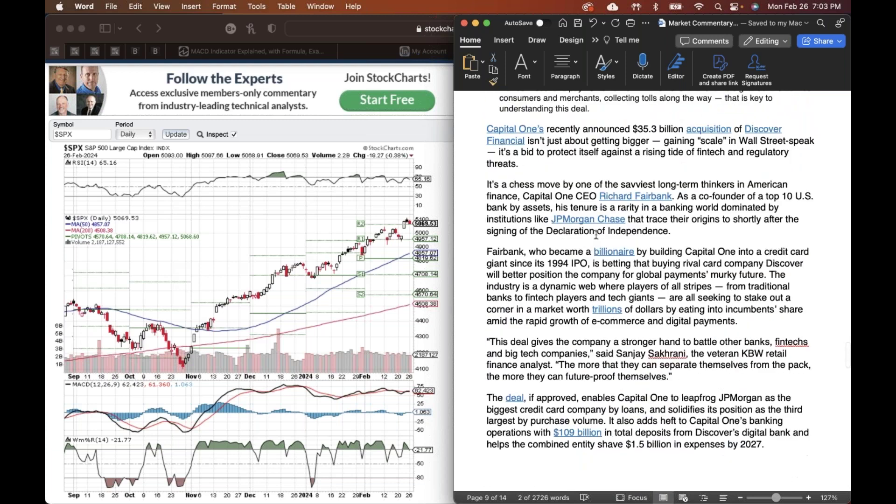
scroll(596, 235, "up", 2)
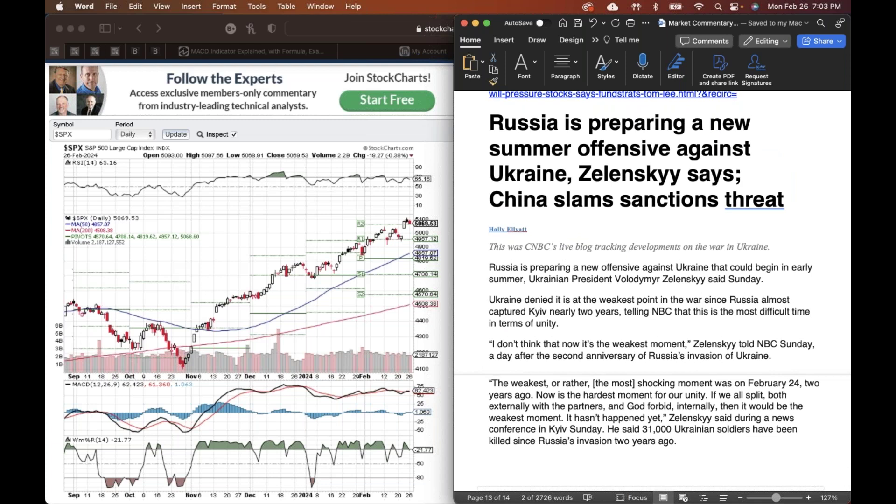
scroll(653, 289, "down", 1)
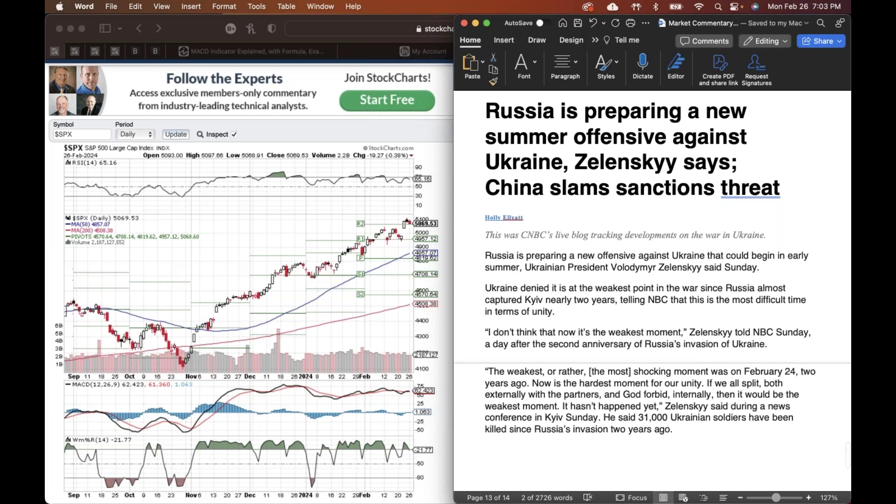
scroll(600, 230, "down", 1)
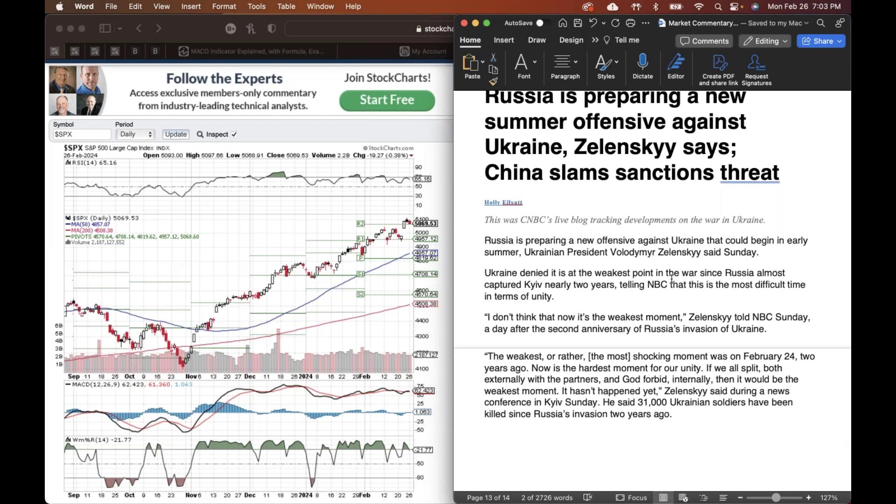
scroll(672, 278, "down", 15)
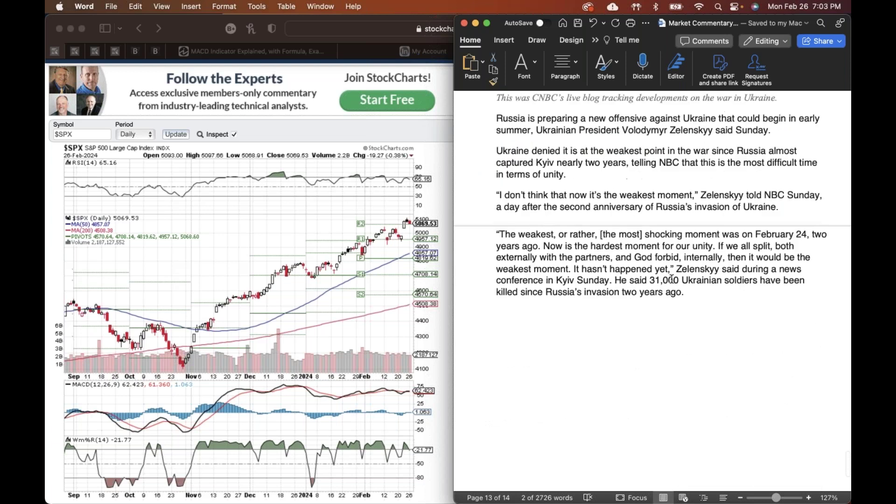
- Return to the Earnings and Econ Reports lists and highlight PCE Prices in the Thursday entry
scroll(671, 279, "up", 20)
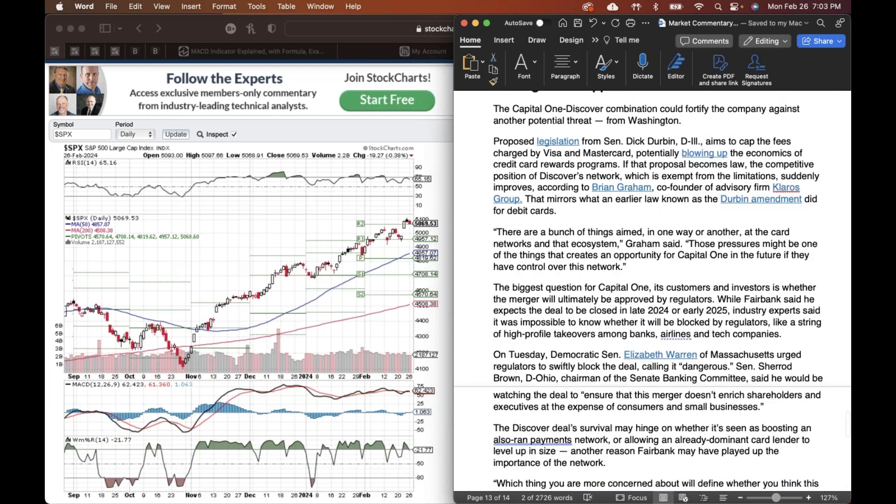
scroll(653, 292, "up", 20)
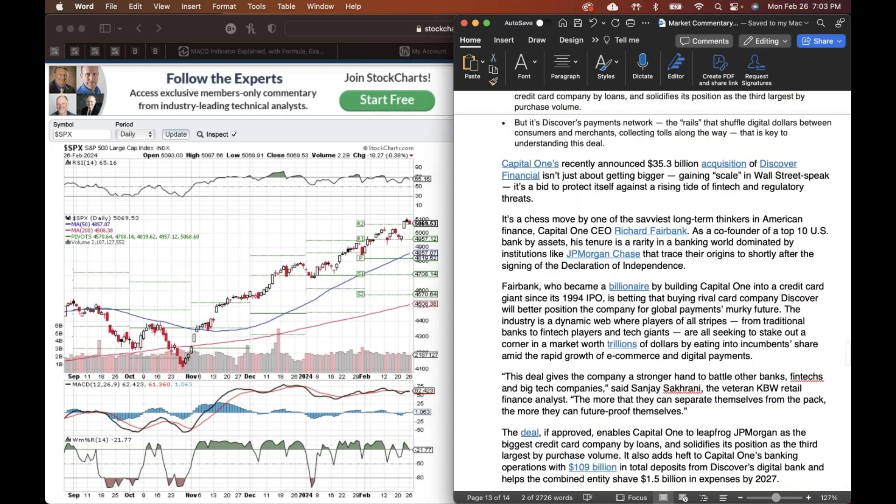
scroll(653, 291, "up", 15)
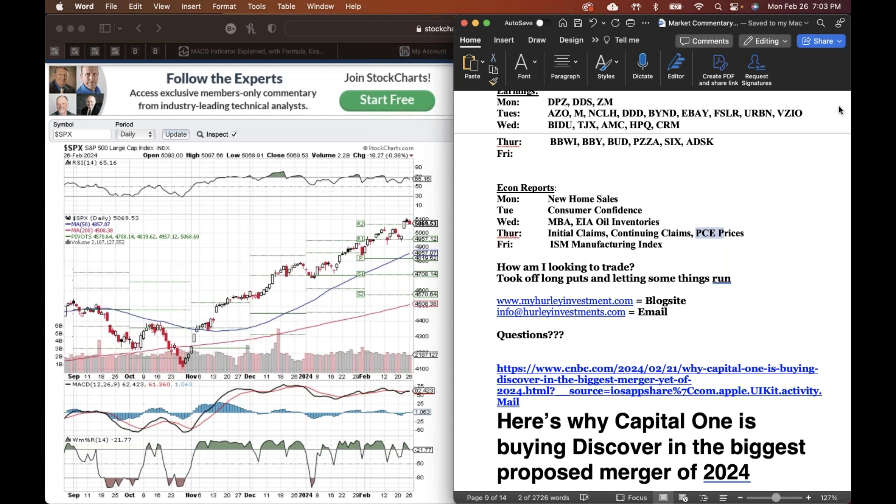
left_click(574, 349)
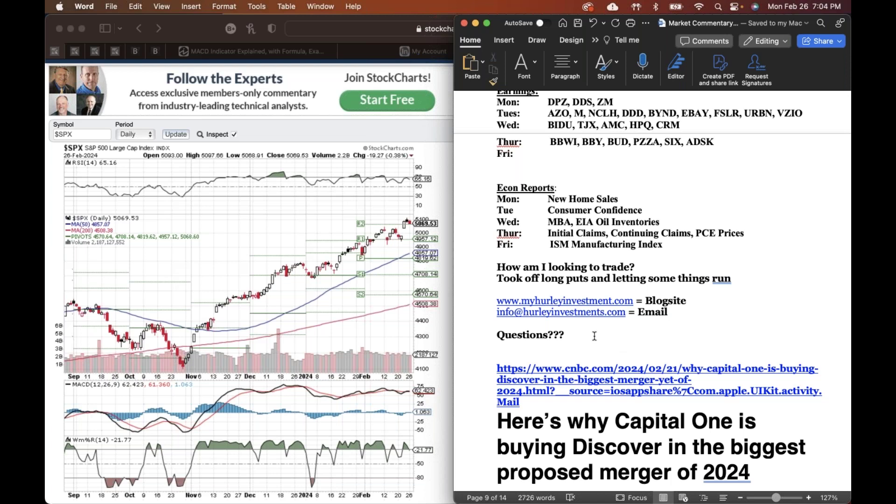
left_click_drag(695, 233, 745, 232)
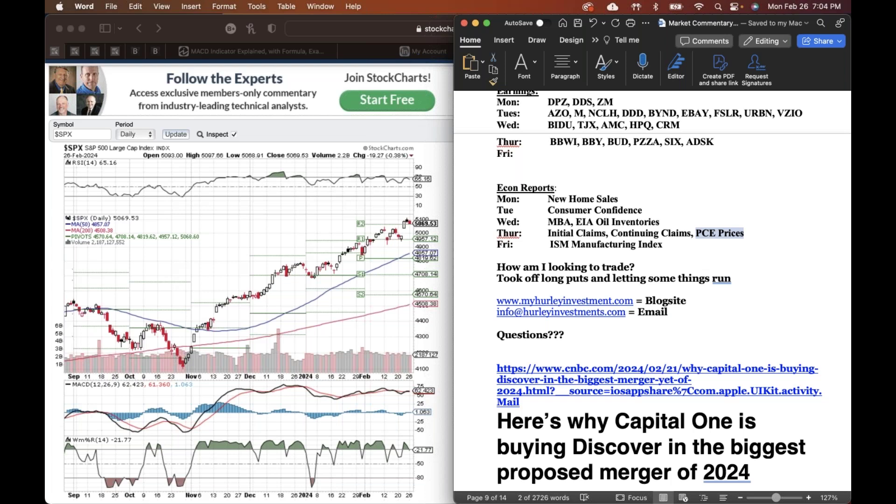
- Clear the PCE Prices highlight and go back past the index charts to the technical indicator notes at the start of the commentary
left_click(562, 342)
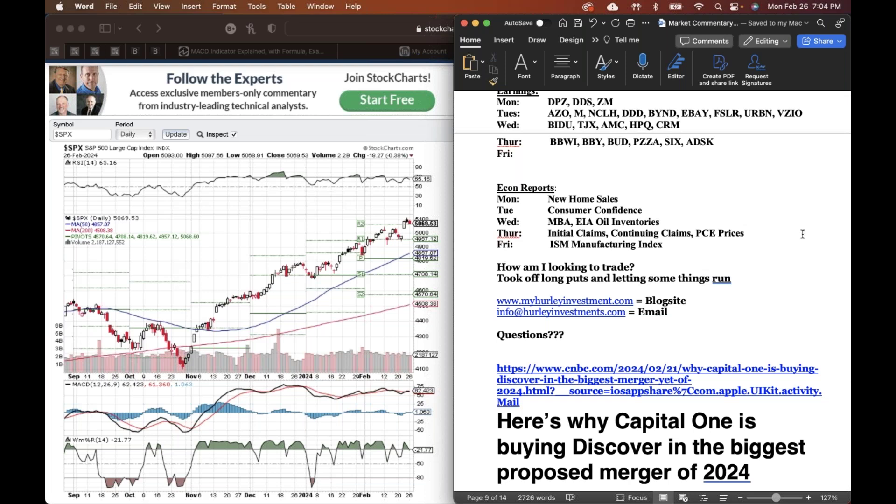
scroll(802, 235, "down", 2)
scroll(802, 234, "down", 1)
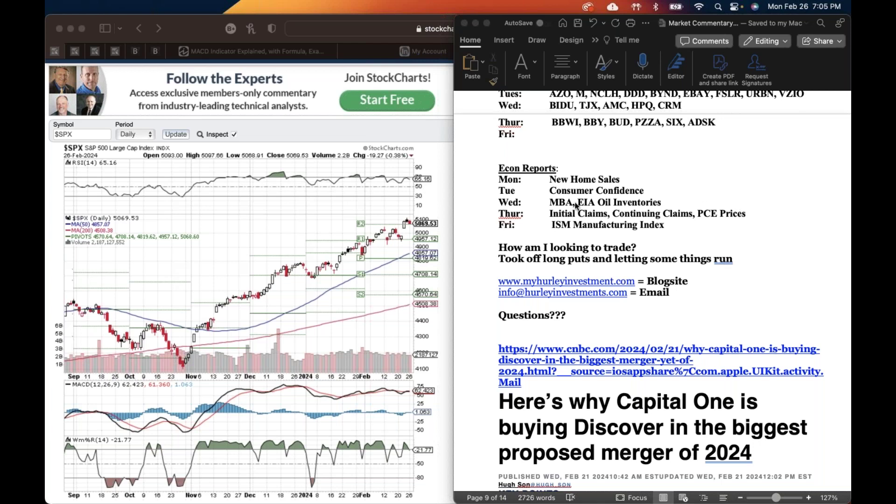
scroll(576, 206, "up", 5)
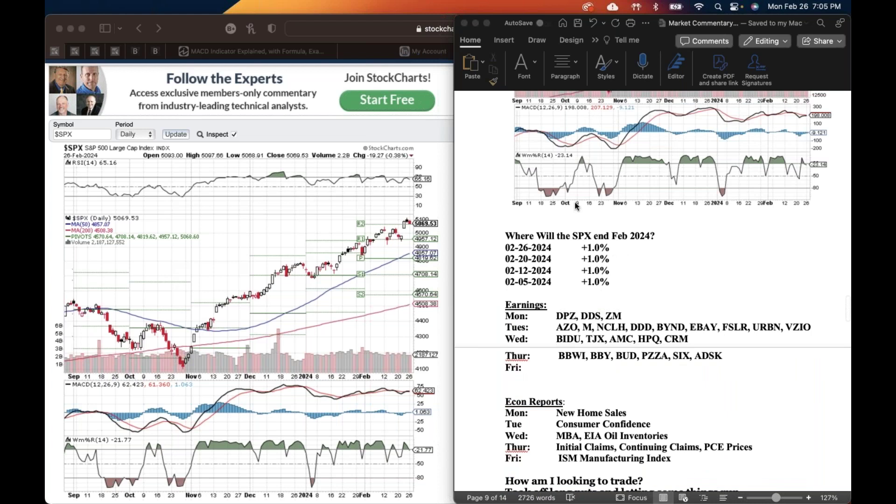
scroll(577, 205, "up", 15)
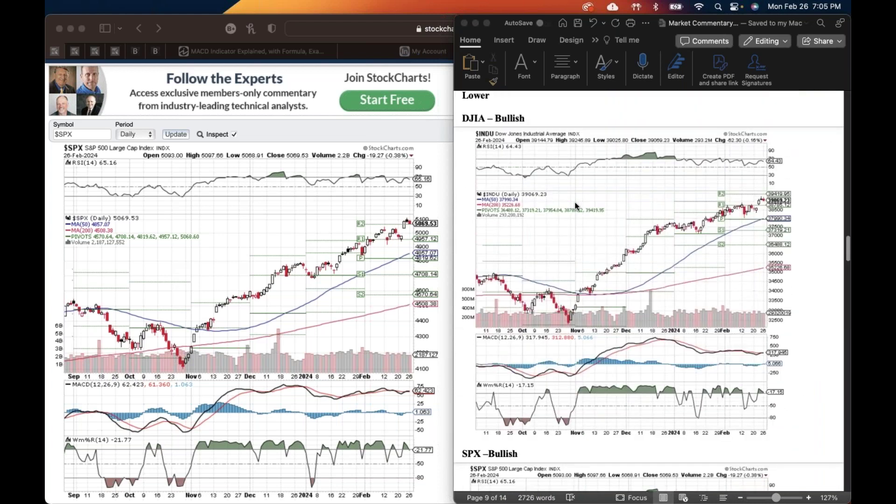
scroll(576, 206, "up", 15)
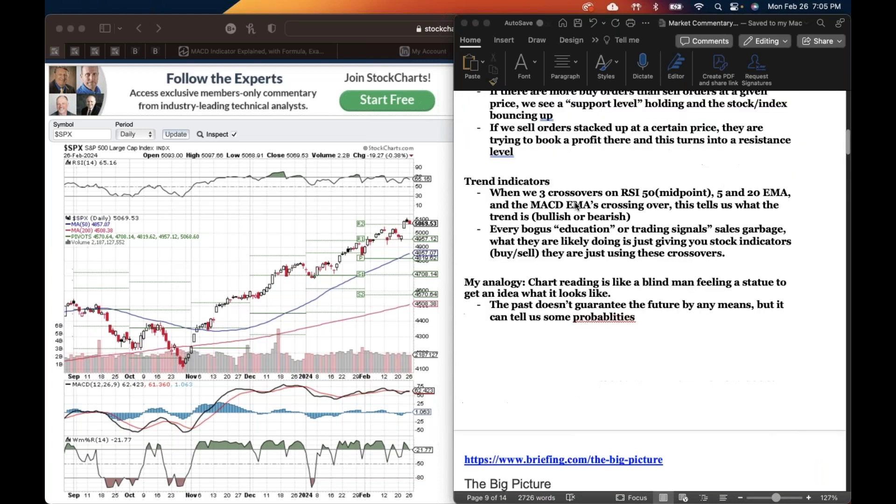
scroll(576, 205, "down", 5)
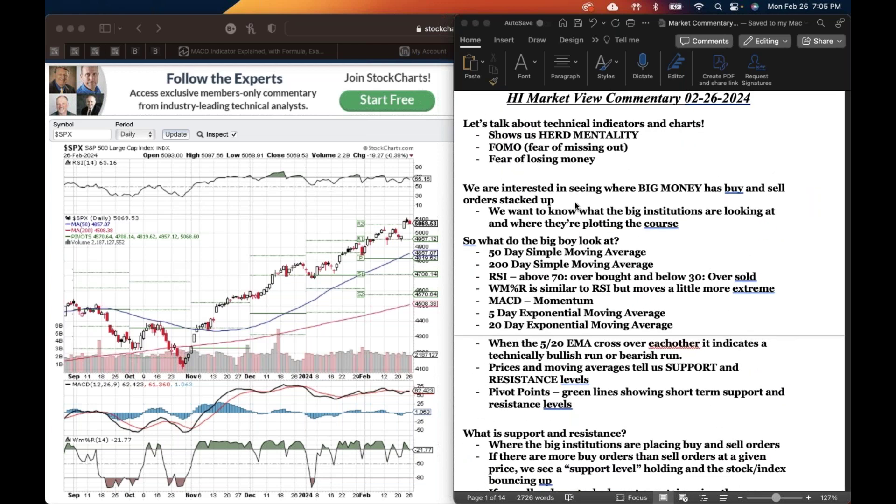